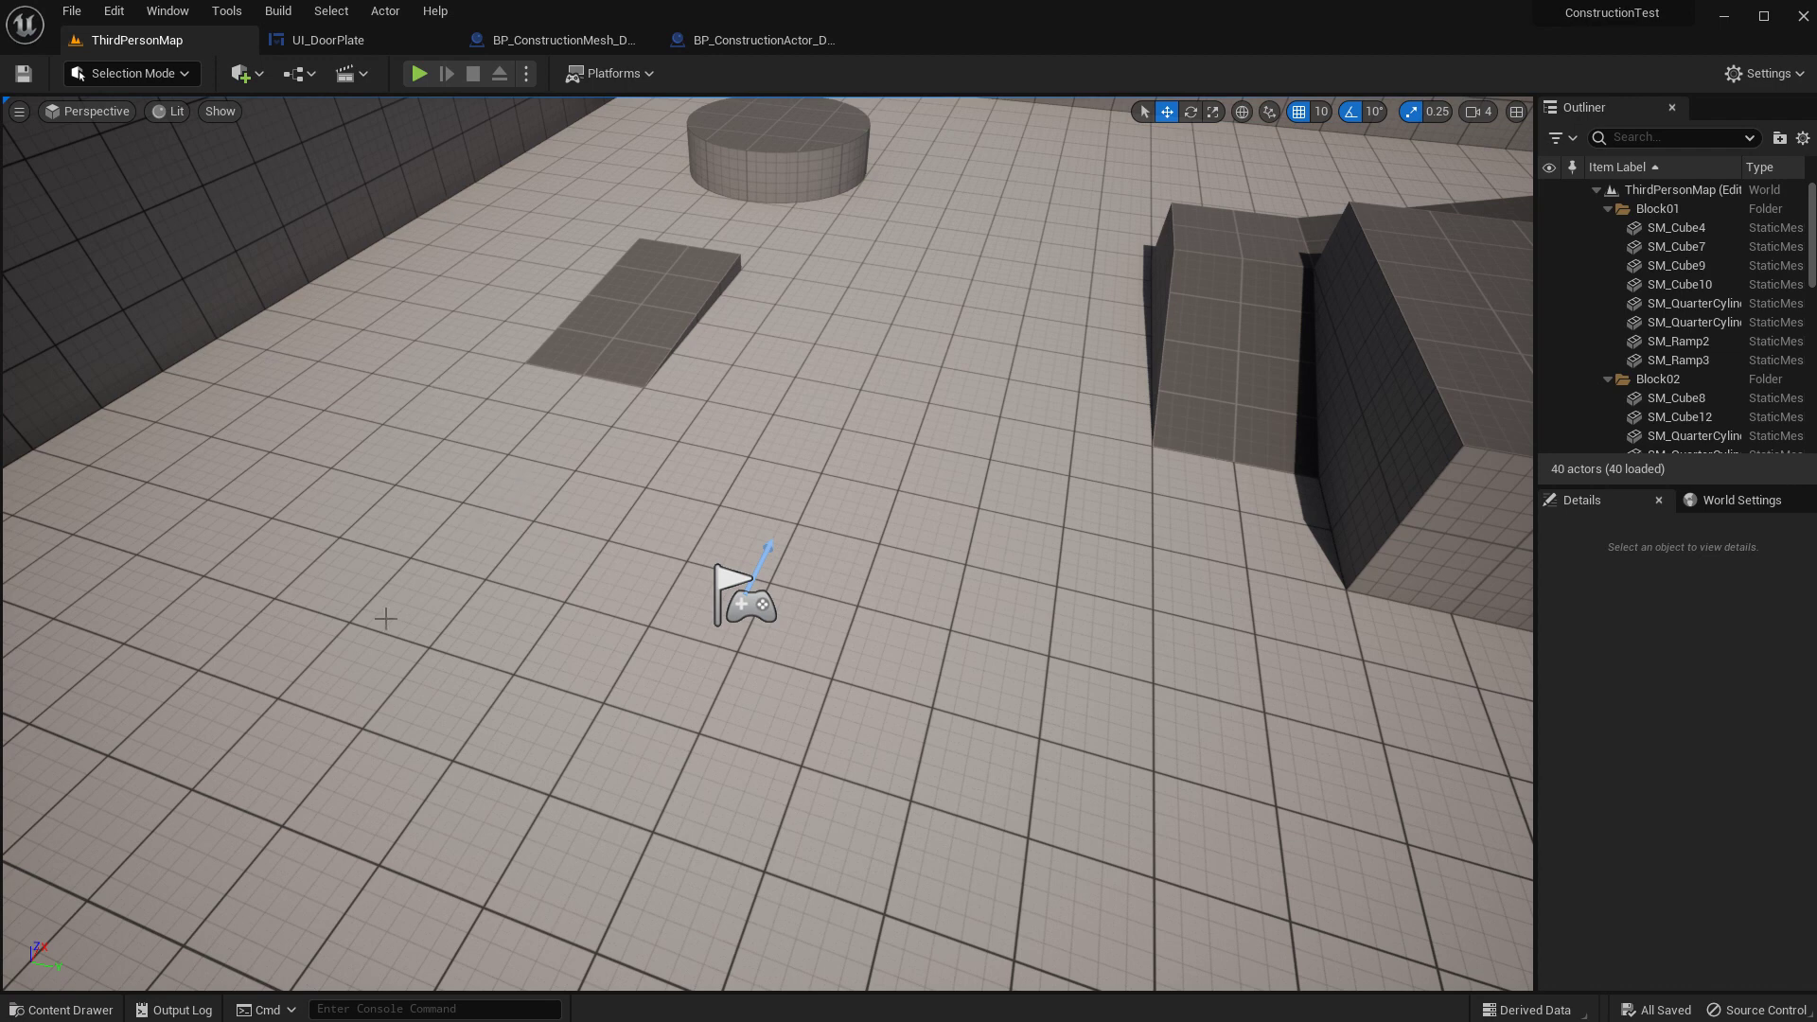
# - Play-test the level, bring up the radial construction menu to check it, and end the session
pyautogui.click(428, 79)
pyautogui.click(487, 405)
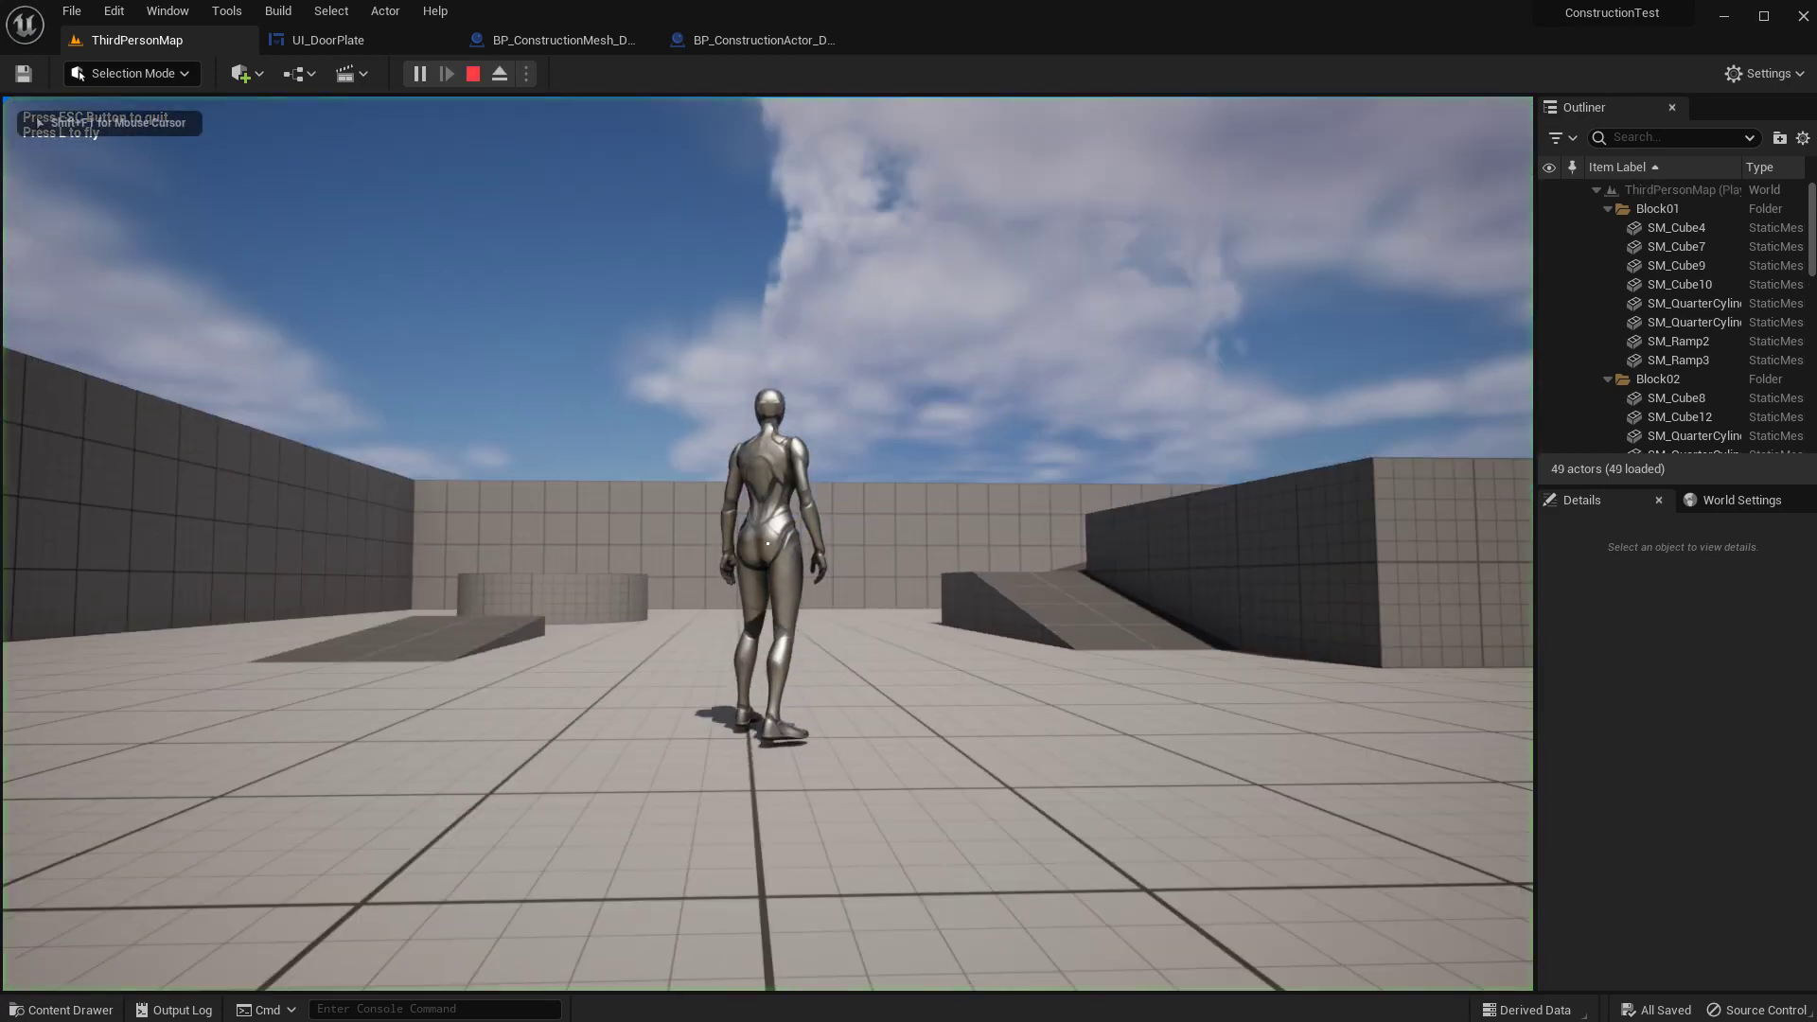
pyautogui.press('q')
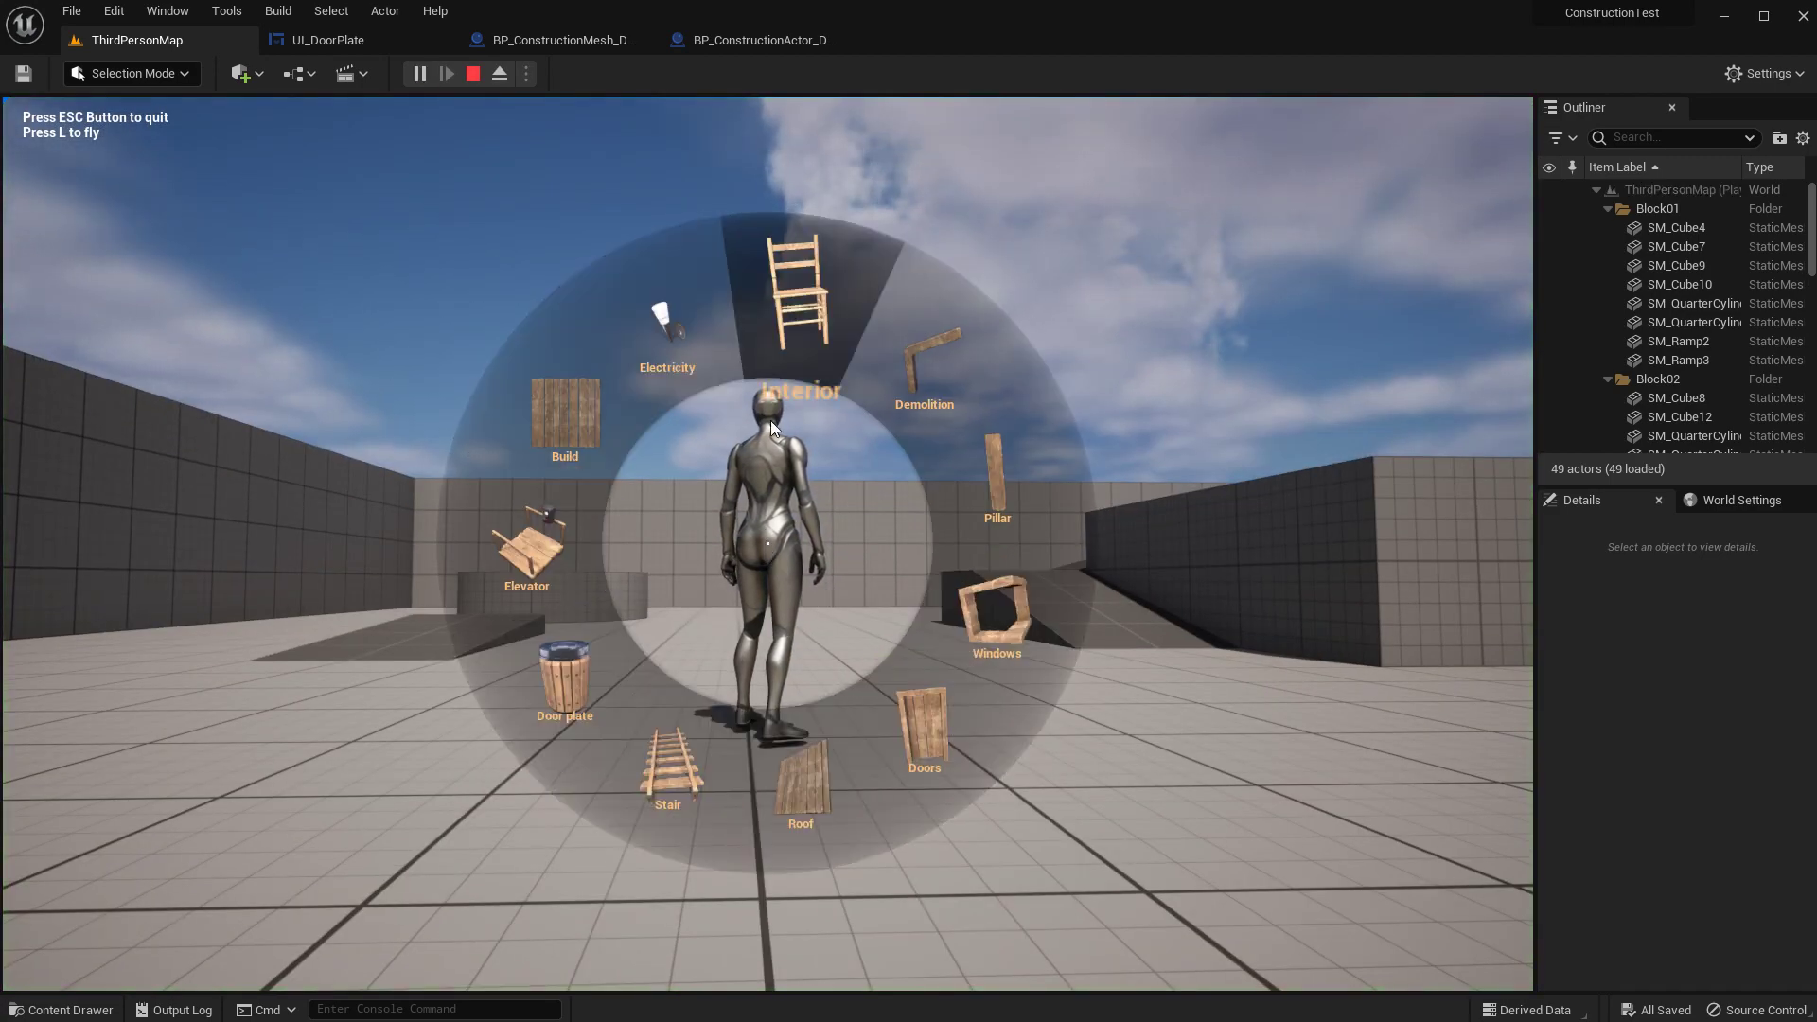
pyautogui.click(770, 548)
pyautogui.press('Escape')
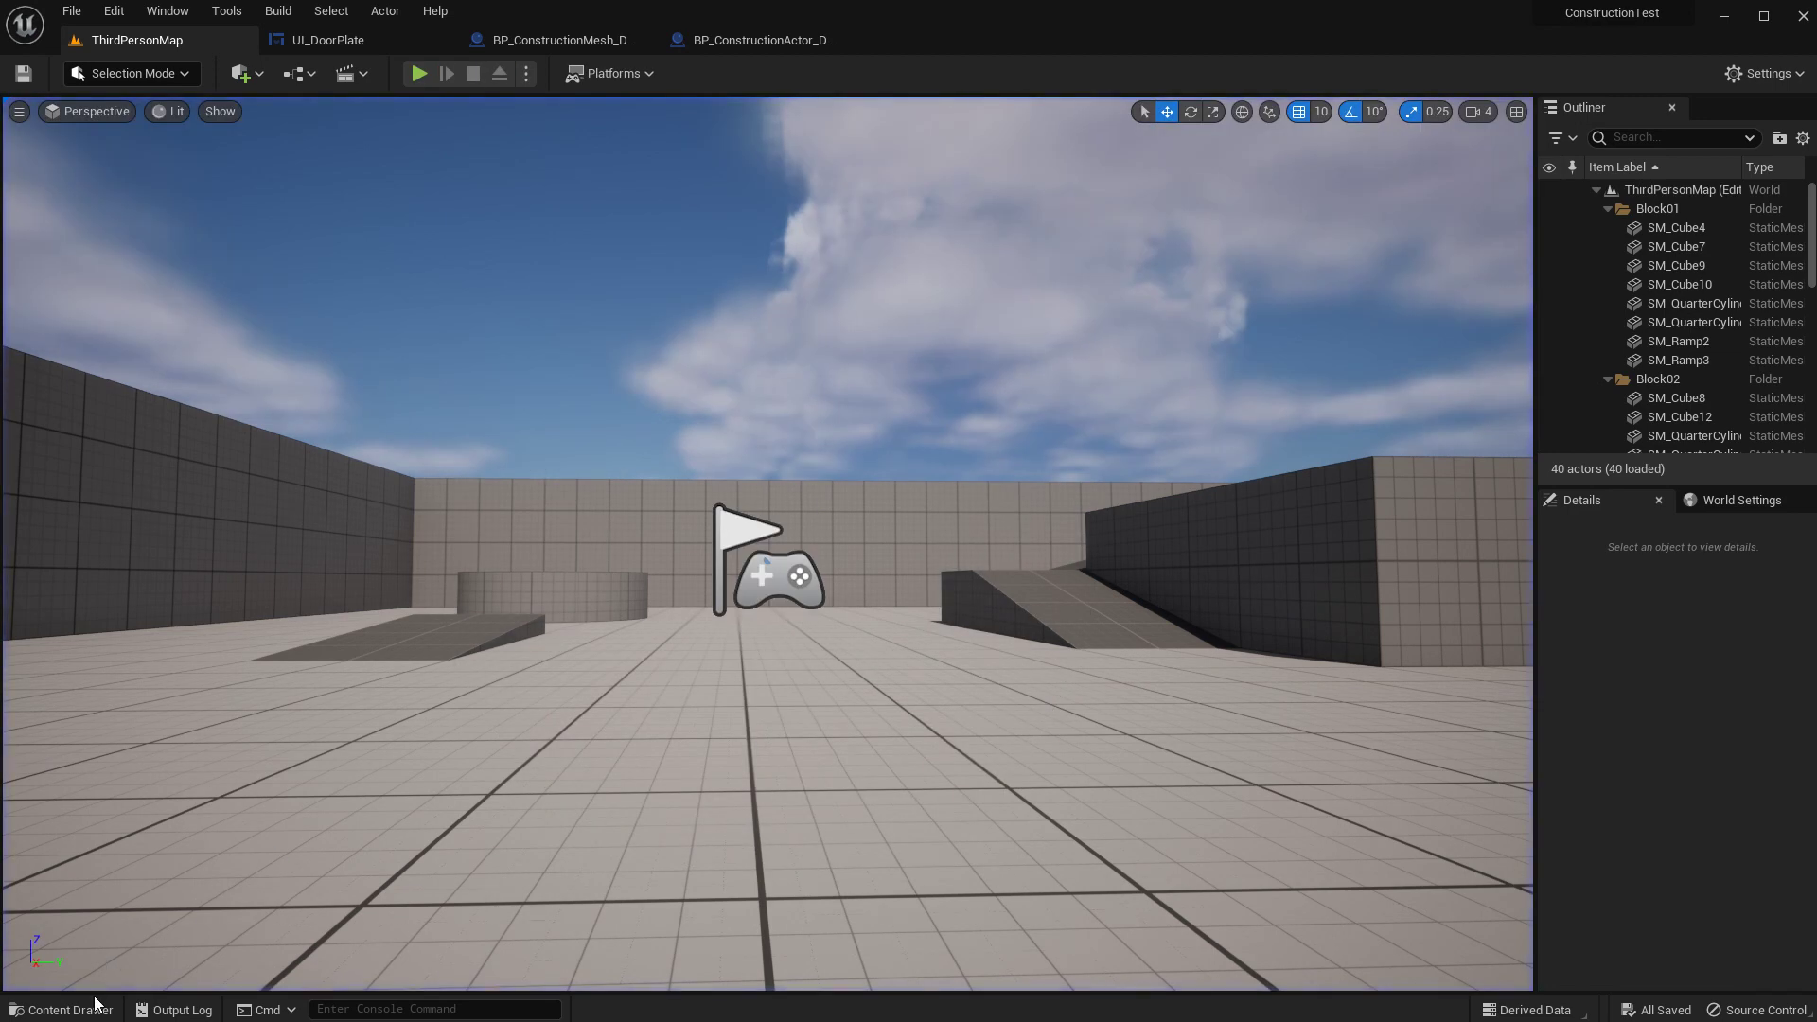
# - Open the BP_ThirdPersonCharacter blueprint from the ThirdPerson Blueprints folder and show its 3D viewport
pyautogui.click(95, 1005)
pyautogui.scroll(2, 238, 768)
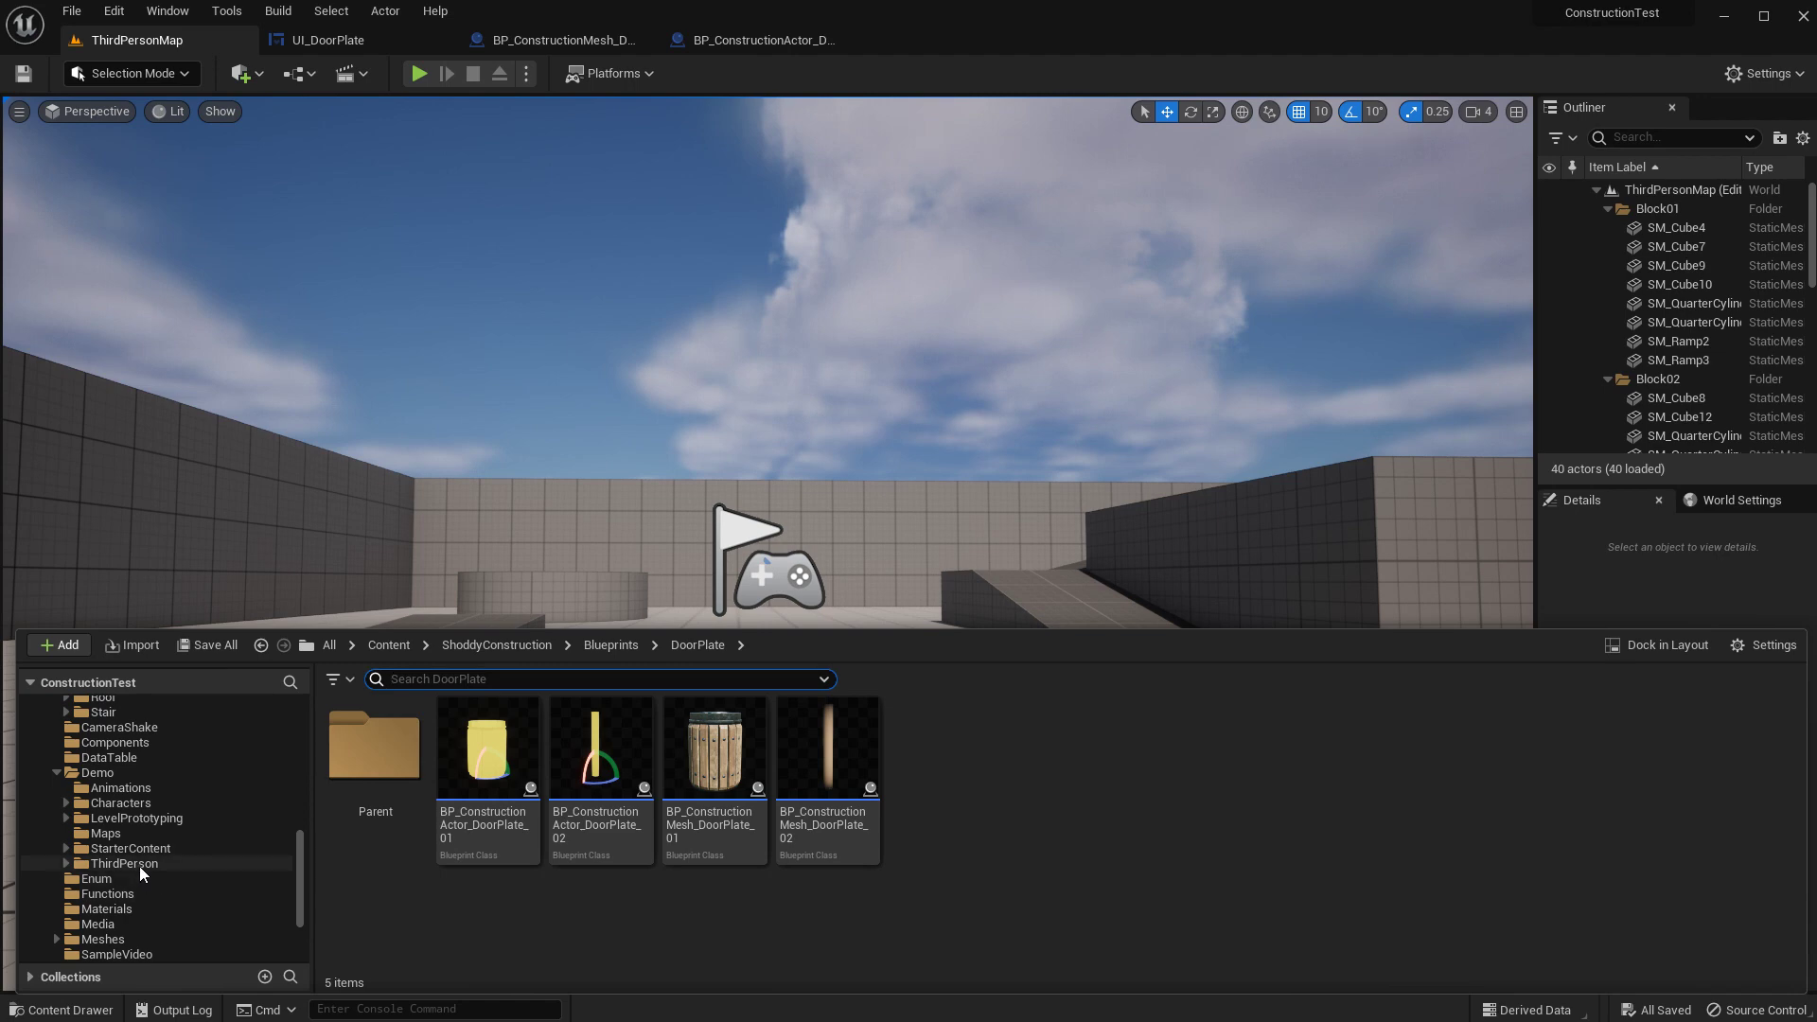
pyautogui.scroll(-3, 139, 885)
pyautogui.click(104, 936)
pyautogui.doubleClick(379, 748)
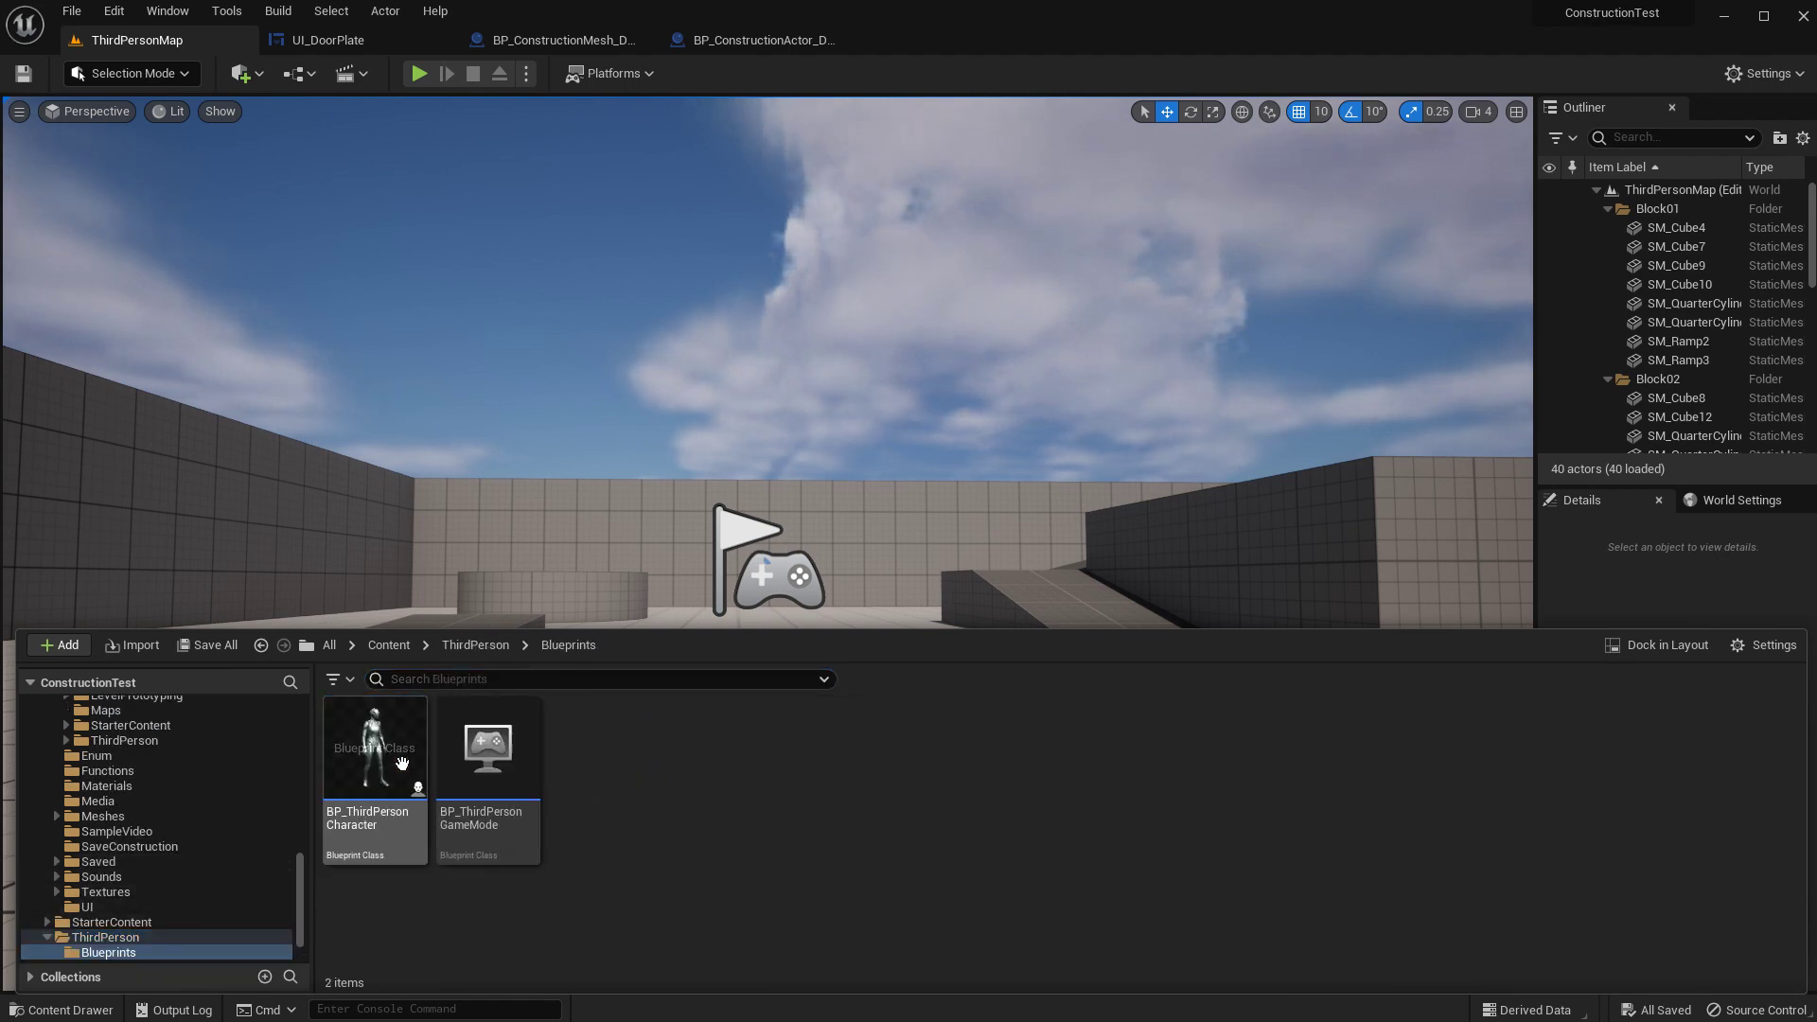
pyautogui.doubleClick(373, 752)
pyautogui.click(416, 106)
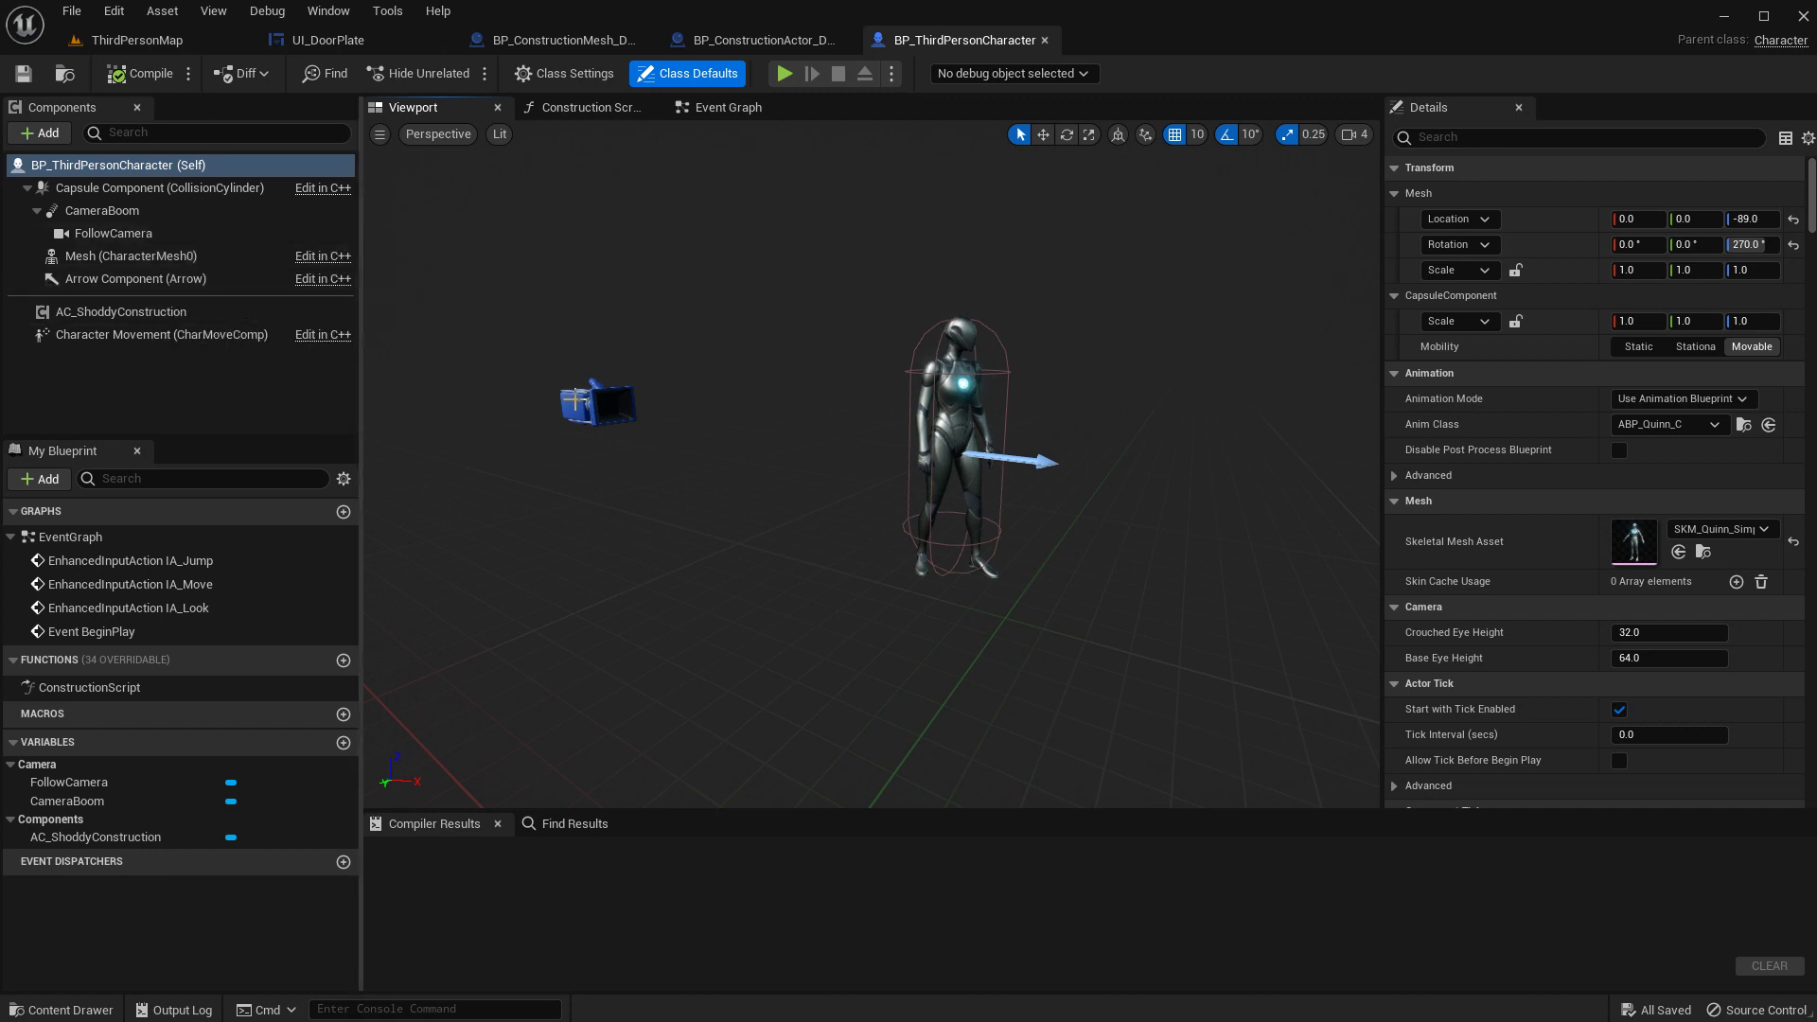
# - Offset the FollowCamera to 100 on the Y axis, and compile and save the character blueprint
pyautogui.click(112, 233)
pyautogui.press('s')
pyautogui.moveTo(626, 636)
pyautogui.mouseDown(button='right')
pyautogui.moveTo(700, 653)
pyautogui.moveTo(626, 636)
pyautogui.mouseUp(button='right')
pyautogui.moveTo(627, 636); pyautogui.dragTo(766, 615)
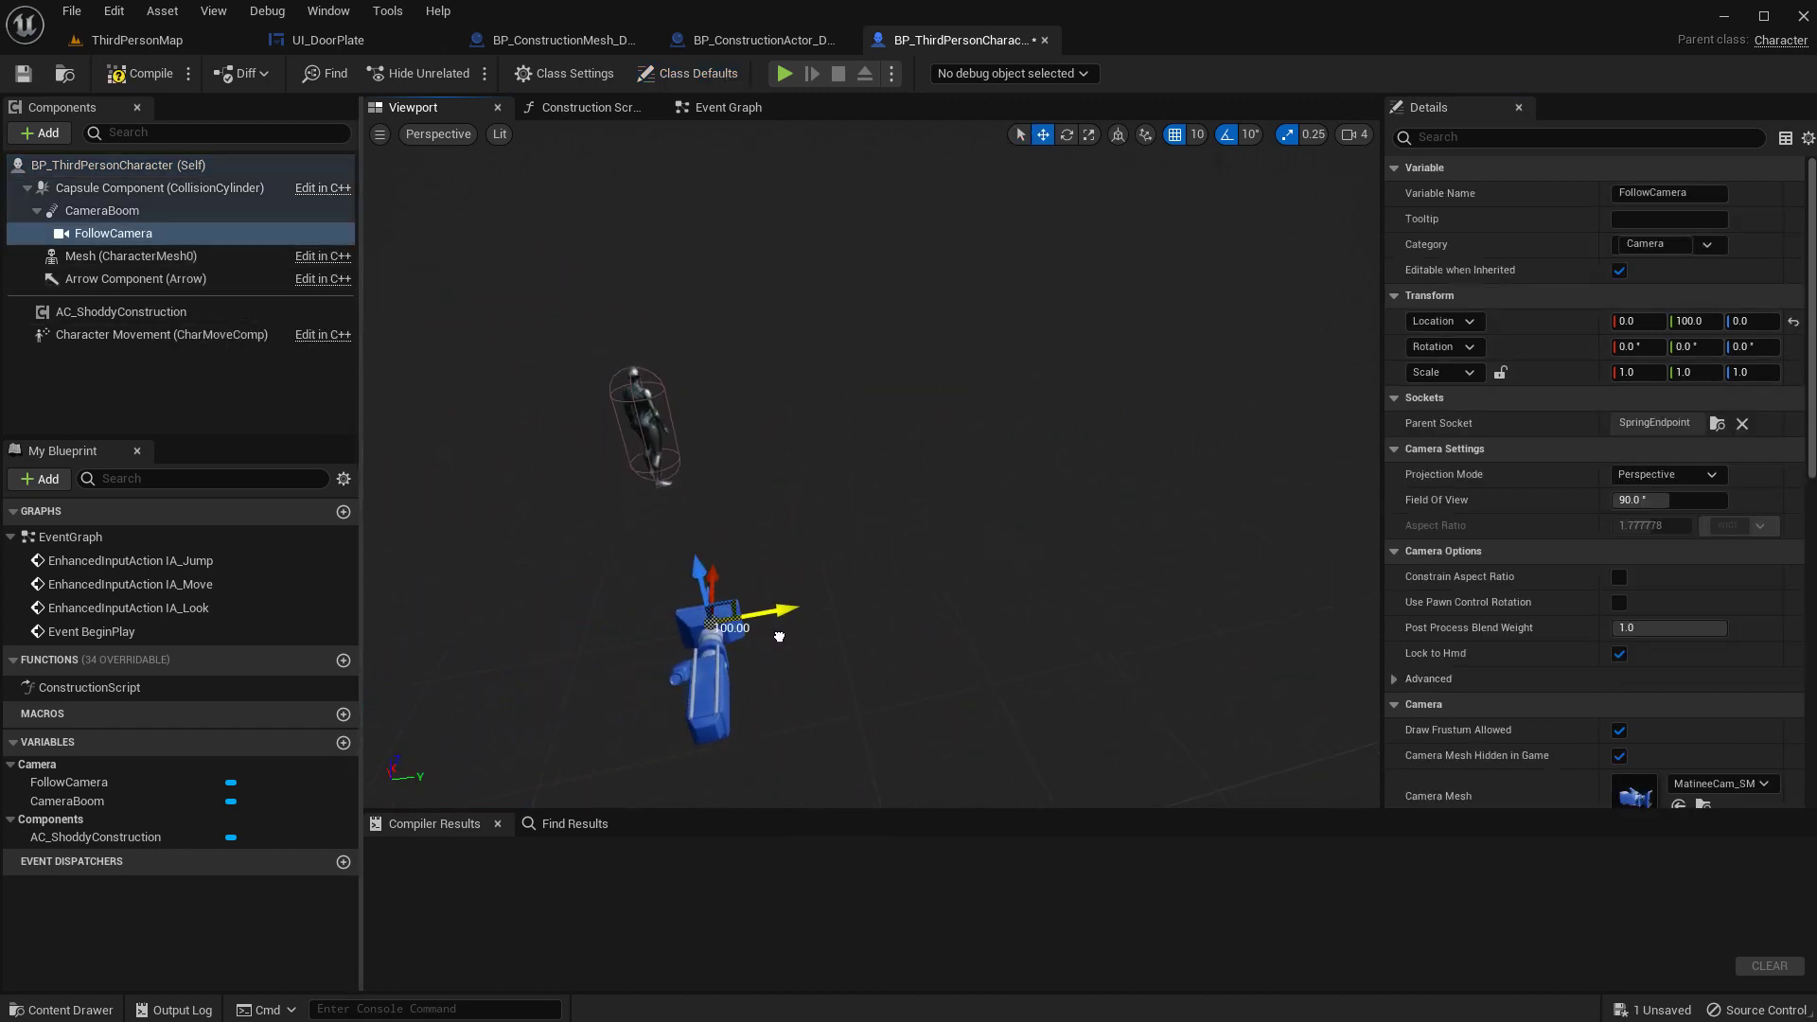
pyautogui.click(148, 84)
pyautogui.click(28, 82)
# - Play-test ThirdPersonMap with the offset camera, check the Door plate entry in the radial construction menu, and stop the session
pyautogui.click(115, 43)
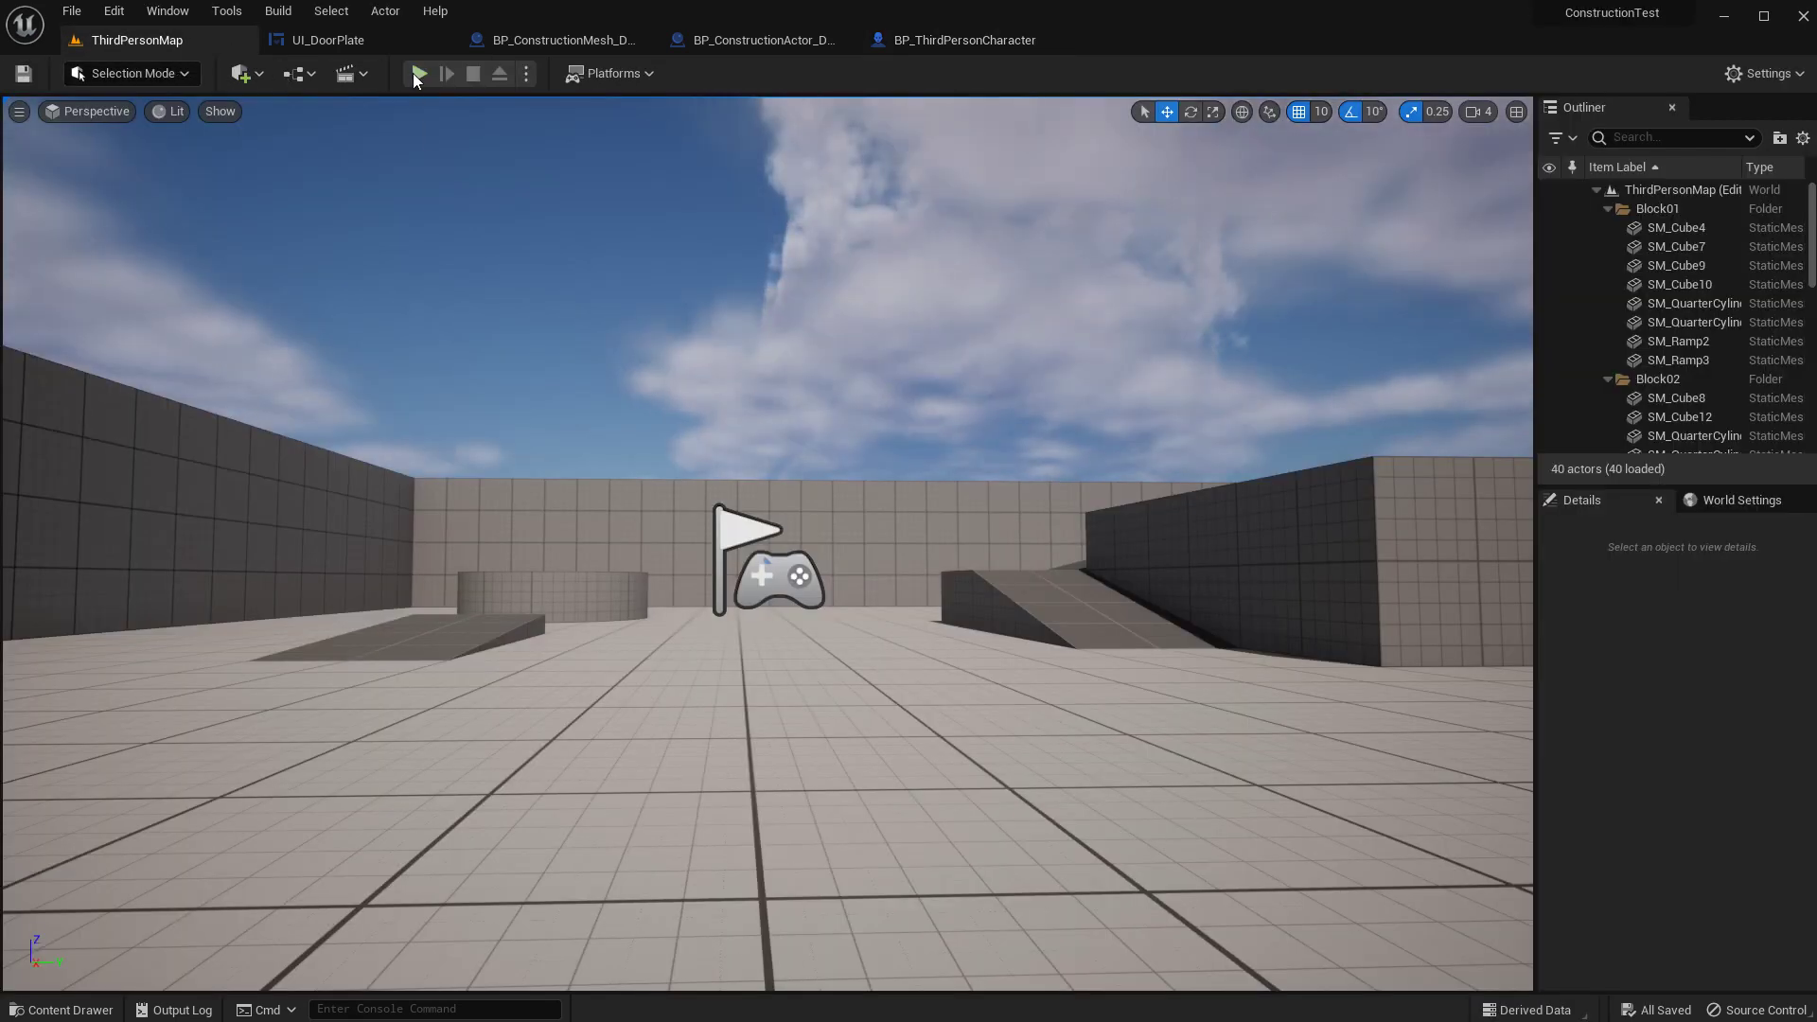
pyautogui.click(416, 76)
pyautogui.click(519, 343)
pyautogui.press('q')
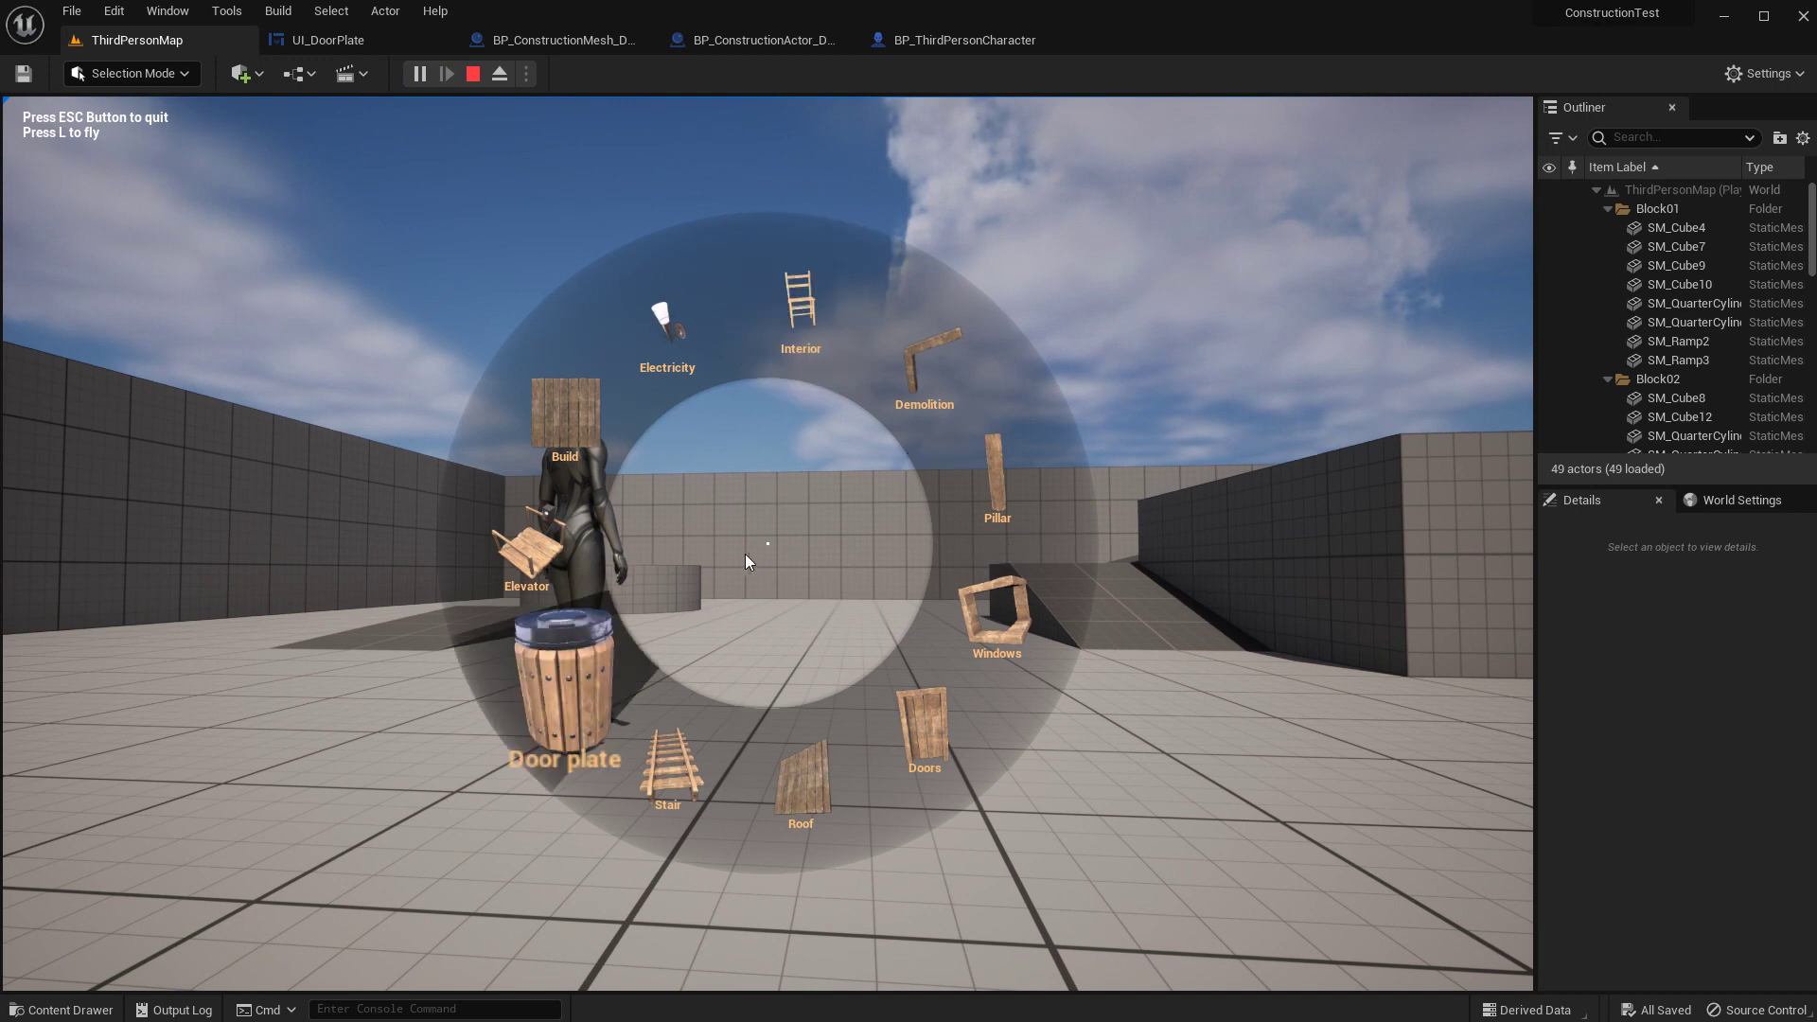
pyautogui.click(745, 553)
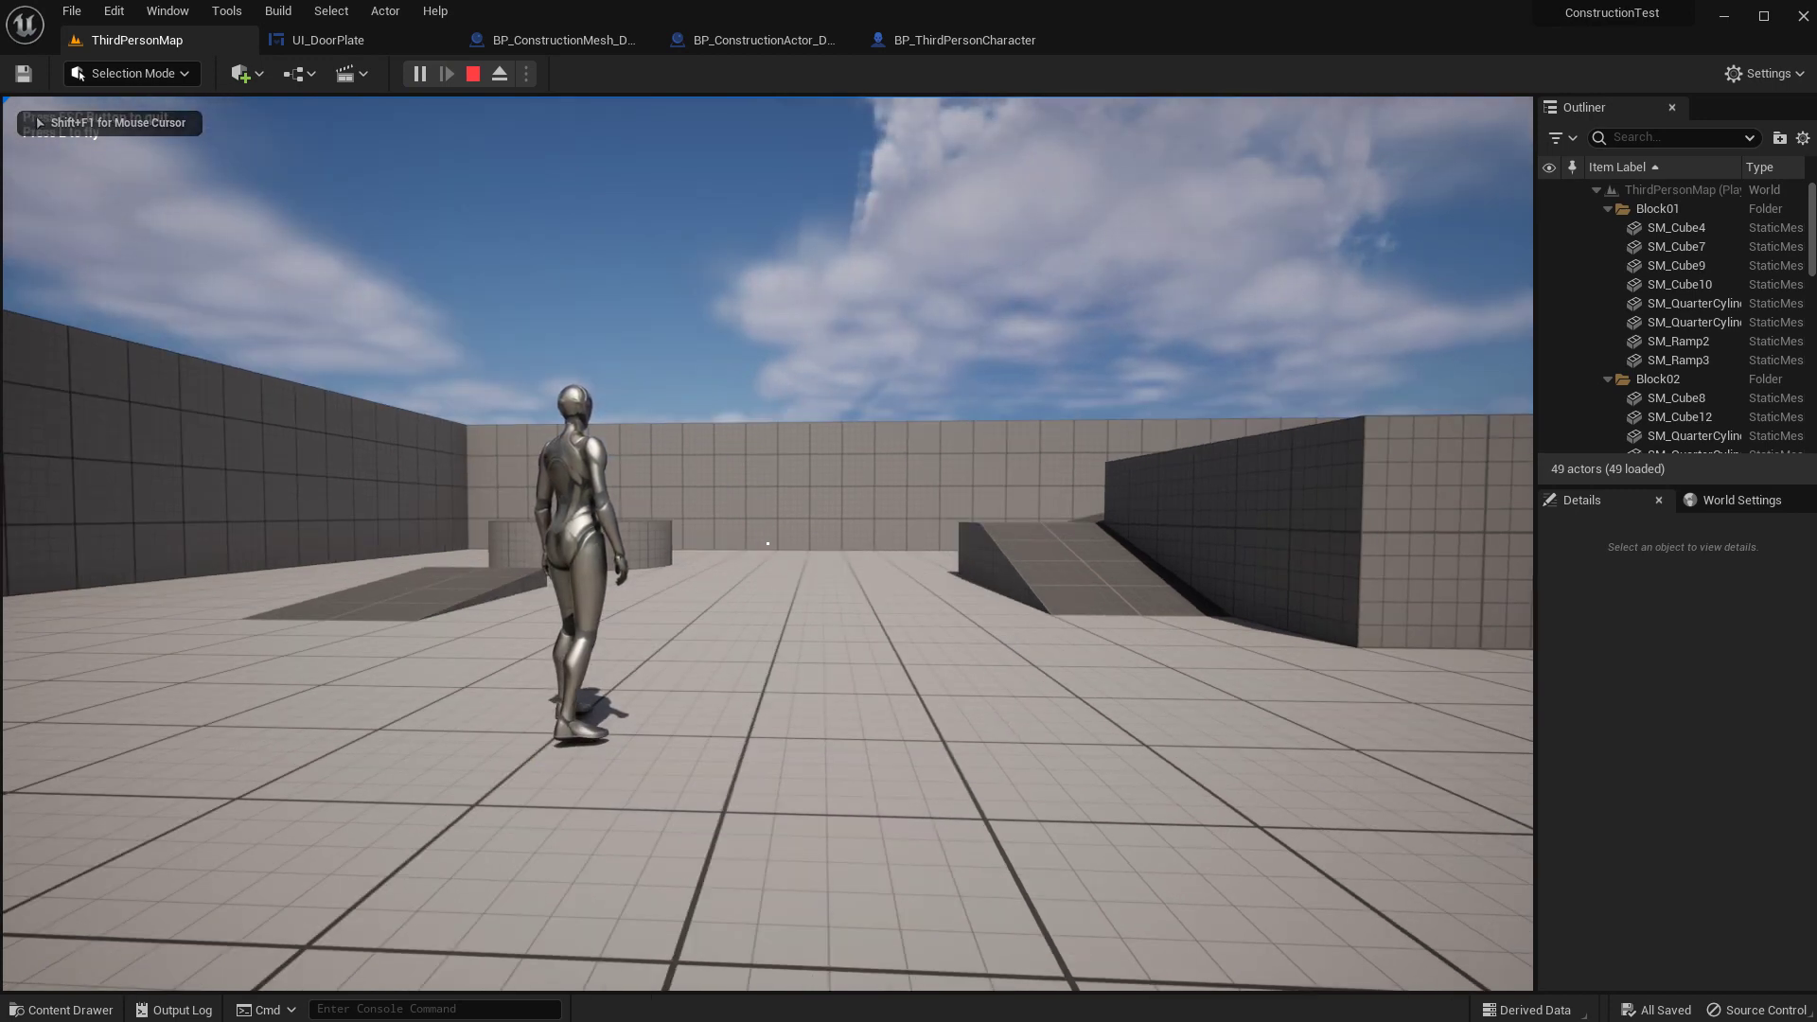
pyautogui.press('Tab')
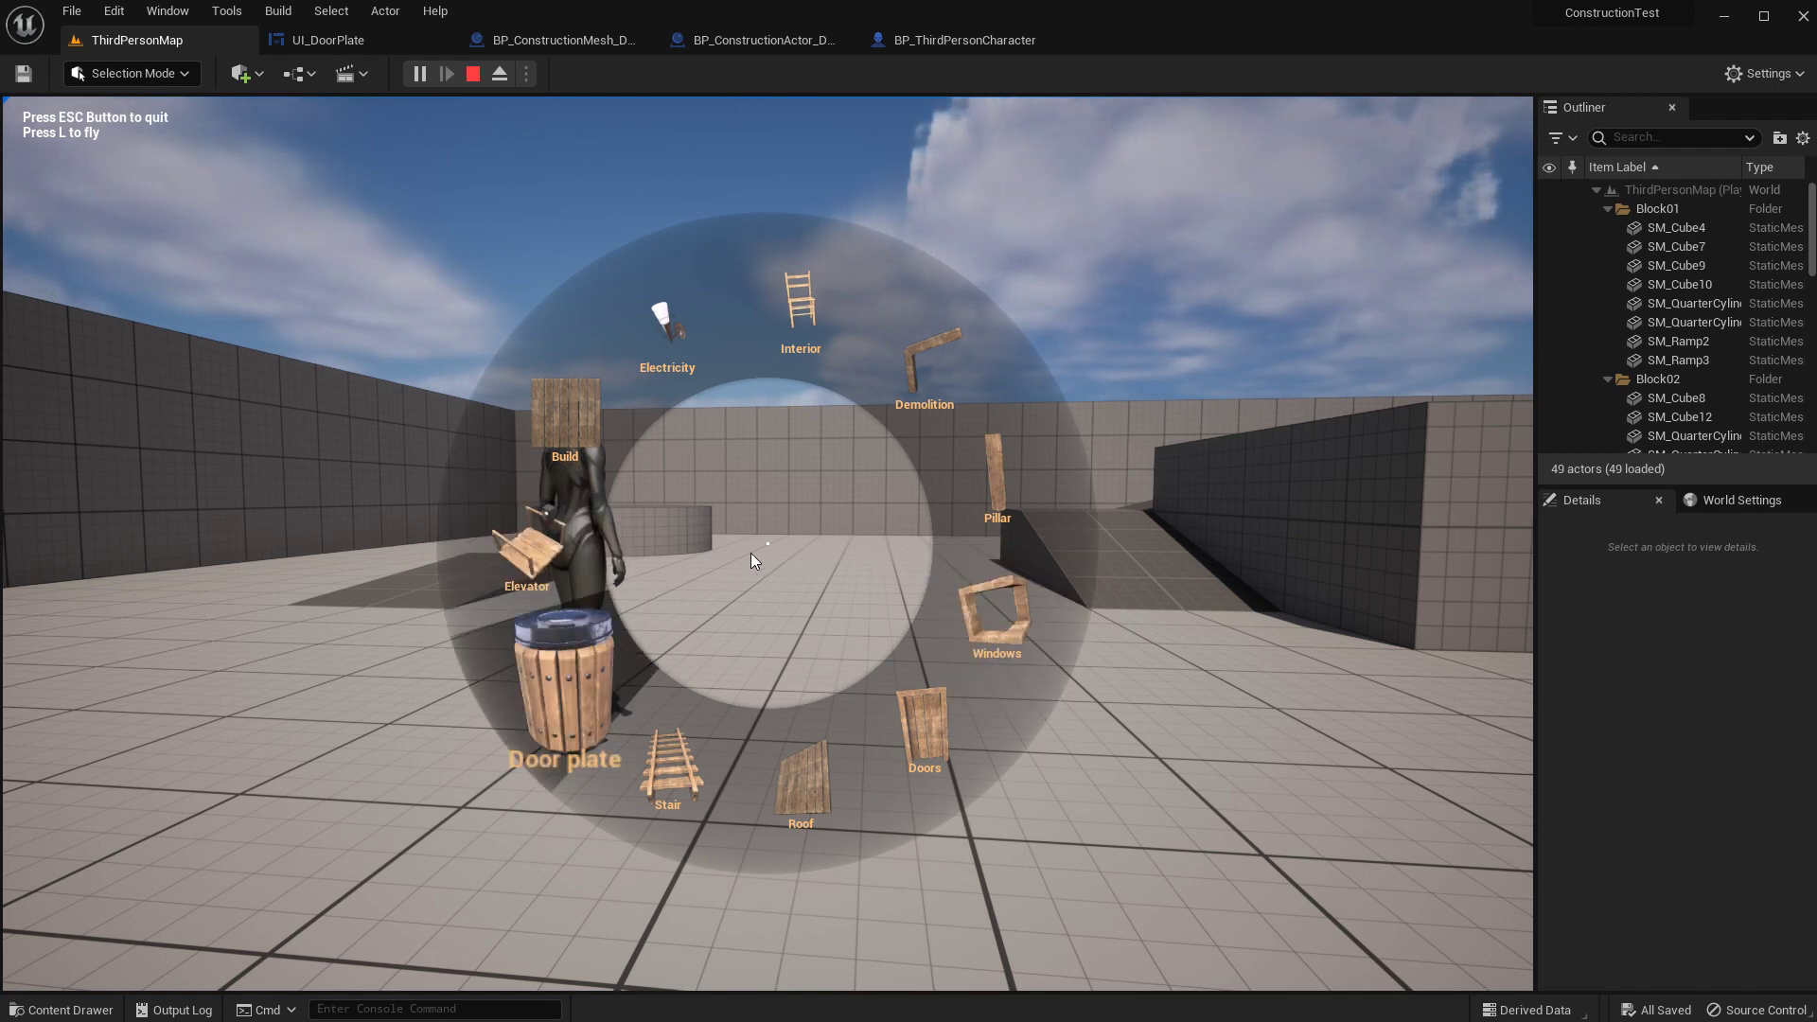
pyautogui.click(529, 698)
pyautogui.click(503, 298)
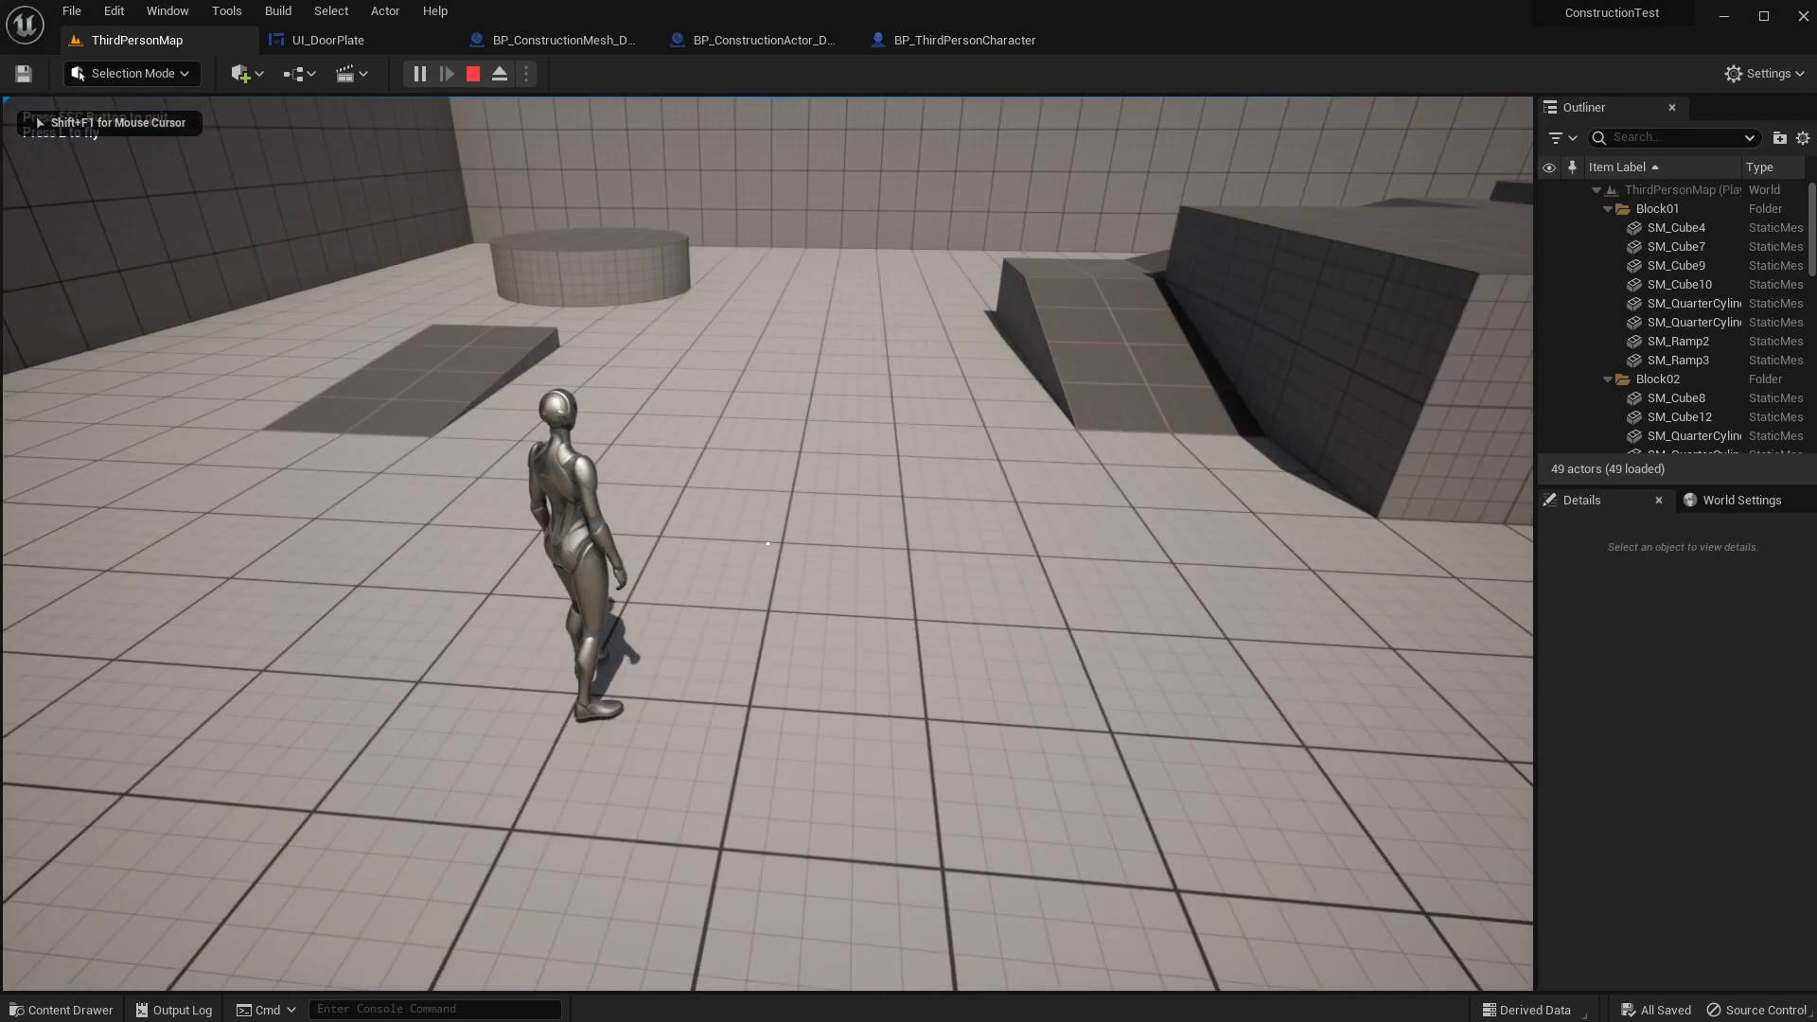
pyautogui.press('space')
pyautogui.press('Escape')
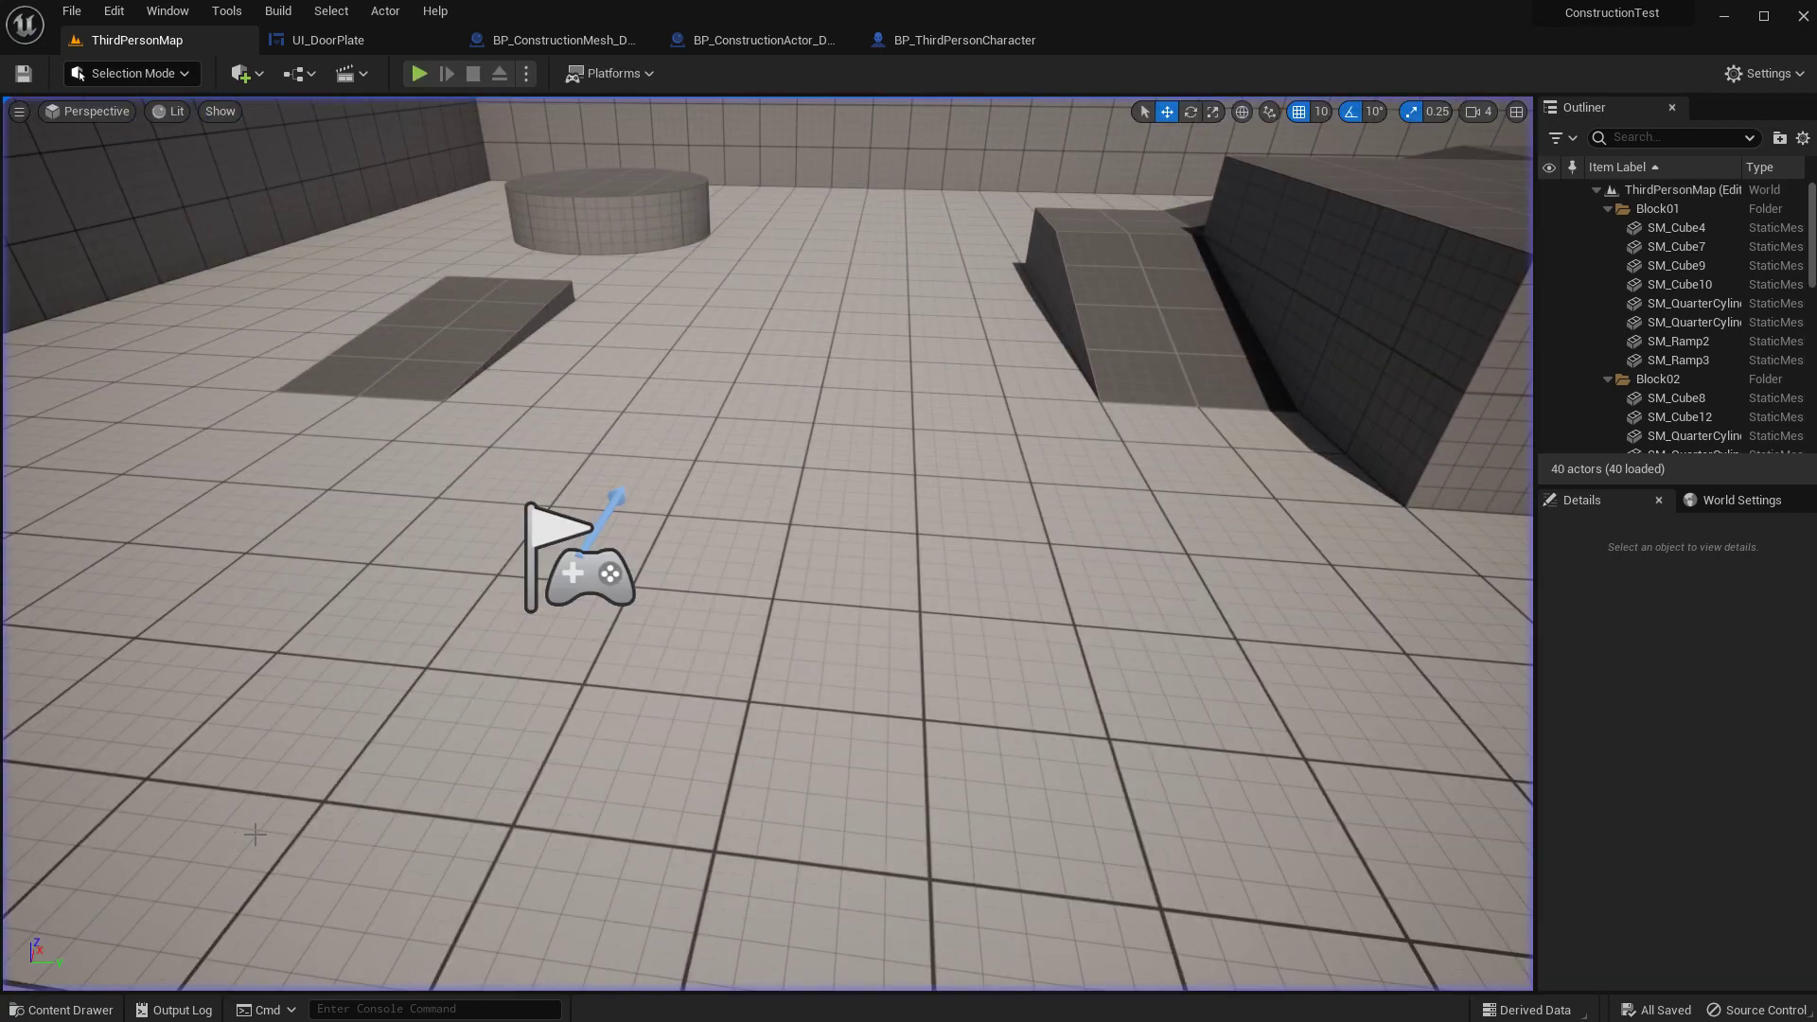
# - Close the UI_DoorPlate widget, both door plate blueprints and the BP_ThirdPersonCharacter editor
pyautogui.middleClick(380, 43)
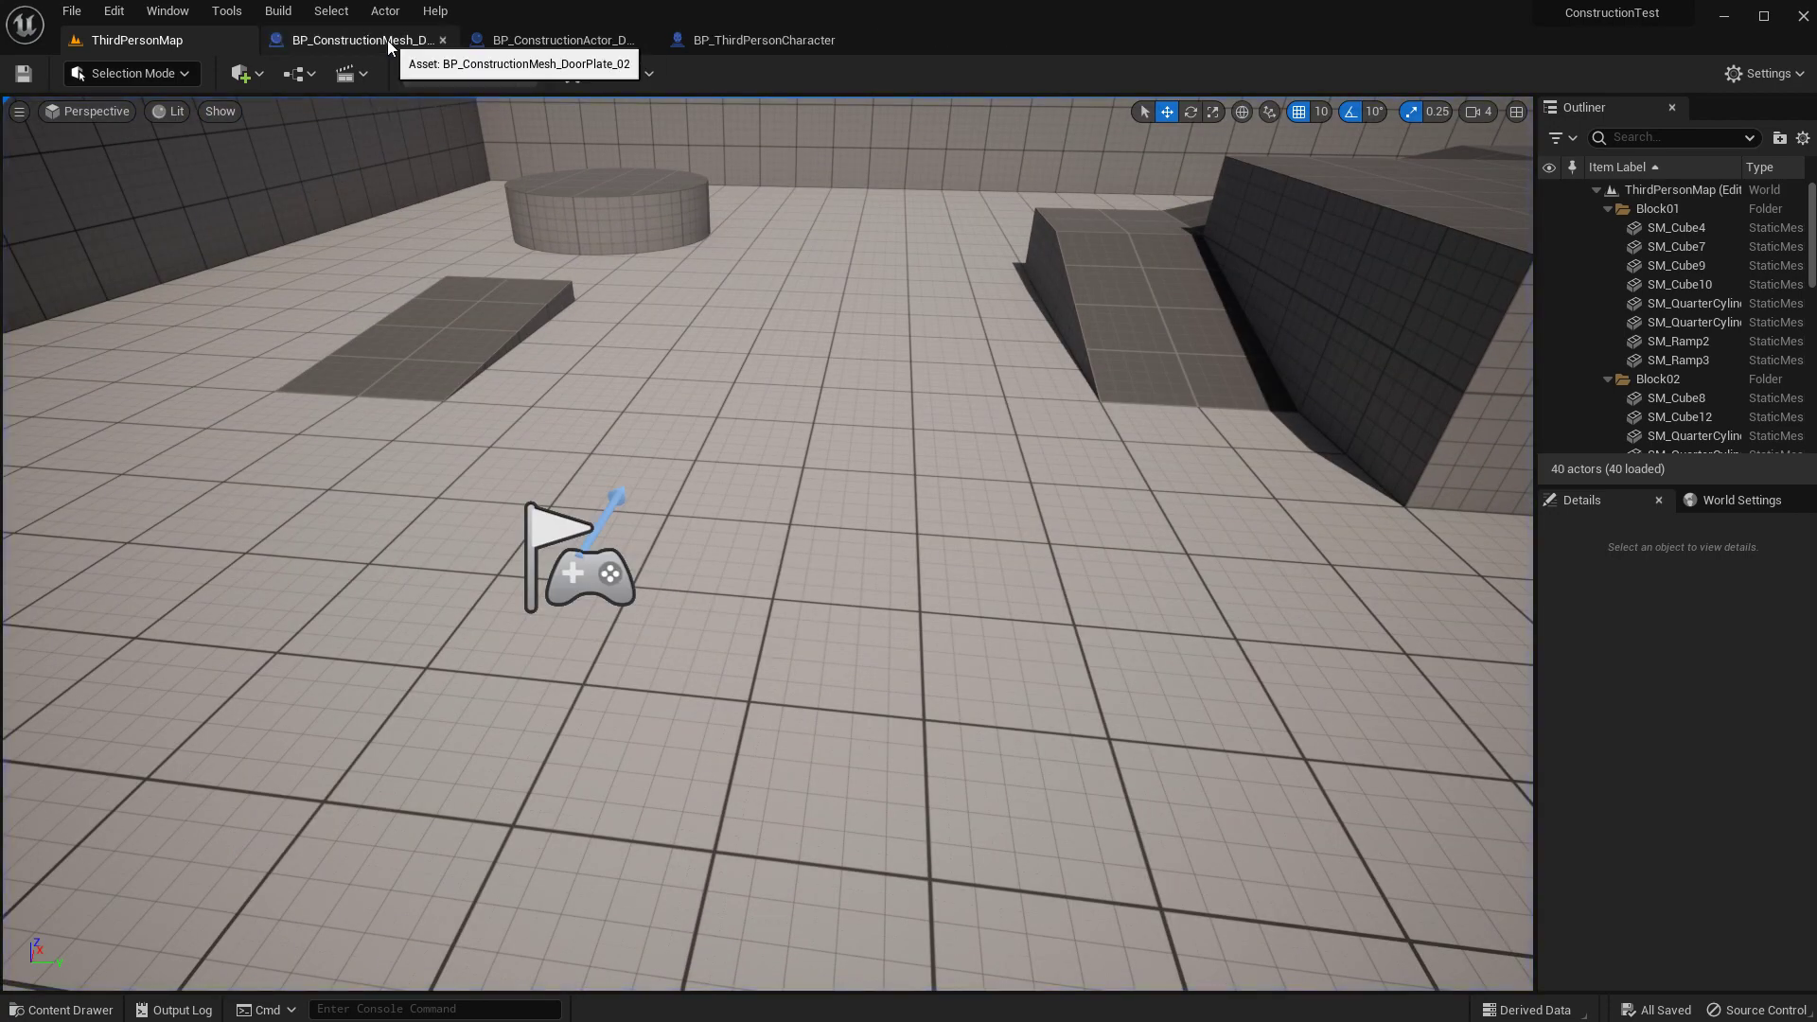
pyautogui.middleClick(388, 40)
pyautogui.middleClick(388, 40)
pyautogui.middleClick(389, 38)
# - Find the UI_Elevator widget in the ShoddyConstruction UI folder by filtering for "ele", and open it docked beside the level
pyautogui.hotkey('ctrl', 'space')
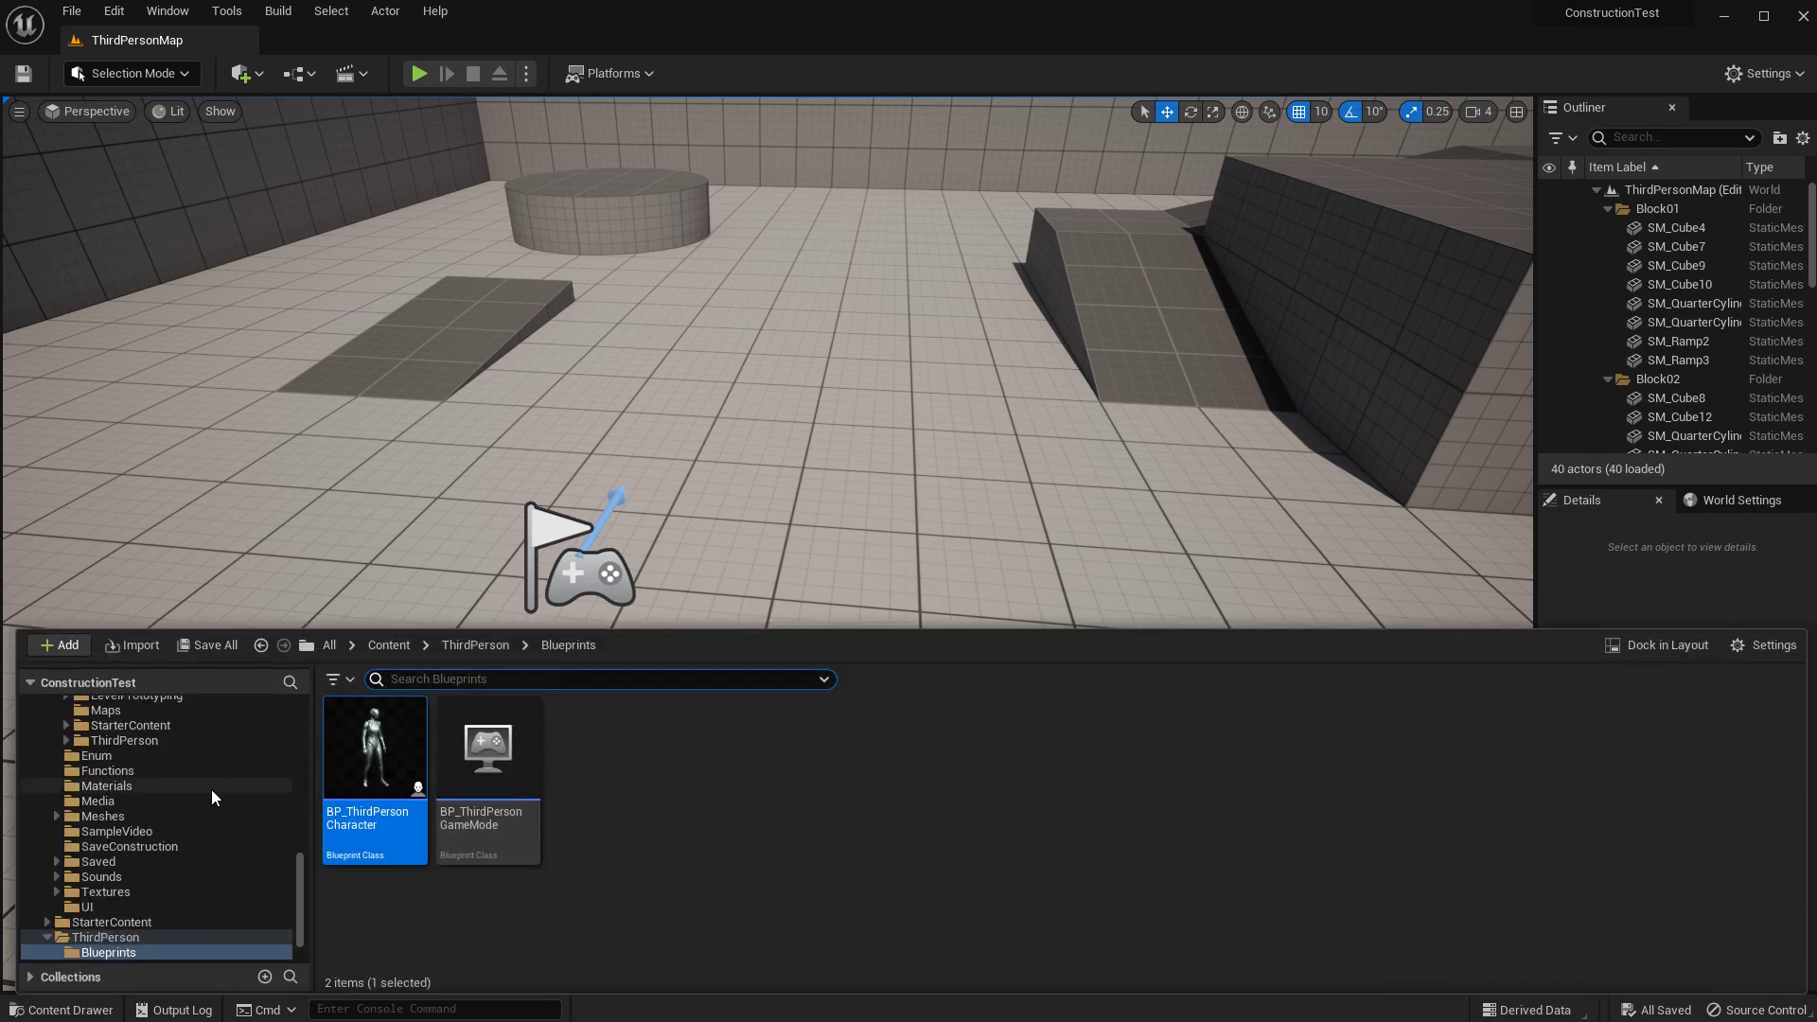
pyautogui.click(105, 905)
pyautogui.click(587, 681)
pyautogui.write('e')
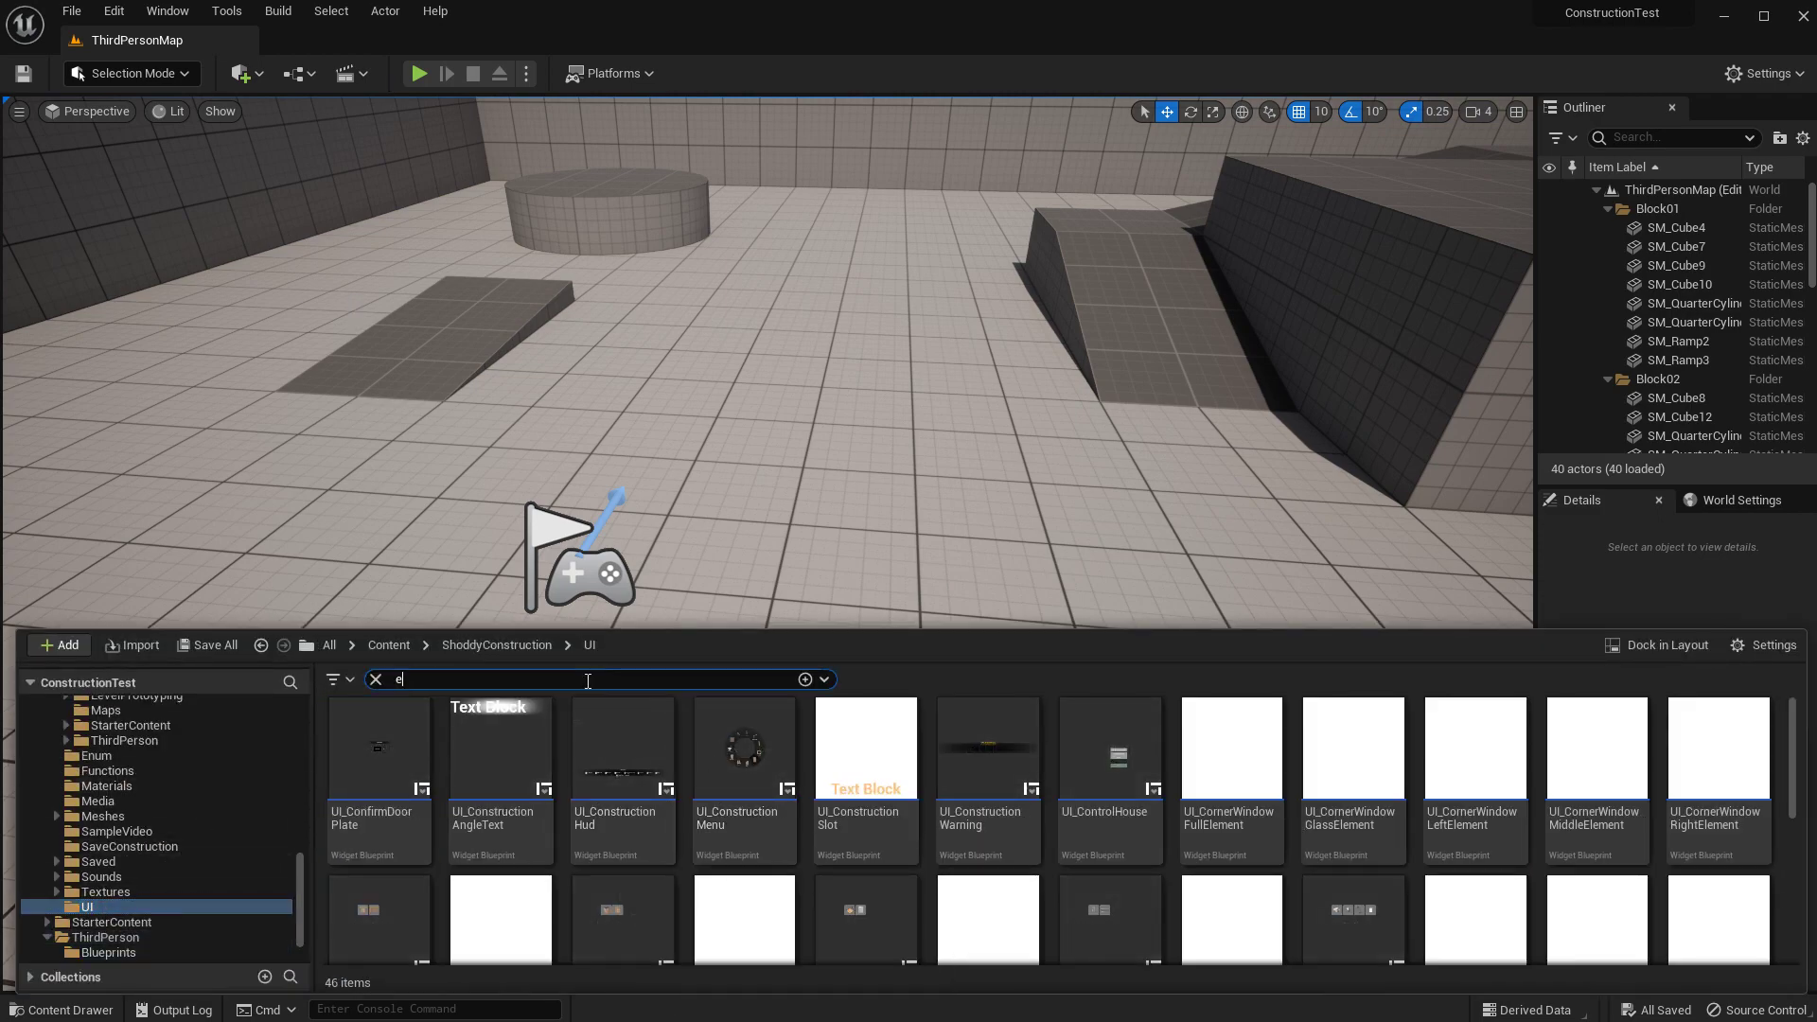
pyautogui.write('le')
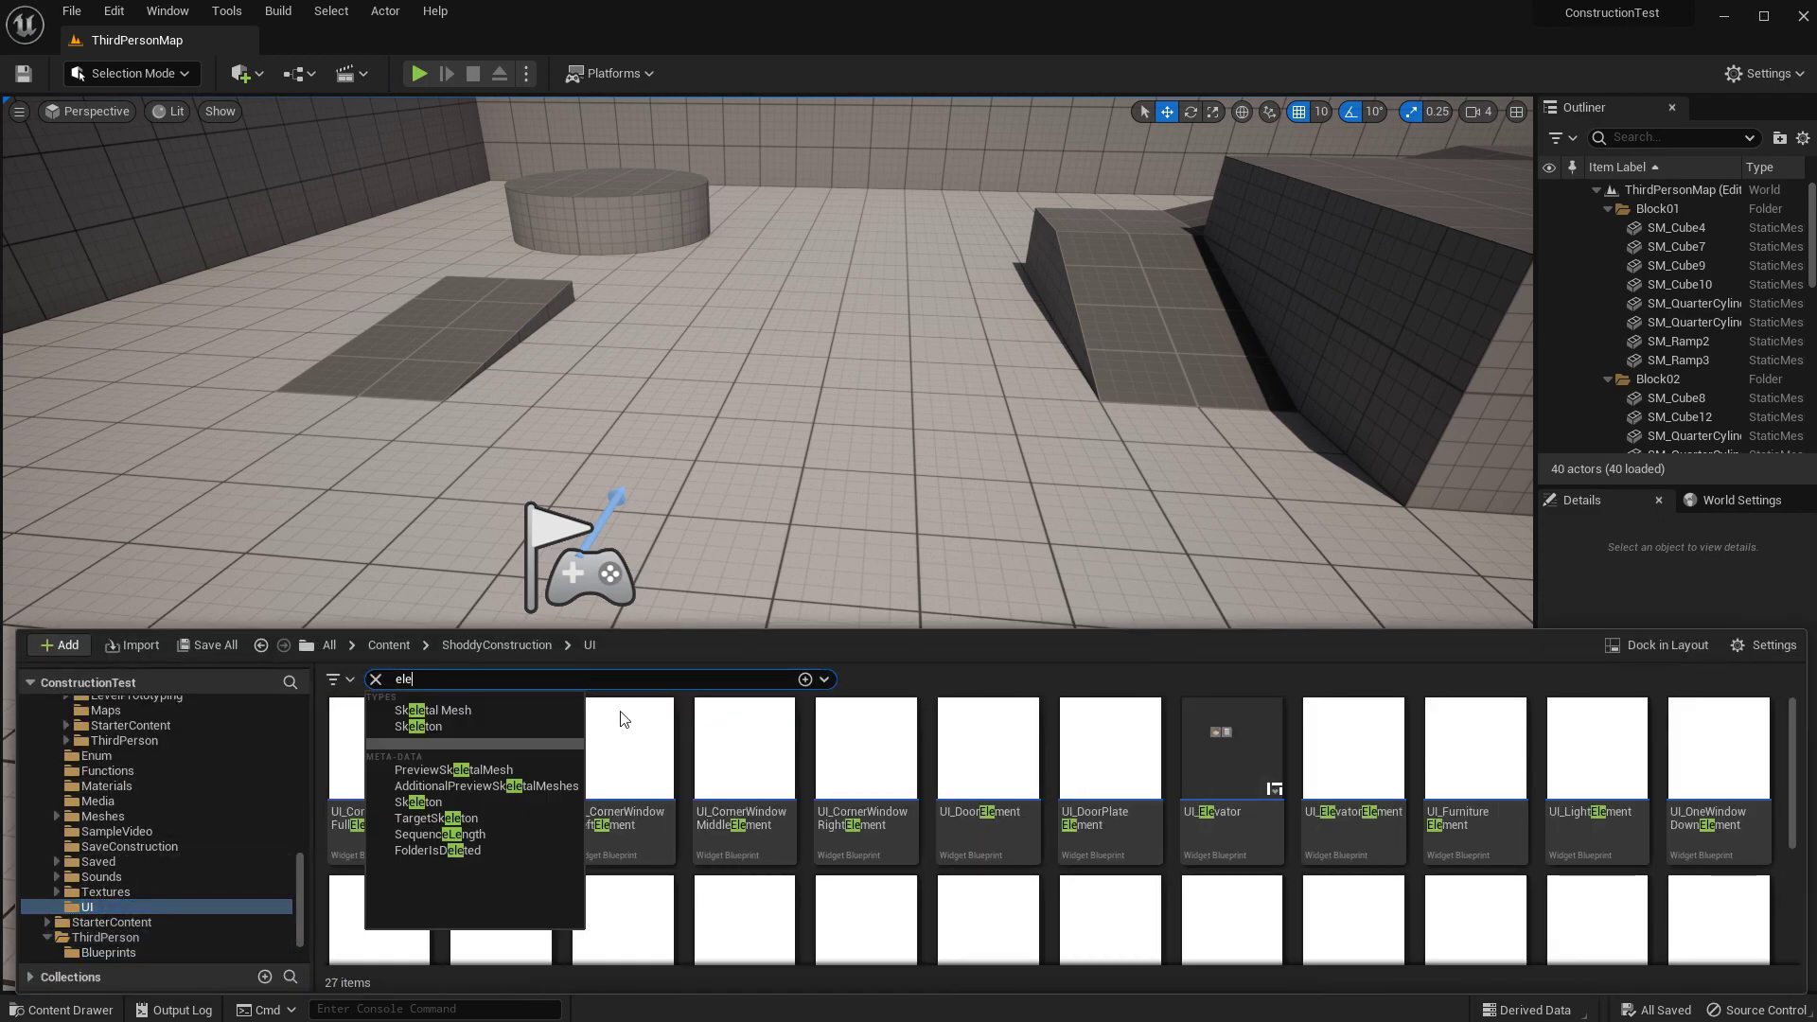
pyautogui.doubleClick(1221, 766)
pyautogui.moveTo(394, 163); pyautogui.dragTo(395, 43)
pyautogui.scroll(4, 698, 395)
# - Copy UI_ElevatorElement from the first slot of the elevator list into ThirdItemScale
pyautogui.click(696, 301)
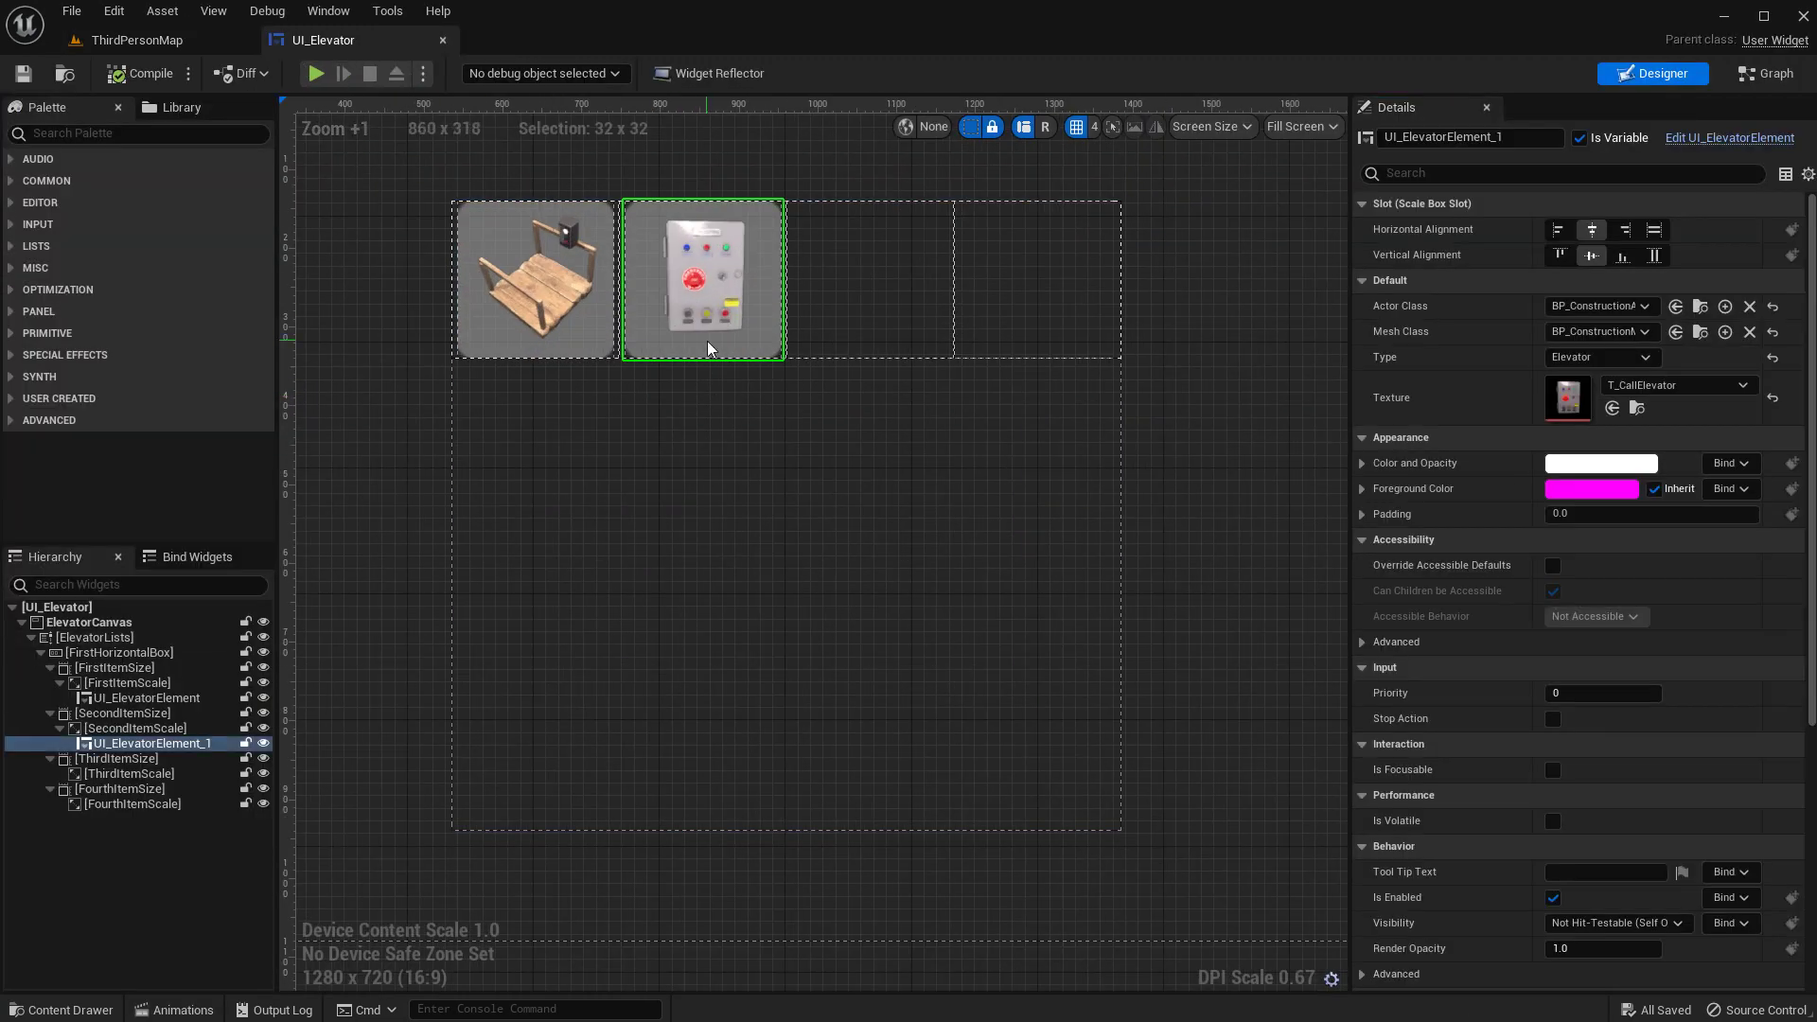
pyautogui.click(611, 346)
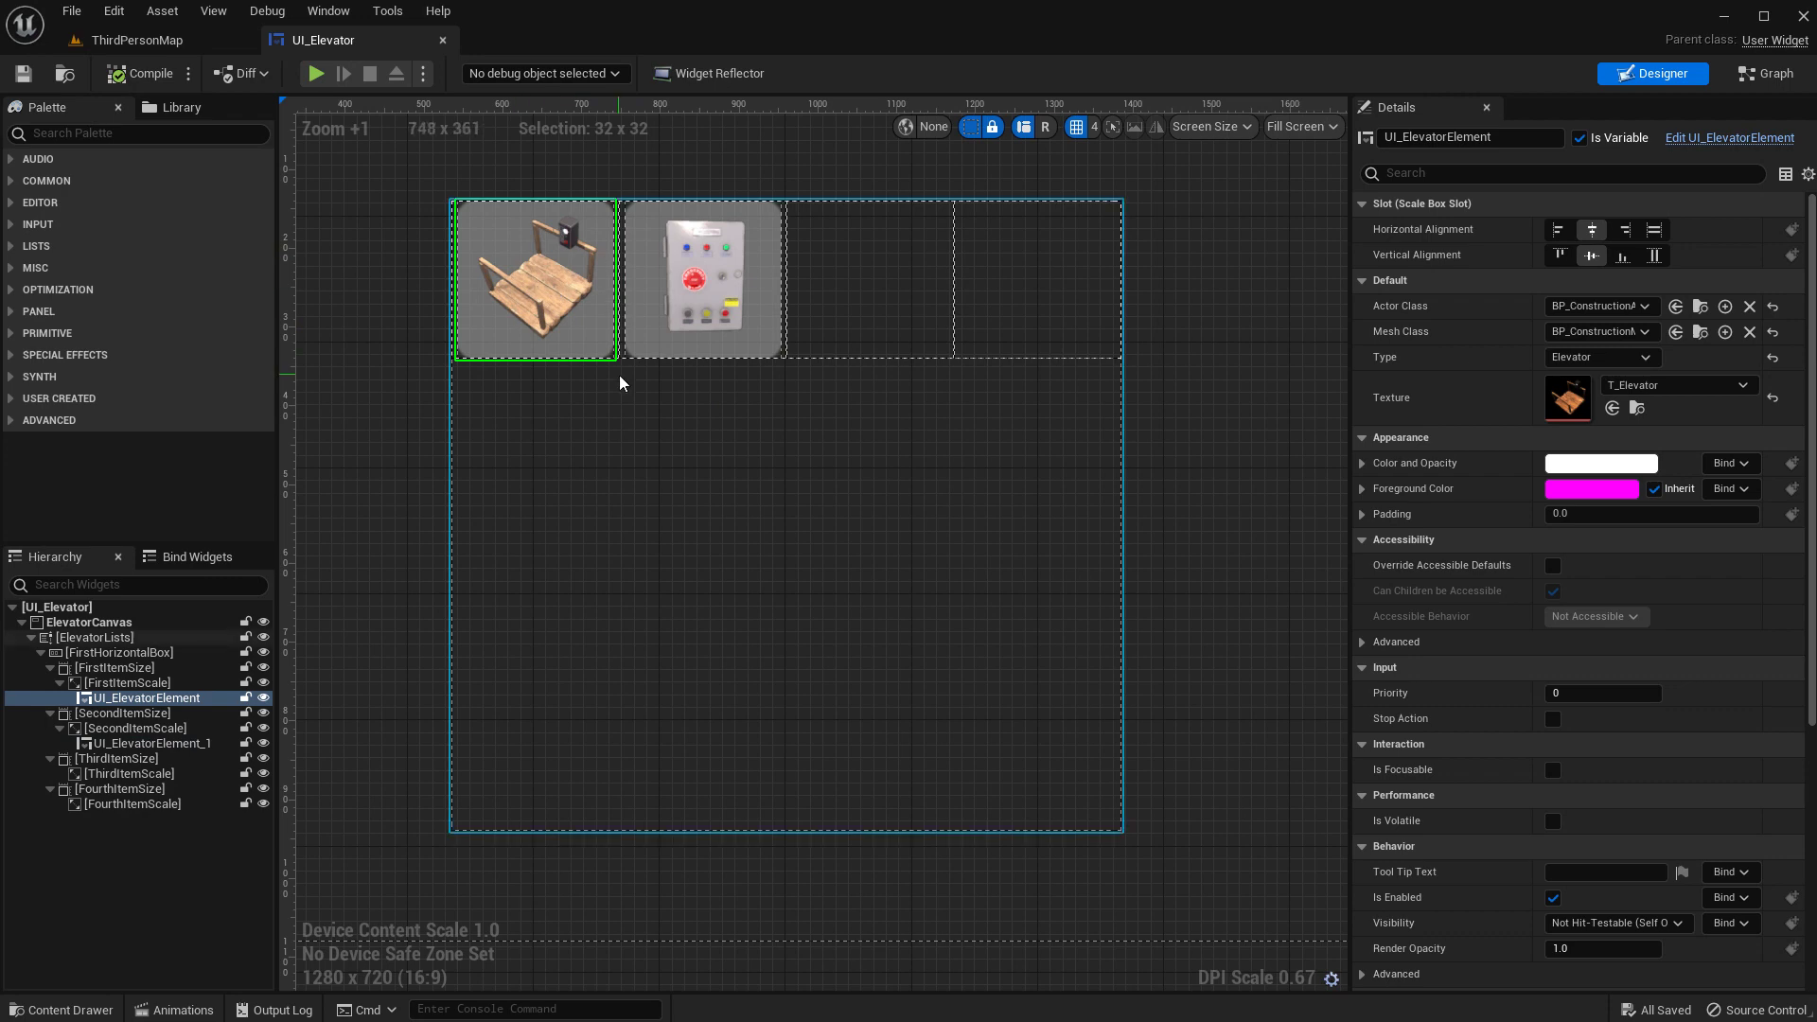
pyautogui.moveTo(585, 342); pyautogui.dragTo(608, 439, button='right')
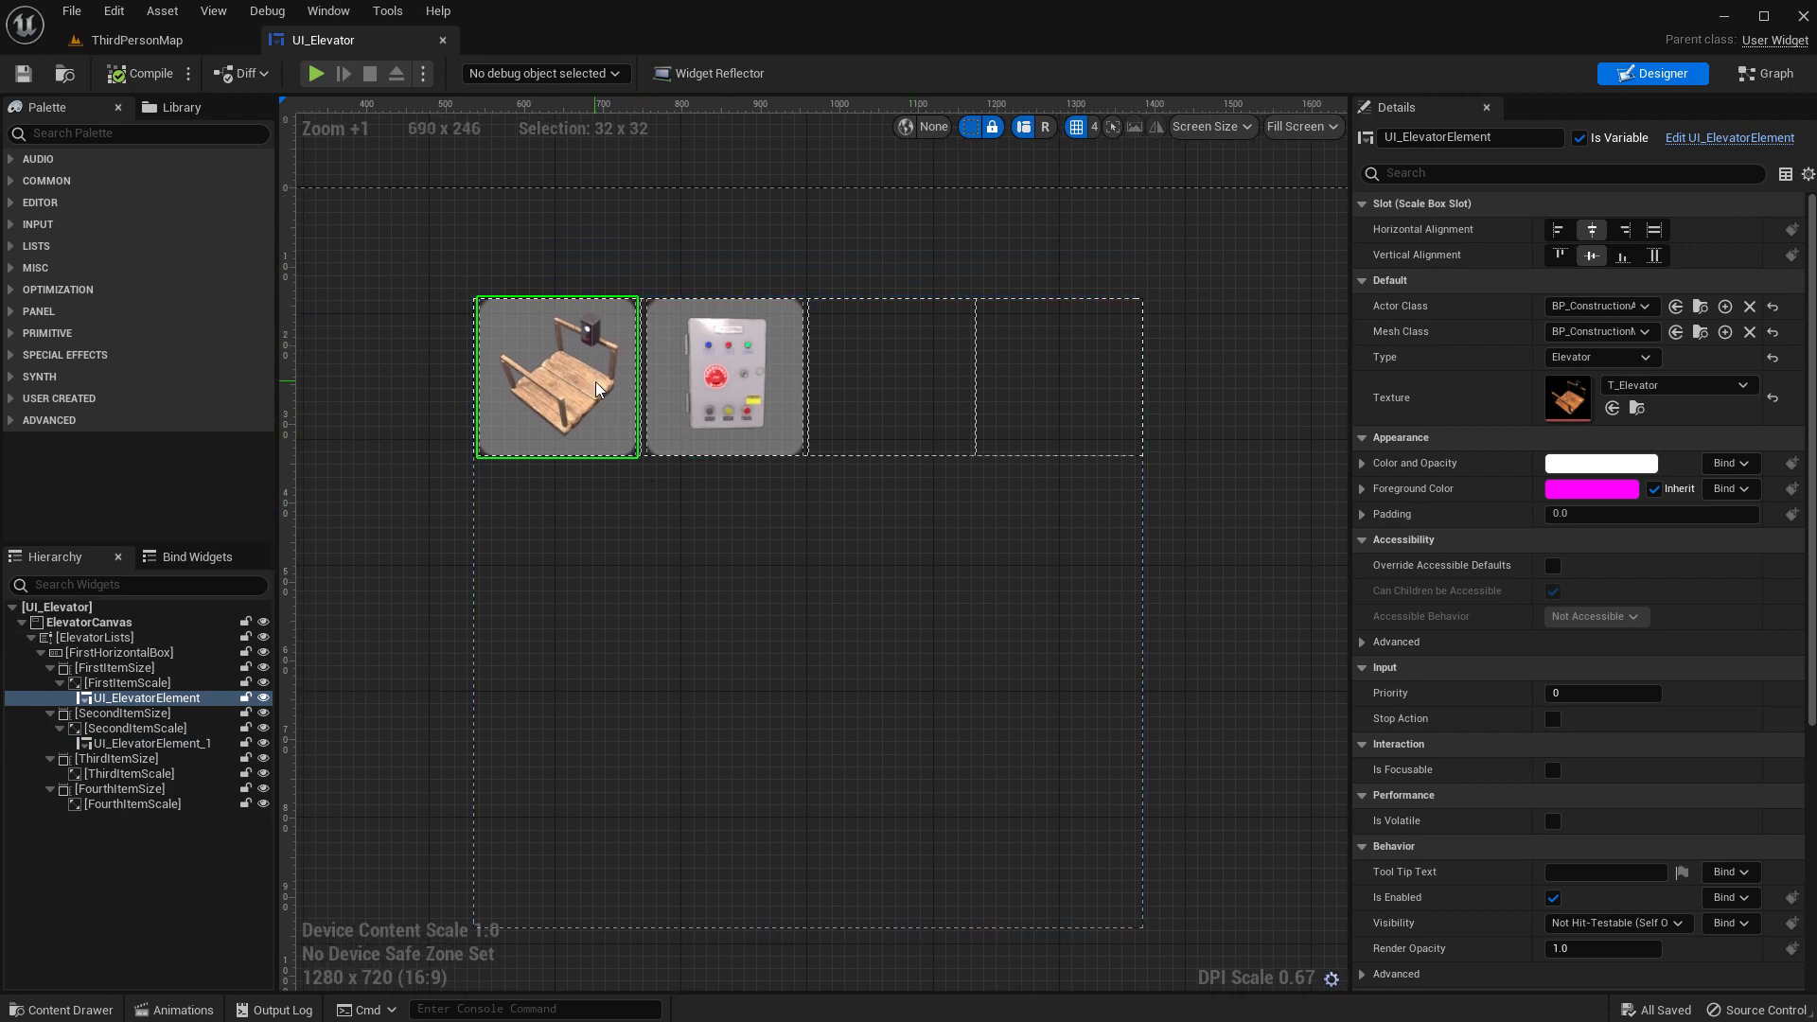
pyautogui.click(157, 698)
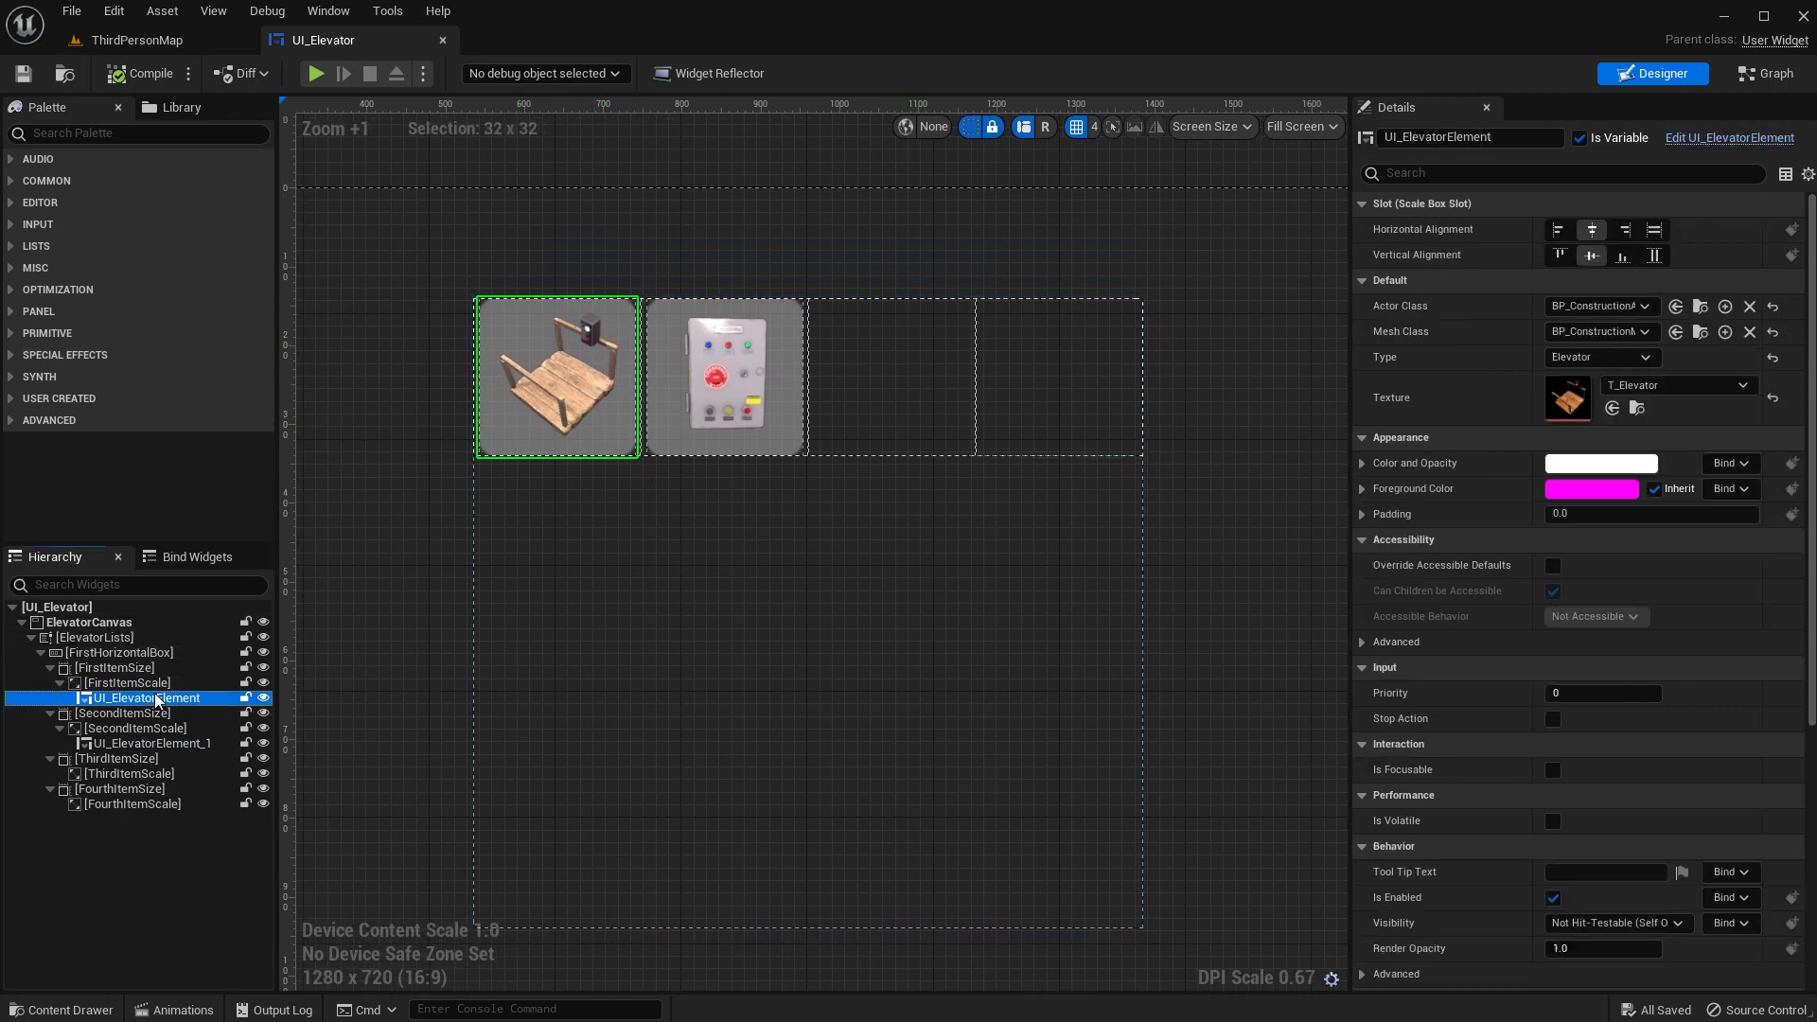
pyautogui.click(875, 361)
pyautogui.click(109, 776)
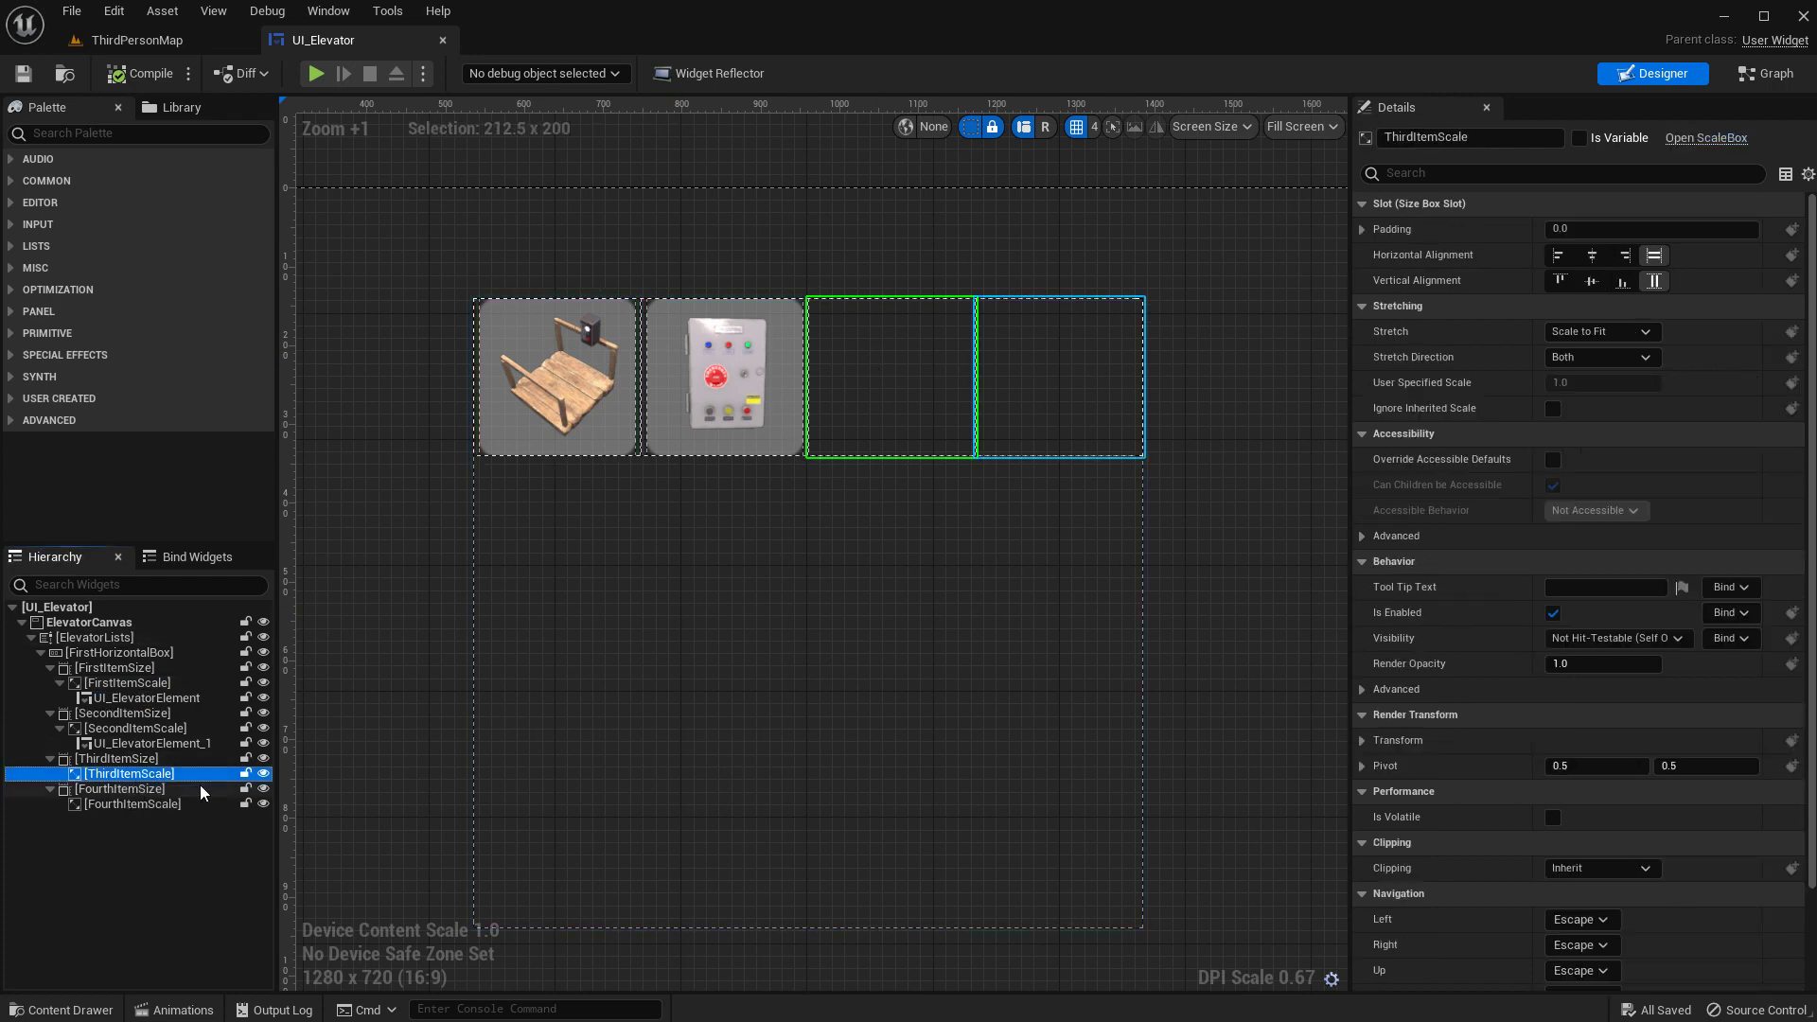
pyautogui.hotkey('ctrl', 'v')
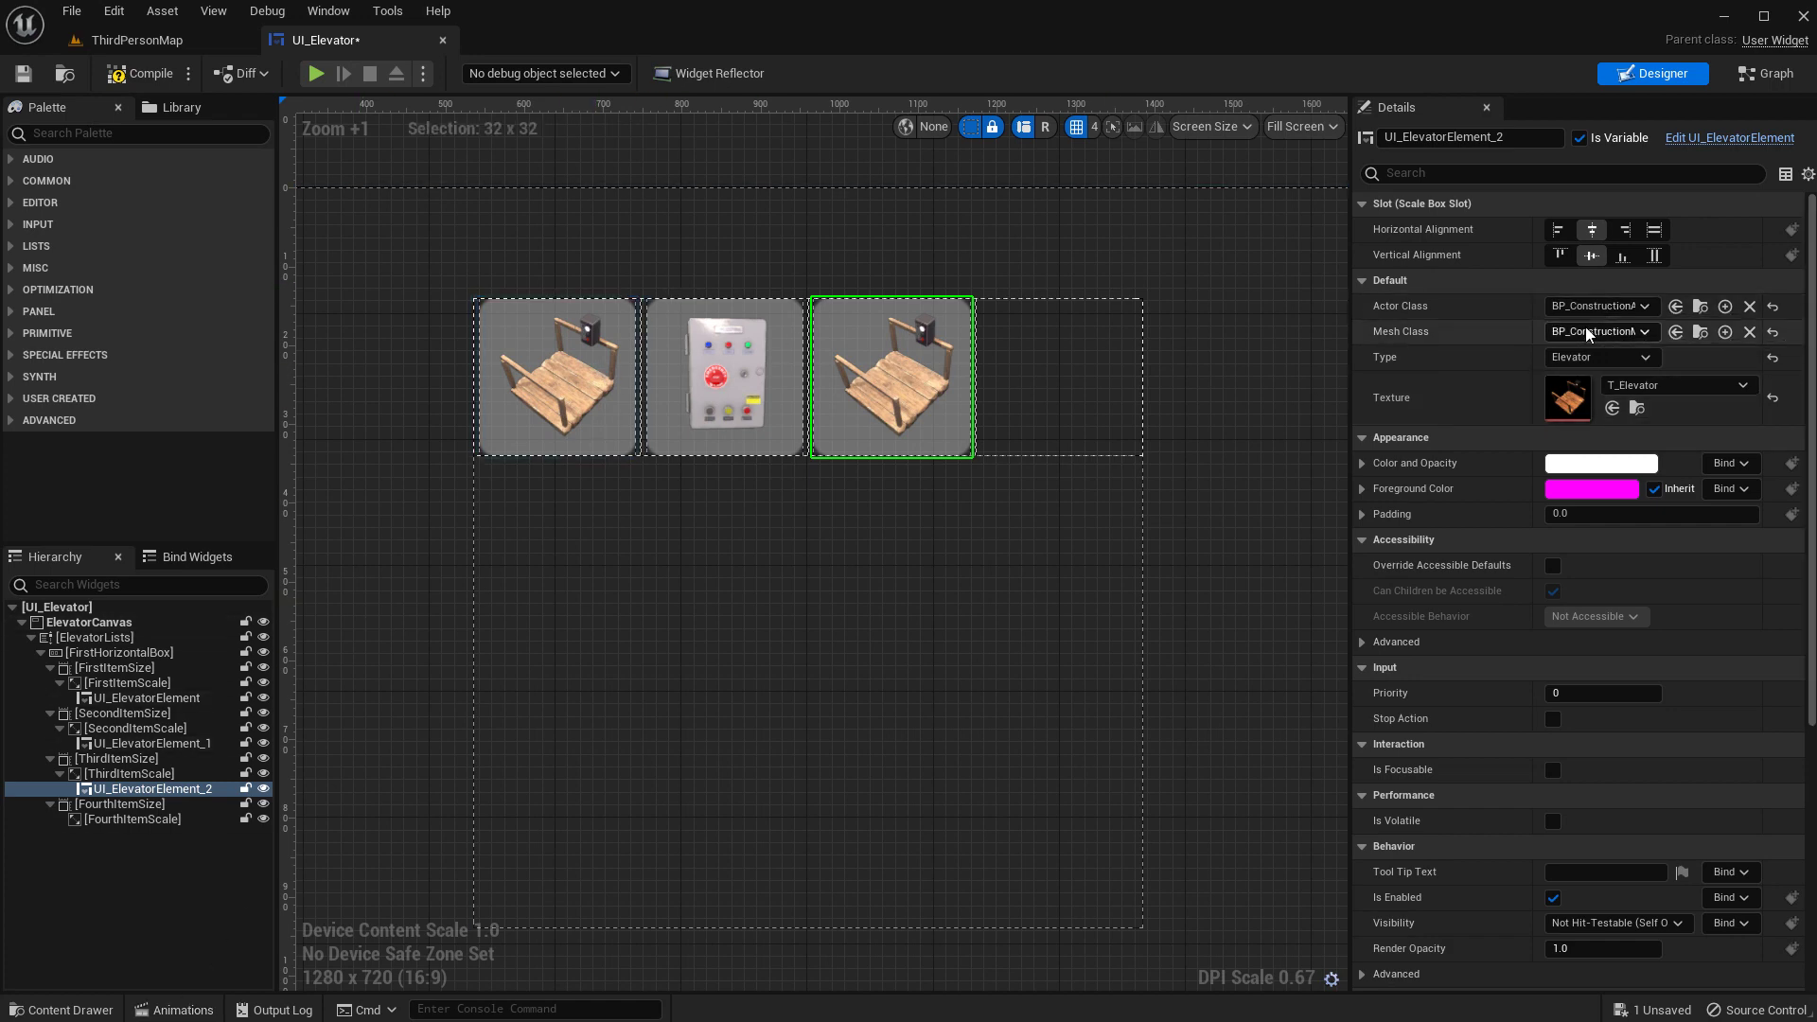
# - Browse to the Elevator folder under ShoddyConstruction Blueprints and clear the asset filter
pyautogui.click(62, 1010)
pyautogui.scroll(5, 160, 852)
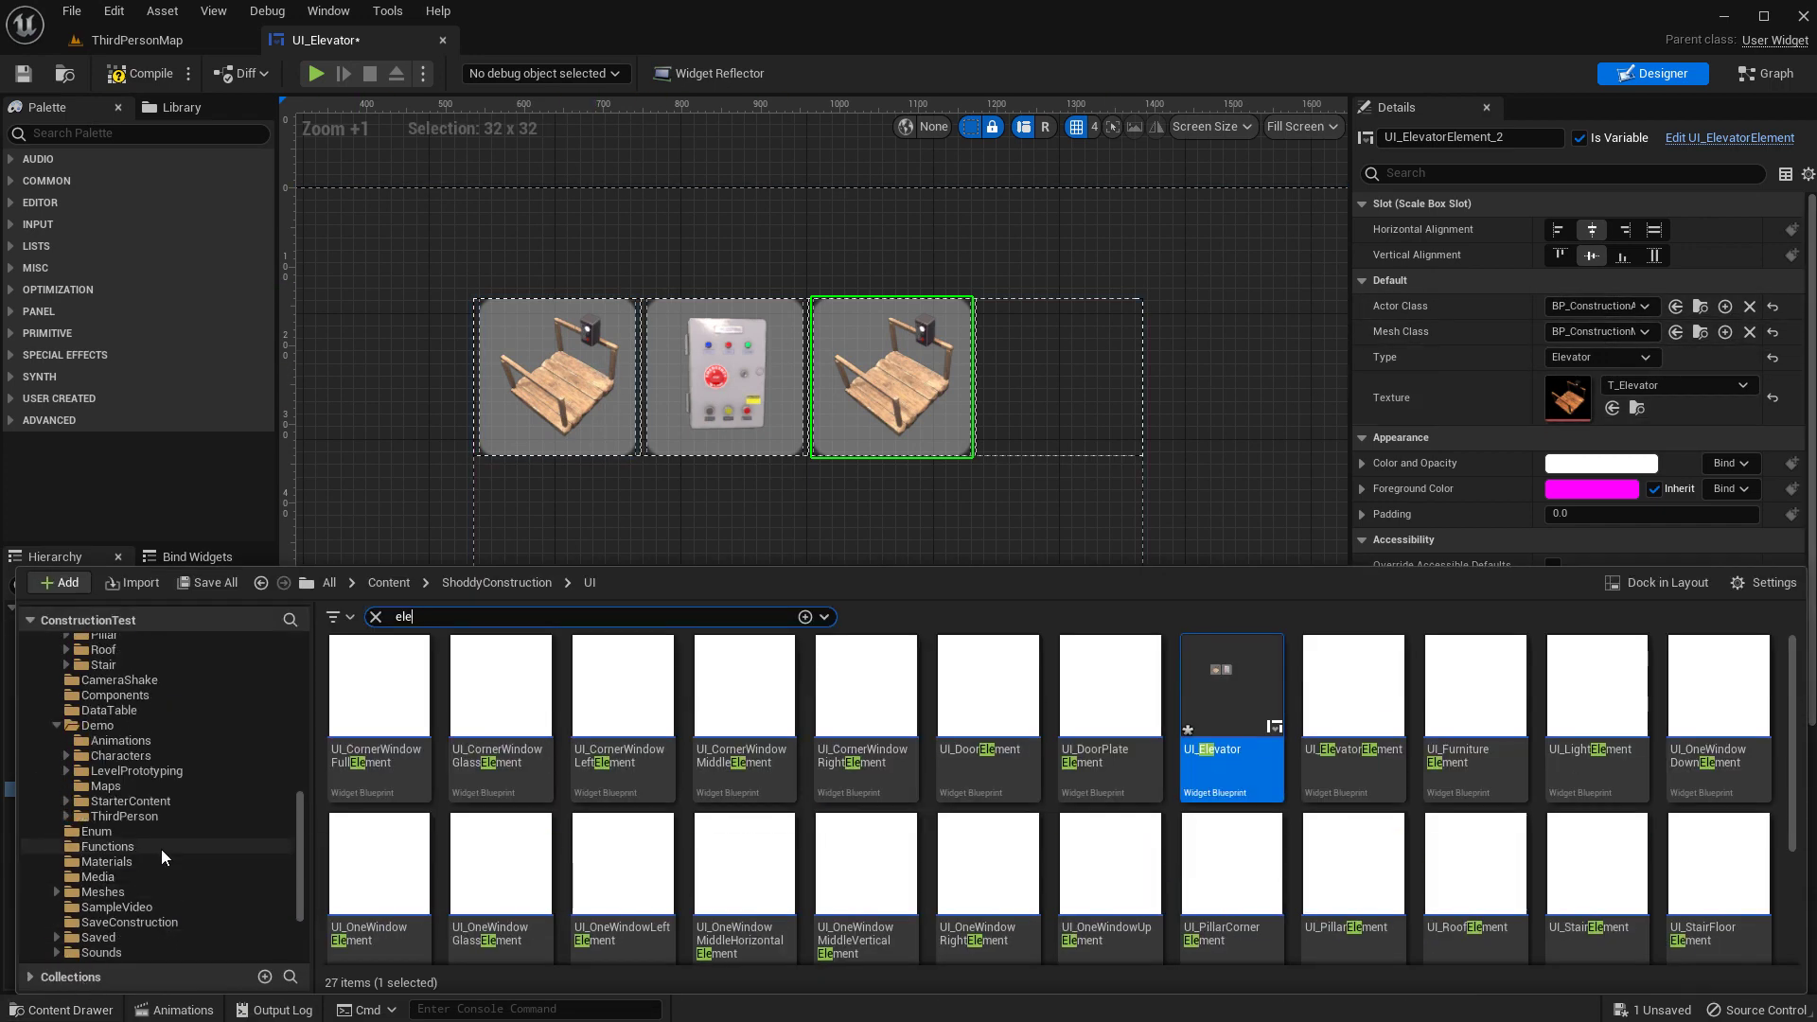
pyautogui.scroll(3, 161, 849)
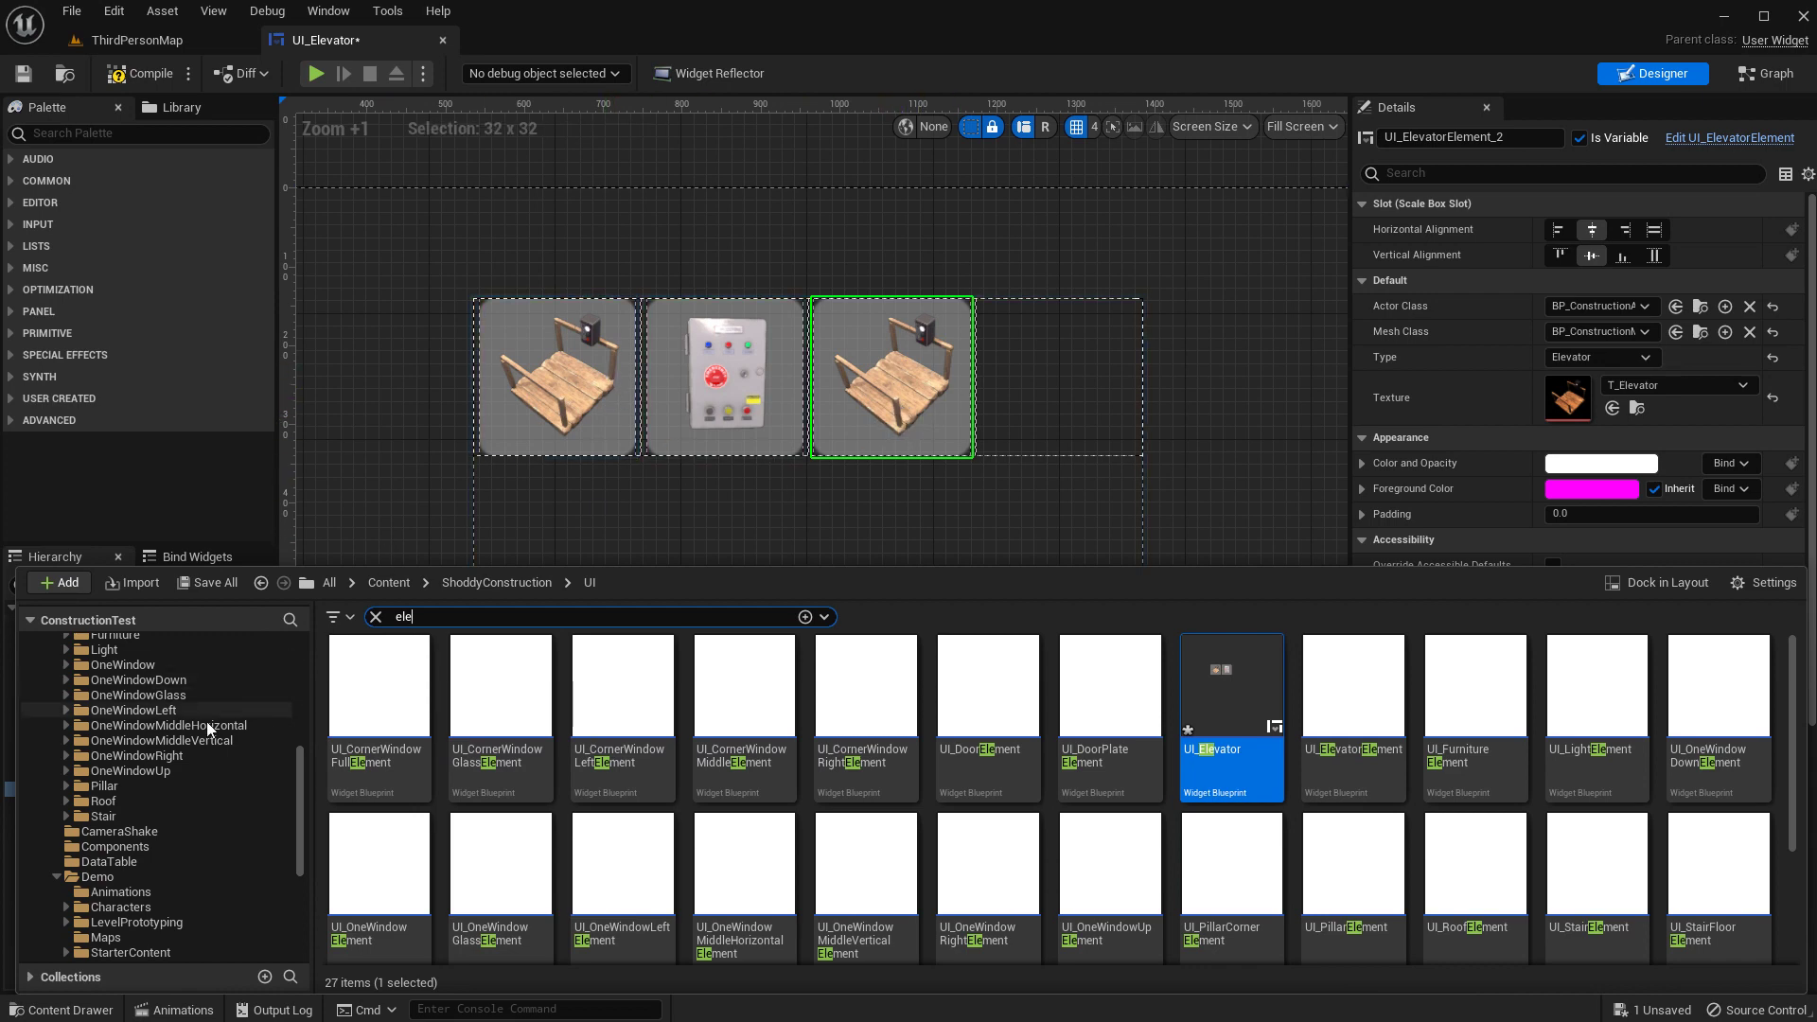
pyautogui.scroll(3, 206, 721)
pyautogui.click(66, 710)
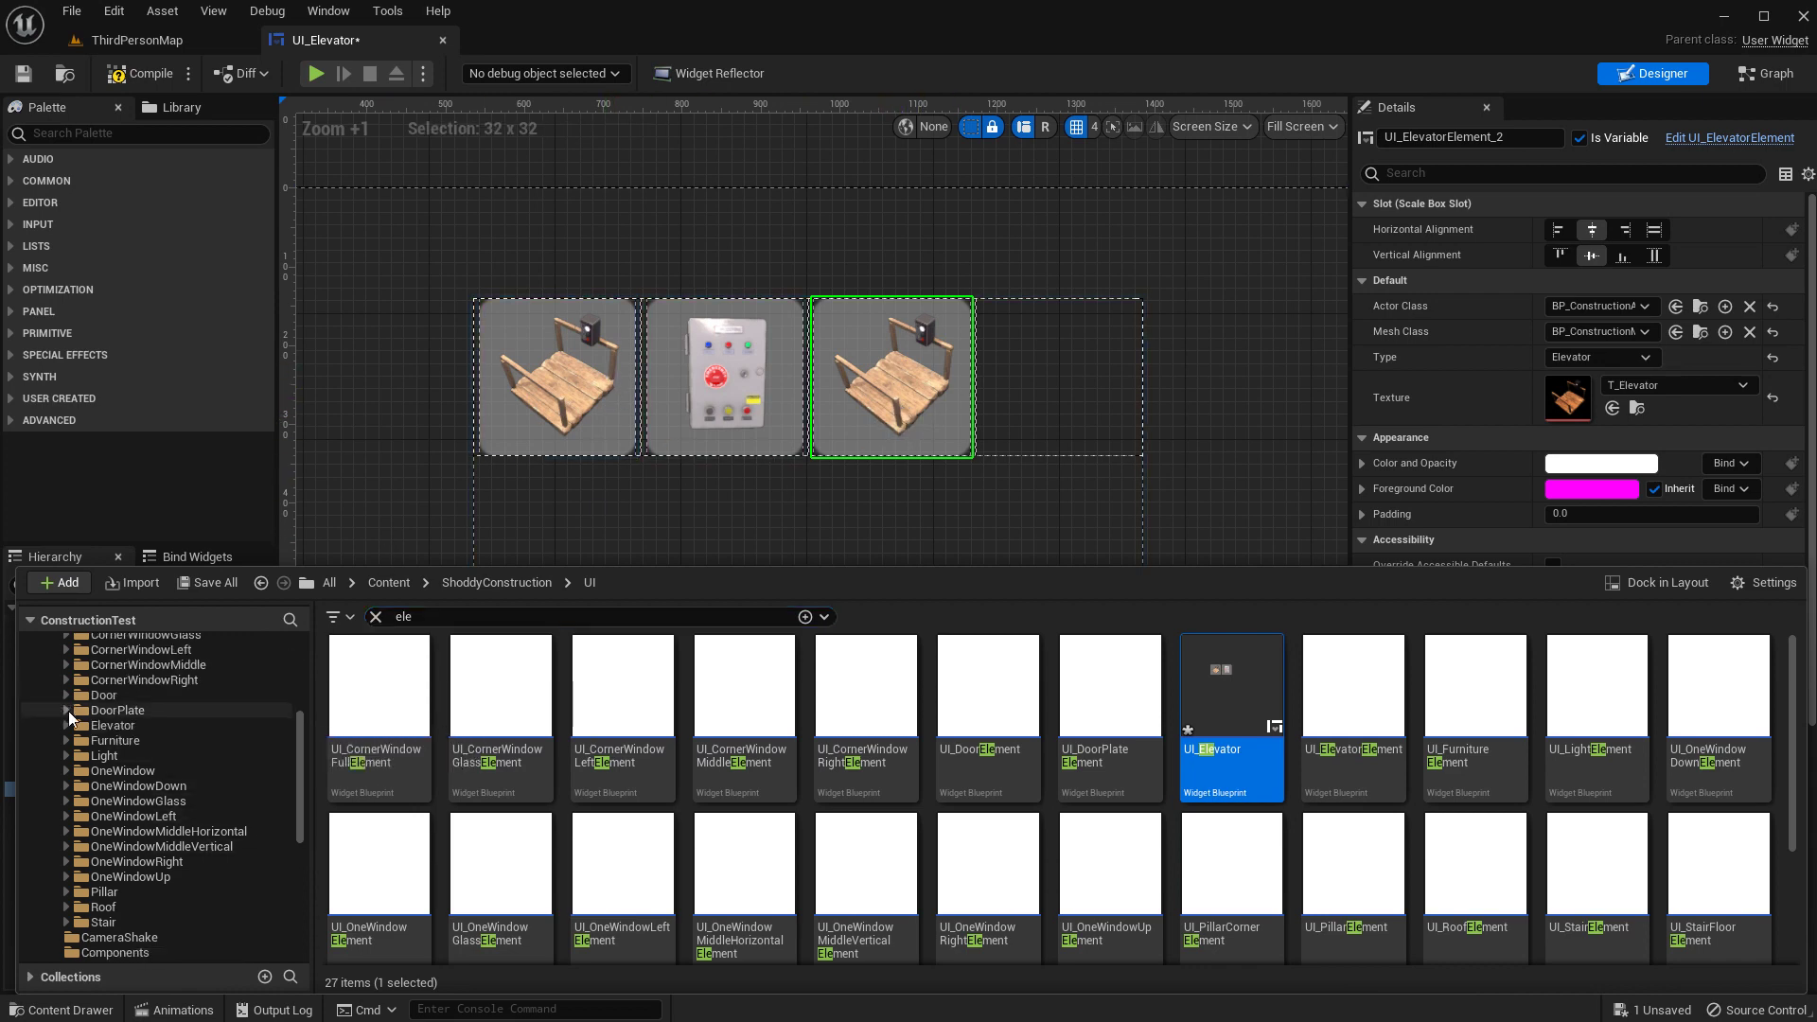
pyautogui.scroll(3, 144, 748)
pyautogui.scroll(-2, 189, 758)
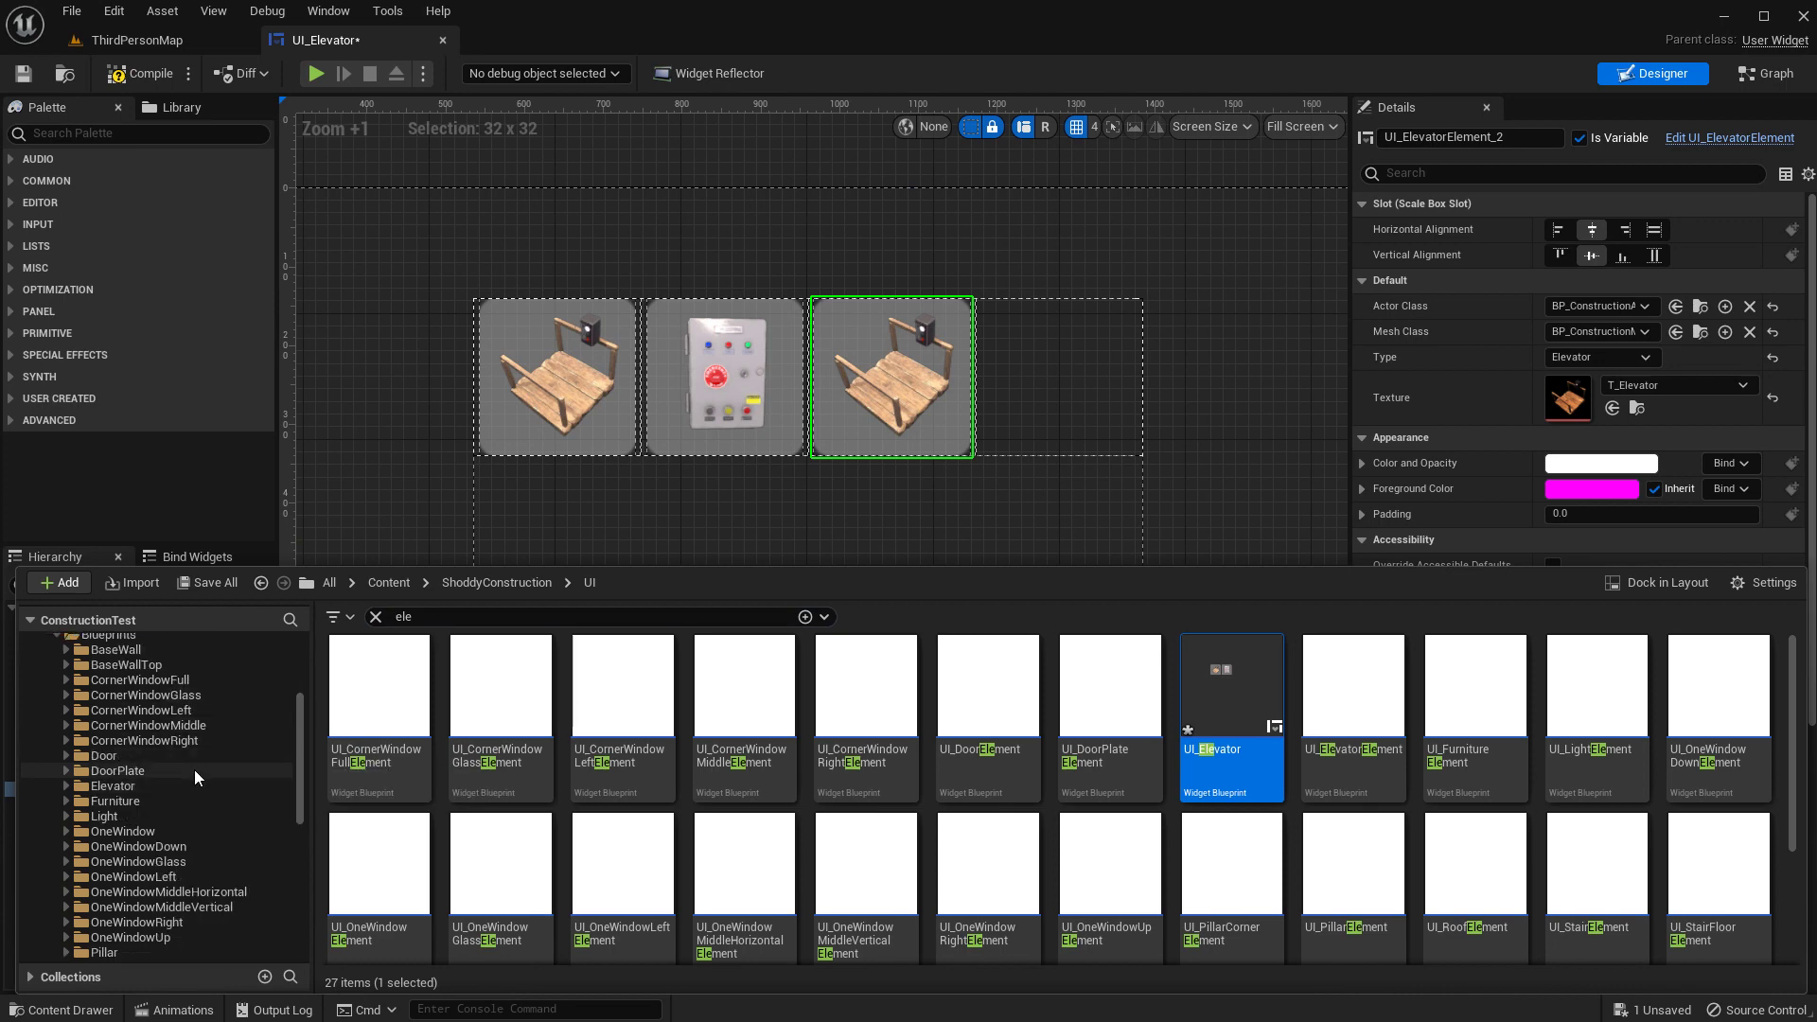
pyautogui.click(133, 783)
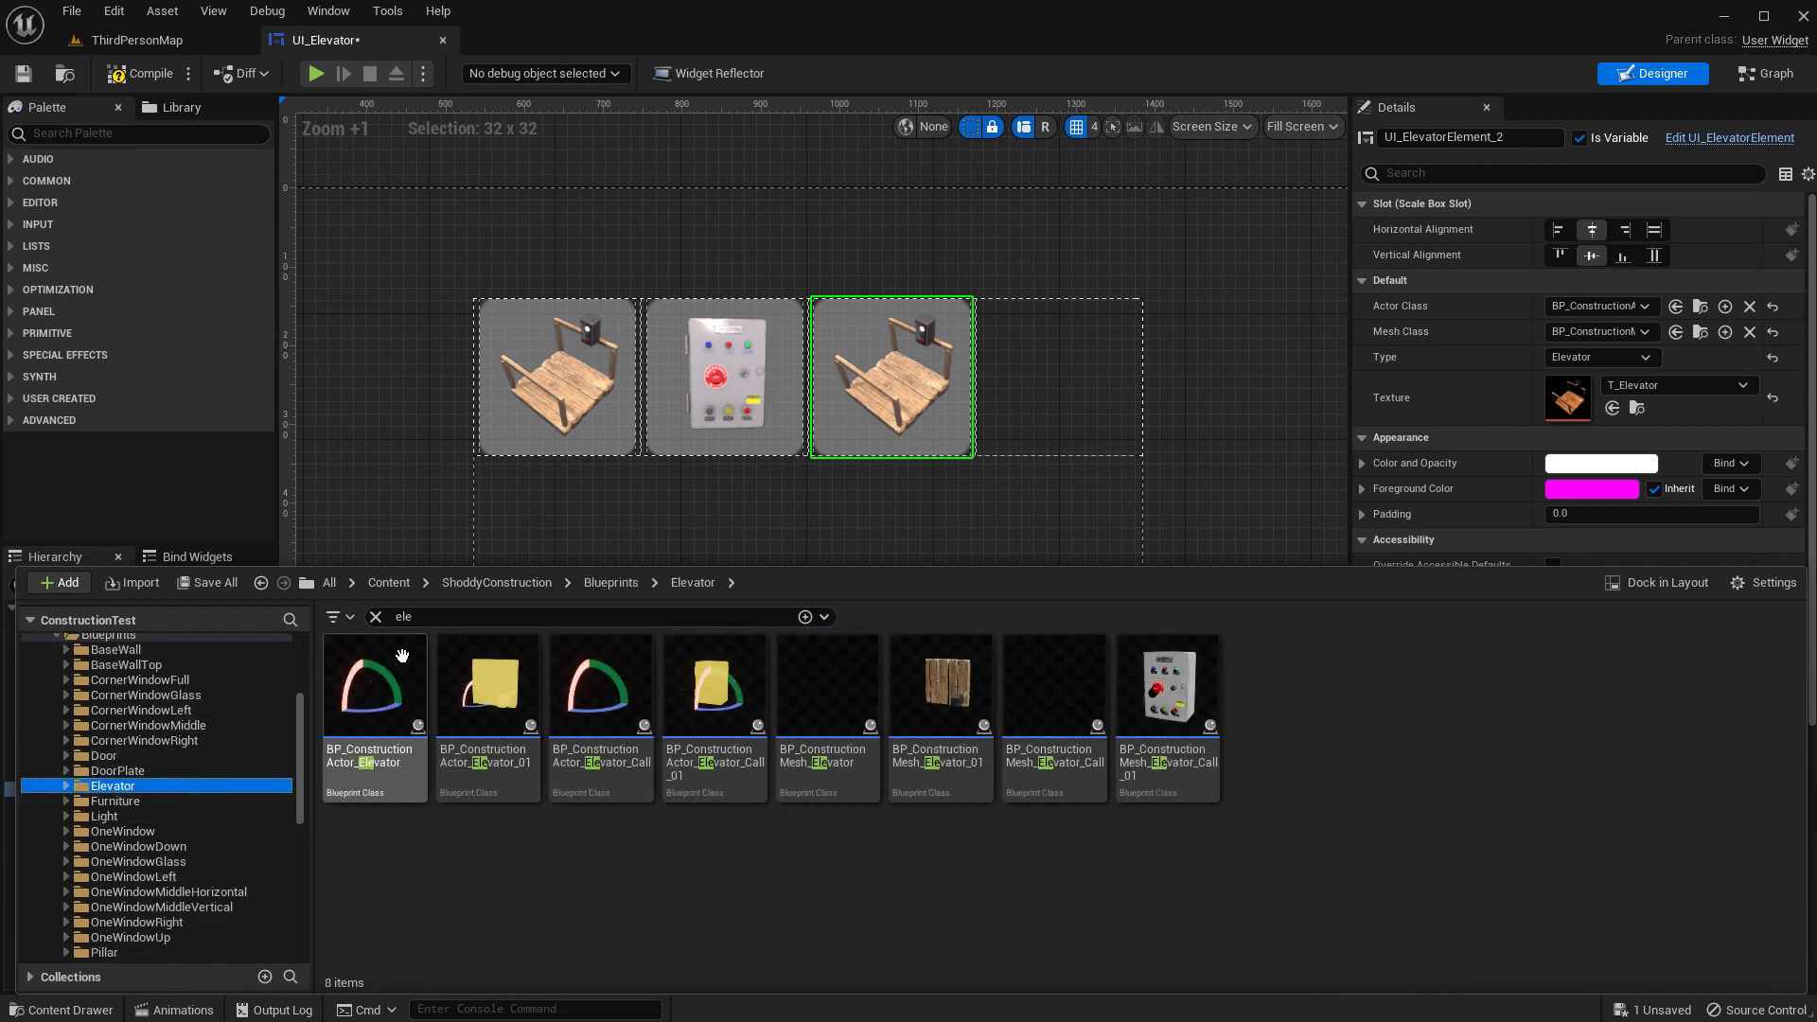
pyautogui.click(375, 616)
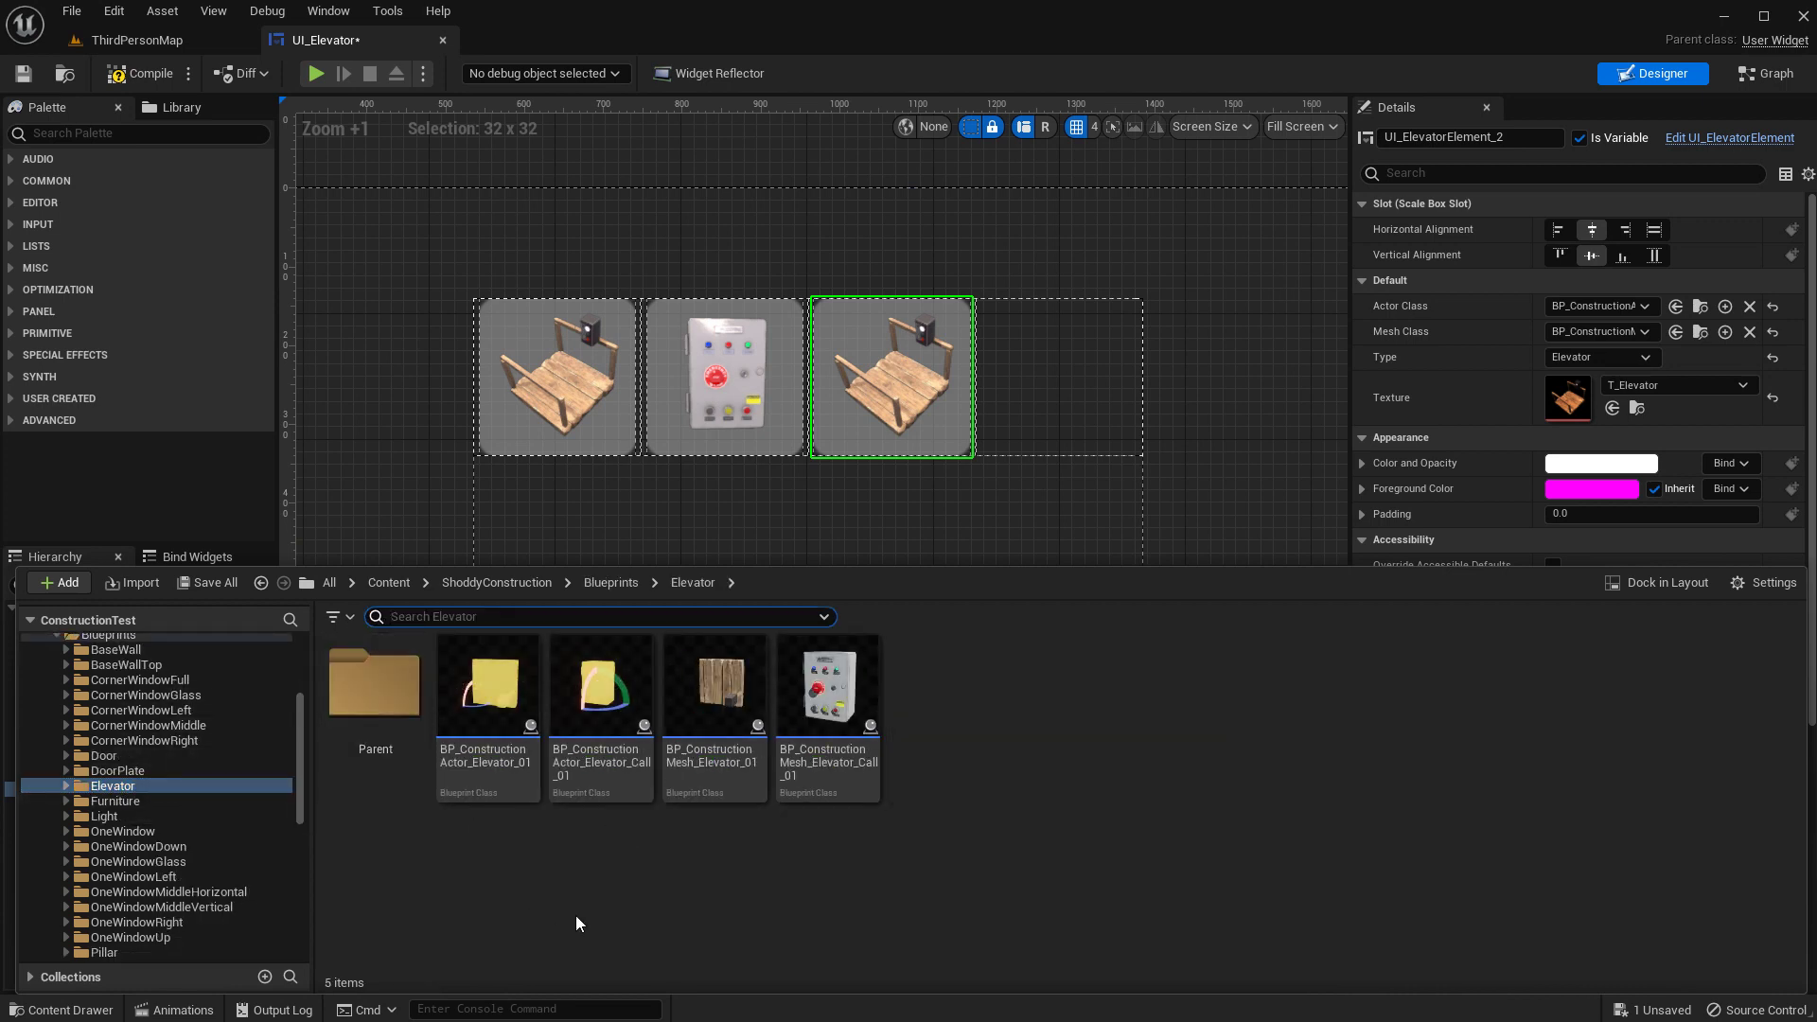
# - Check the elevator's Parent folder, return to the Elevator folder, and open the BP_ConstructionMesh_Elevator_01 blueprint
pyautogui.doubleClick(383, 700)
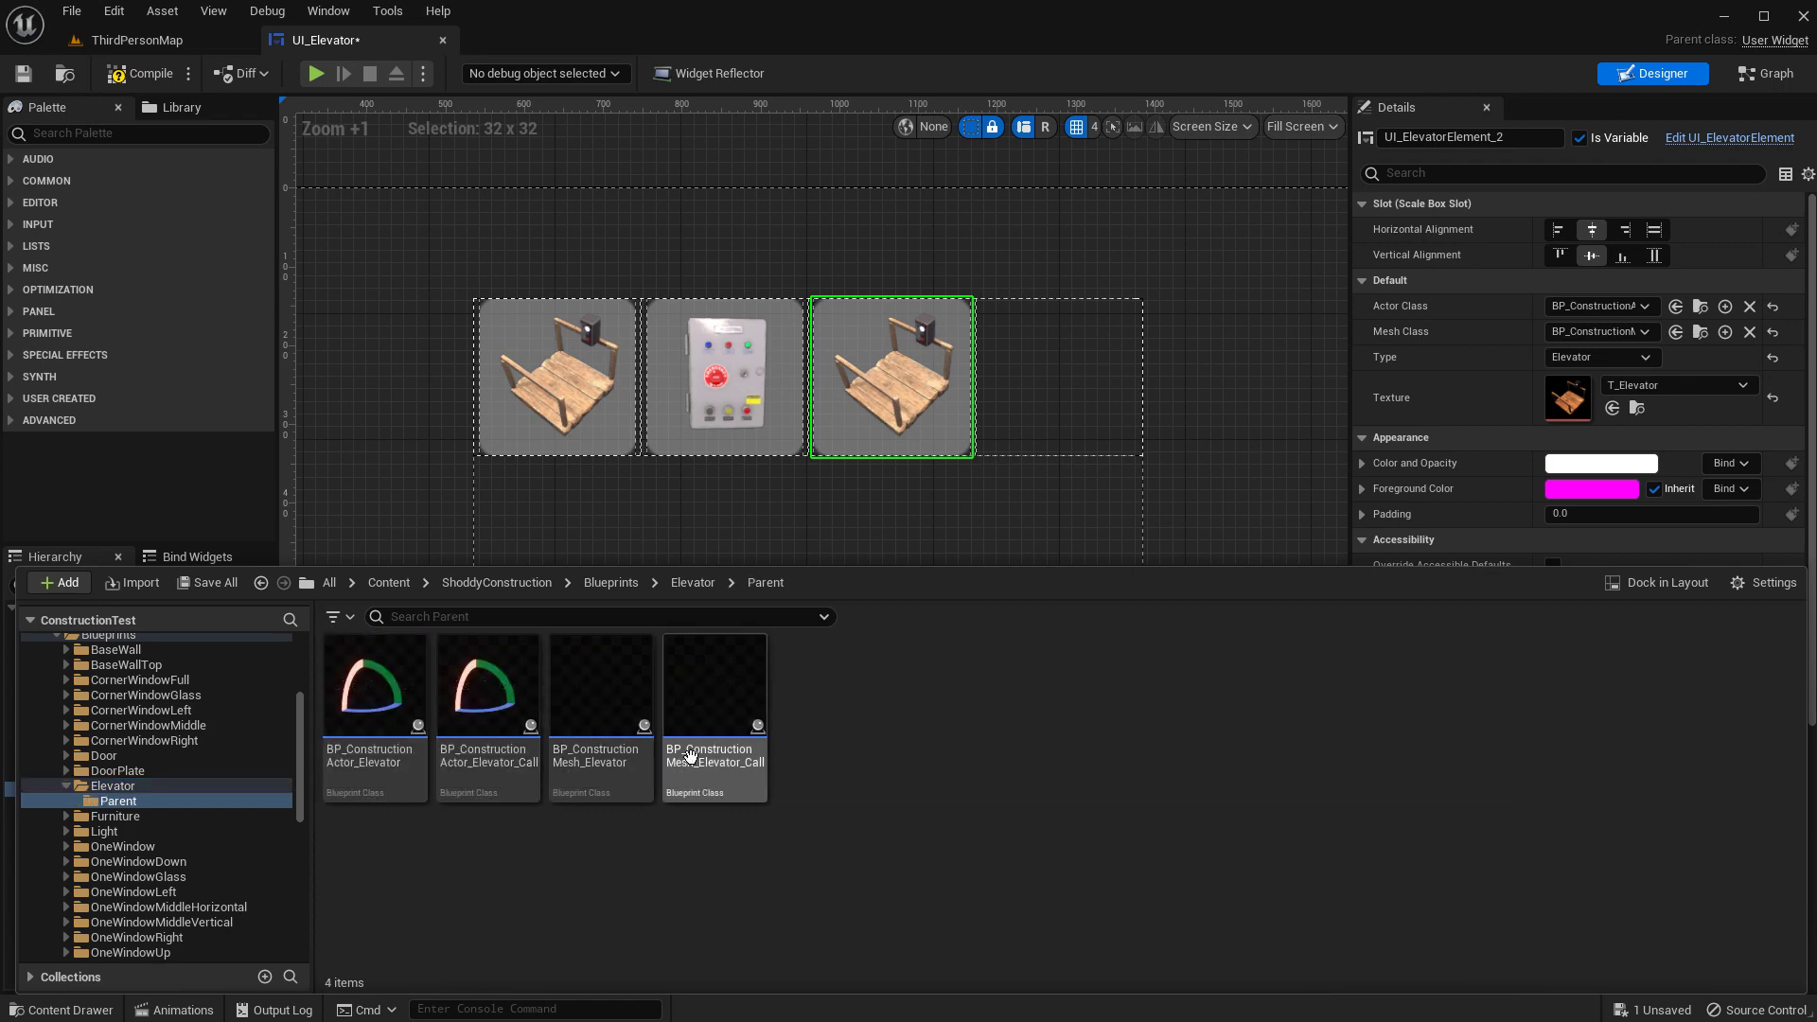
pyautogui.click(601, 762)
pyautogui.hotkey('alt', 'Left')
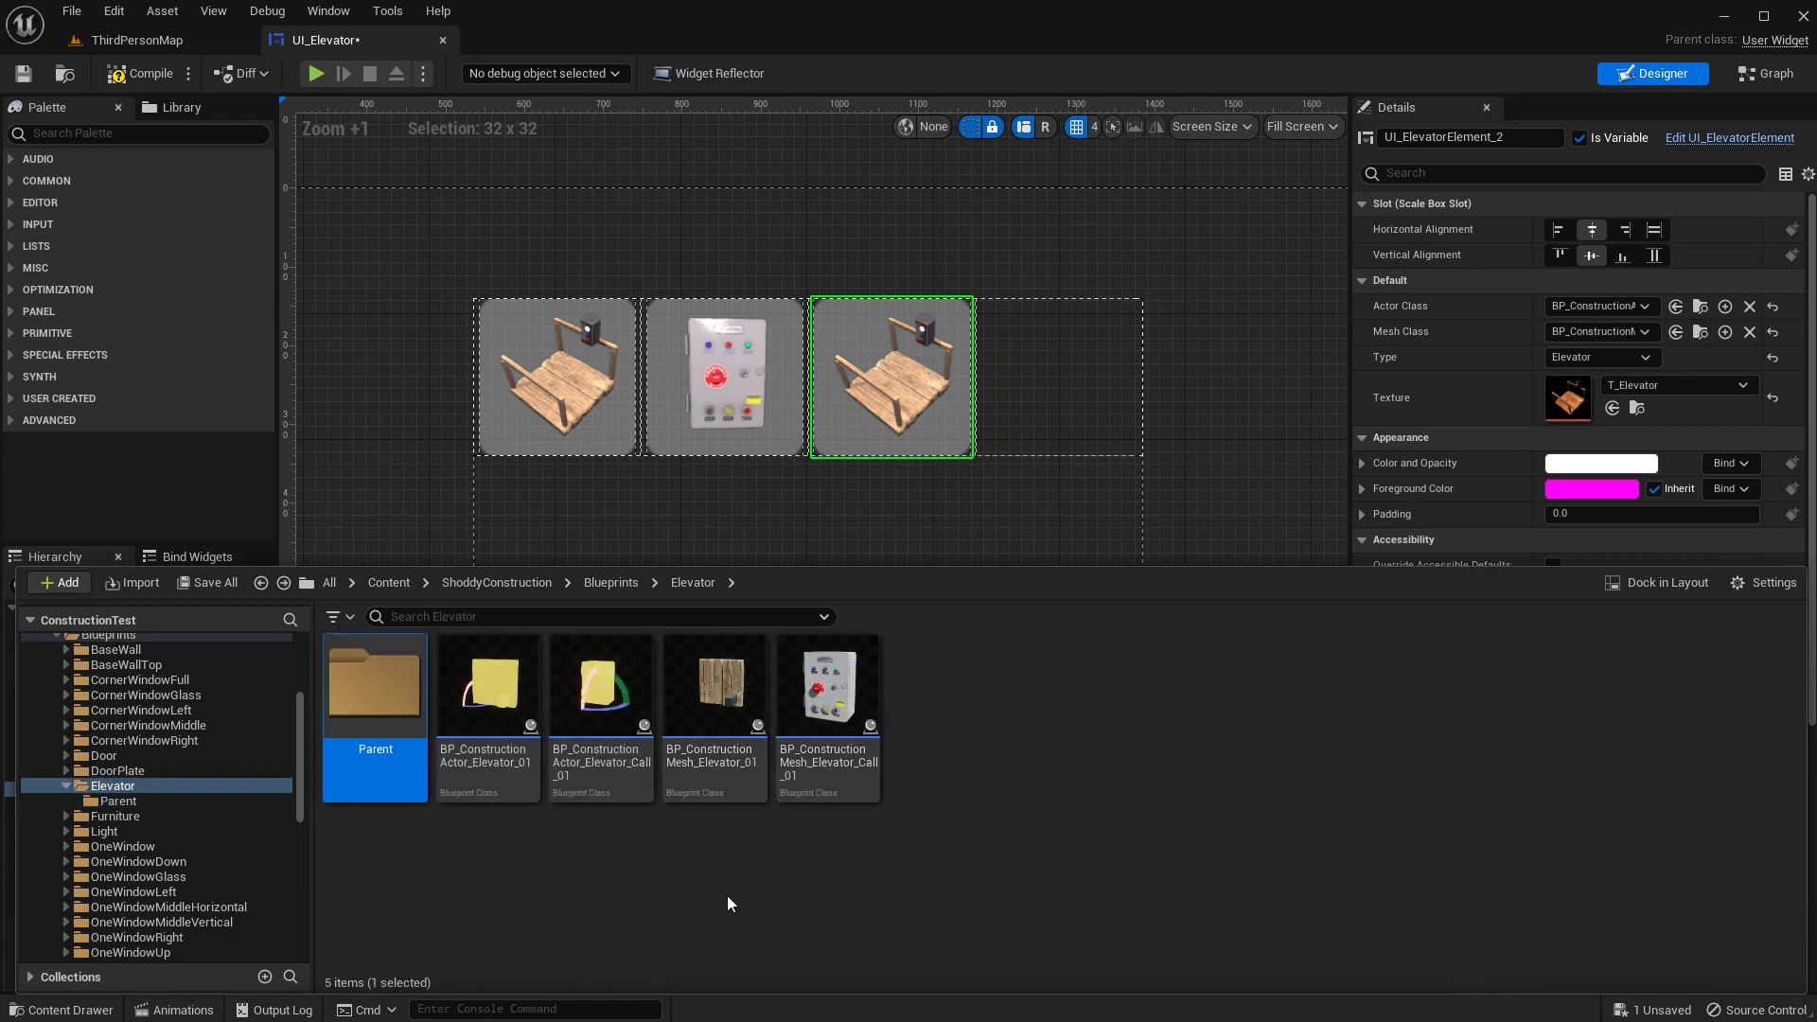
pyautogui.click(729, 681)
pyautogui.doubleClick(728, 653)
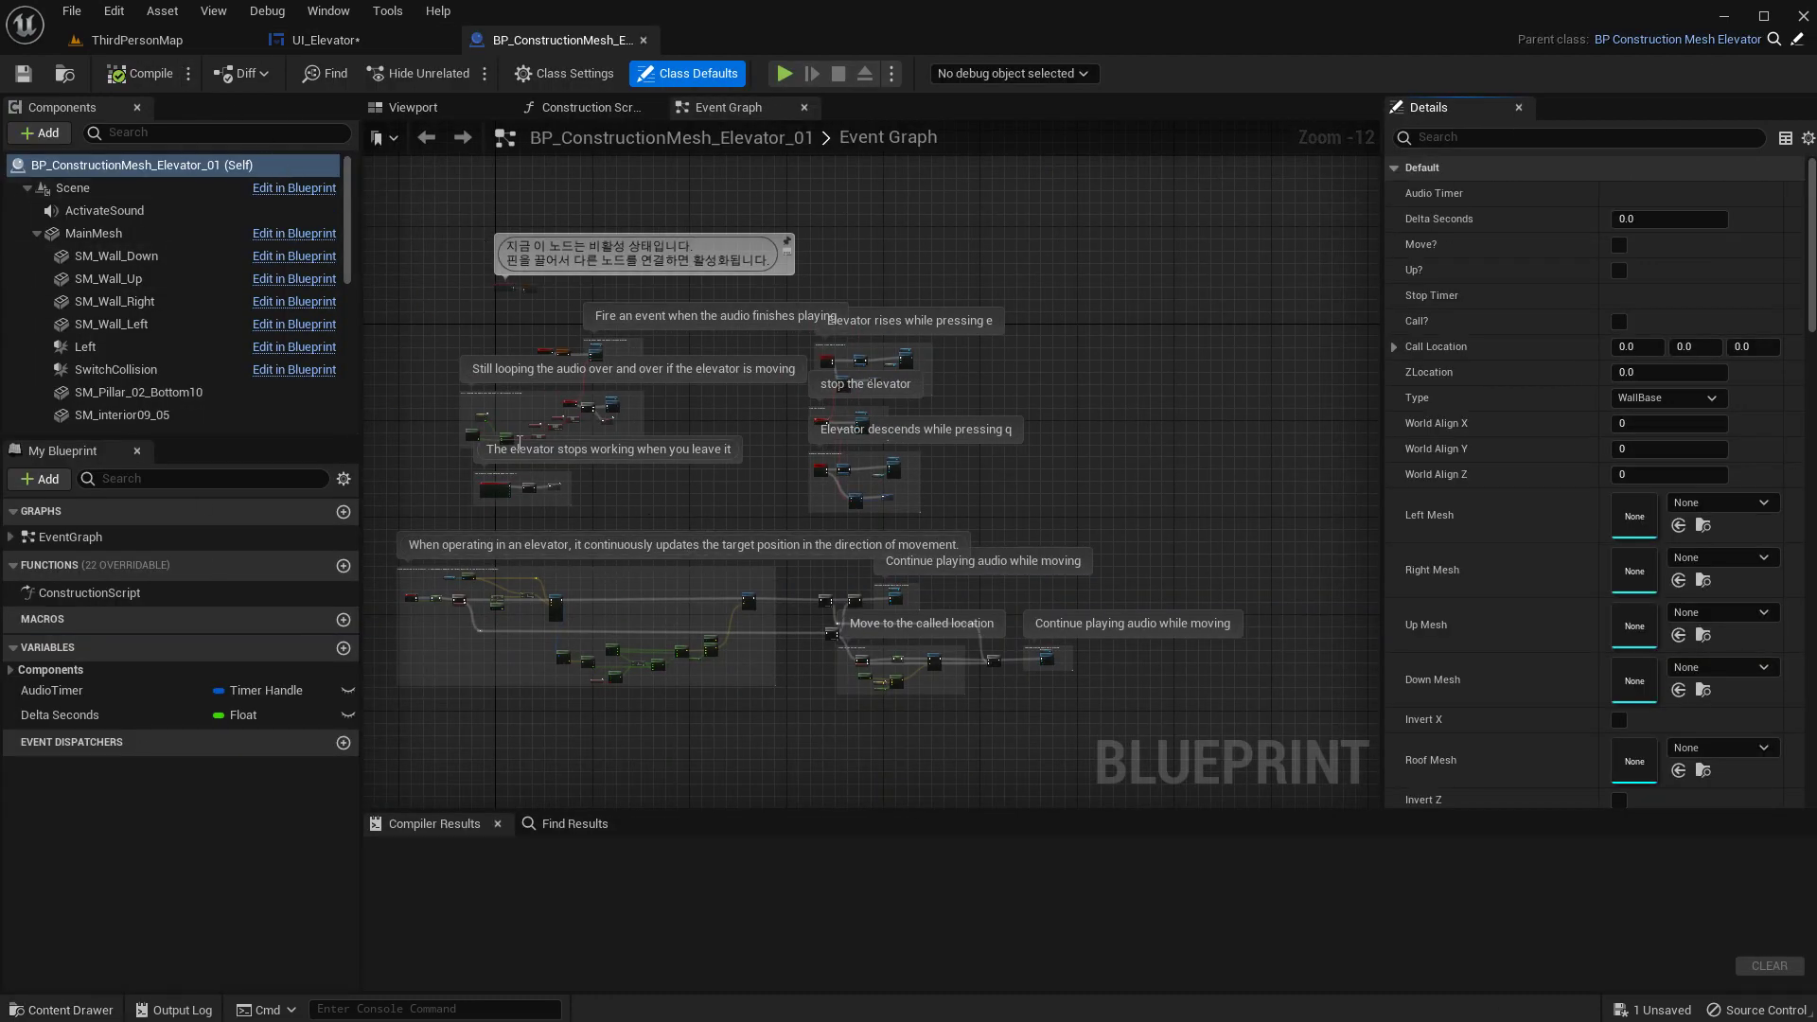
# - Duplicate the BP_ConstructionActor_Elevator_01 and BP_ConstructionMesh_Elevator_01 blueprints in the Elevator folder
pyautogui.hotkey('ctrl', 'space')
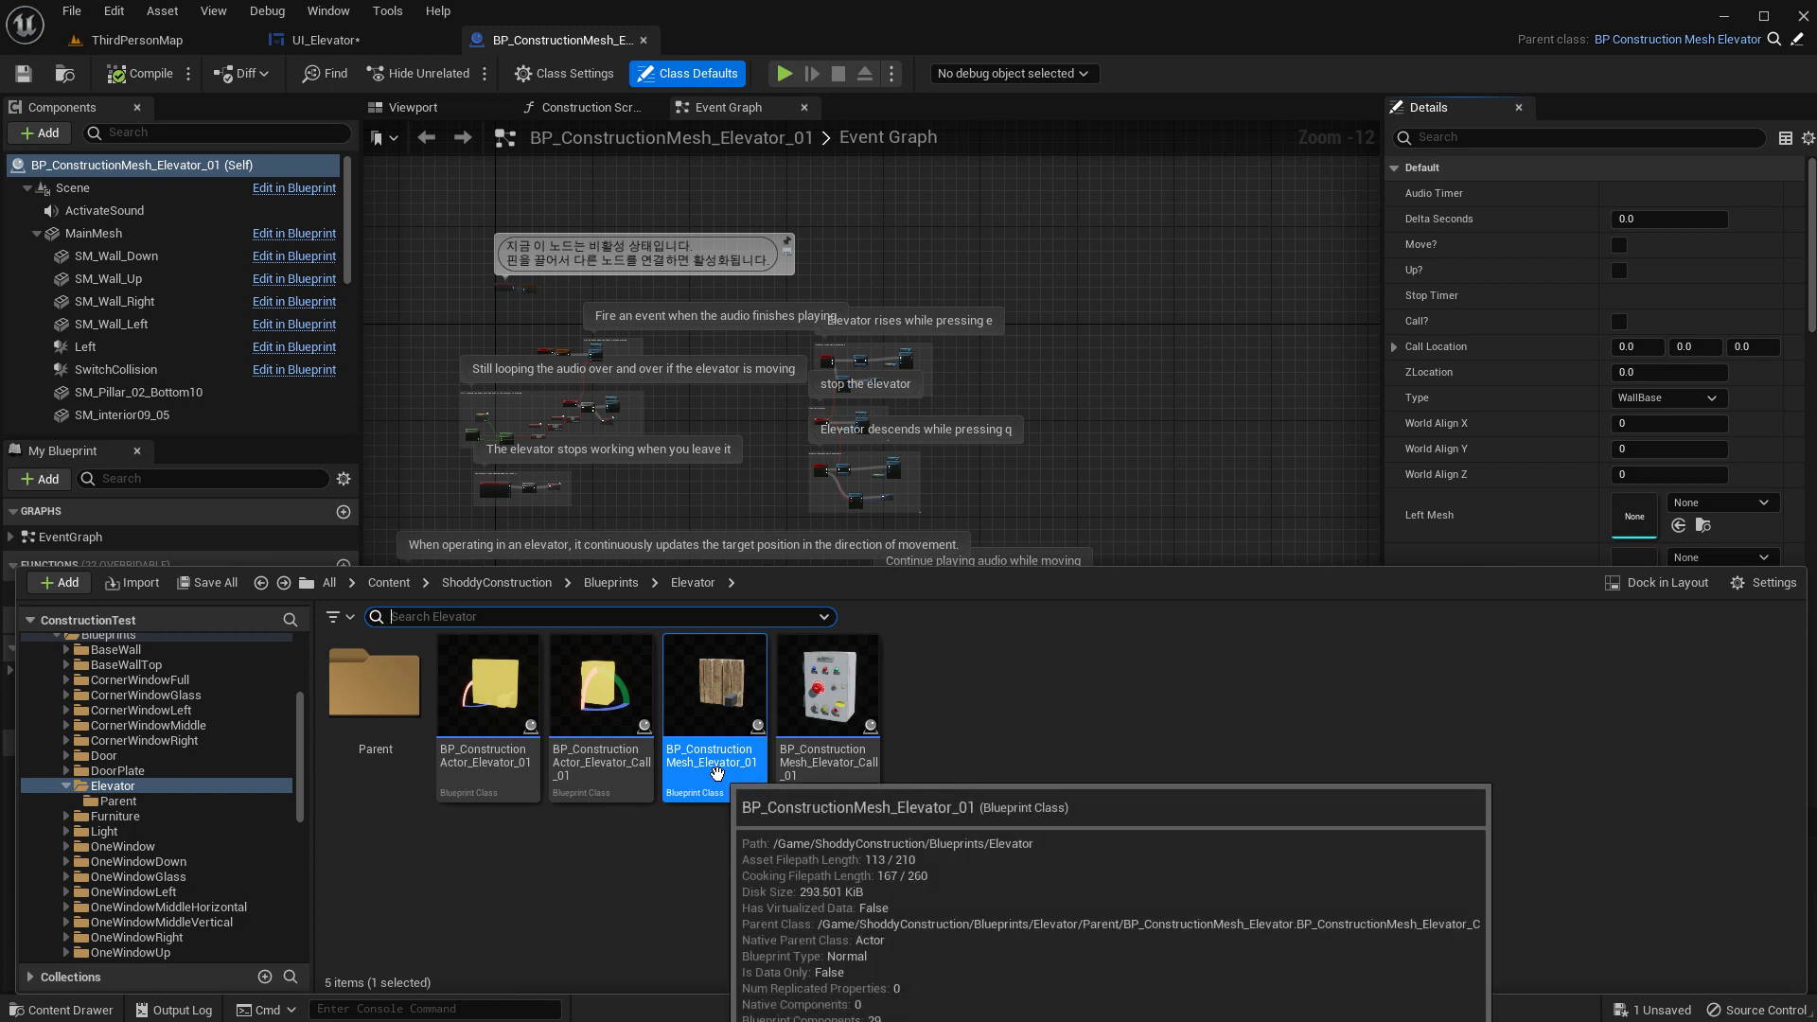
pyautogui.press('Left')
pyautogui.press('Left')
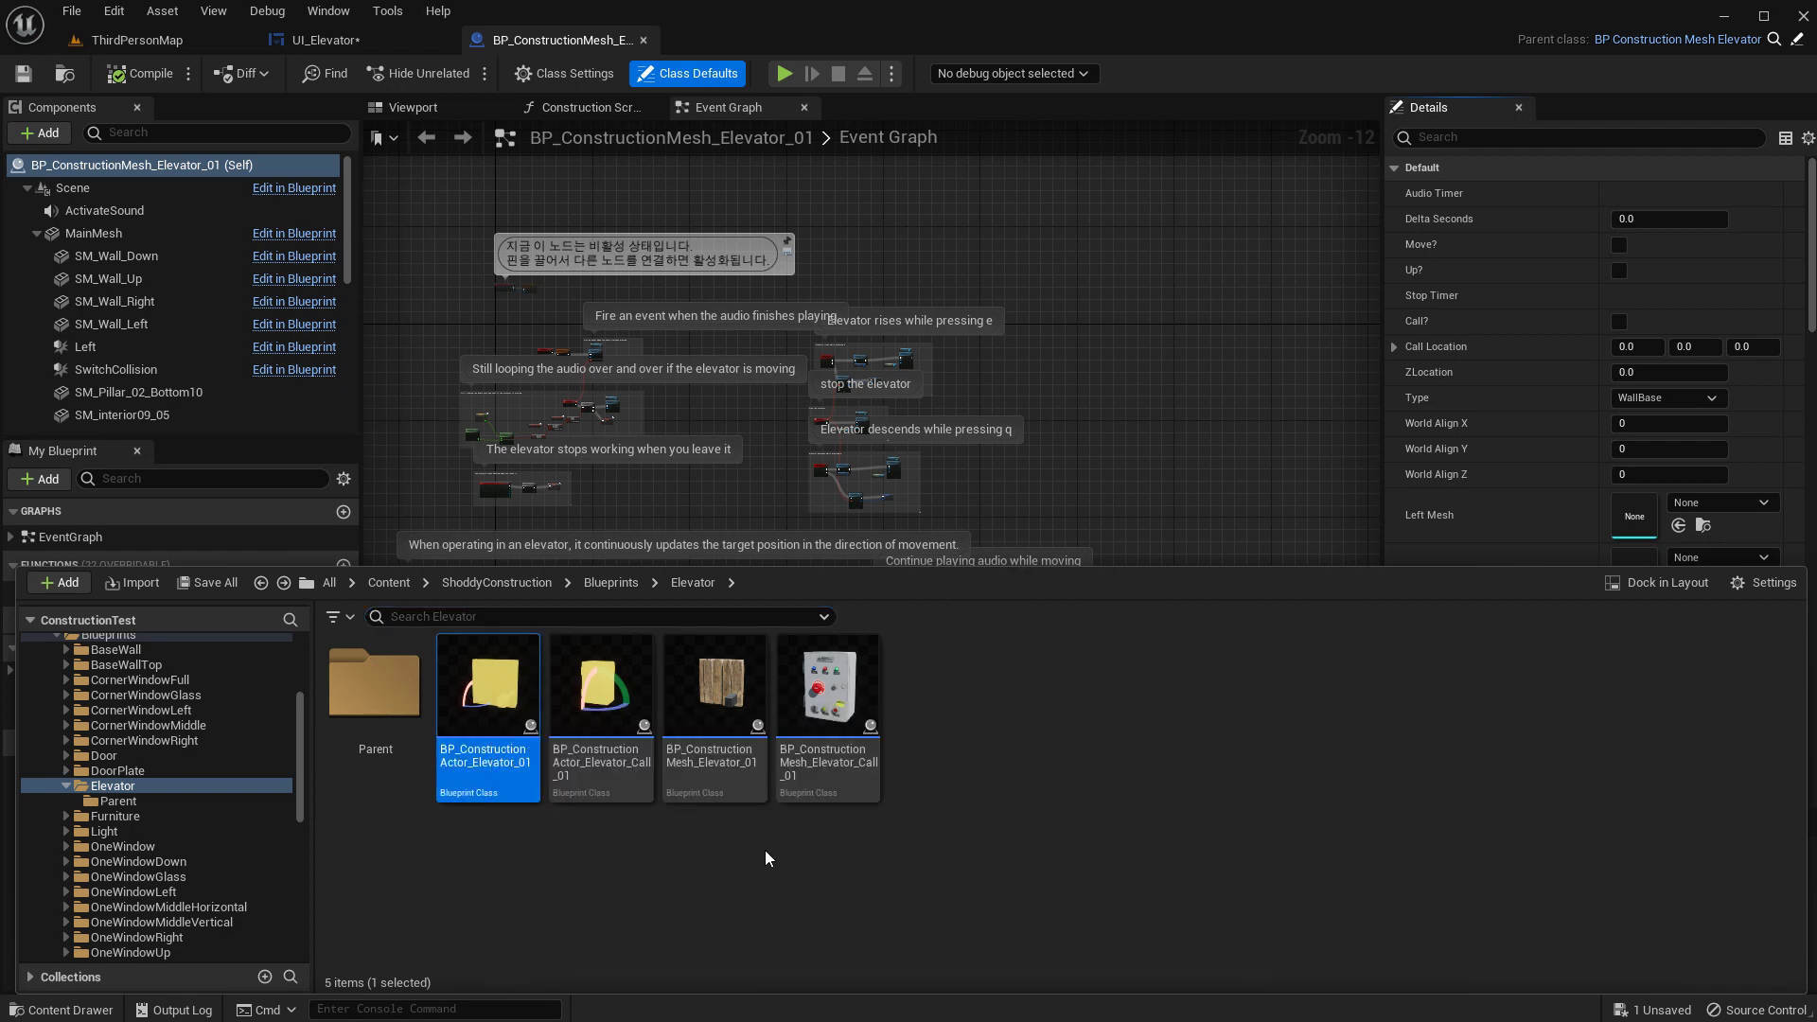
pyautogui.keyDown('ctrl'); pyautogui.click(731, 675); pyautogui.keyUp('ctrl')
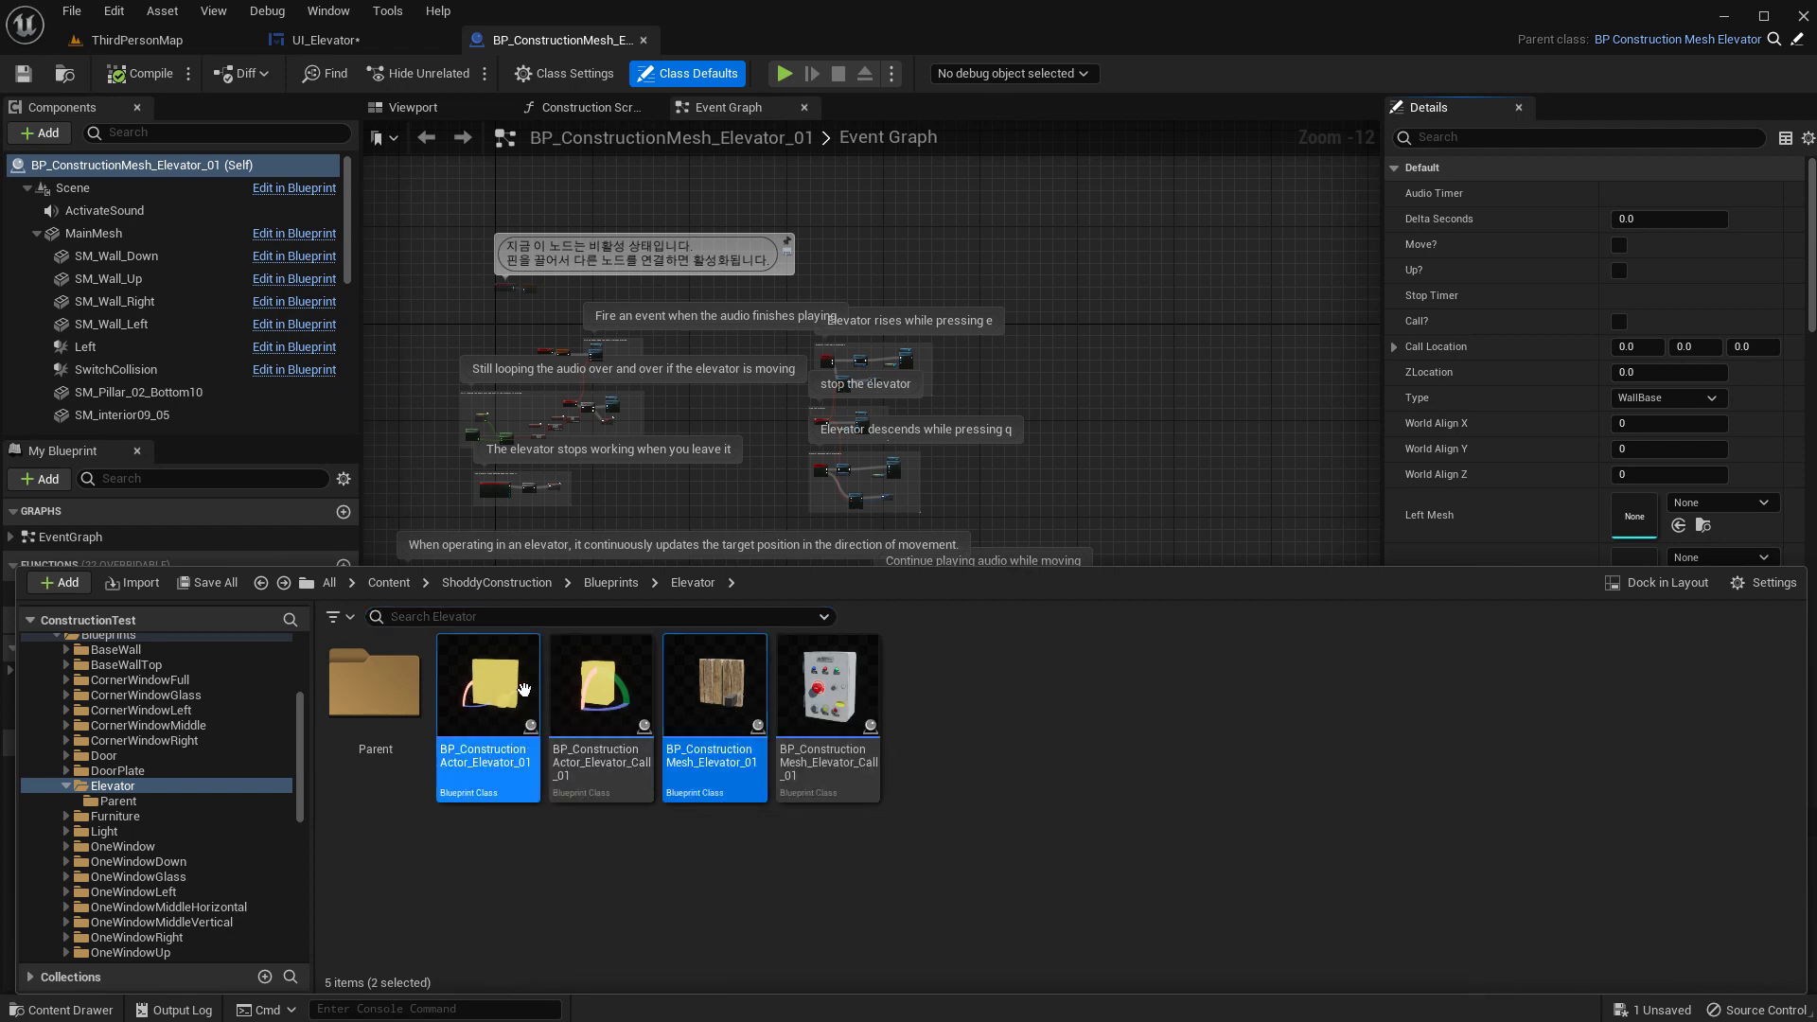
pyautogui.rightClick(734, 662)
pyautogui.click(805, 797)
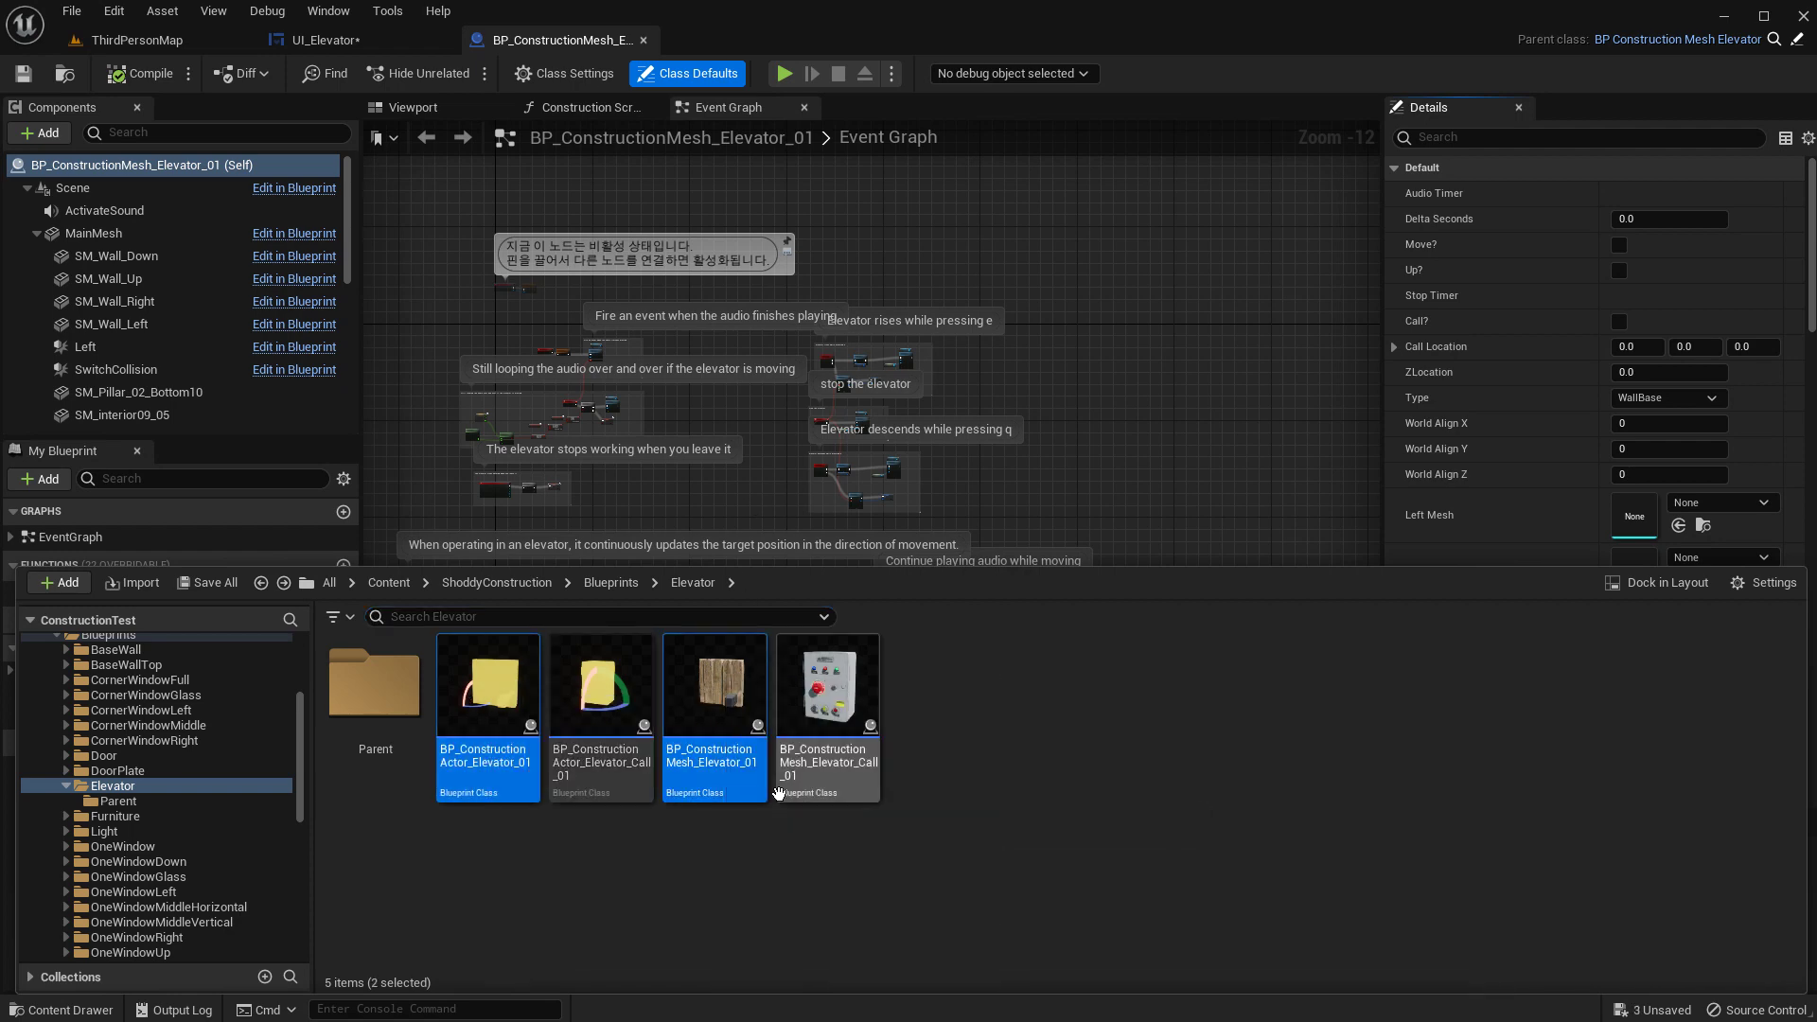
# - Rename the two duplicated blueprints BP_ConstructionActor_Elevator_02 and BP_ConstructionMesh_Elevator_02
pyautogui.click(966, 764)
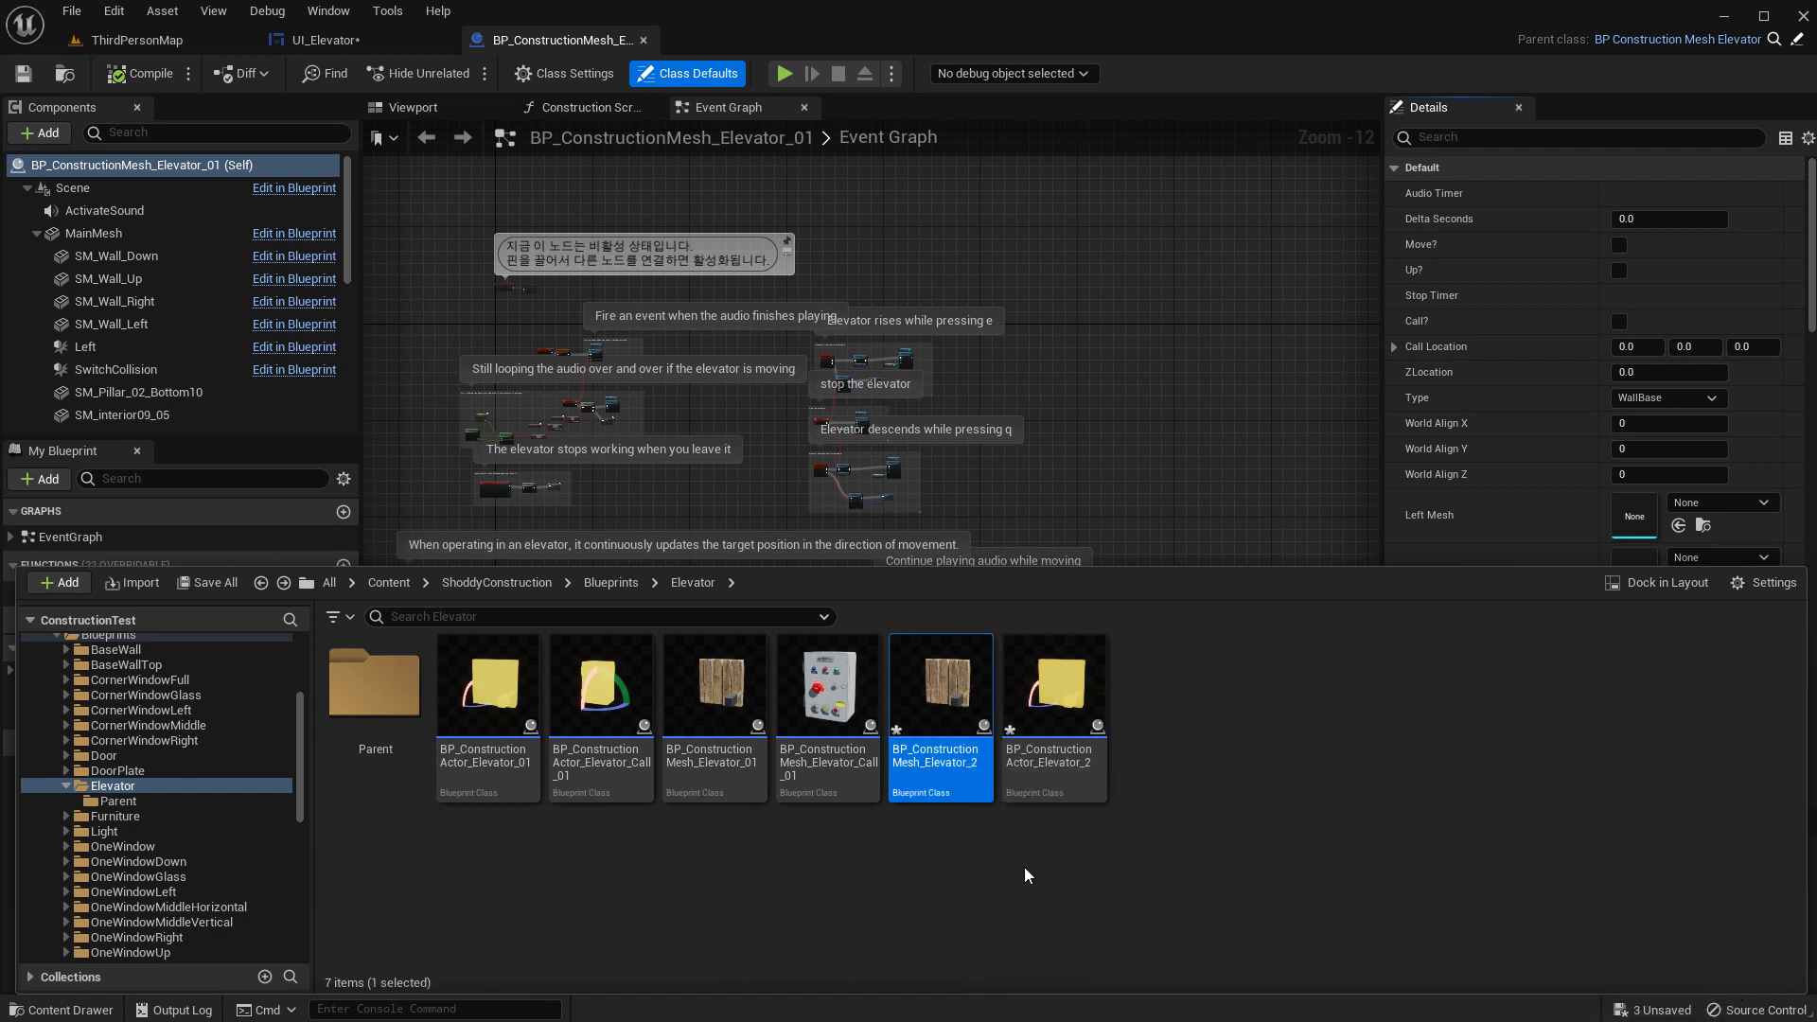
pyautogui.click(1049, 754)
pyautogui.press('F2')
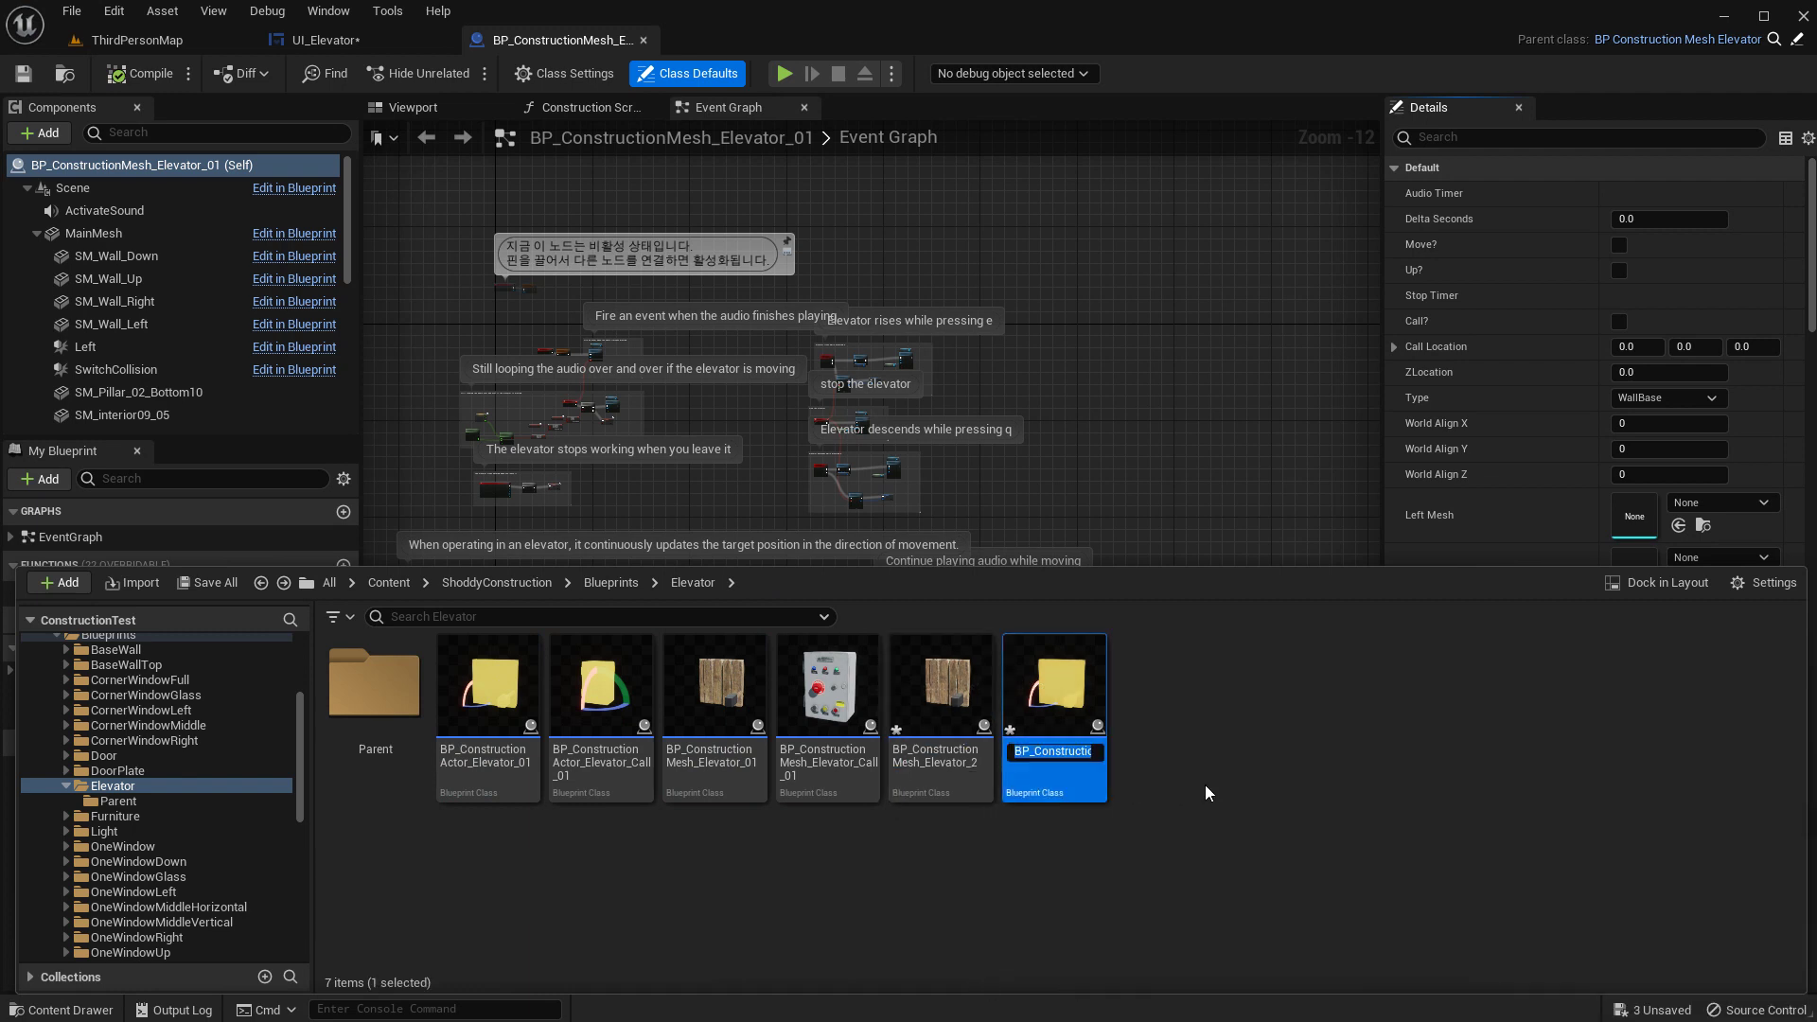
pyautogui.press('BackSpace')
pyautogui.write('02')
pyautogui.press('Return')
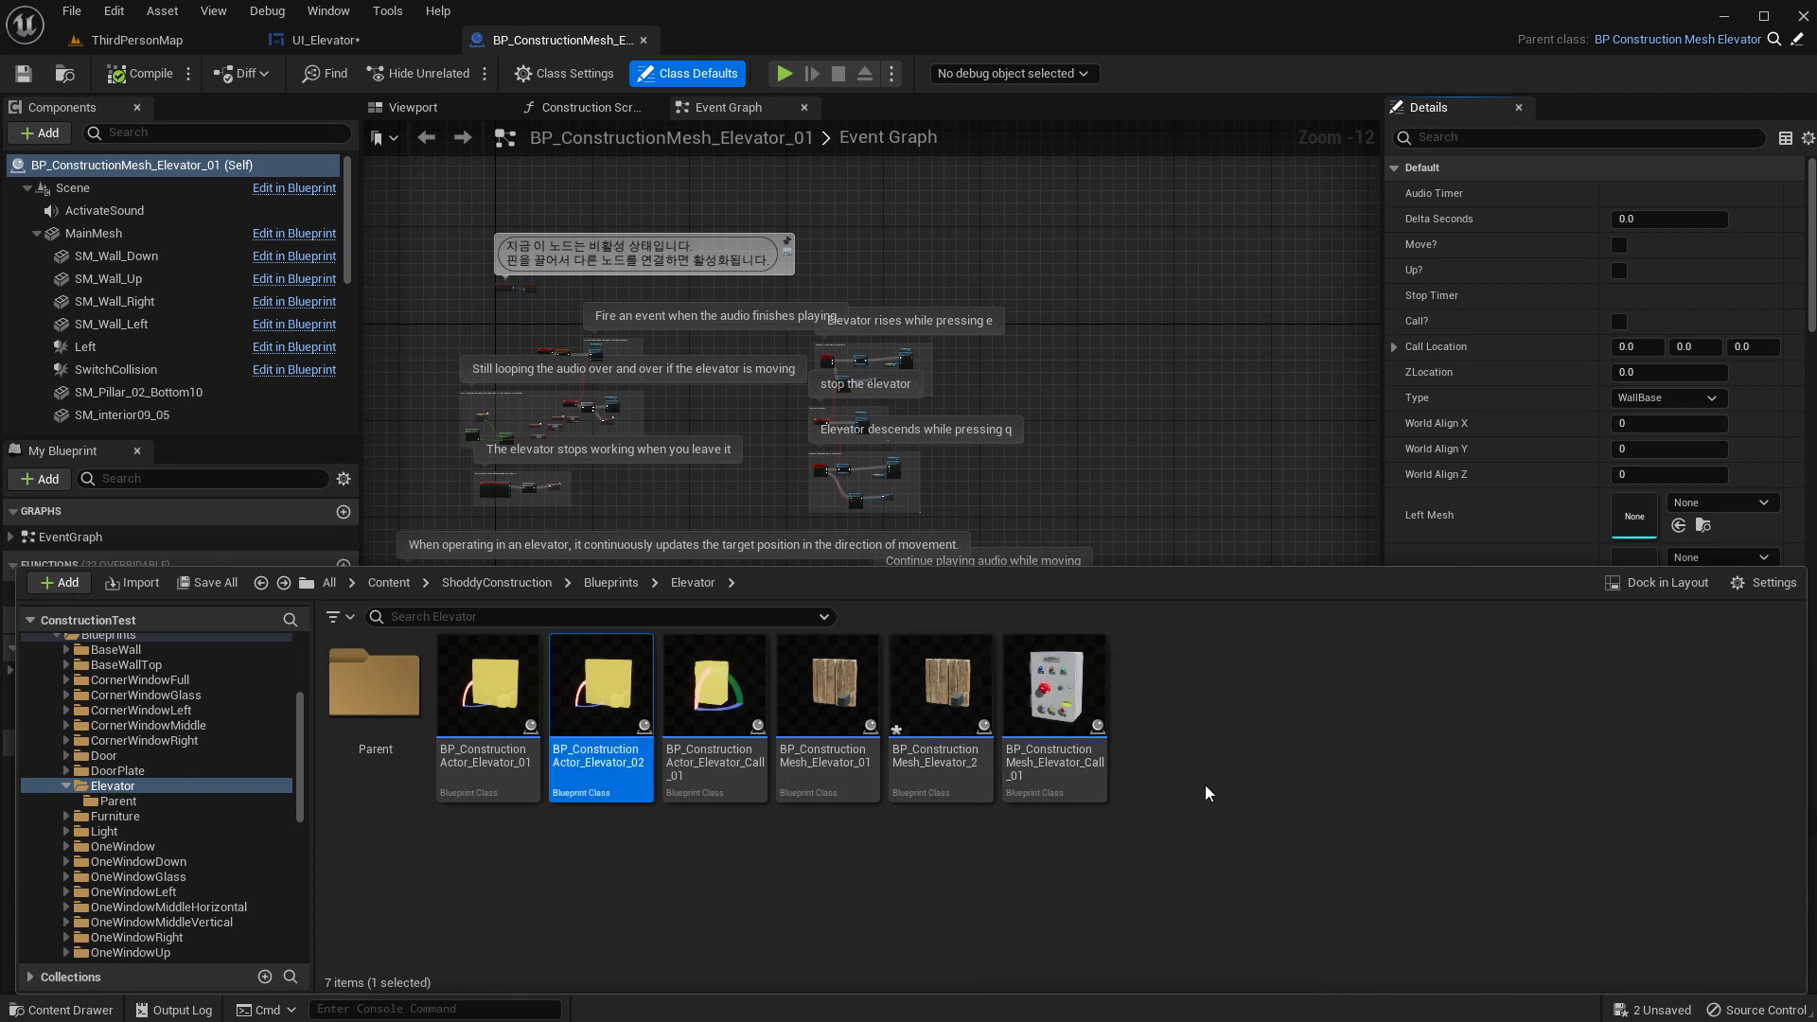
pyautogui.click(966, 756)
pyautogui.press('F2')
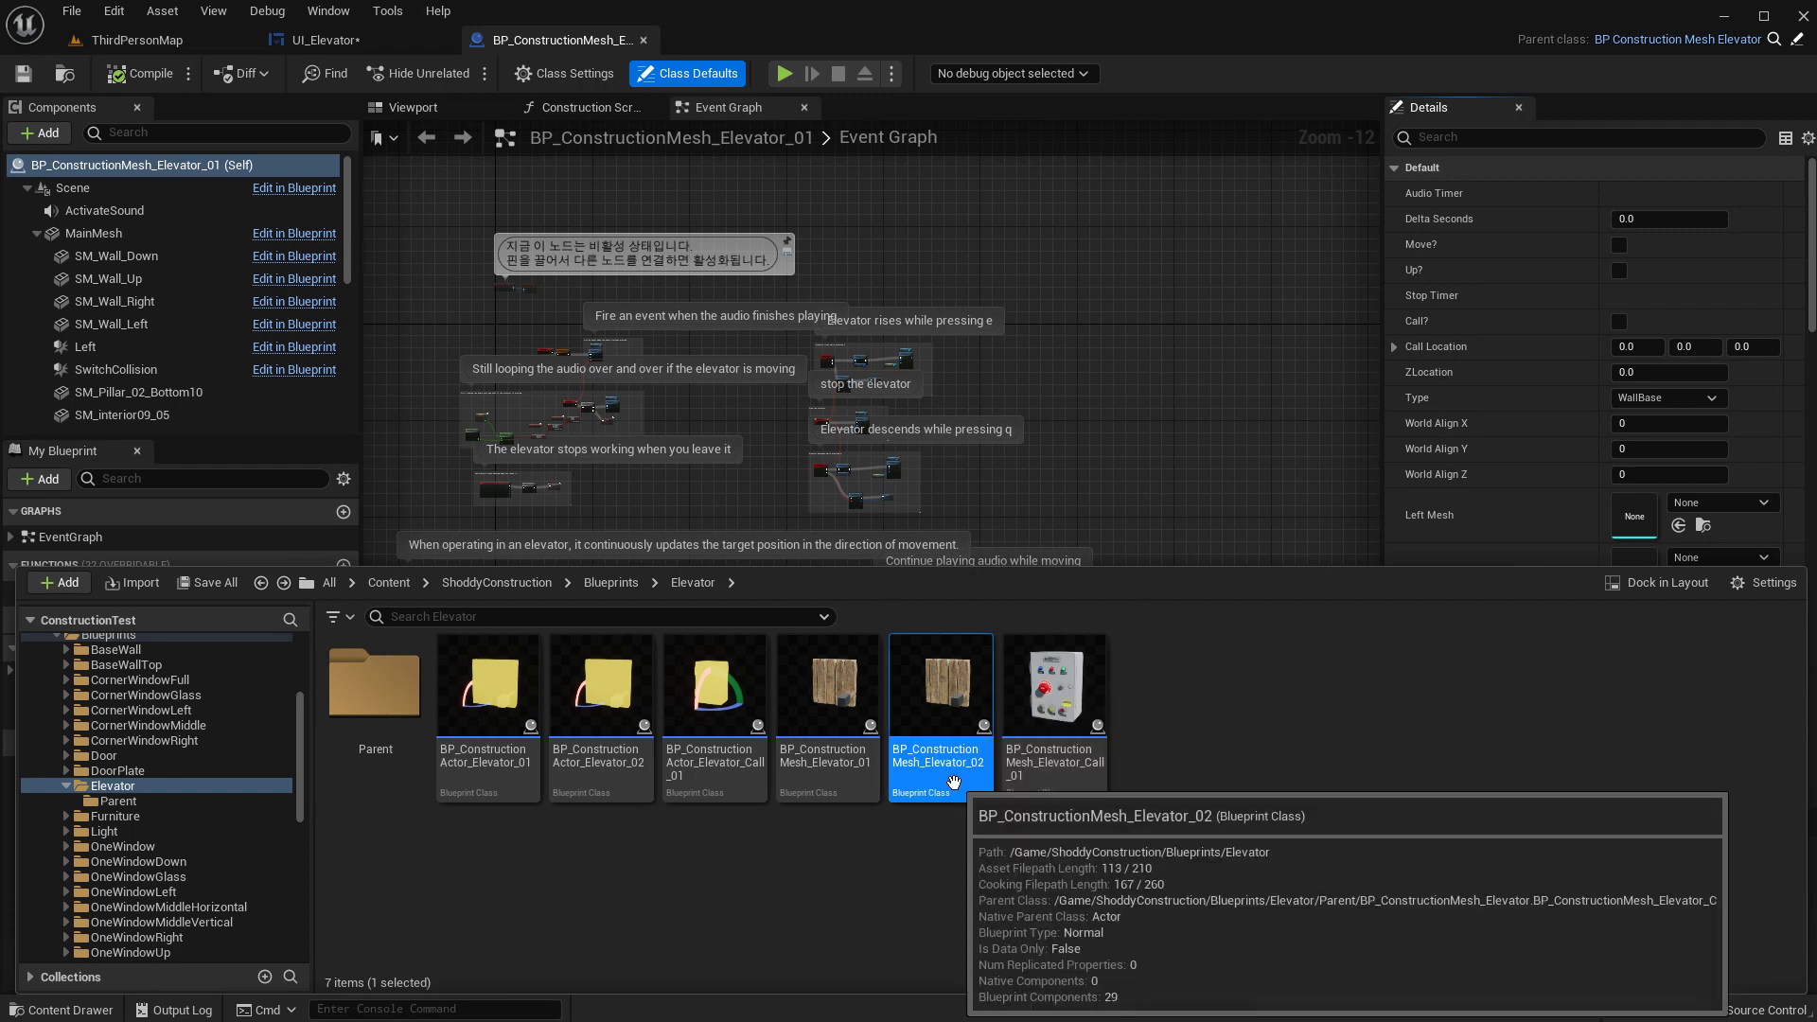
# - Open BP_ConstructionMesh_Elevator_02 in its 3D viewport and select the wooden plank meshes SM_Pillar_02_Bottom7 through SM_Pillar_02_Bottom11
pyautogui.doubleClick(918, 711)
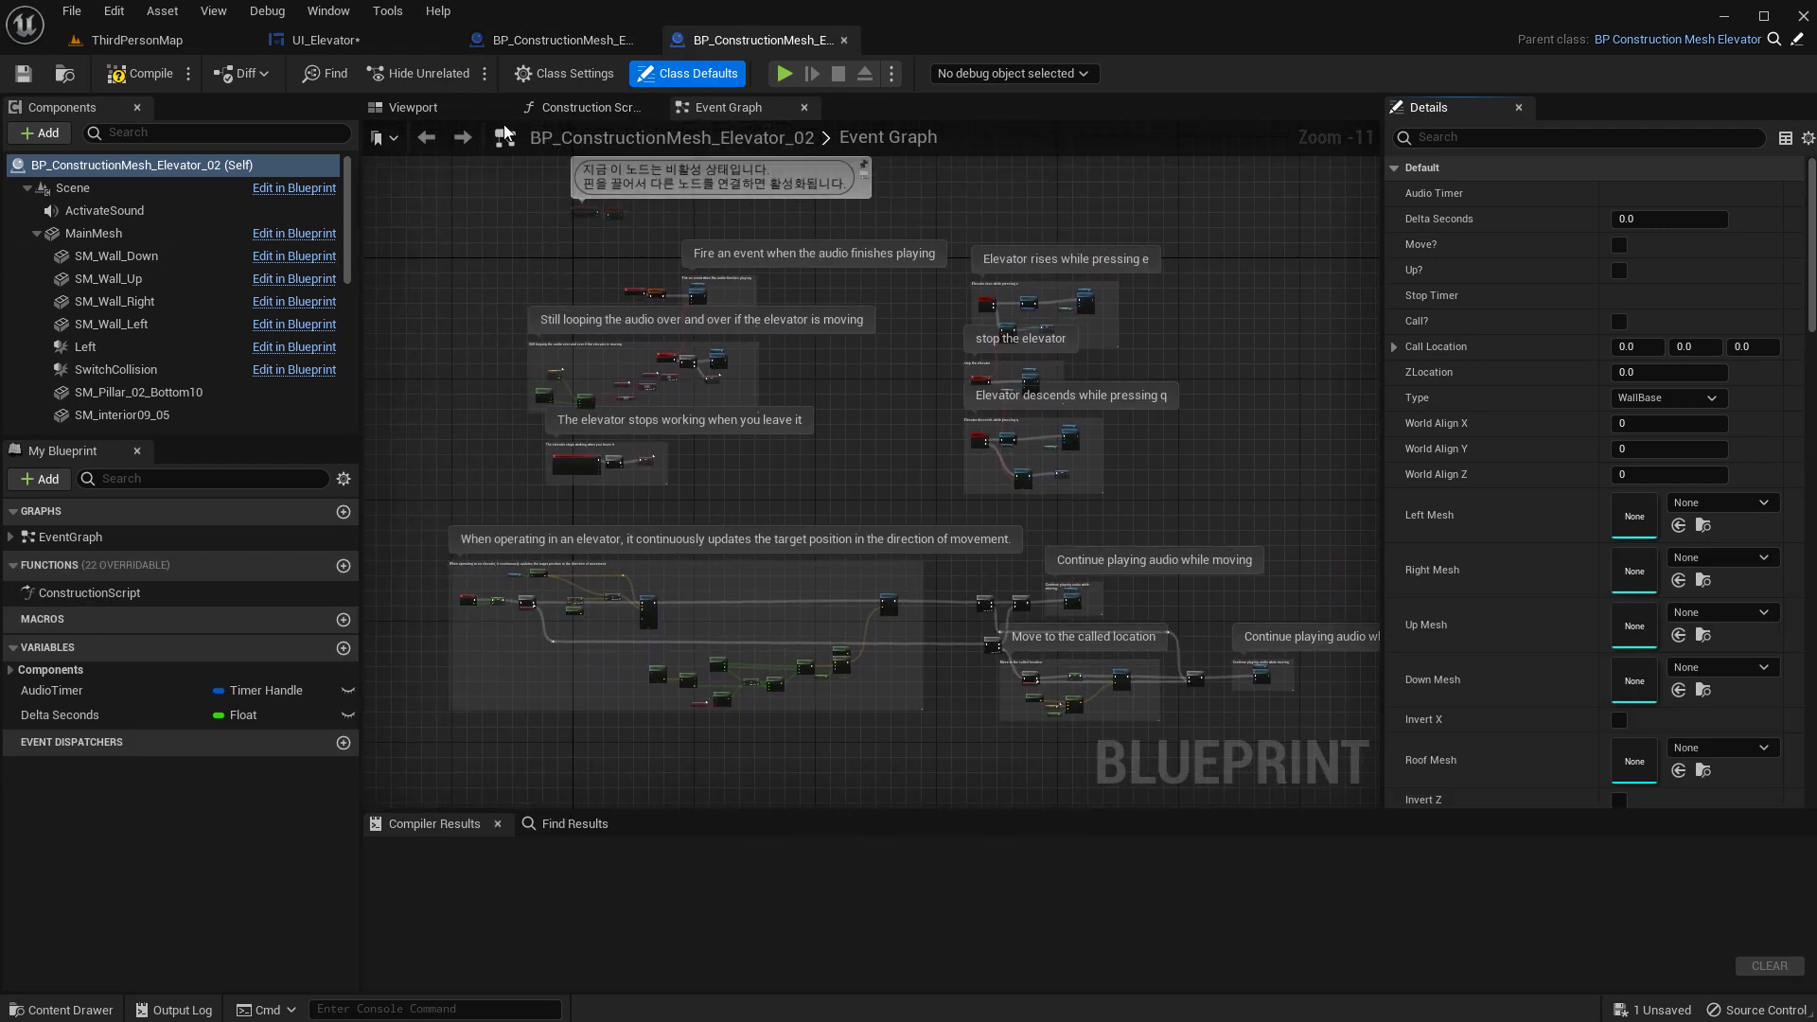
pyautogui.click(417, 106)
pyautogui.click(801, 316)
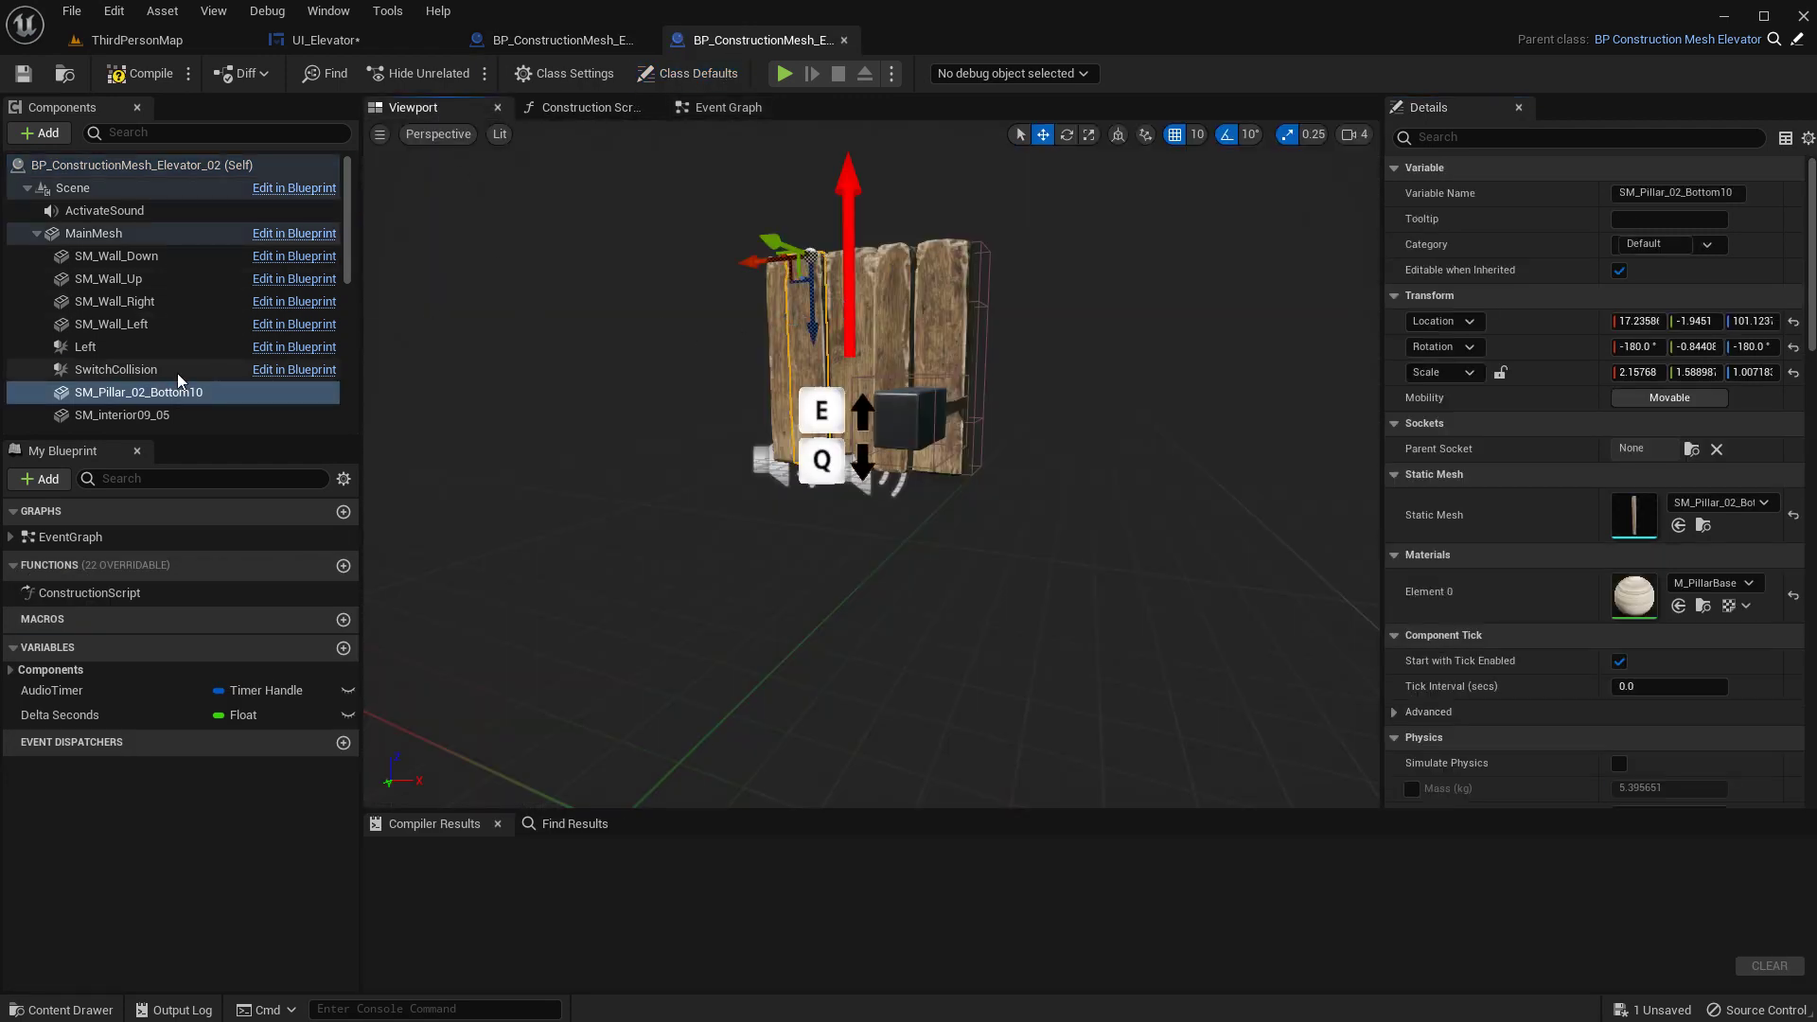
pyautogui.click(771, 330)
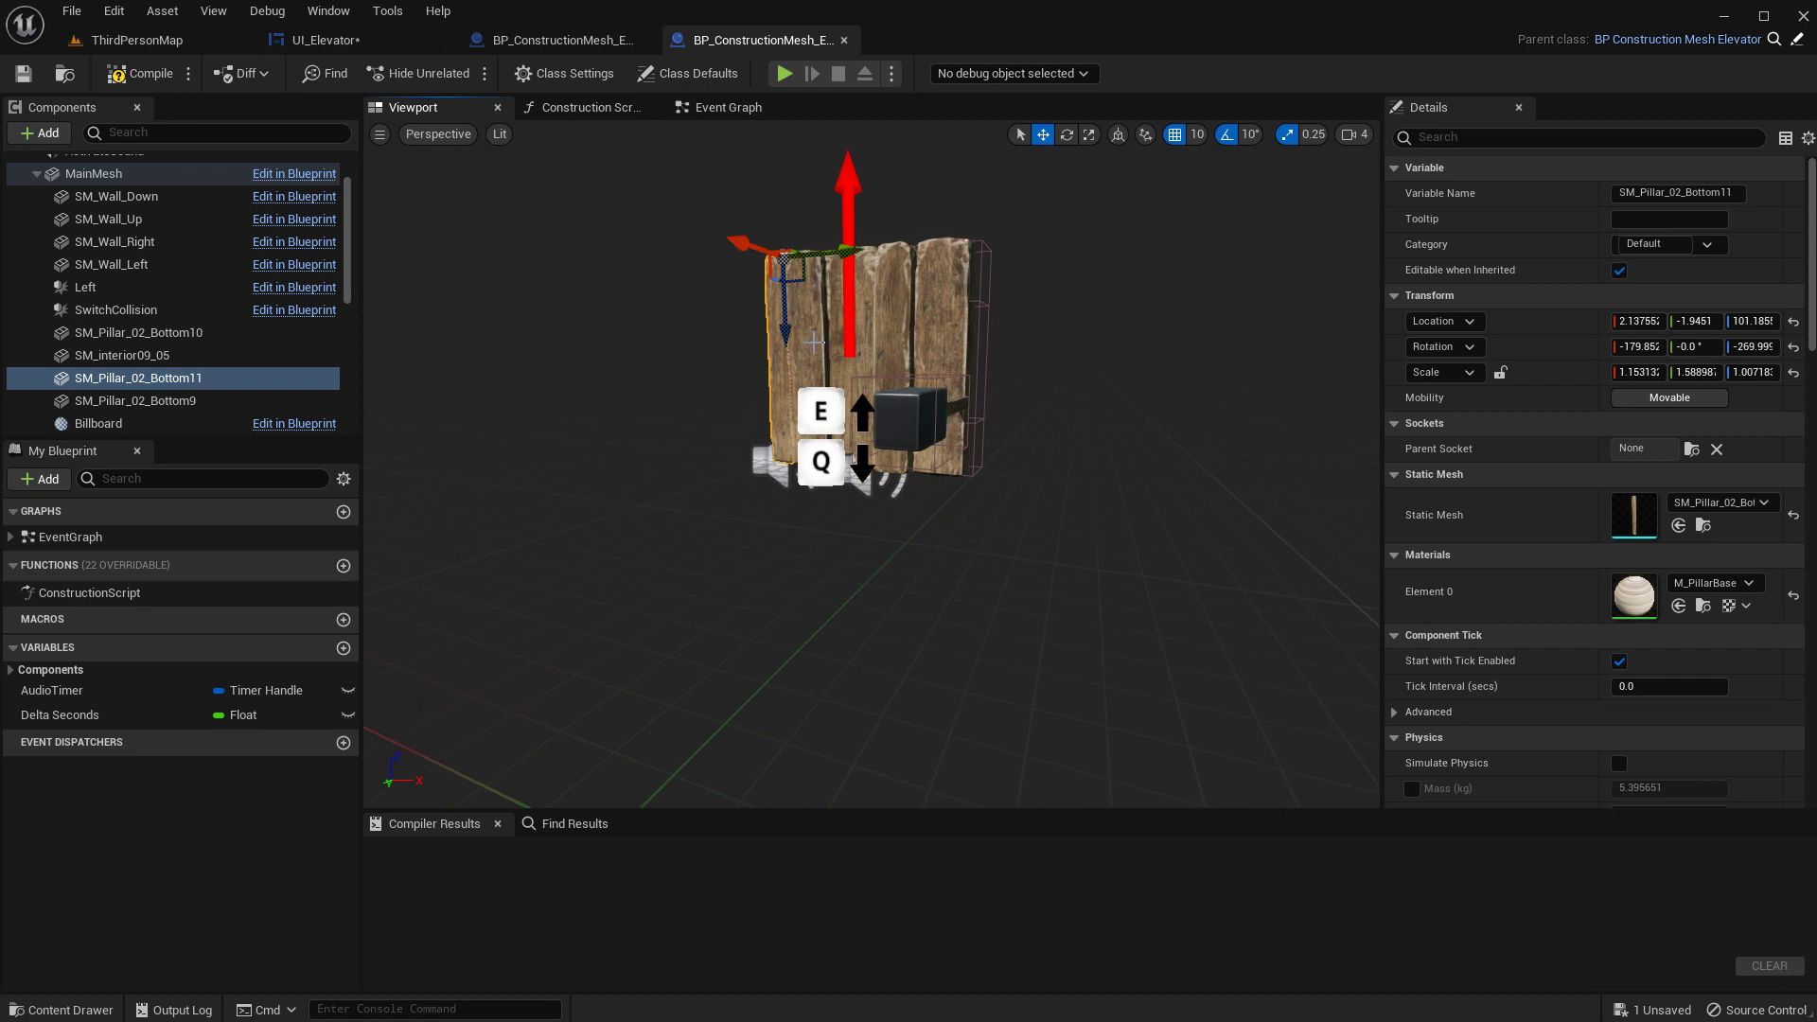
pyautogui.keyDown('ctrl'); pyautogui.click(819, 352); pyautogui.keyUp('ctrl')
pyautogui.keyDown('ctrl'); pyautogui.click(859, 356); pyautogui.keyUp('ctrl')
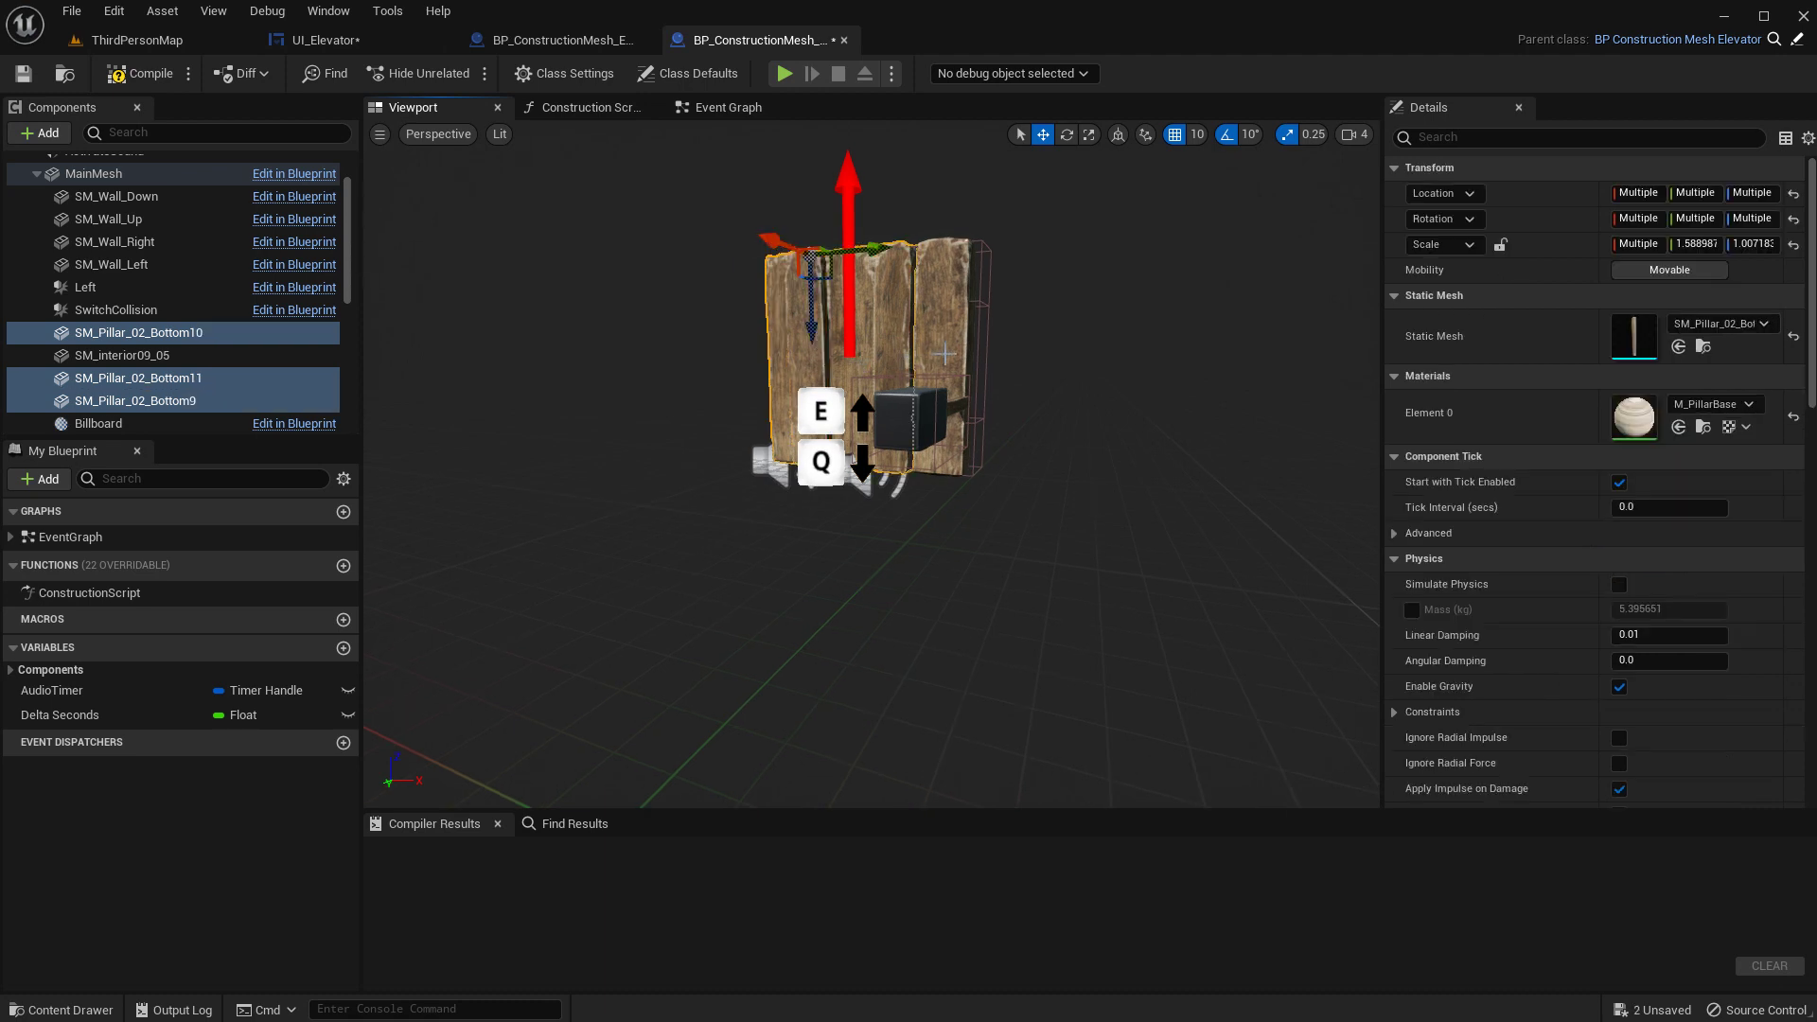
pyautogui.press('s')
pyautogui.moveTo(802, 363); pyautogui.dragTo(815, 371, button='right')
pyautogui.scroll(5, 815, 373)
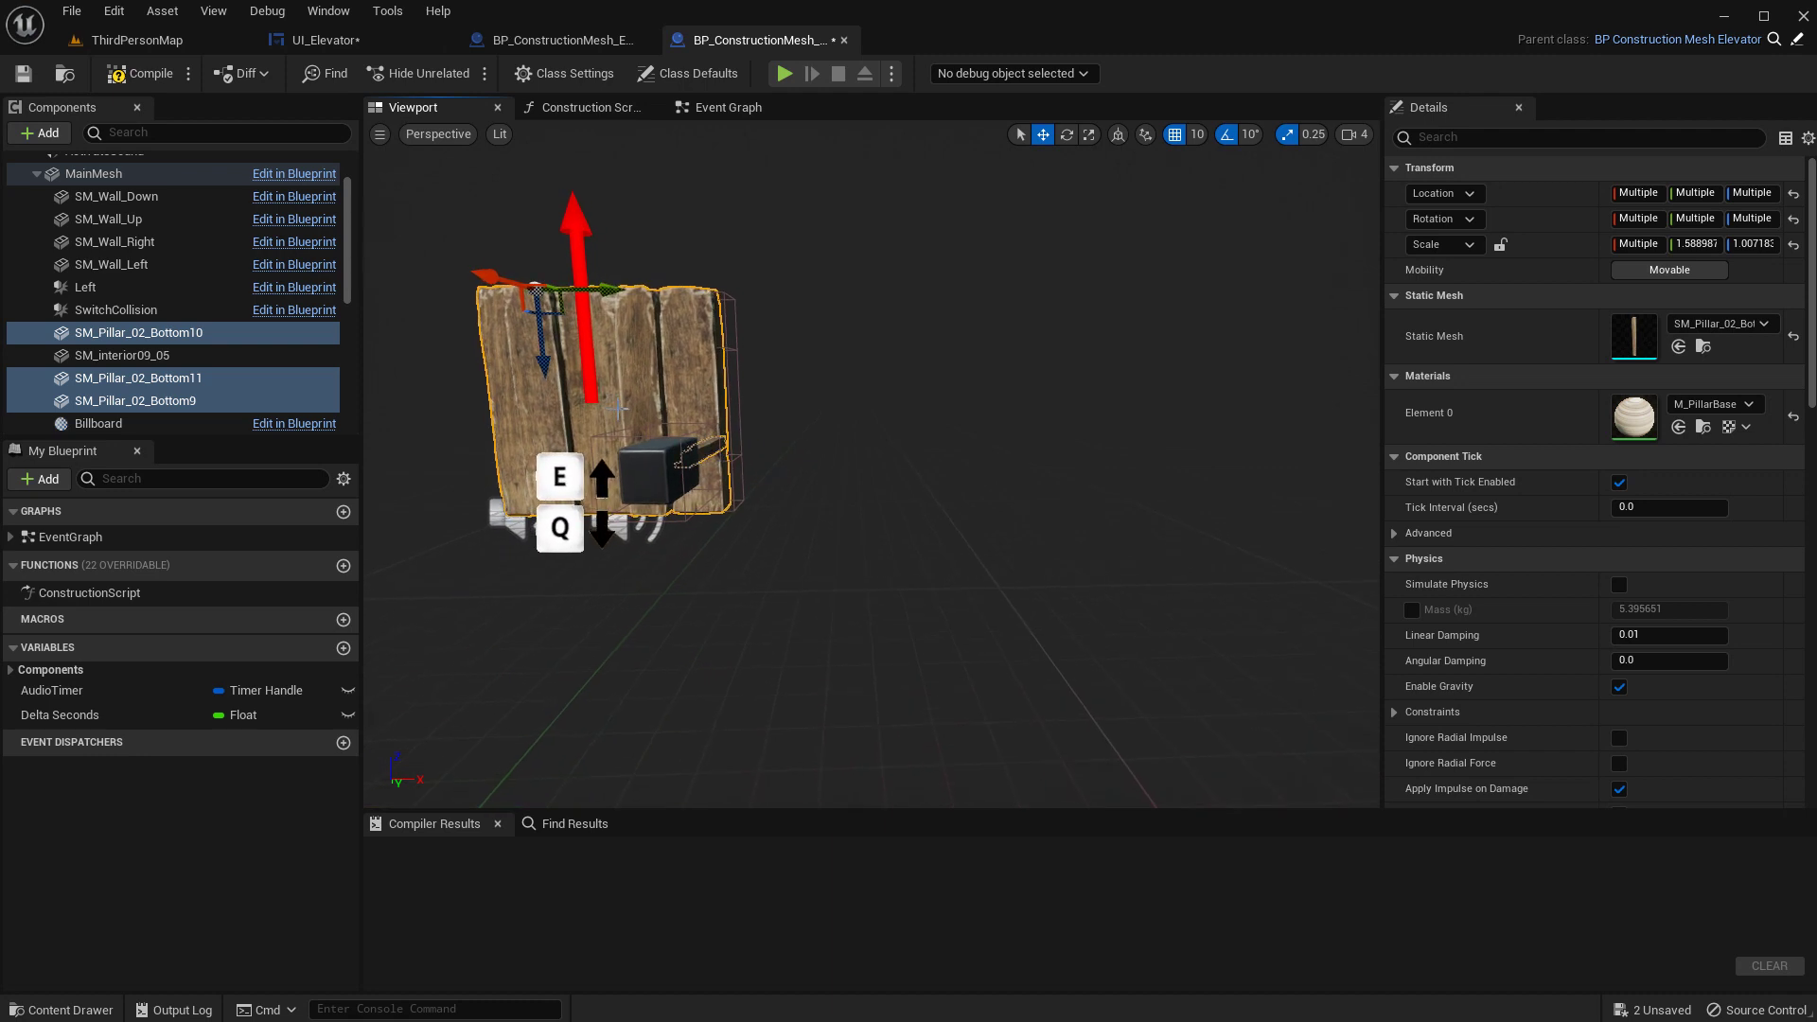
pyautogui.scroll(-3, 179, 386)
pyautogui.moveTo(671, 408); pyautogui.dragTo(731, 406, button='right')
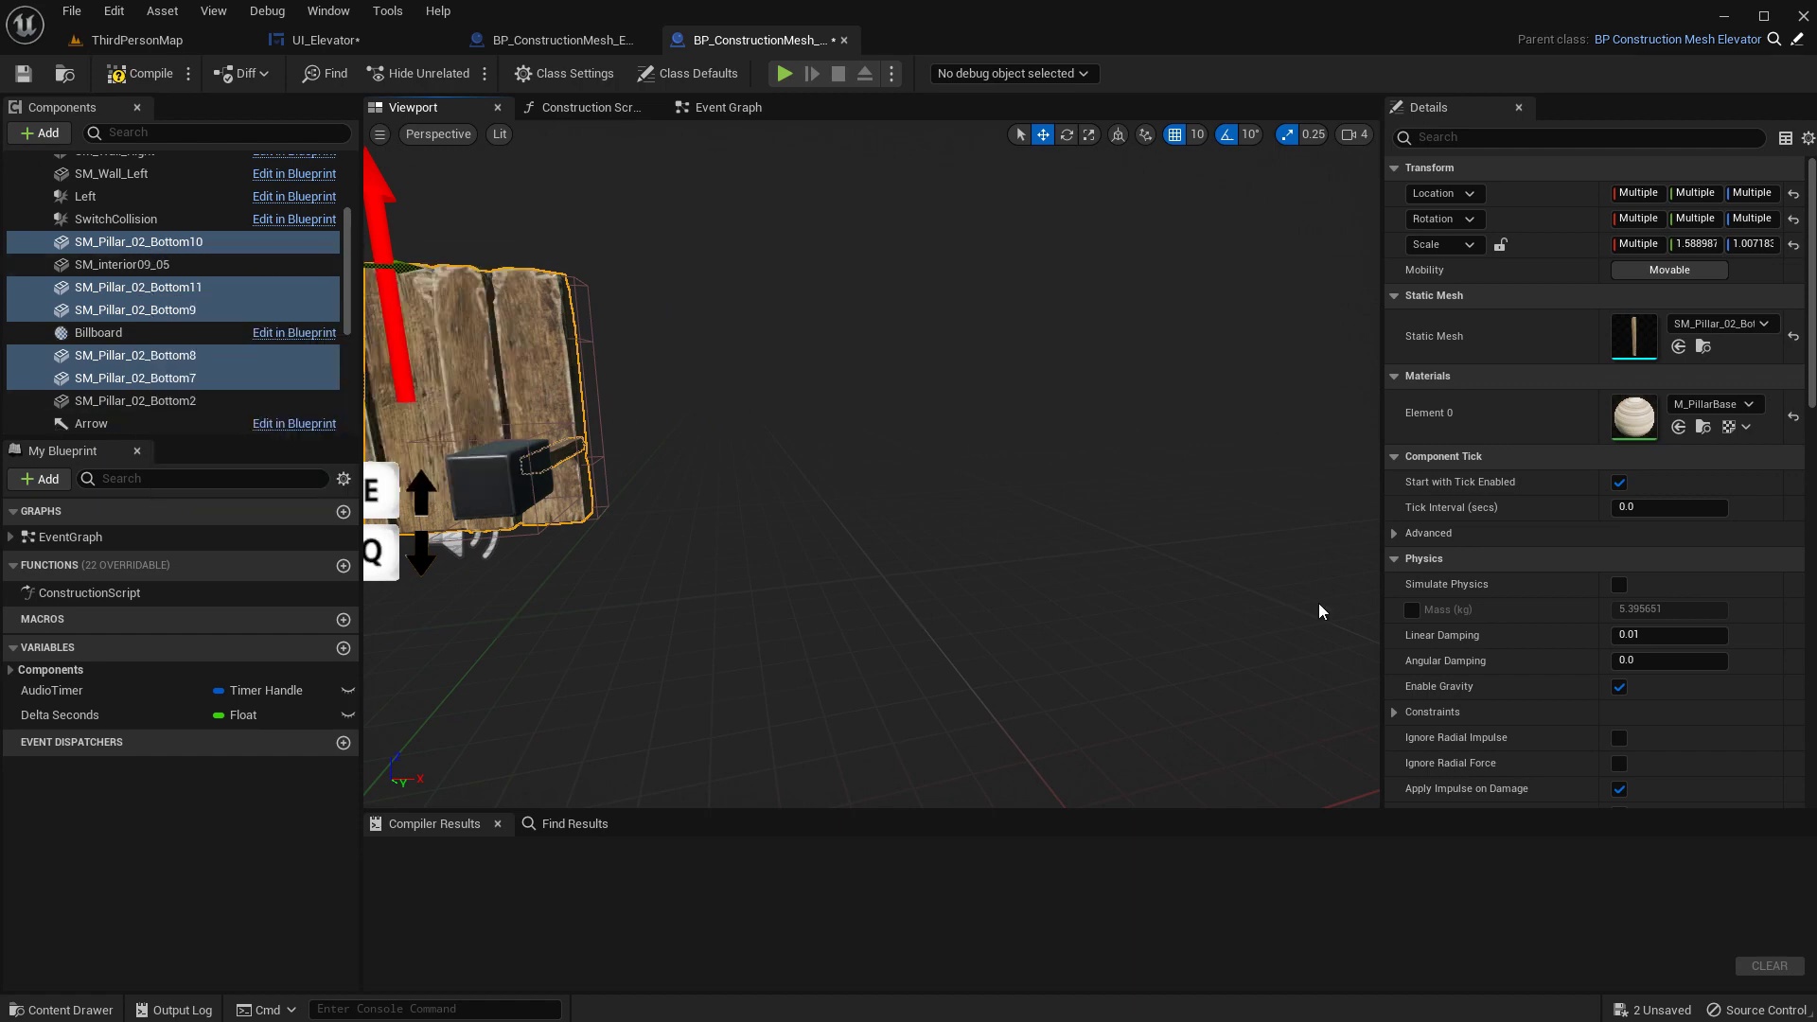
# - Expand the collision presets of the selected planks, and compile and save BP_ConstructionMesh_Elevator_02
pyautogui.scroll(-8, 1481, 600)
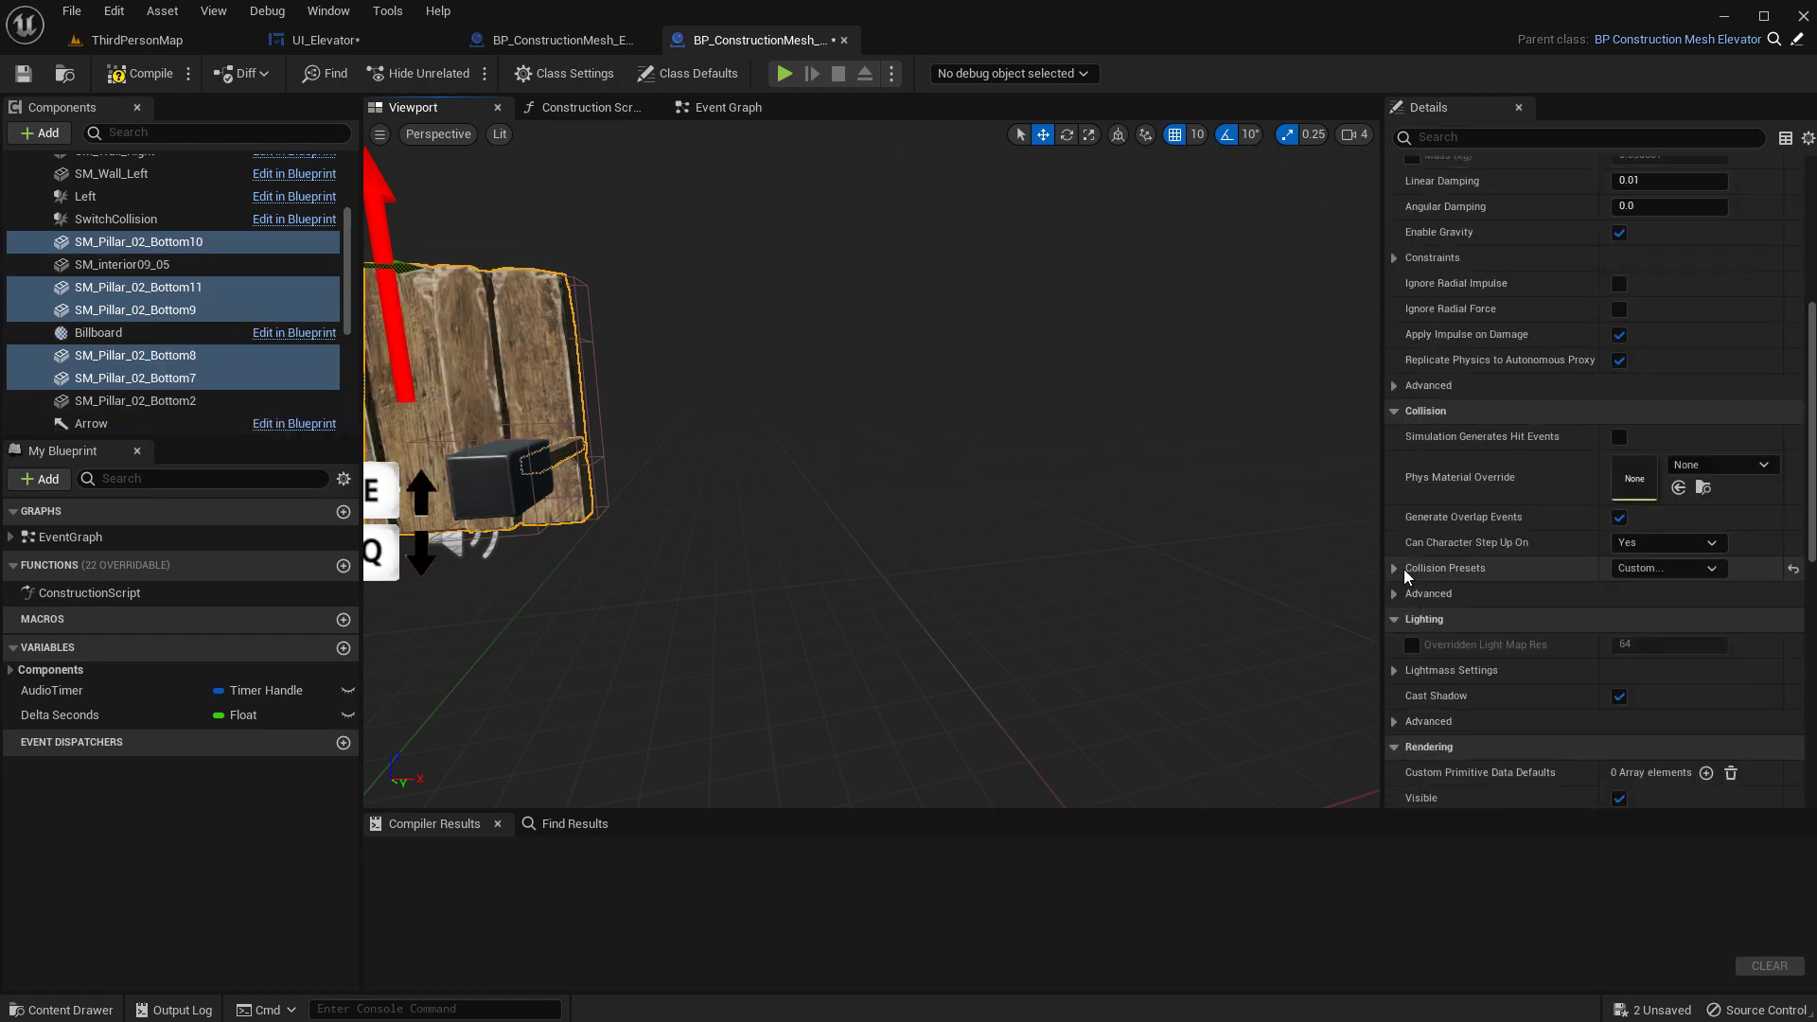
pyautogui.click(1394, 568)
pyautogui.press('f')
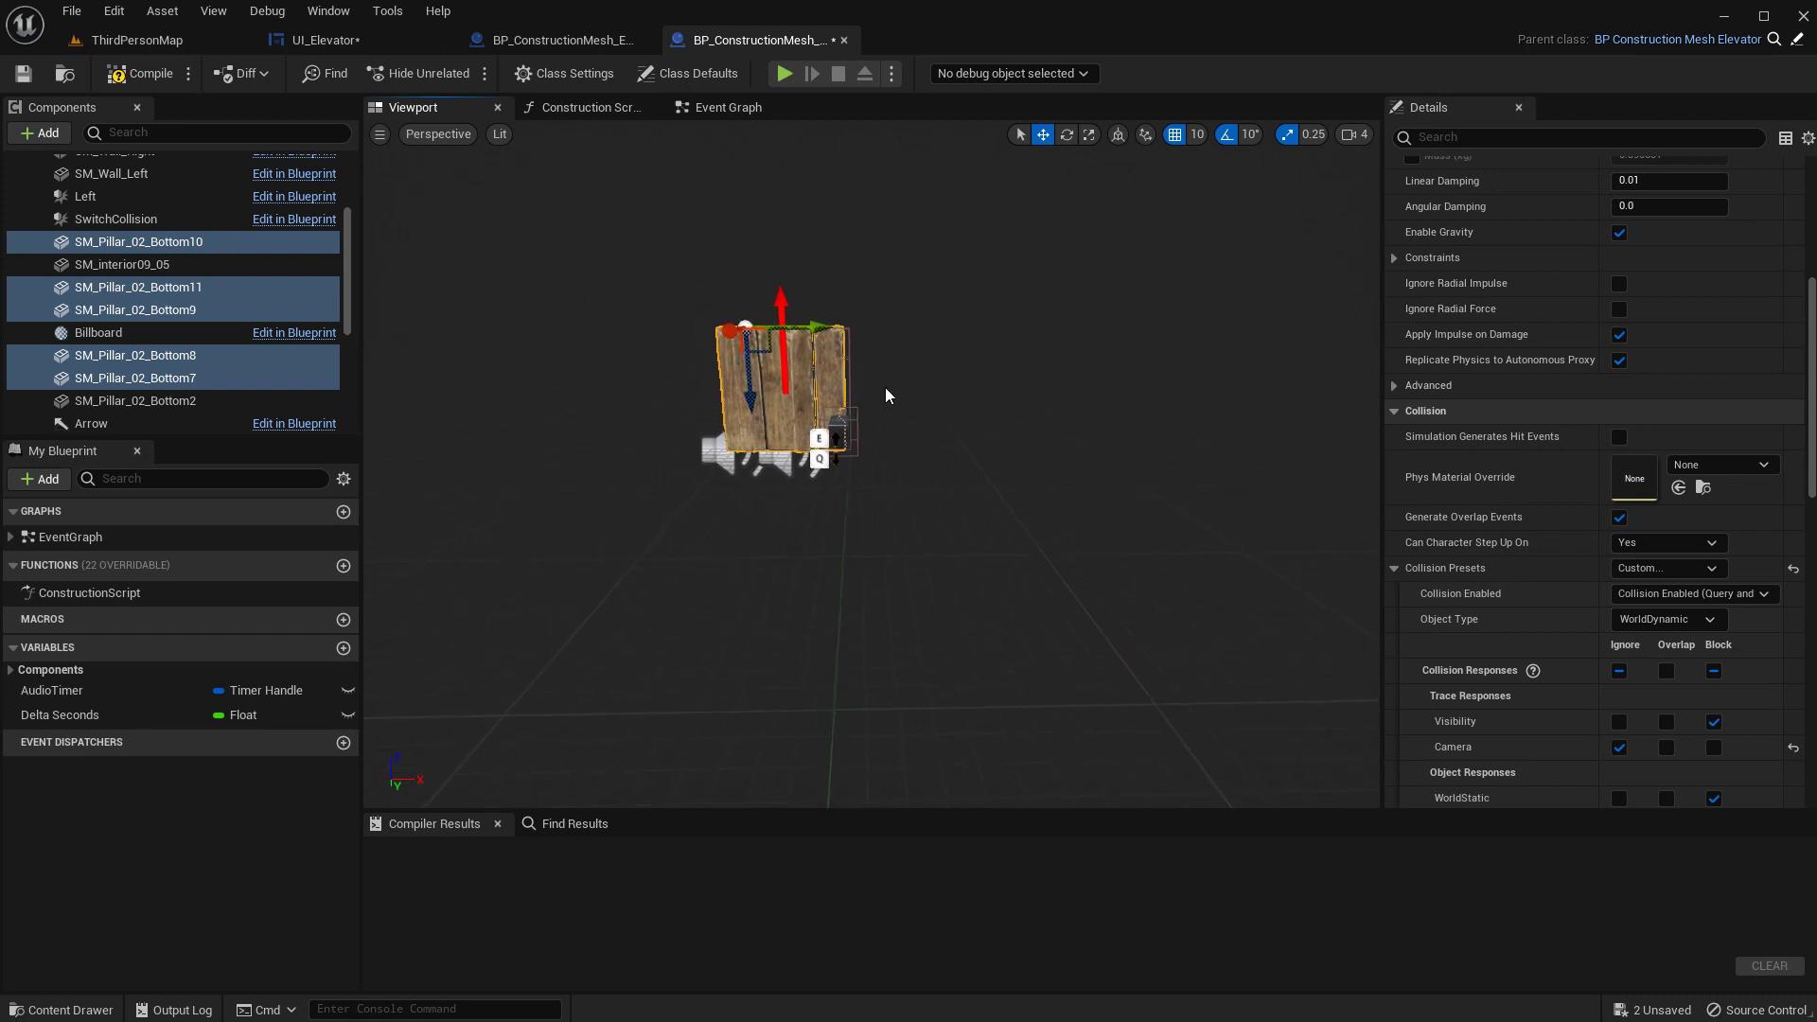
pyautogui.press('w')
pyautogui.moveTo(886, 396); pyautogui.dragTo(711, 403, button='right')
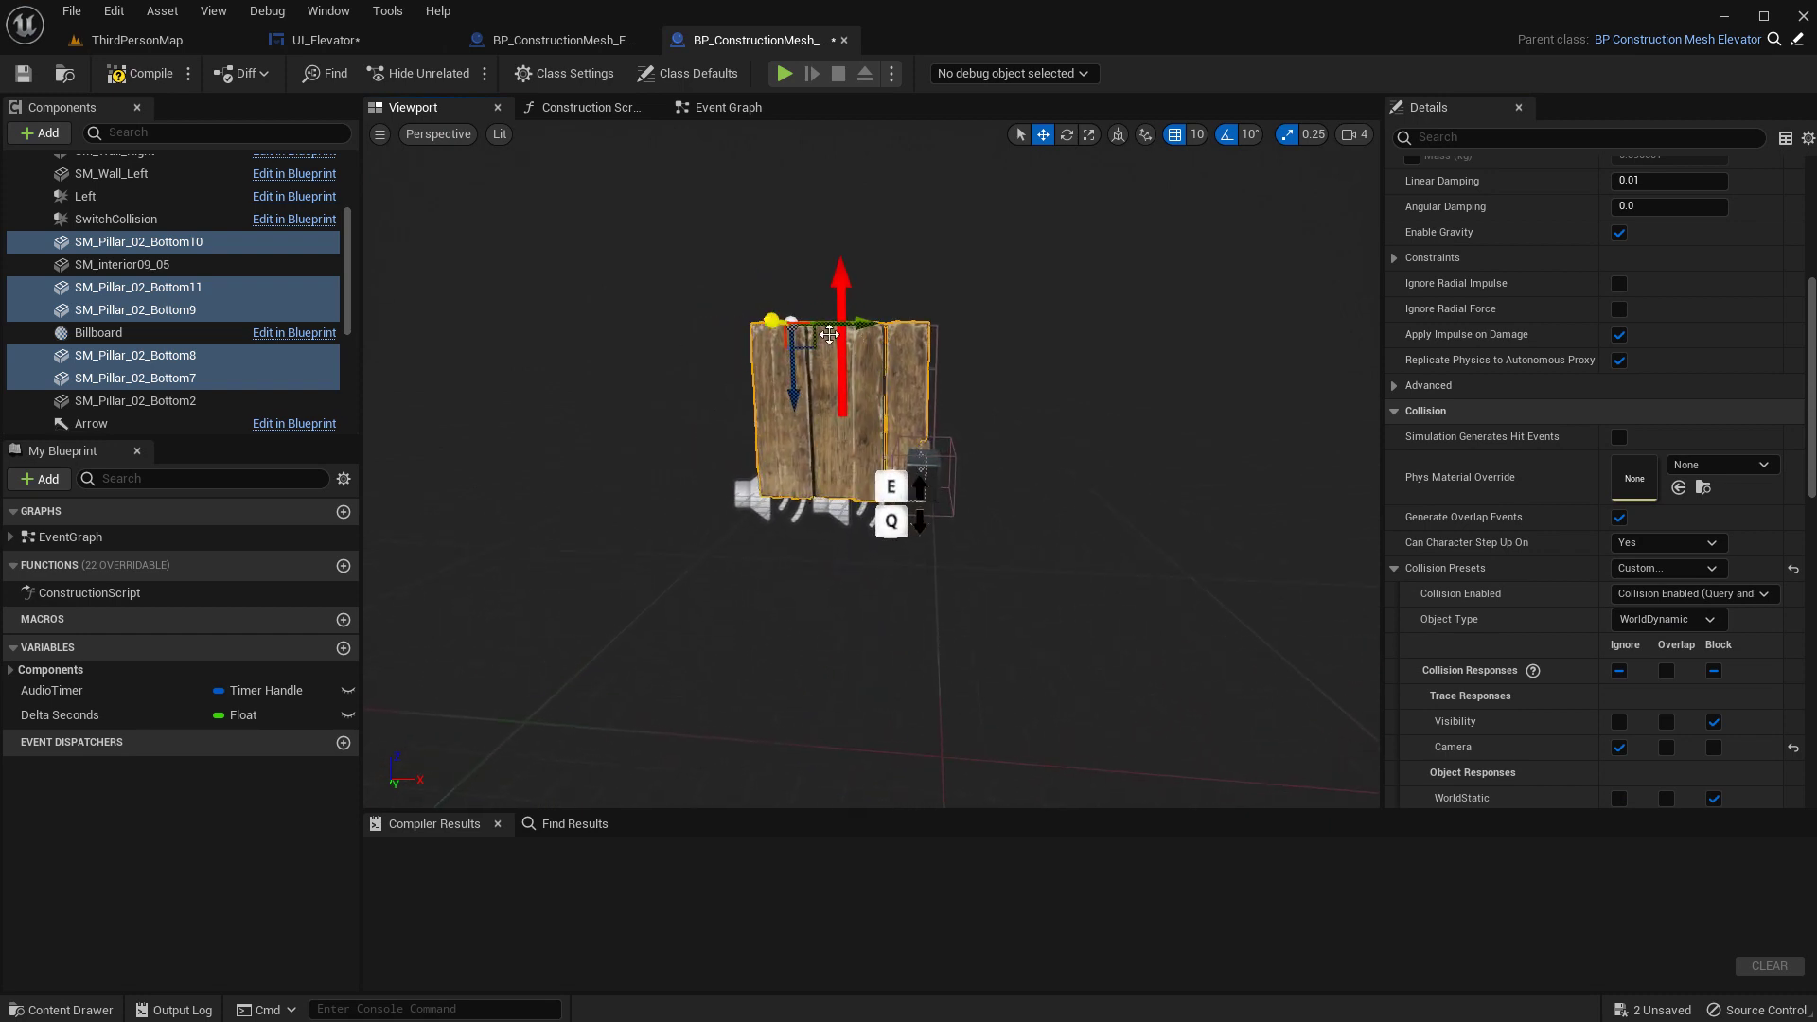
pyautogui.click(128, 73)
pyautogui.click(20, 74)
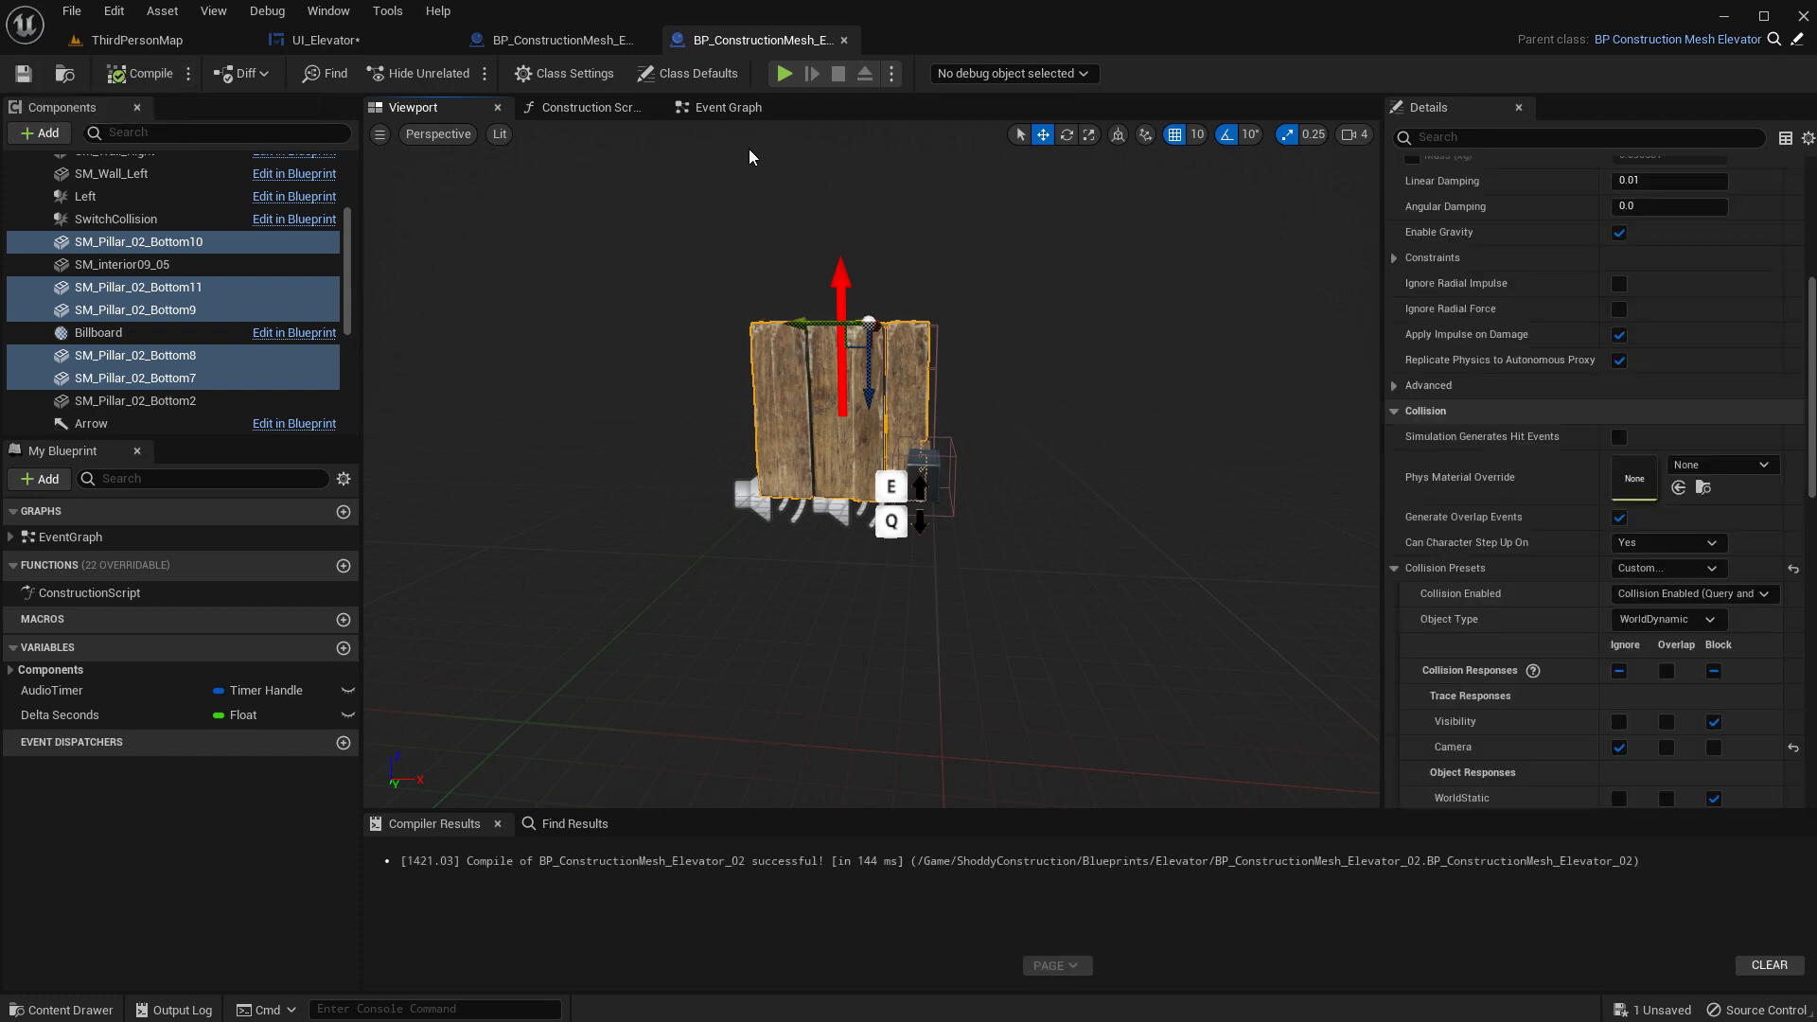
# - Play the ThirdPersonMap level, build the wooden door from the construction menu in front of the character, and operate it
pyautogui.click(212, 38)
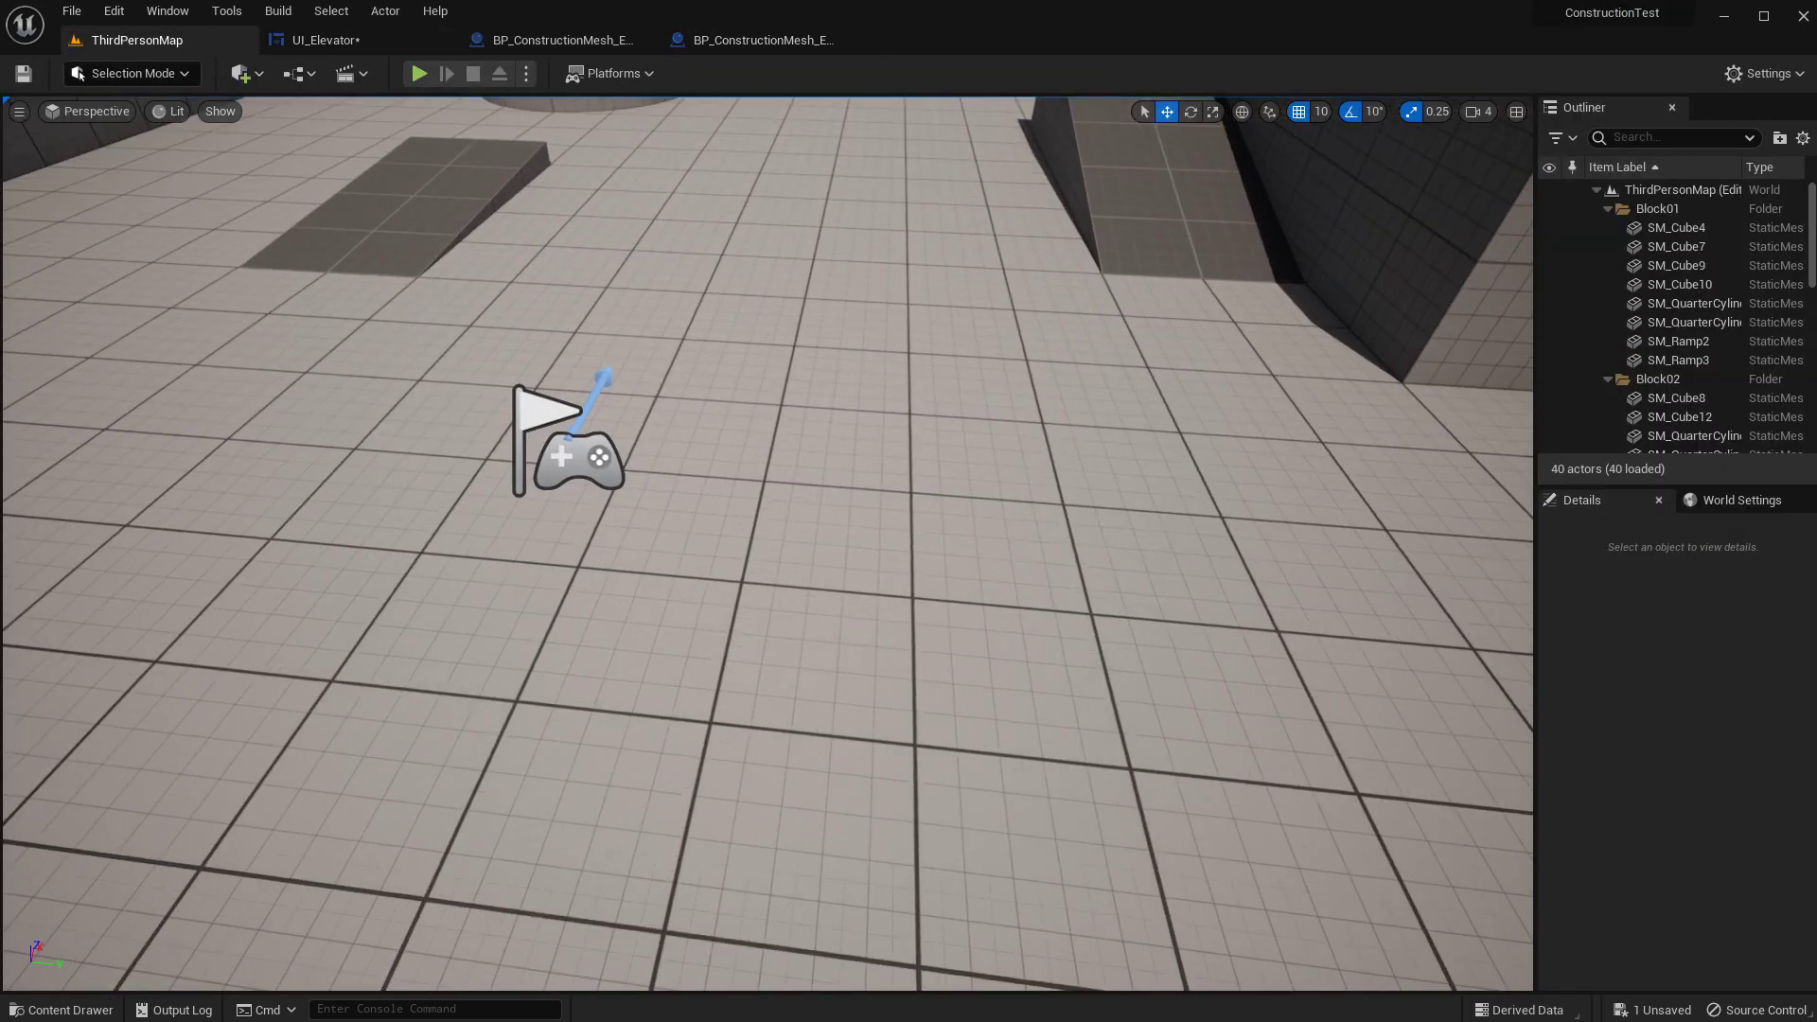
pyautogui.click(419, 73)
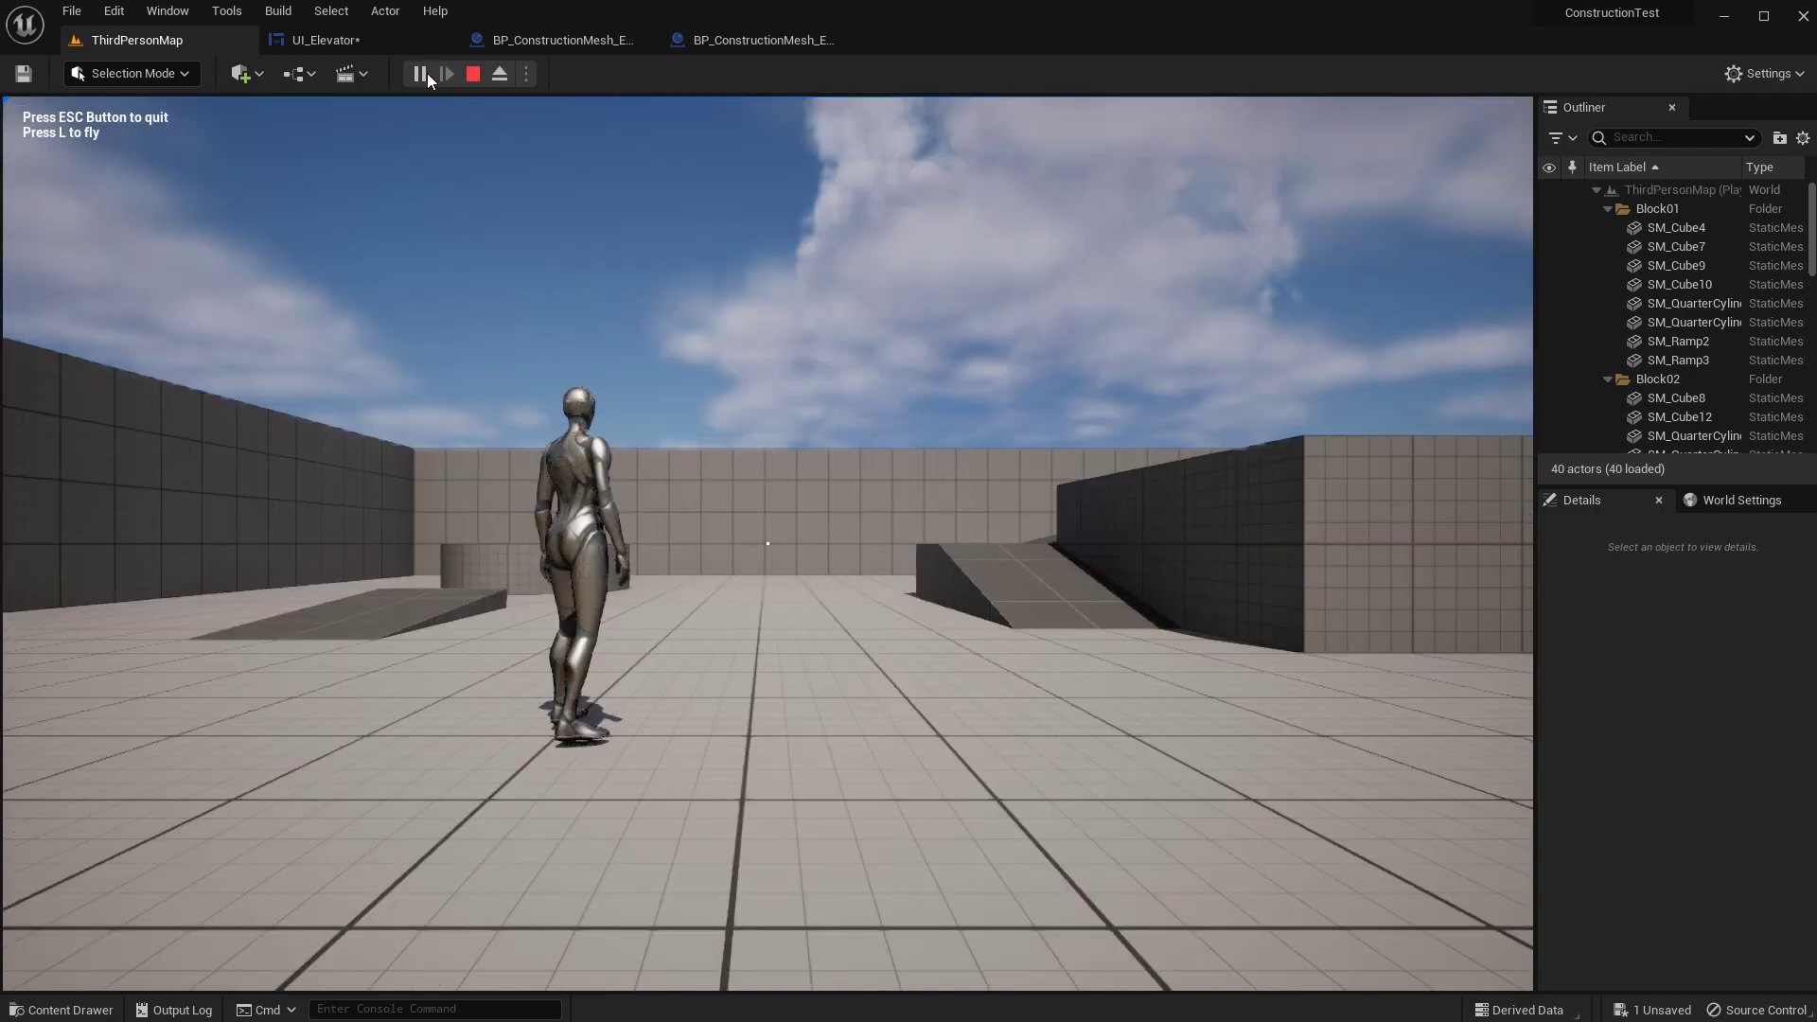
pyautogui.click(568, 553)
pyautogui.press('b')
pyautogui.click(582, 685)
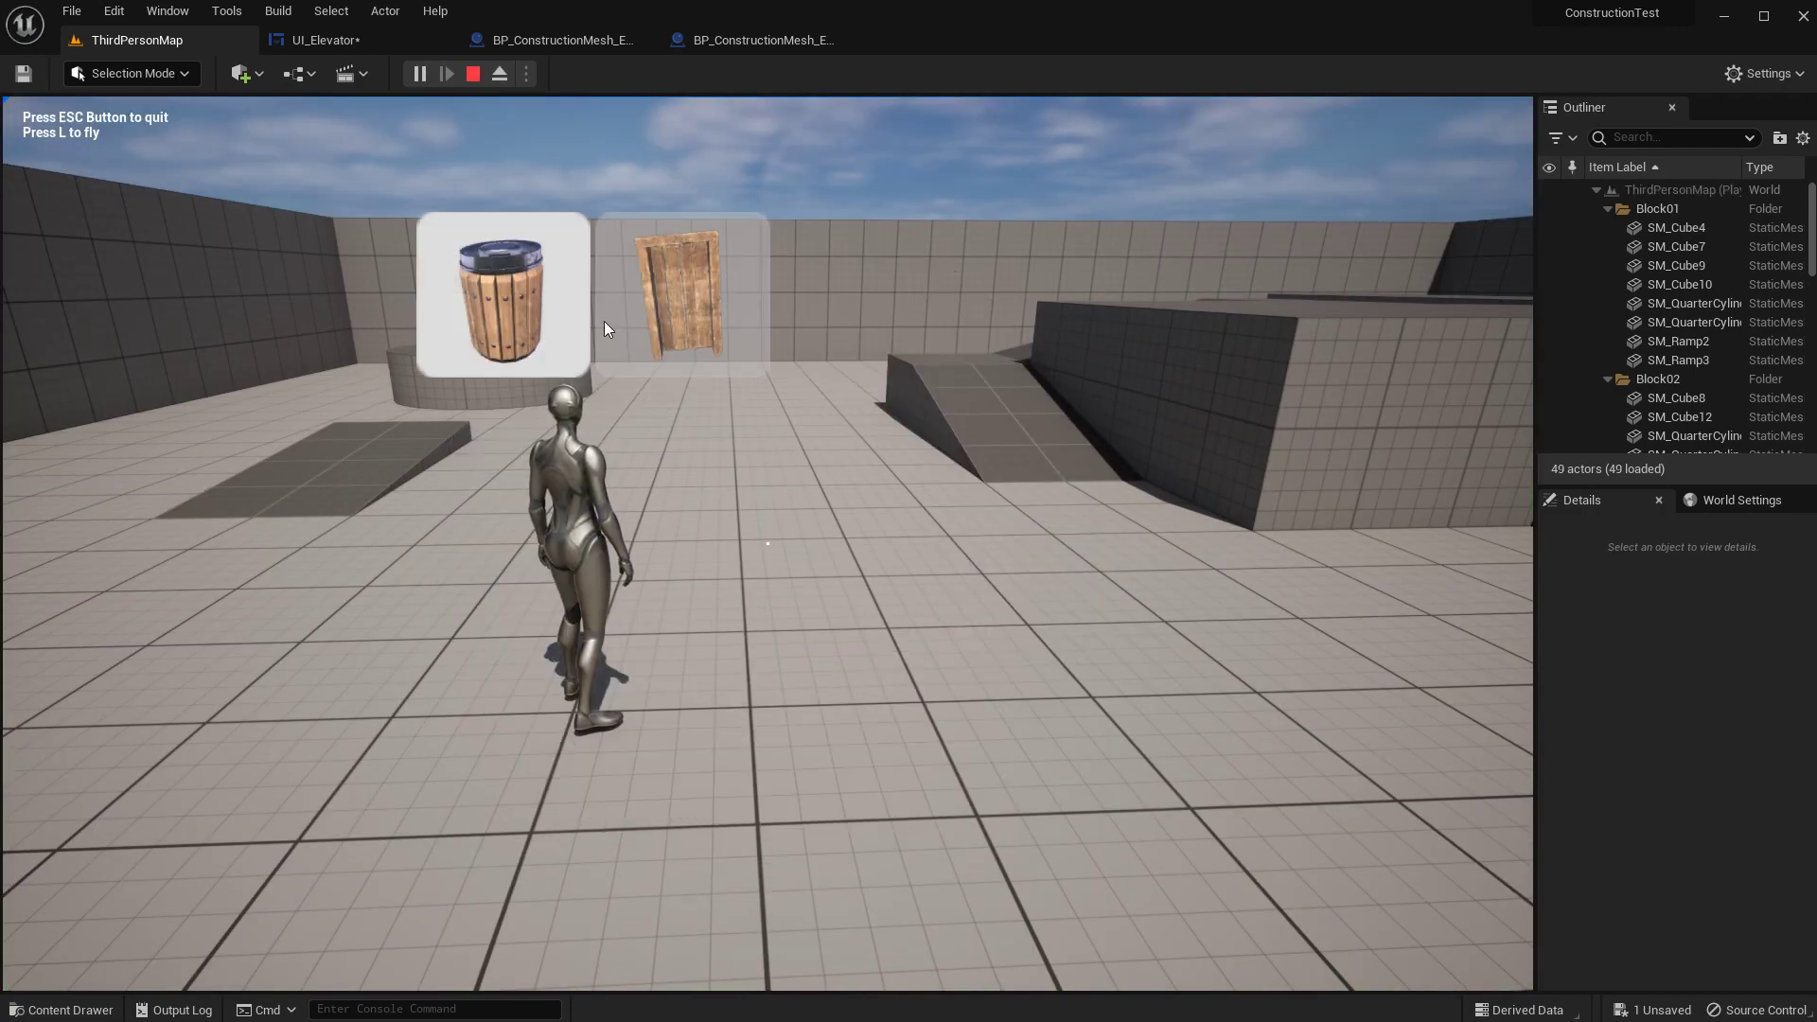
pyautogui.click(662, 327)
pyautogui.click(767, 543)
pyautogui.rightClick(768, 544)
pyautogui.press('e')
pyautogui.click(742, 549)
pyautogui.press('d')
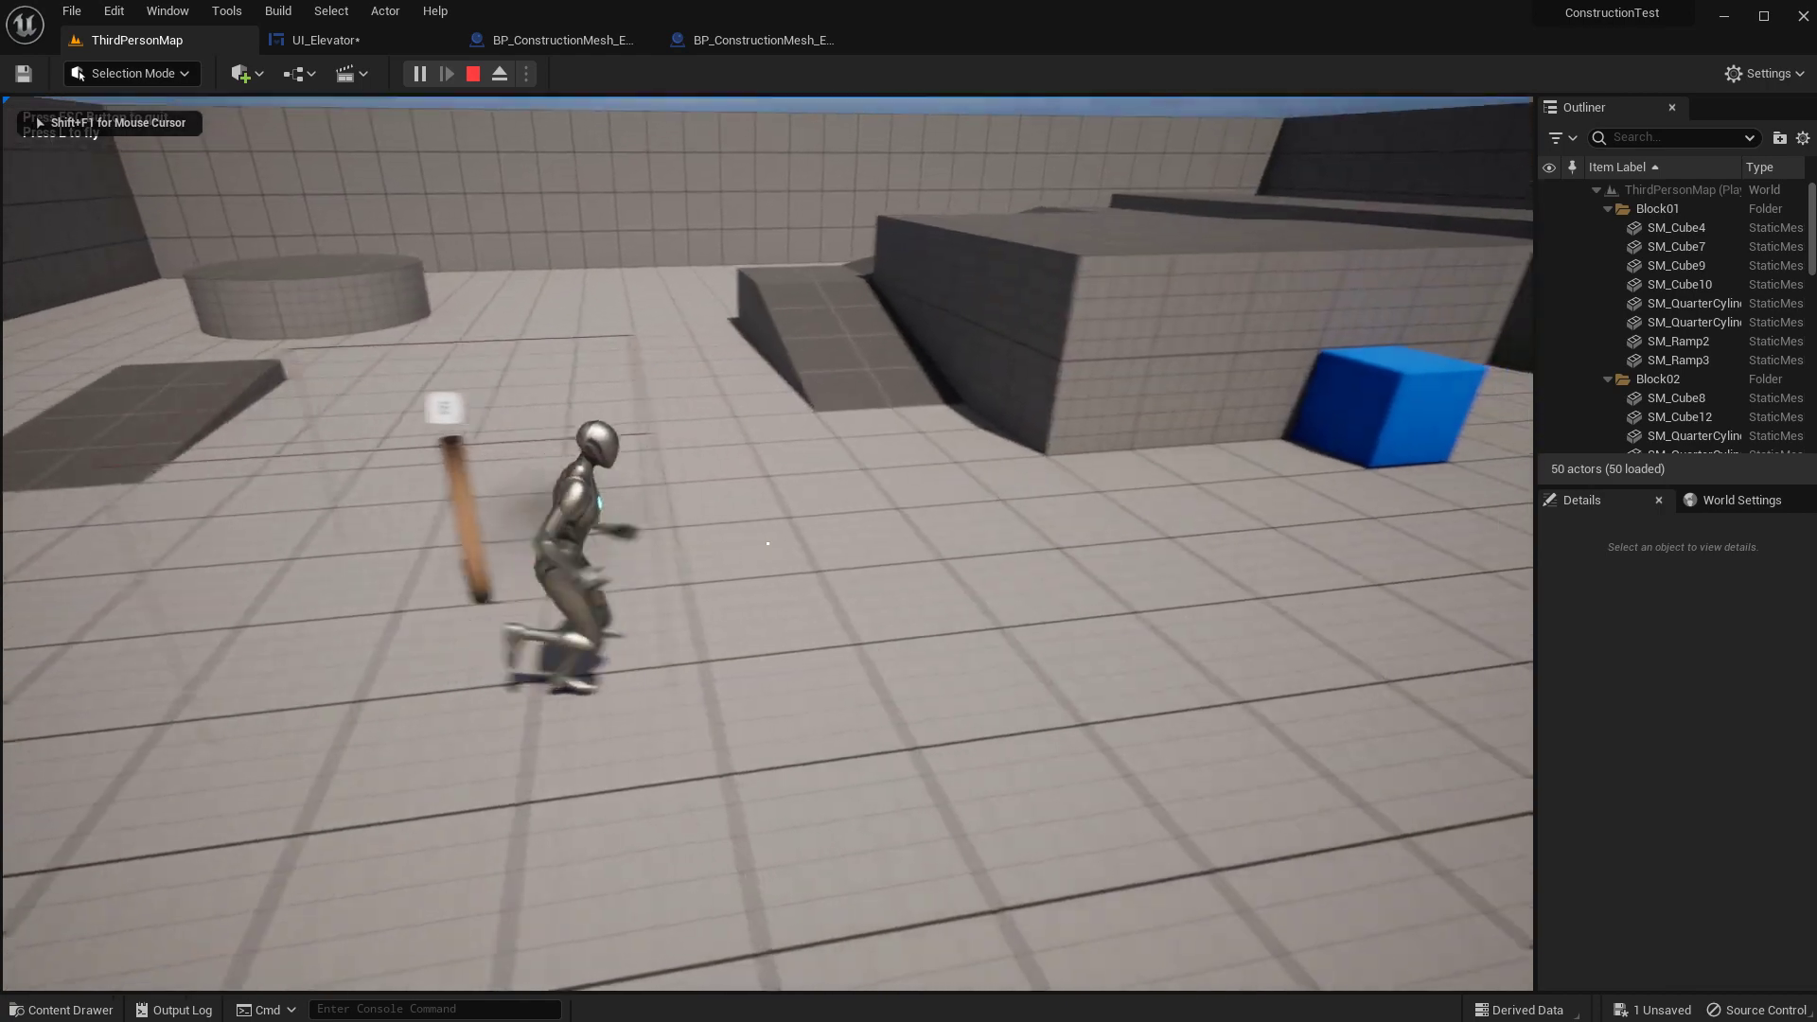
# - Pick the elevator call panel from the construction menu's elevator items and install it in front of the character
pyautogui.press('b')
pyautogui.click(571, 544)
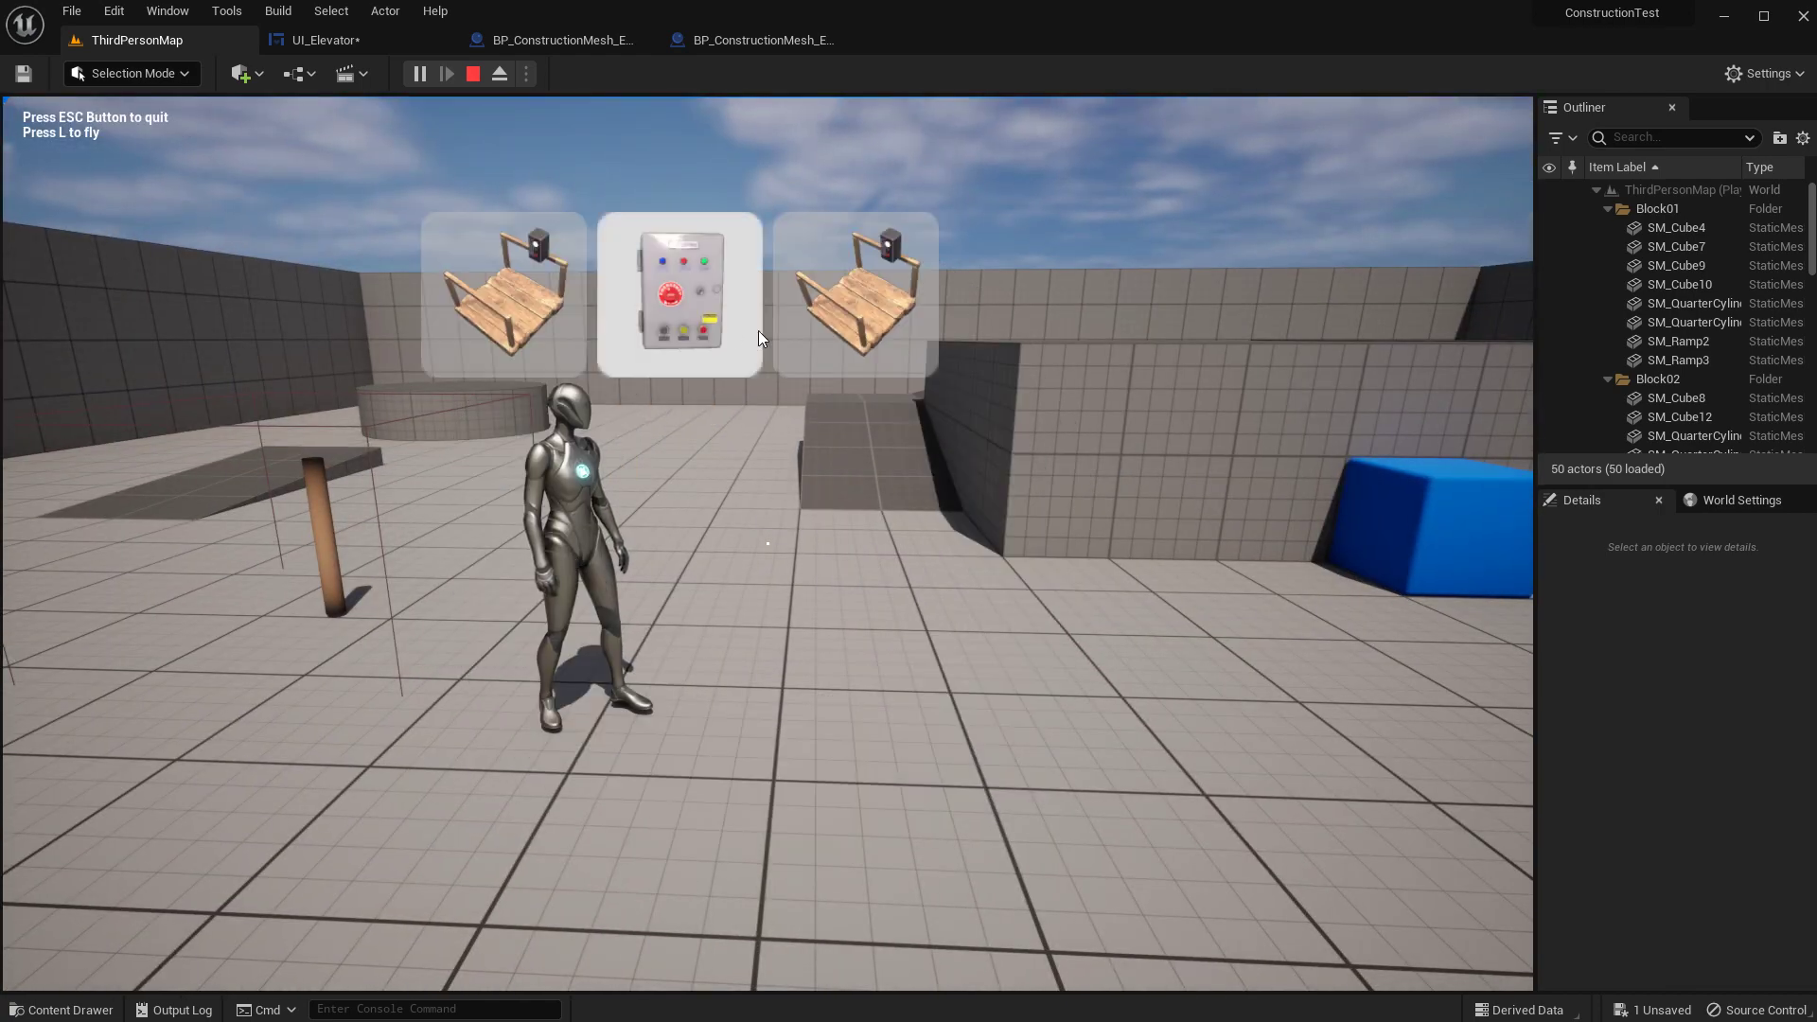
pyautogui.click(758, 331)
pyautogui.click(767, 543)
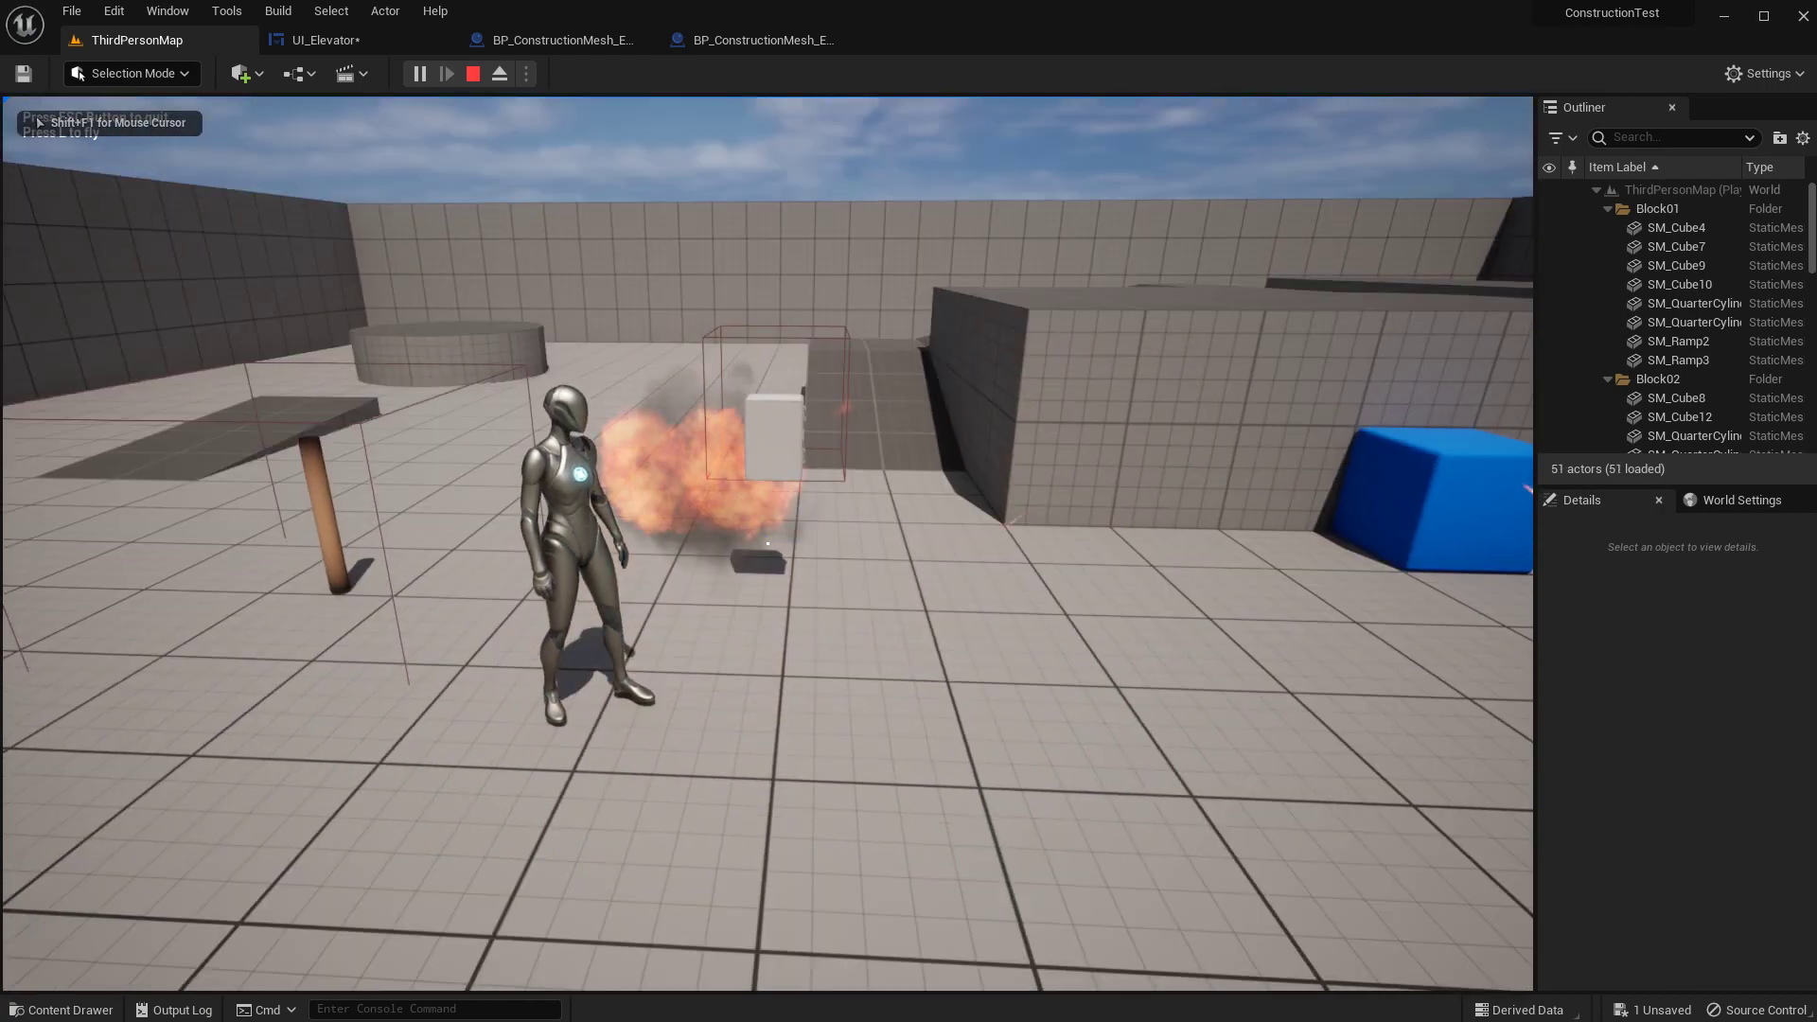
# - Install the Elevator item beside the call panel and walk around it to inspect the result
pyautogui.press('b')
pyautogui.click(572, 550)
pyautogui.click(579, 568)
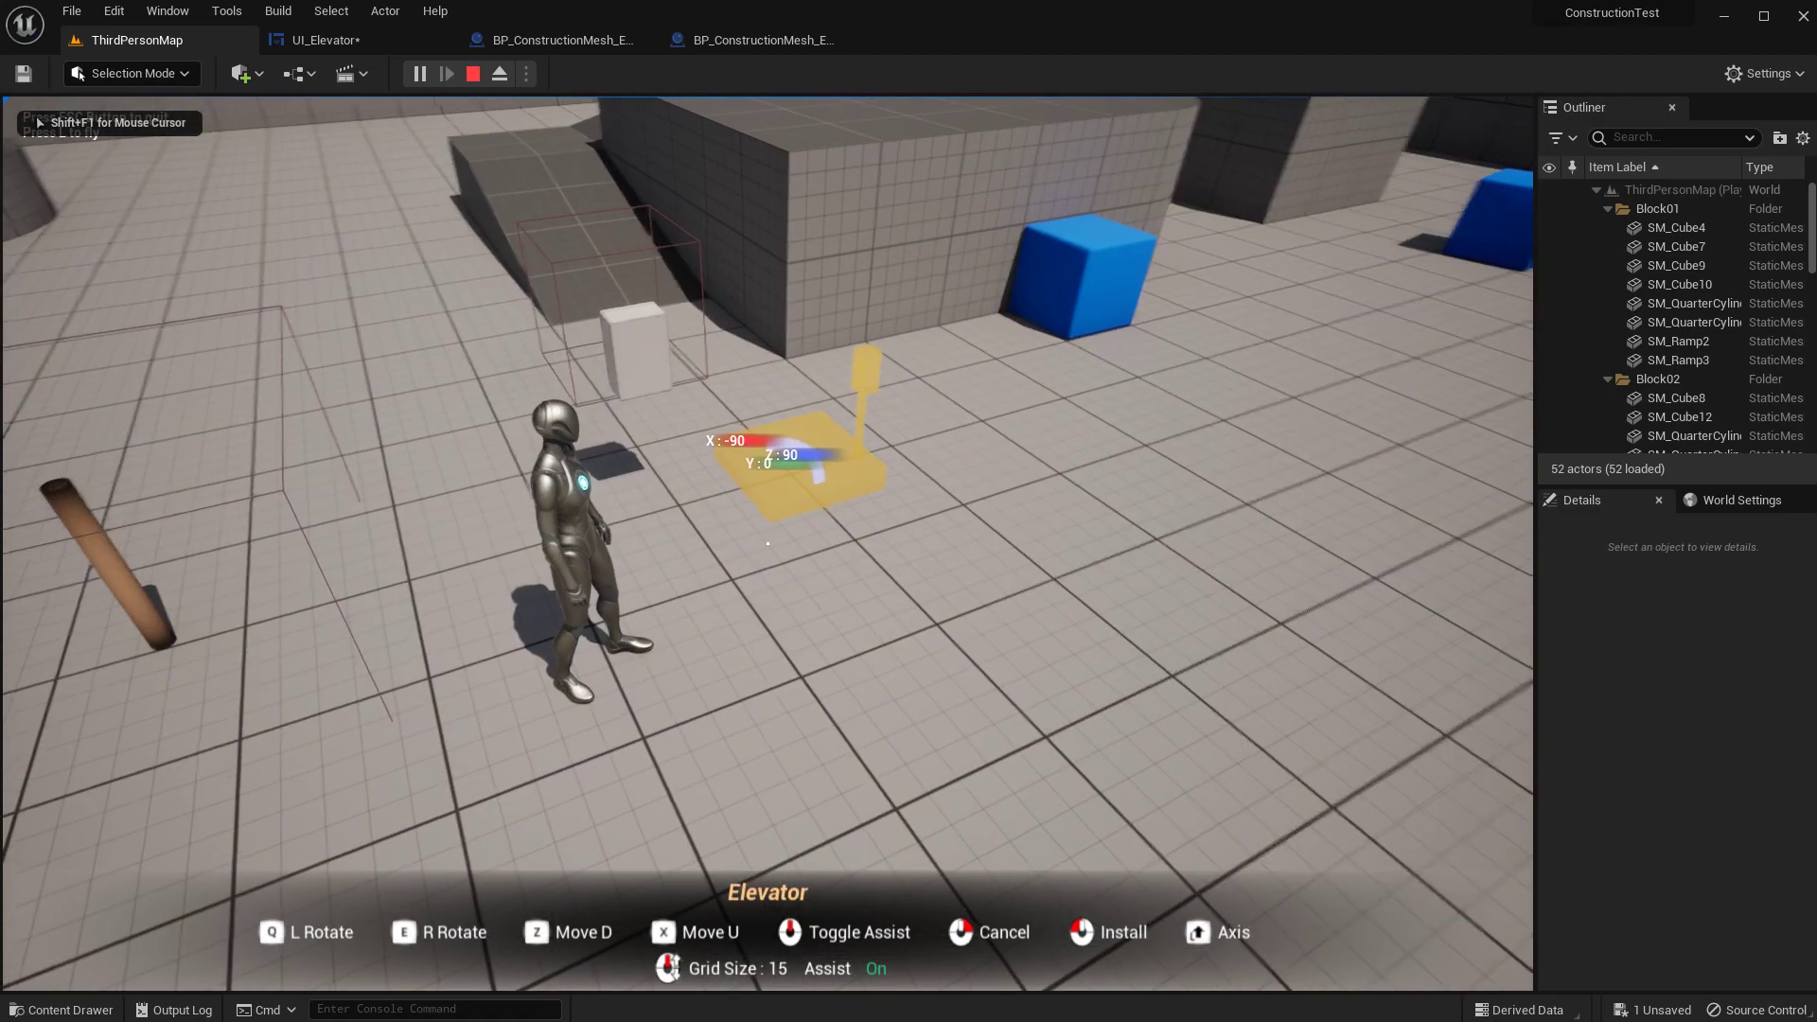
pyautogui.click(767, 543)
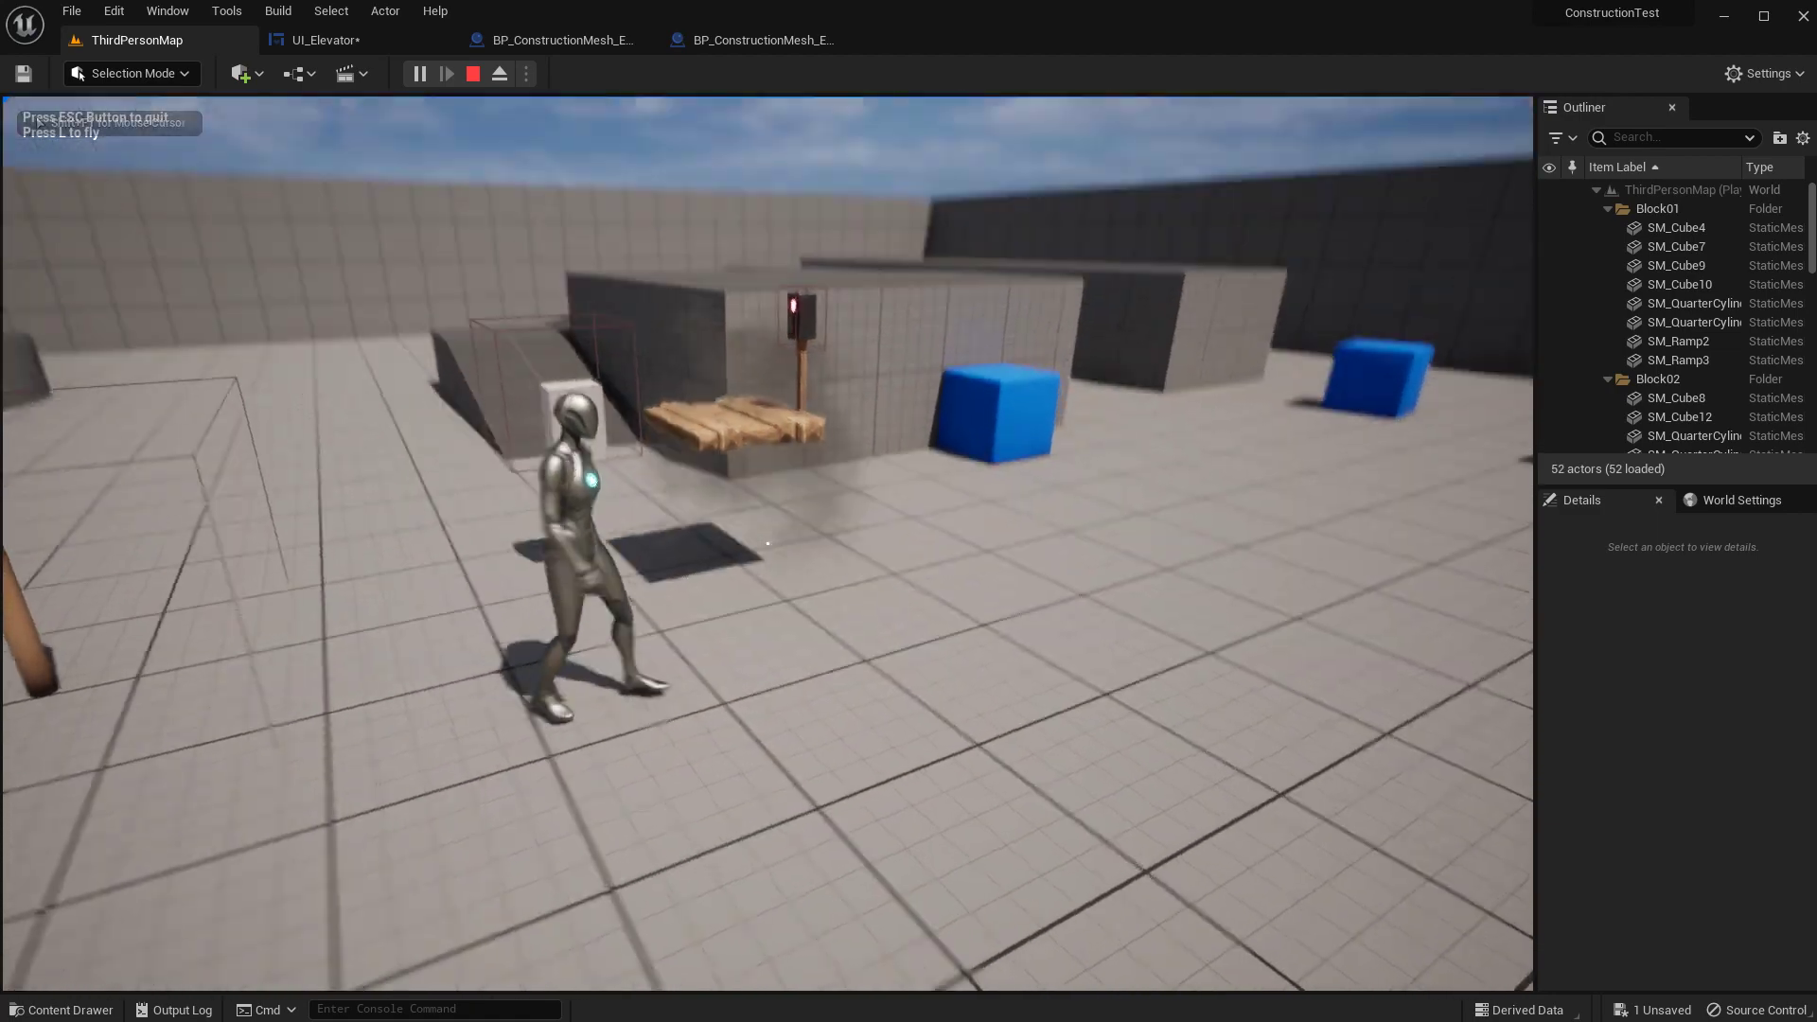
pyautogui.press('w')
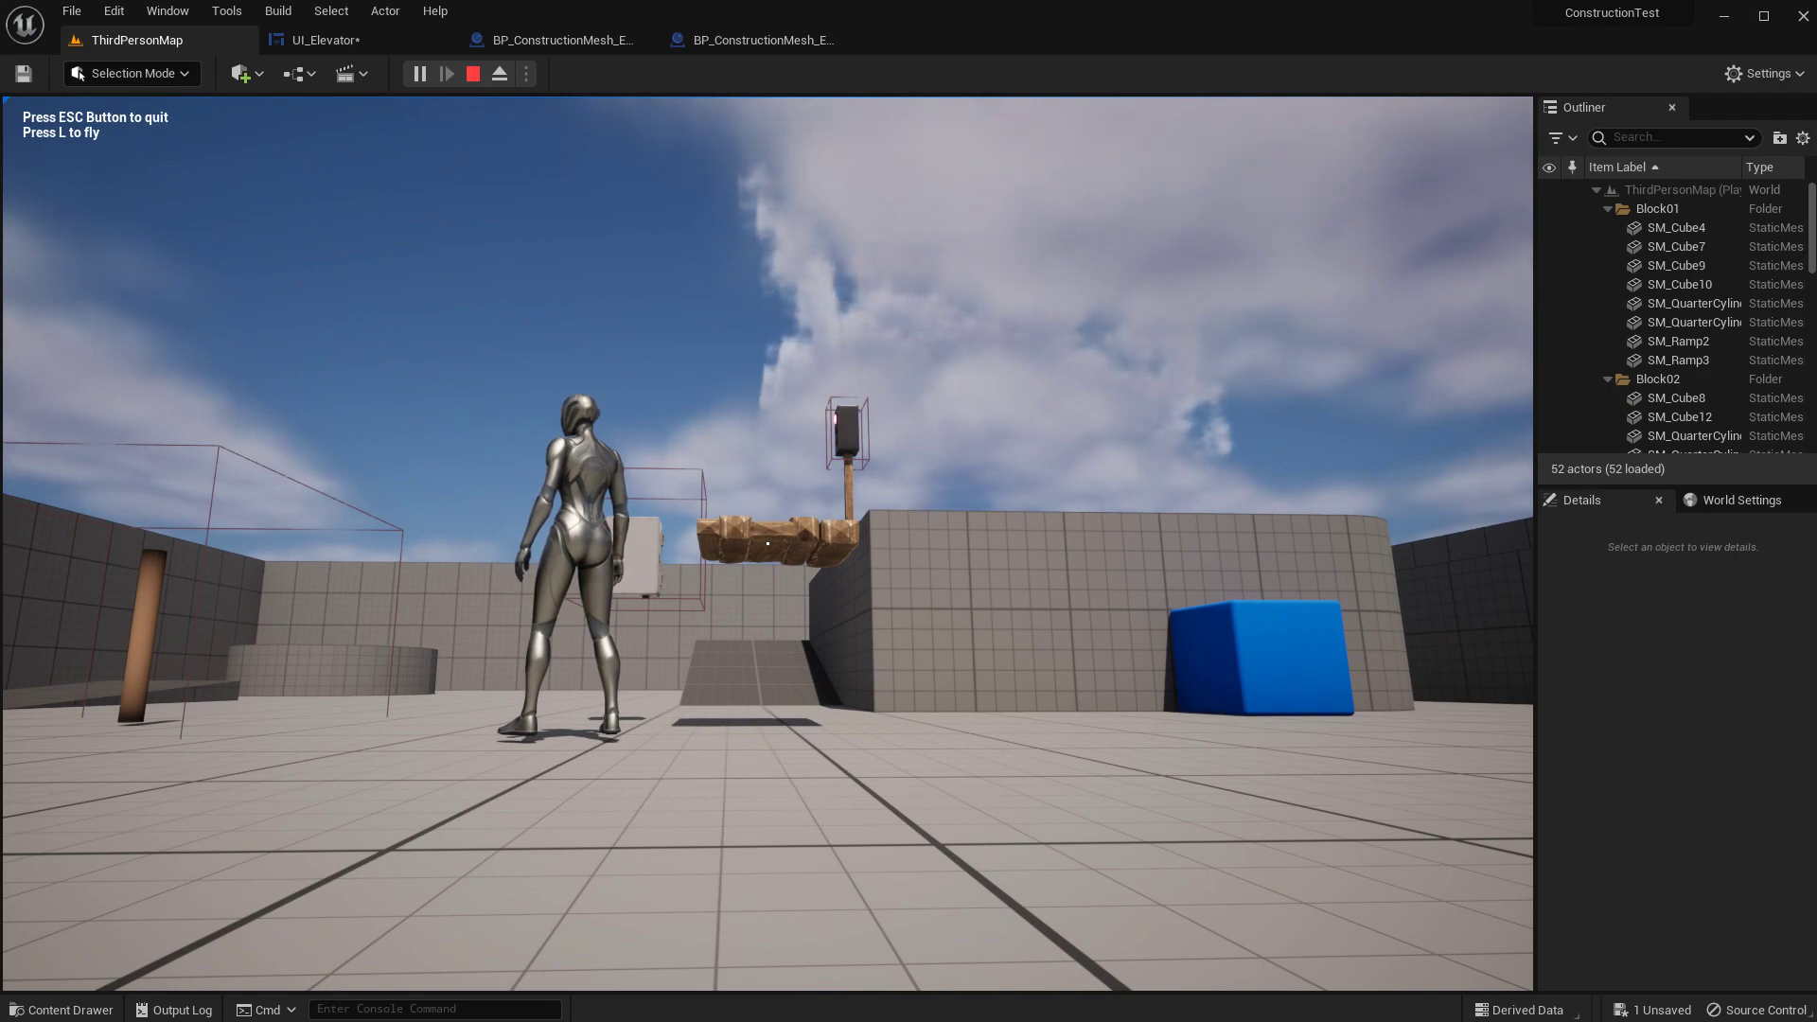
pyautogui.press('a')
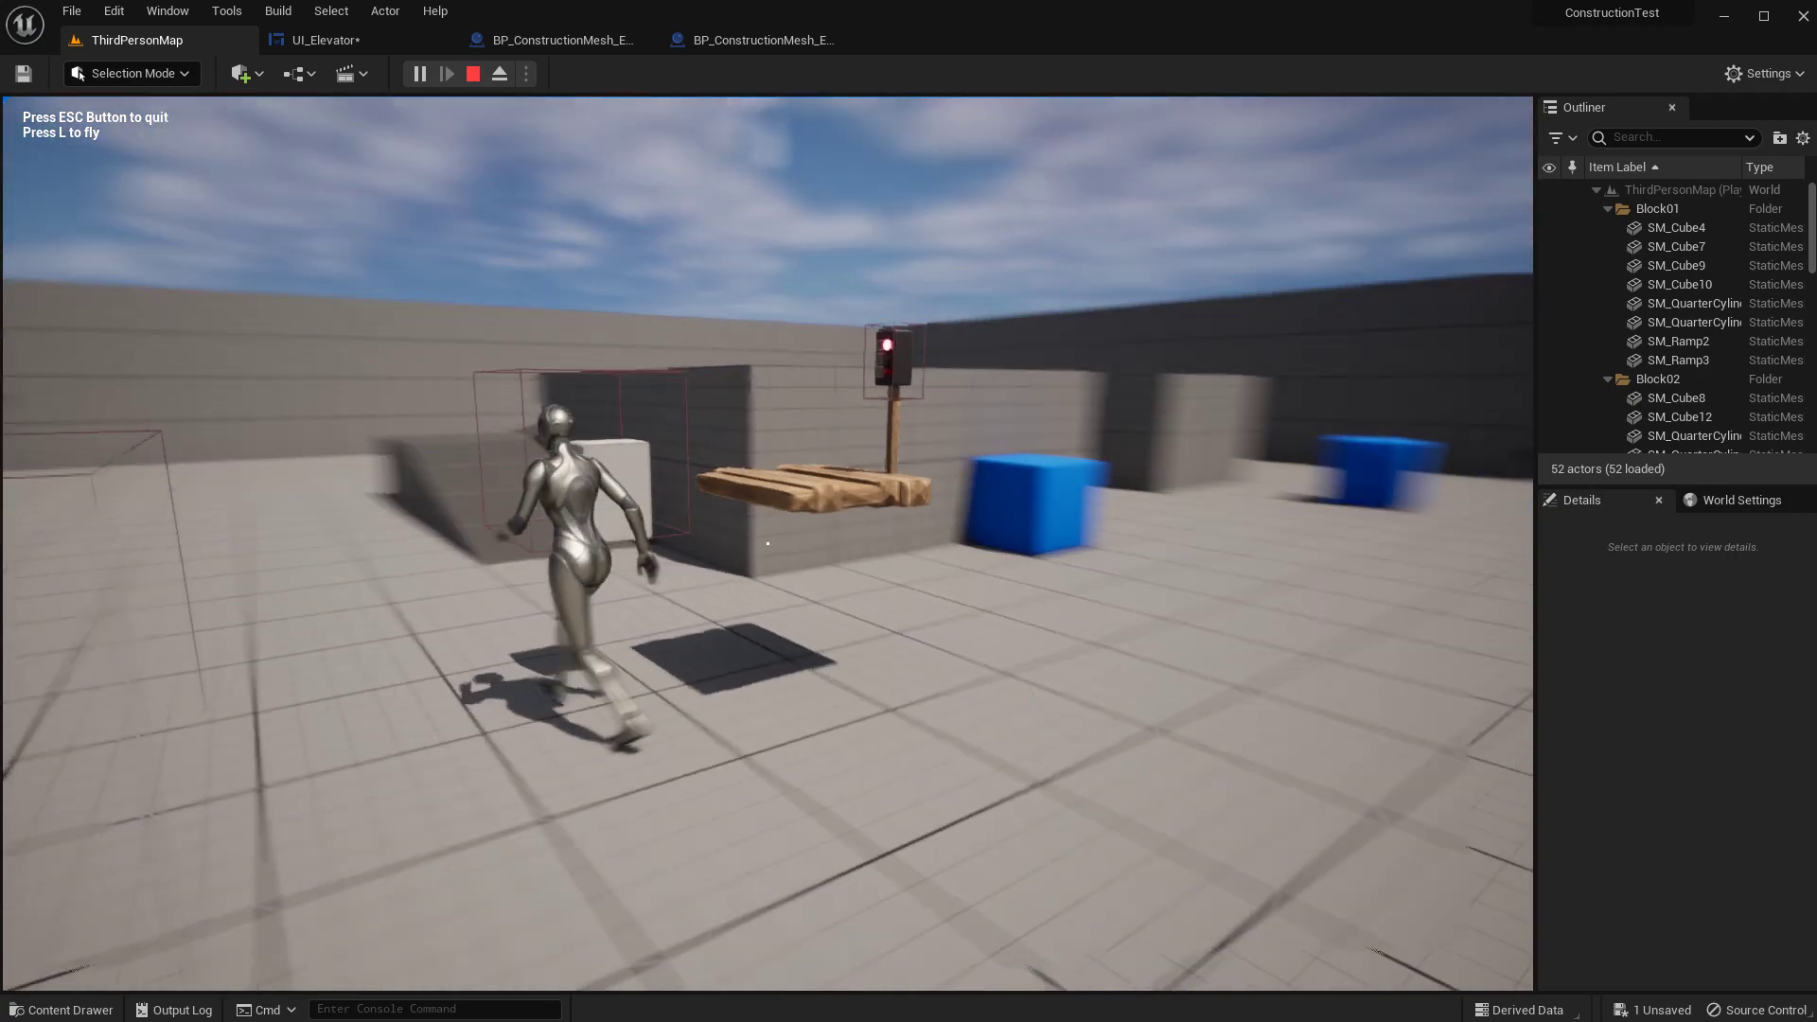
pyautogui.press('w')
pyautogui.press('a')
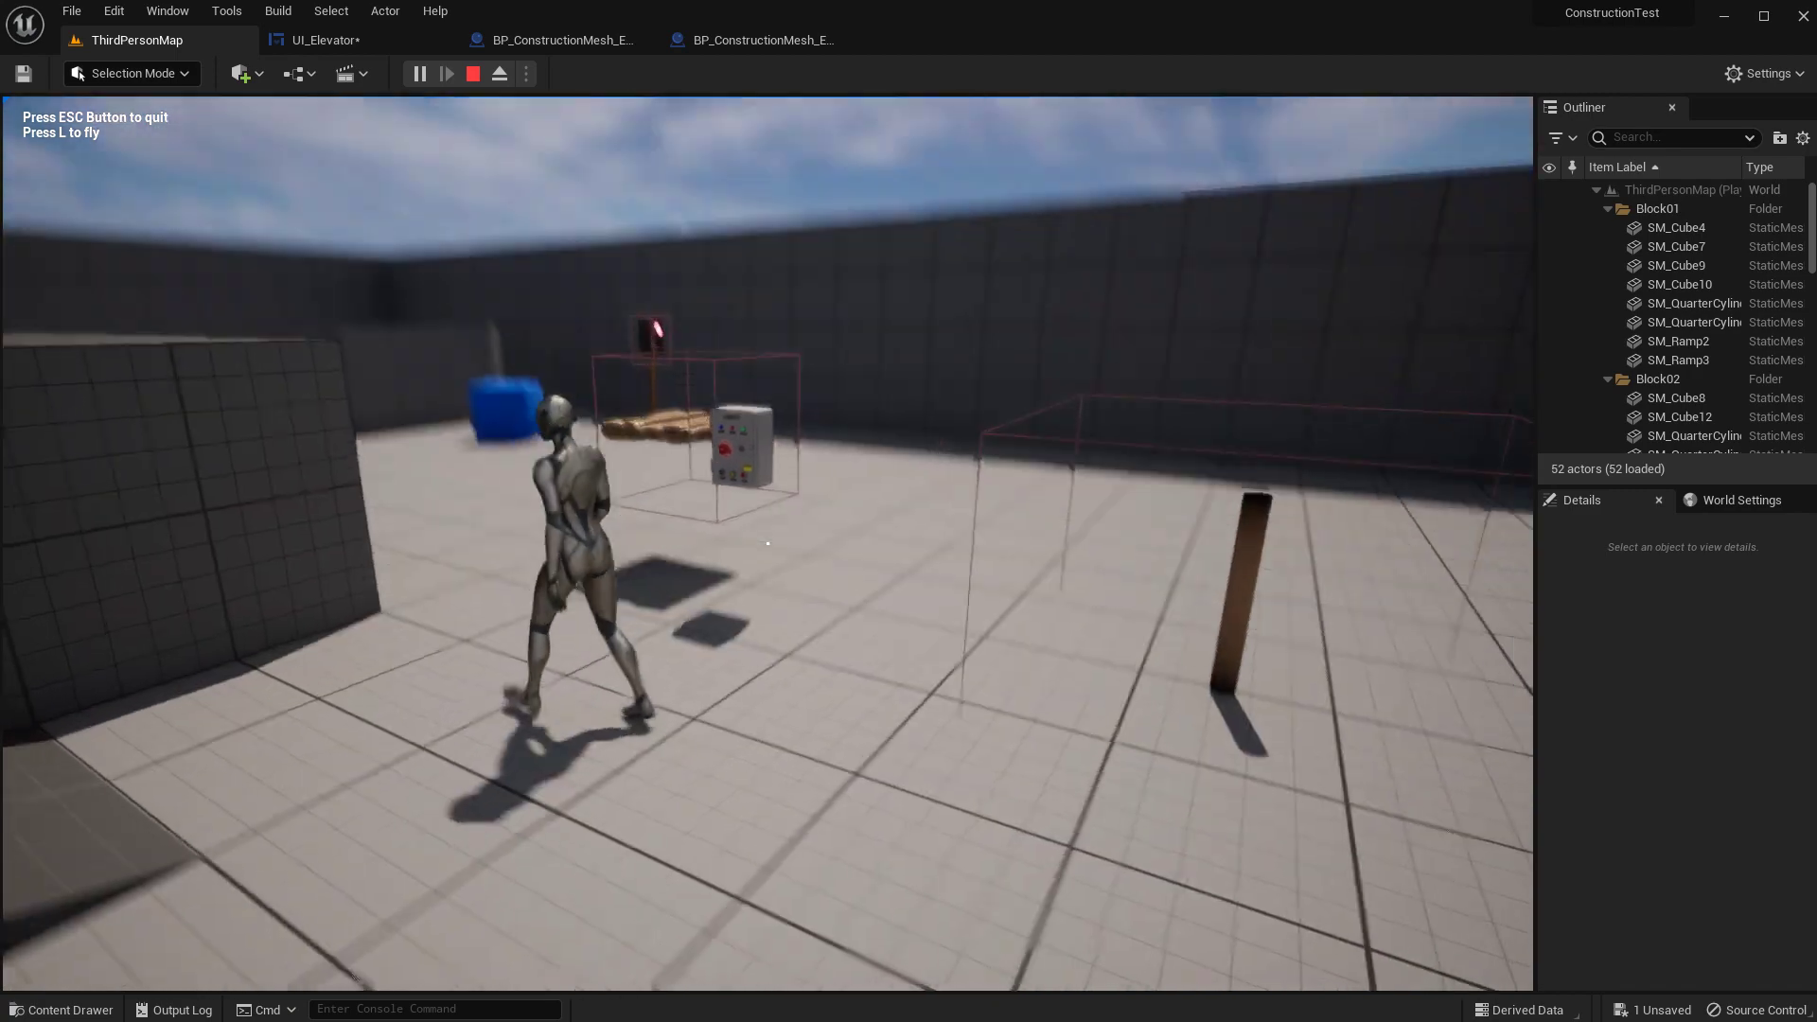
# - Enter Demolition mode, destroy the call panel and the elevator platform, and walk among the fallen pieces
pyautogui.press('Tab')
pyautogui.click(874, 377)
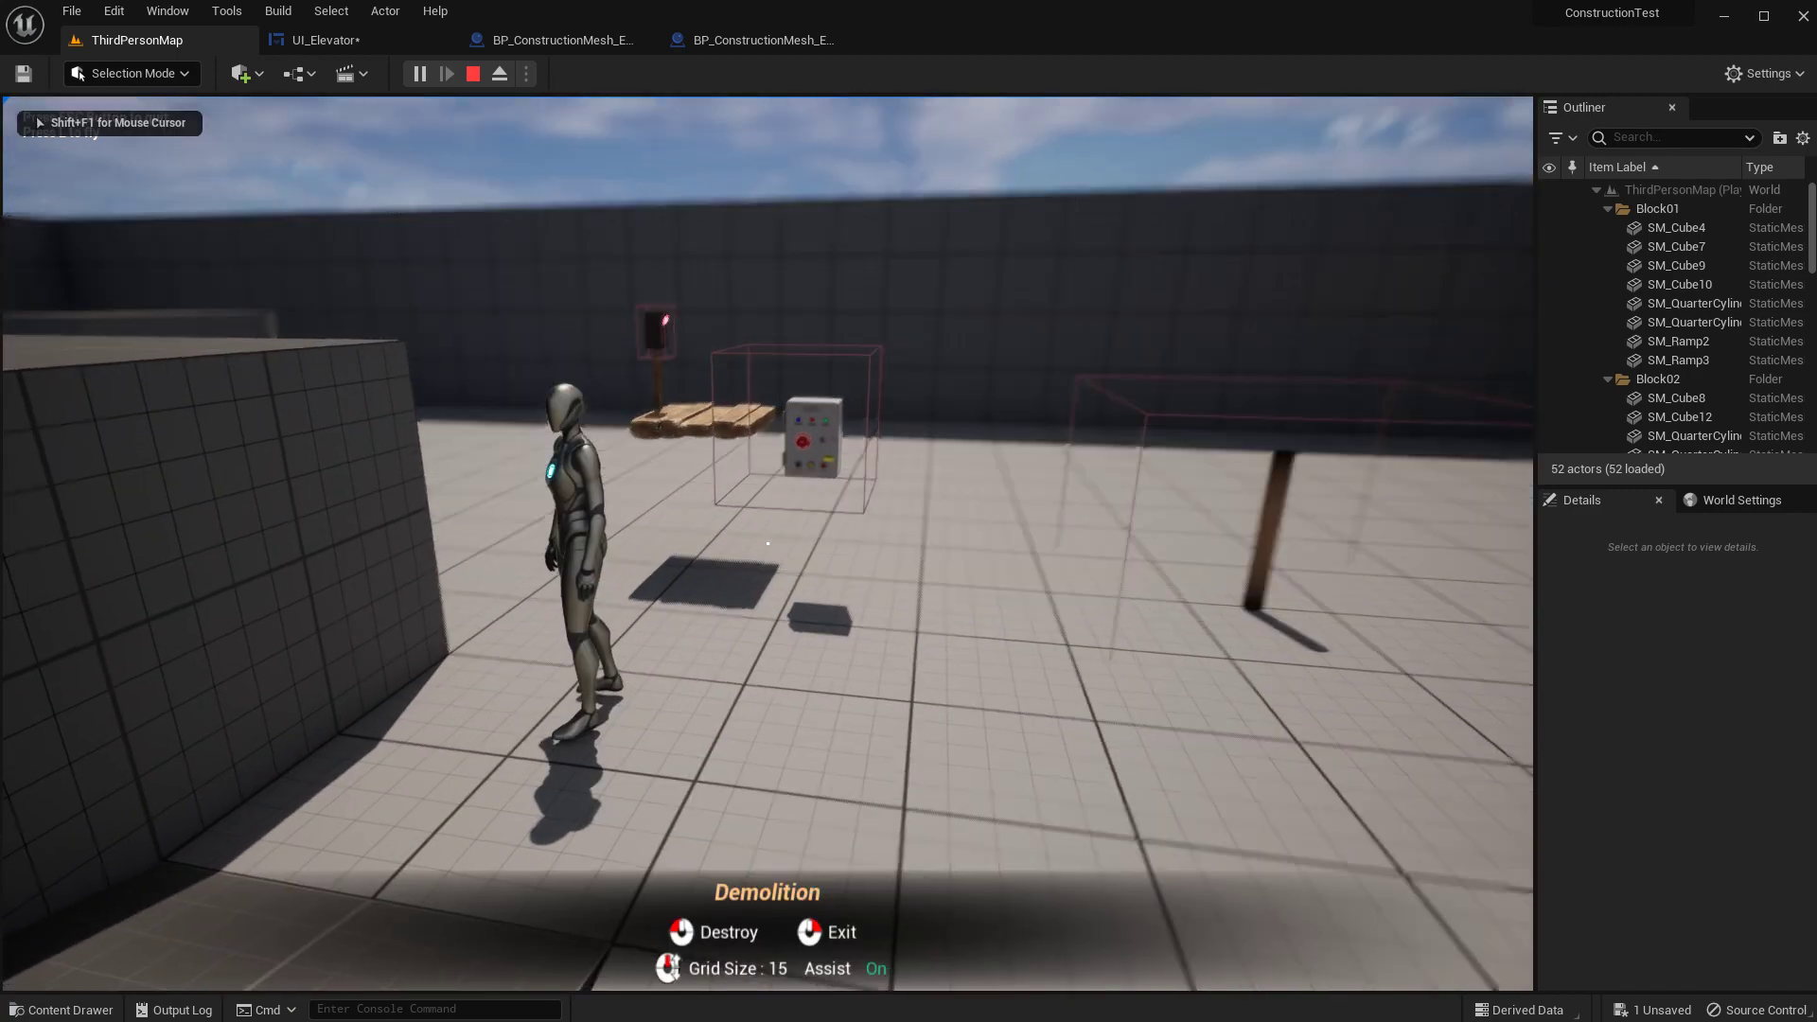
pyautogui.click(768, 543)
pyautogui.press('s')
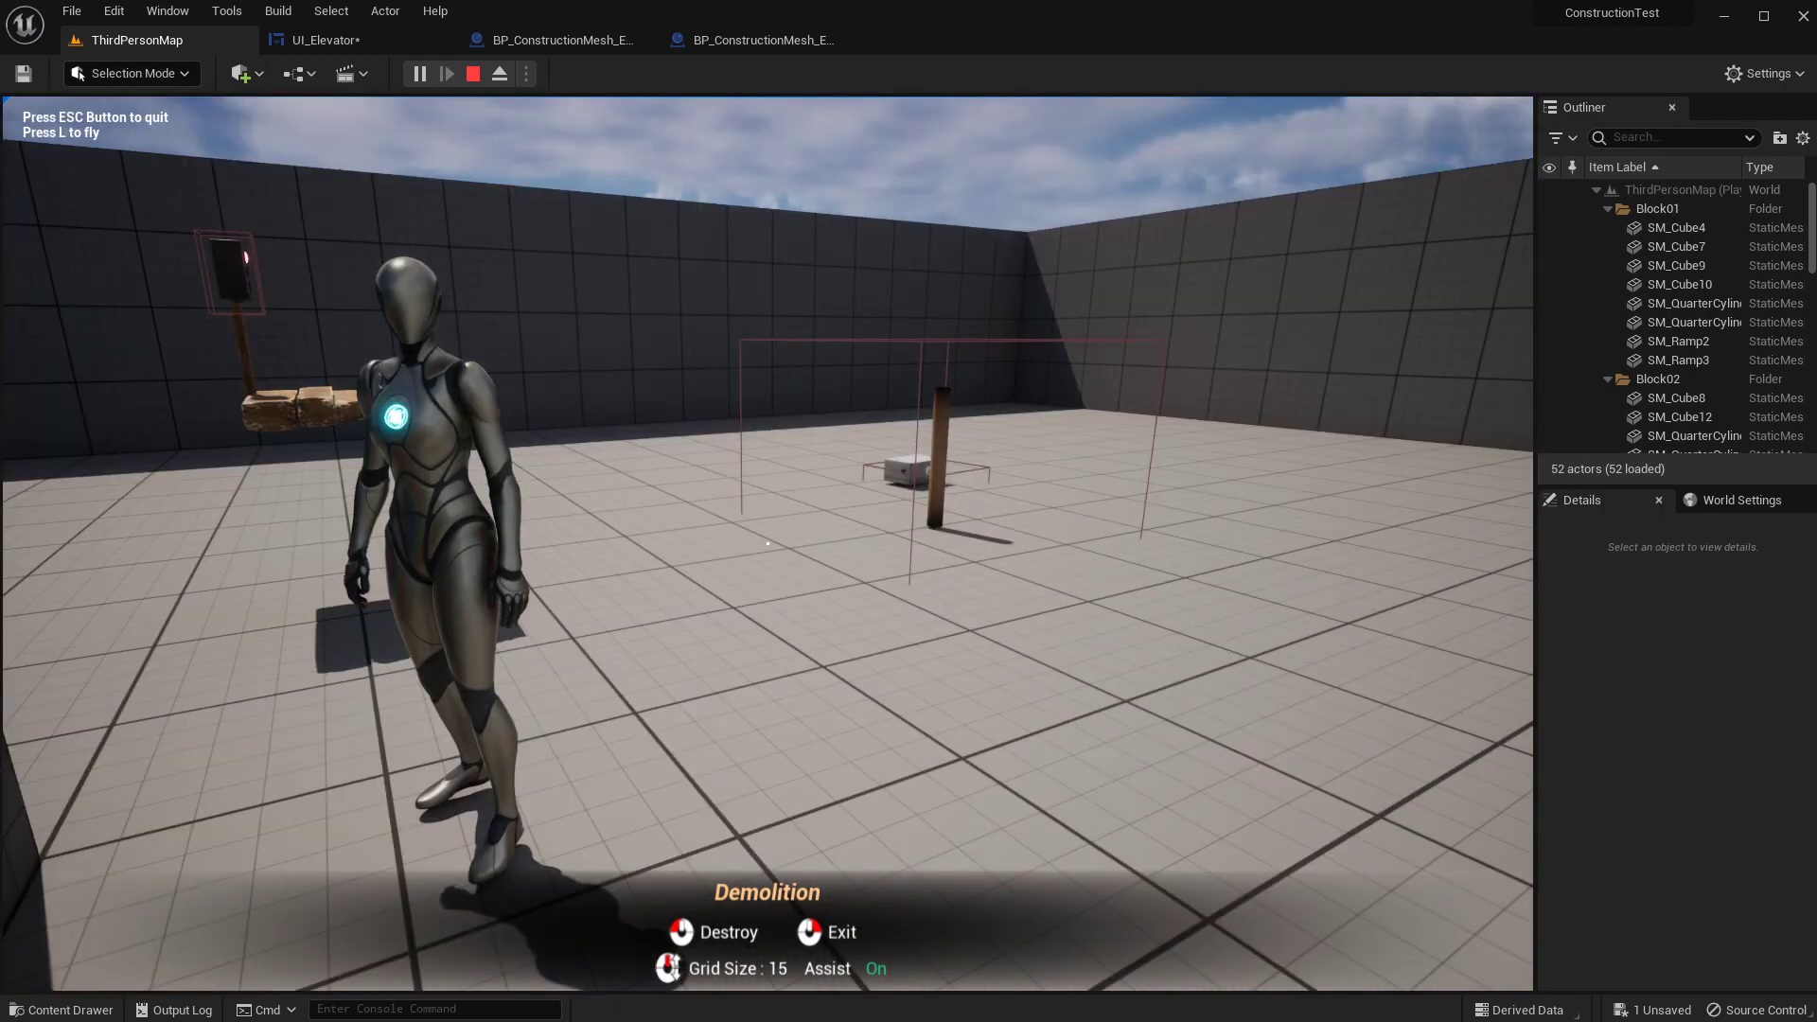
pyautogui.press('w')
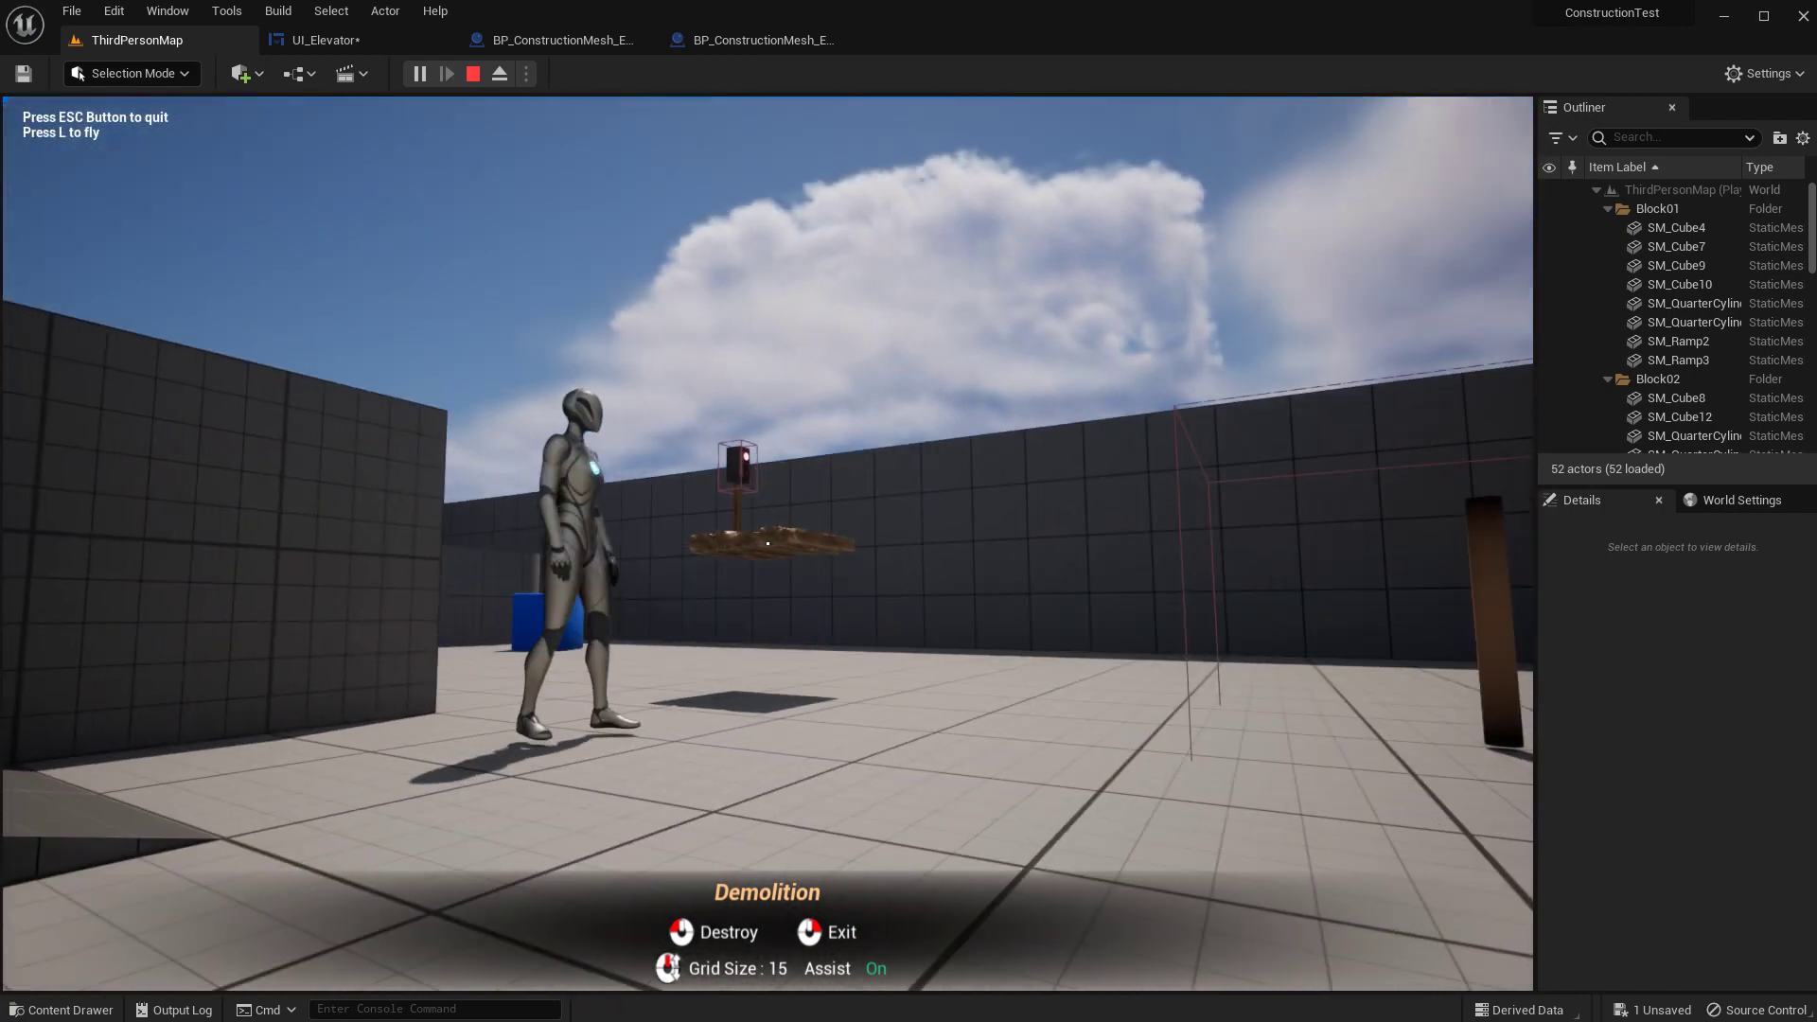
pyautogui.click(767, 544)
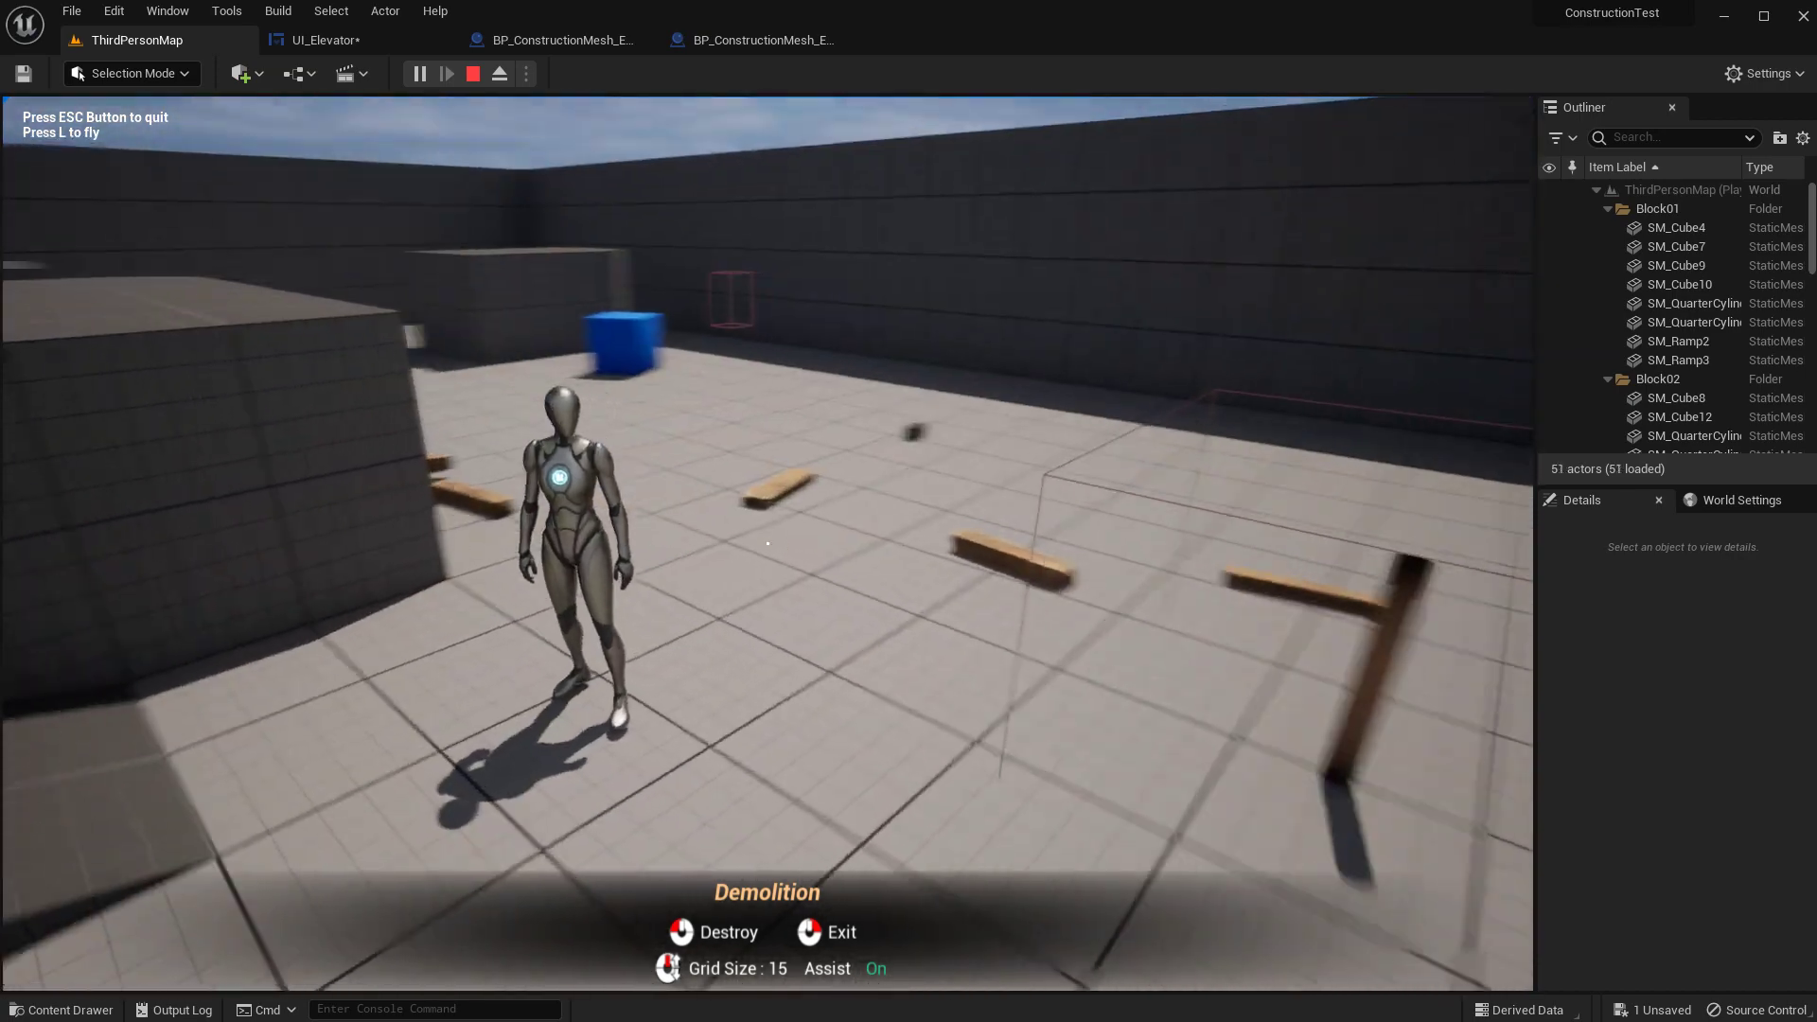
pyautogui.press('w')
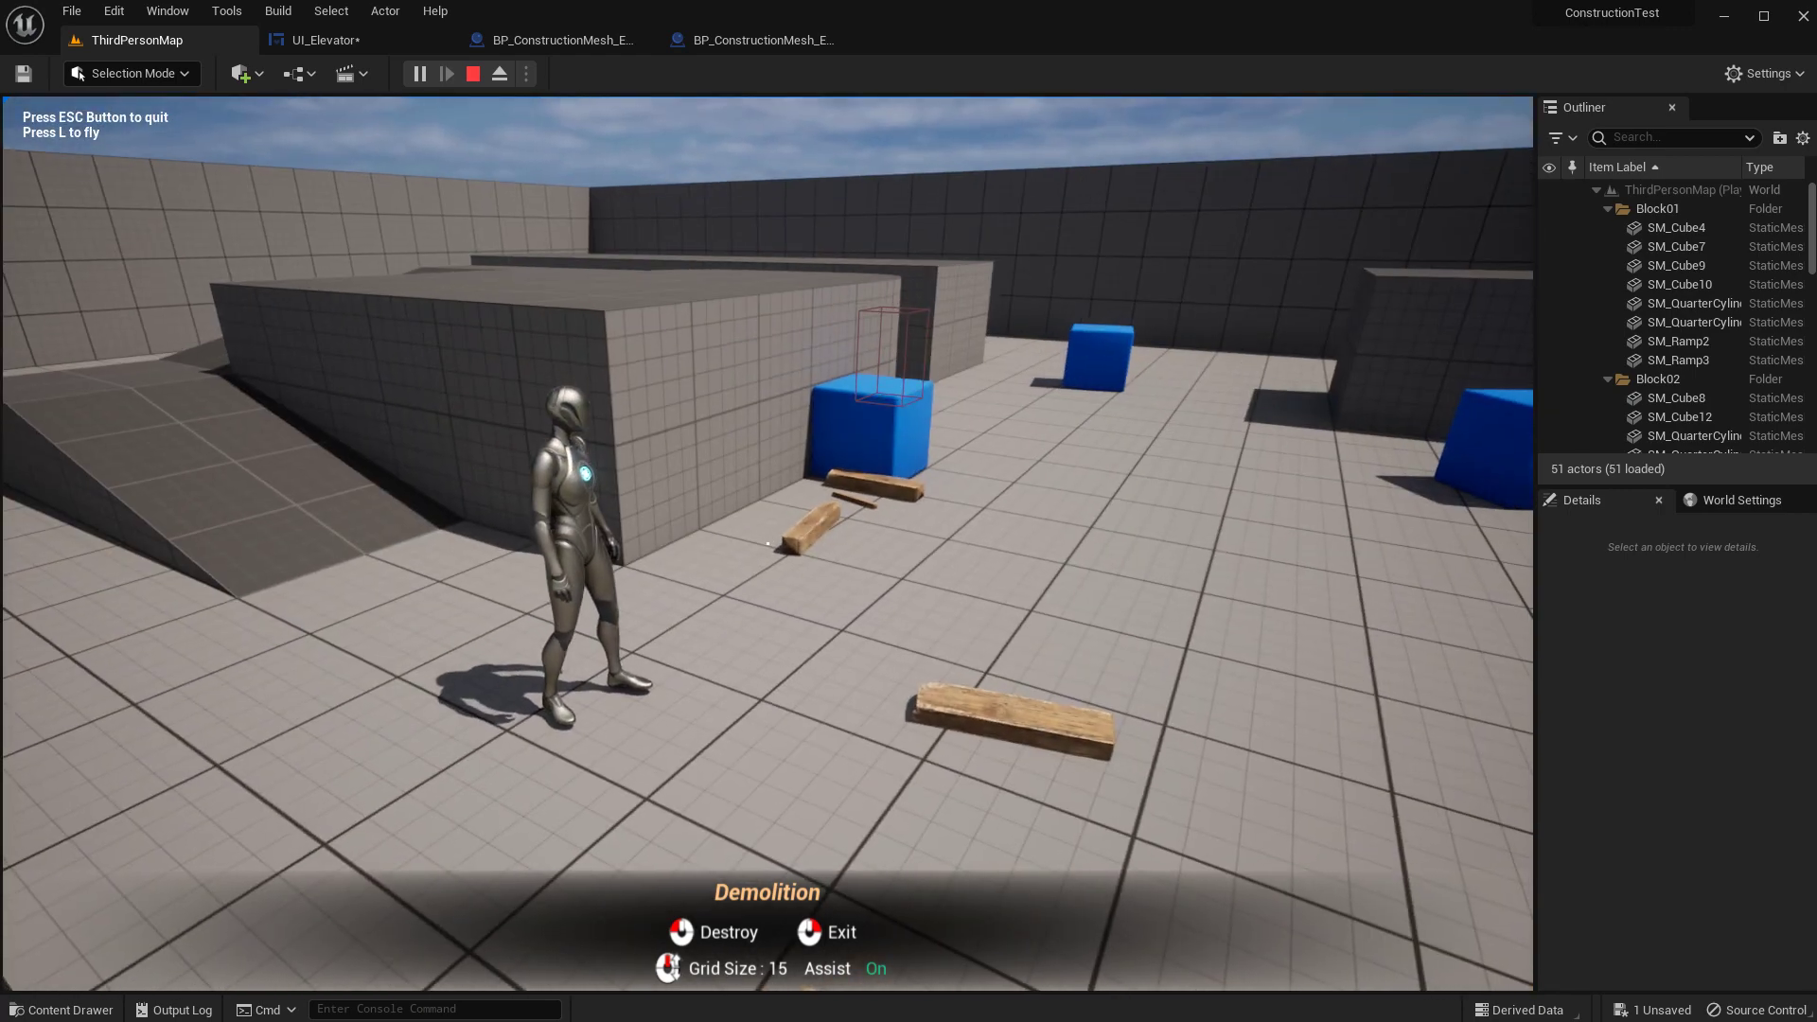
pyautogui.press('s')
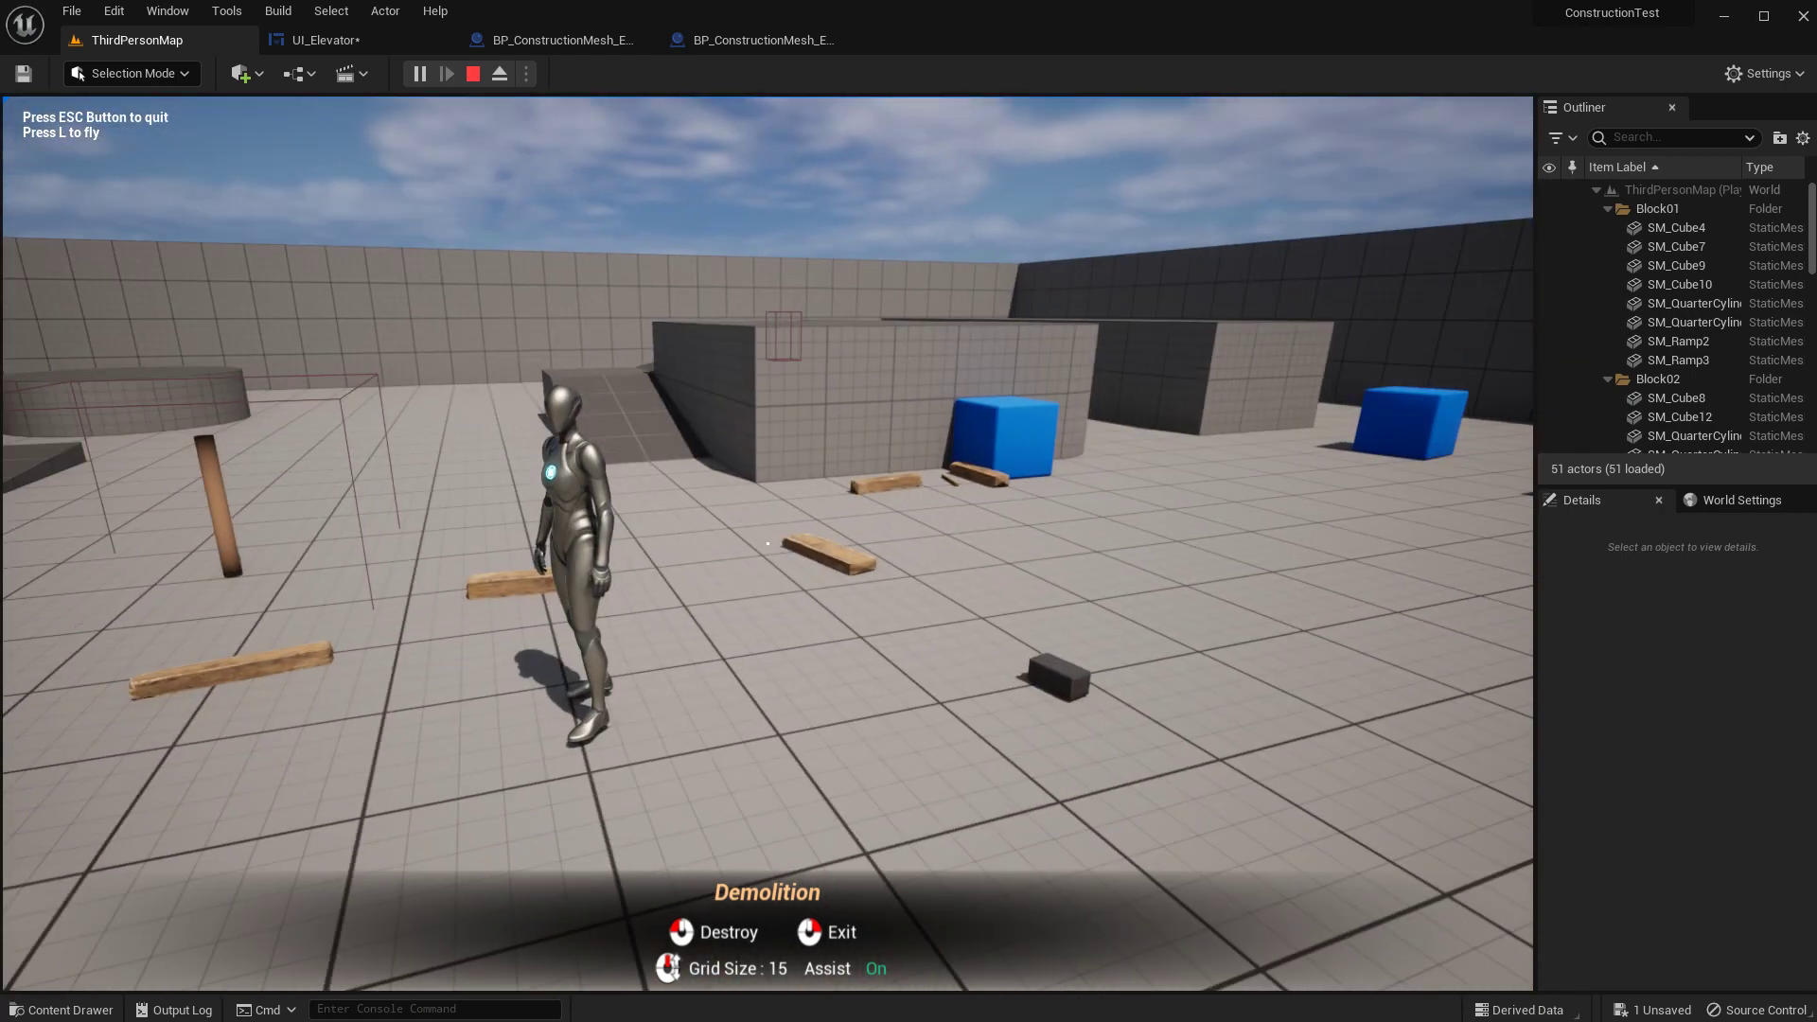
# - Exit Demolition mode, stop the play session and return to the UI_Elevator widget
pyautogui.rightClick(768, 543)
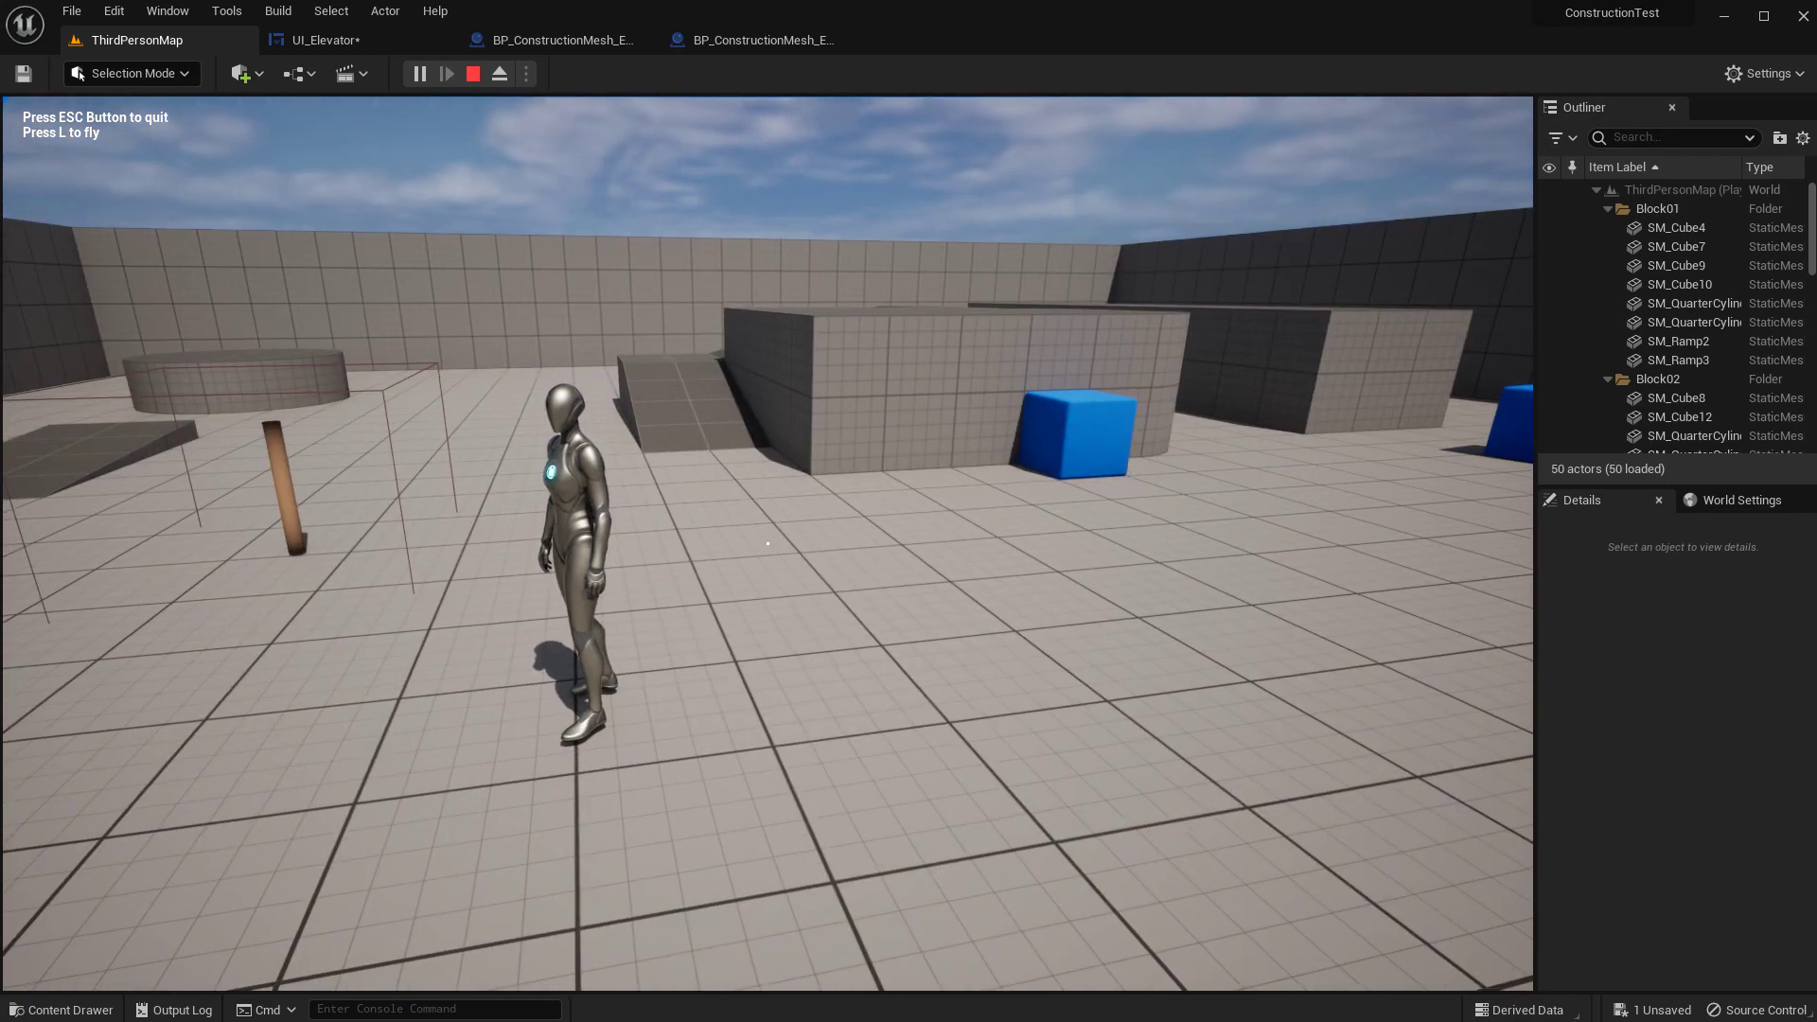
pyautogui.press('Escape')
pyautogui.click(372, 38)
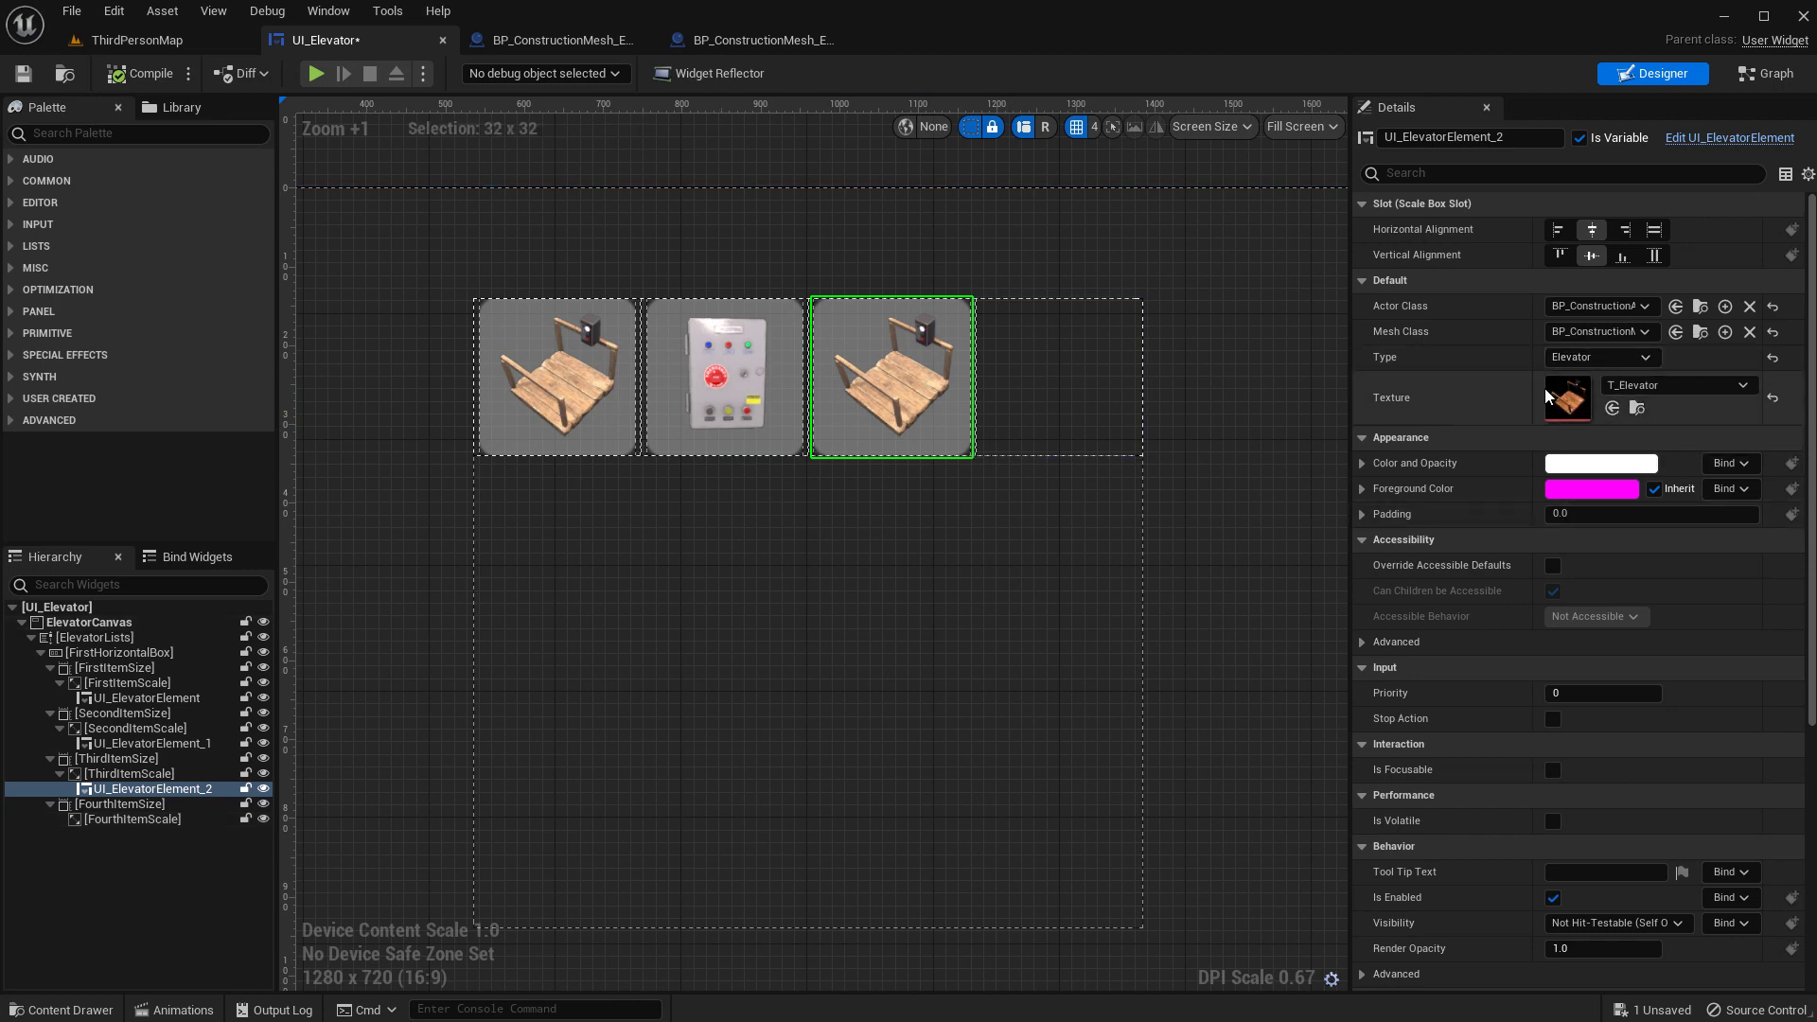
# - In BP_ConstructionMesh_Elevator_02, delete the floor planks SM_Pillar_02_Bottom9, Bottom10 and Bottom7, and check the collision boxes beside the remaining two planks
pyautogui.click(763, 40)
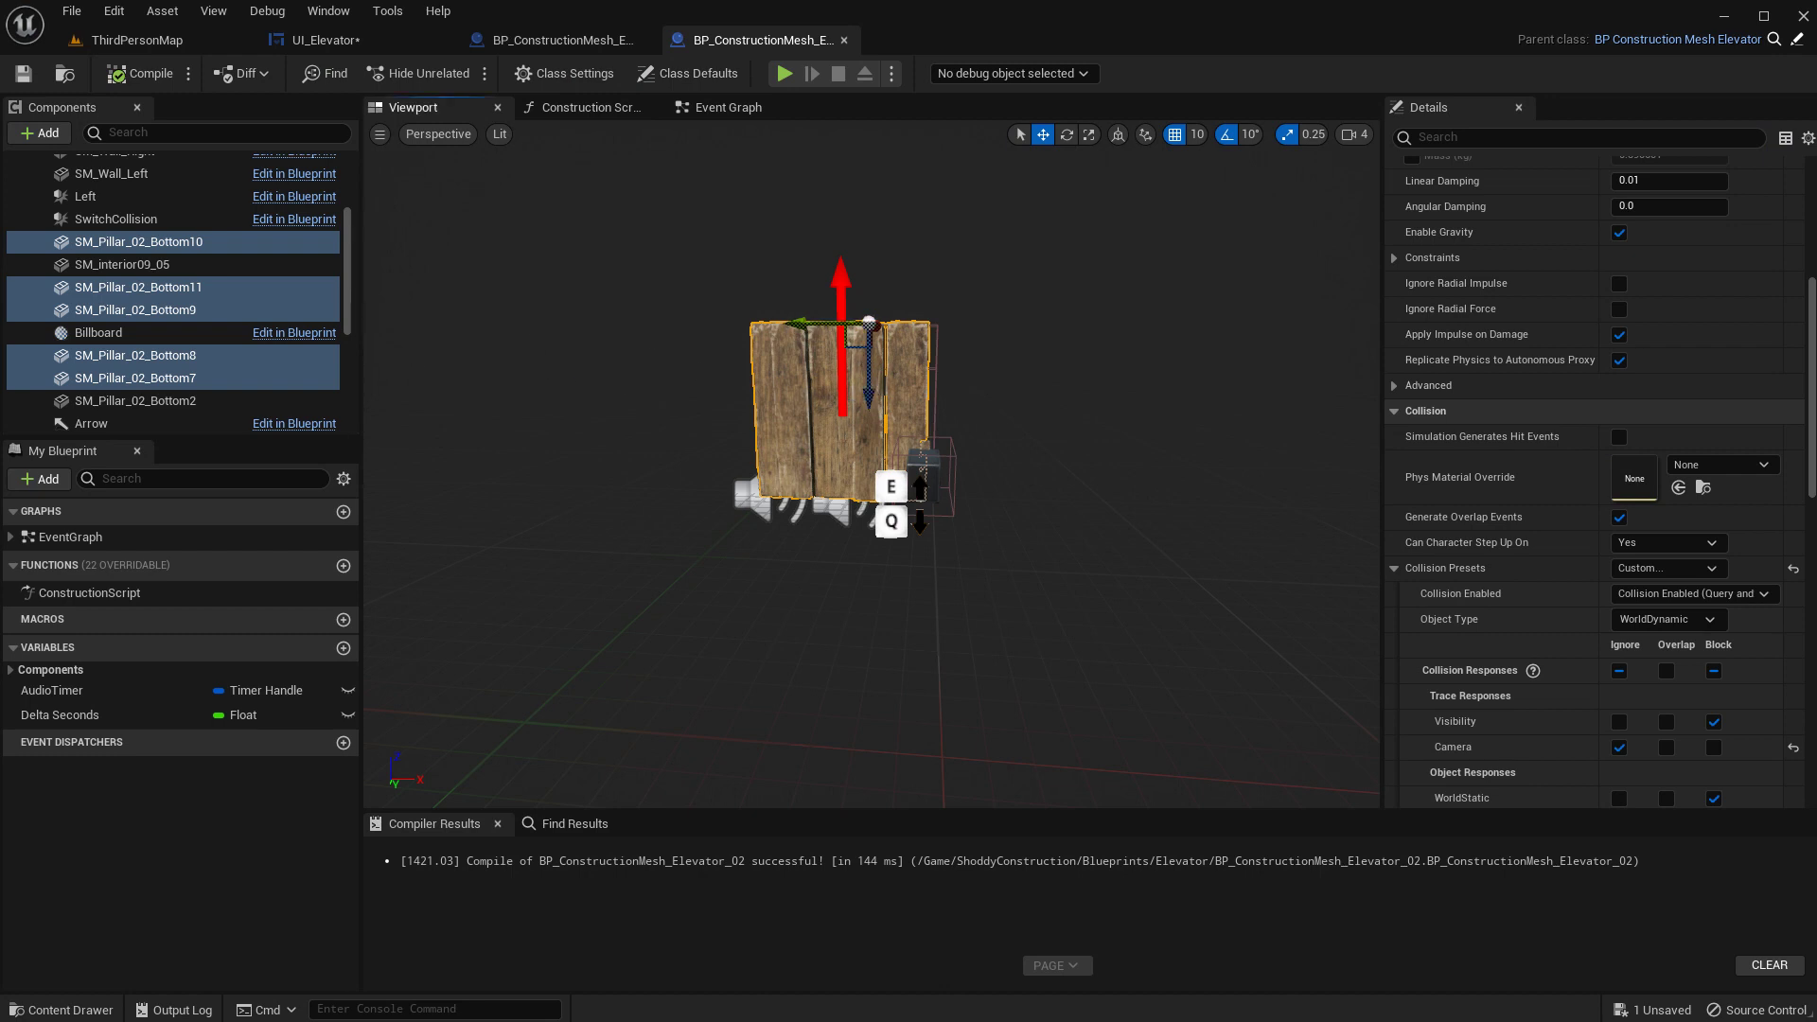
pyautogui.click(821, 427)
pyautogui.press('Delete')
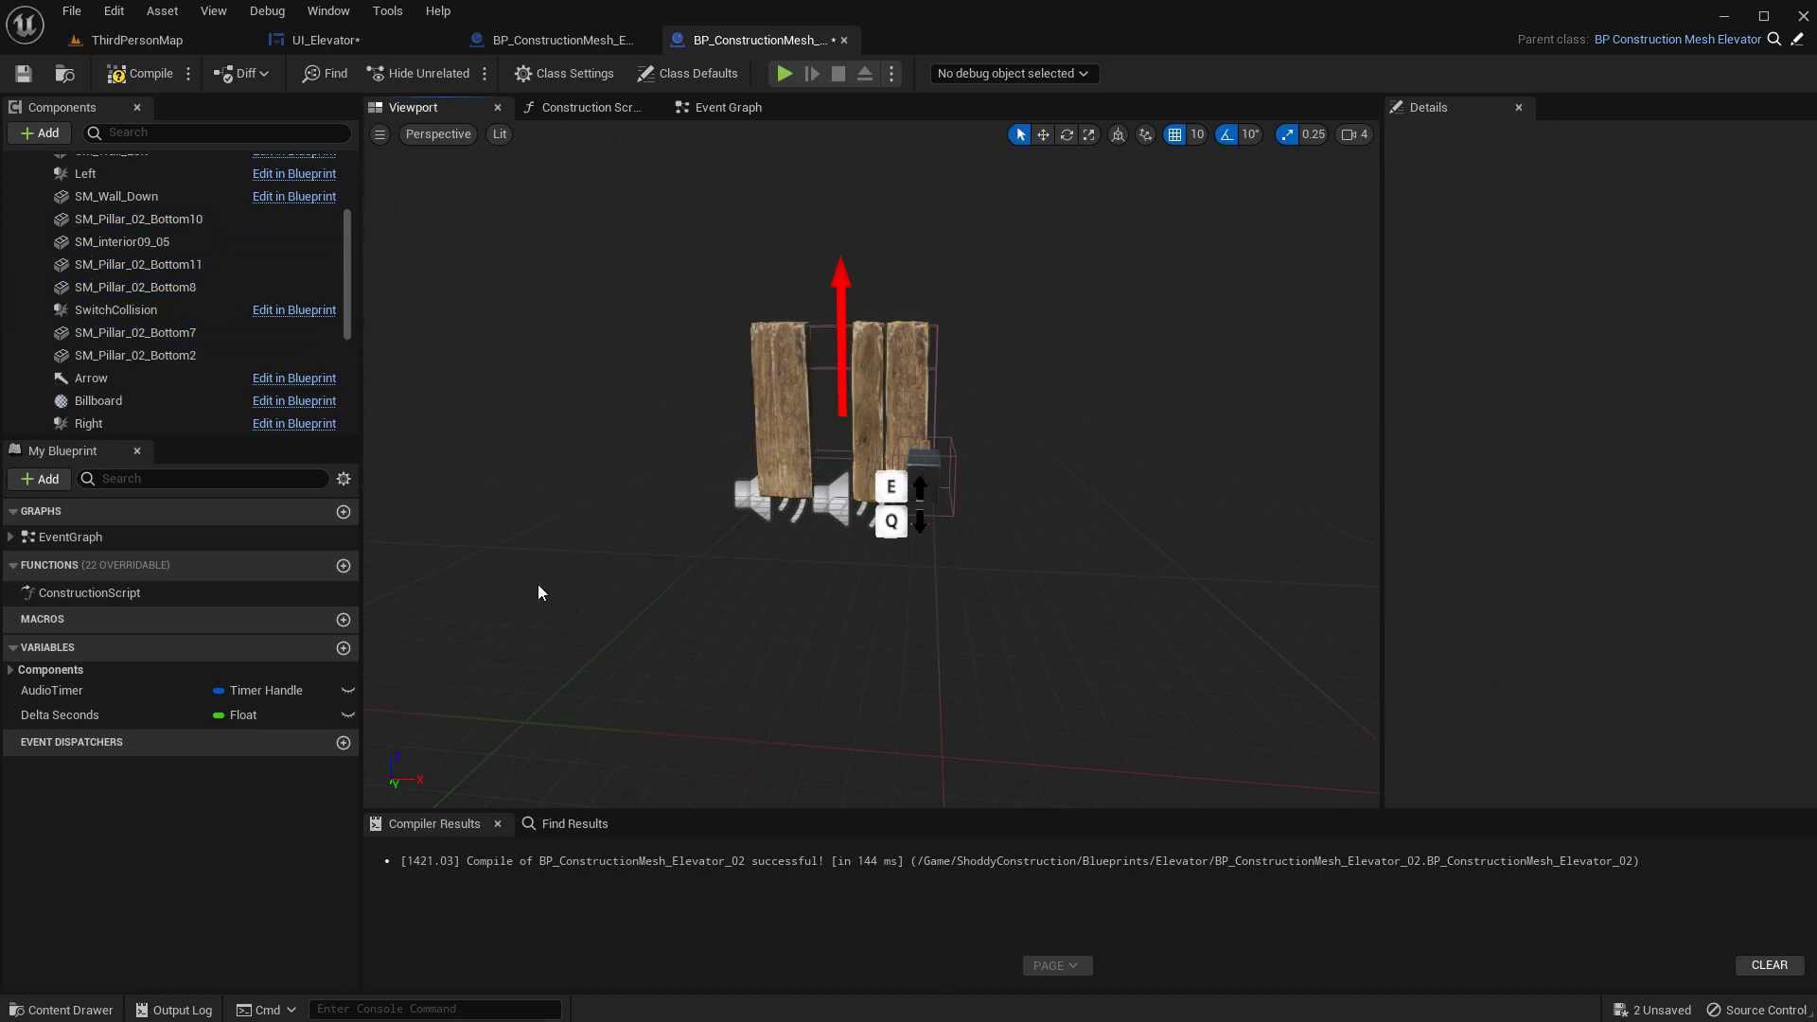
pyautogui.click(922, 376)
pyautogui.press('Delete')
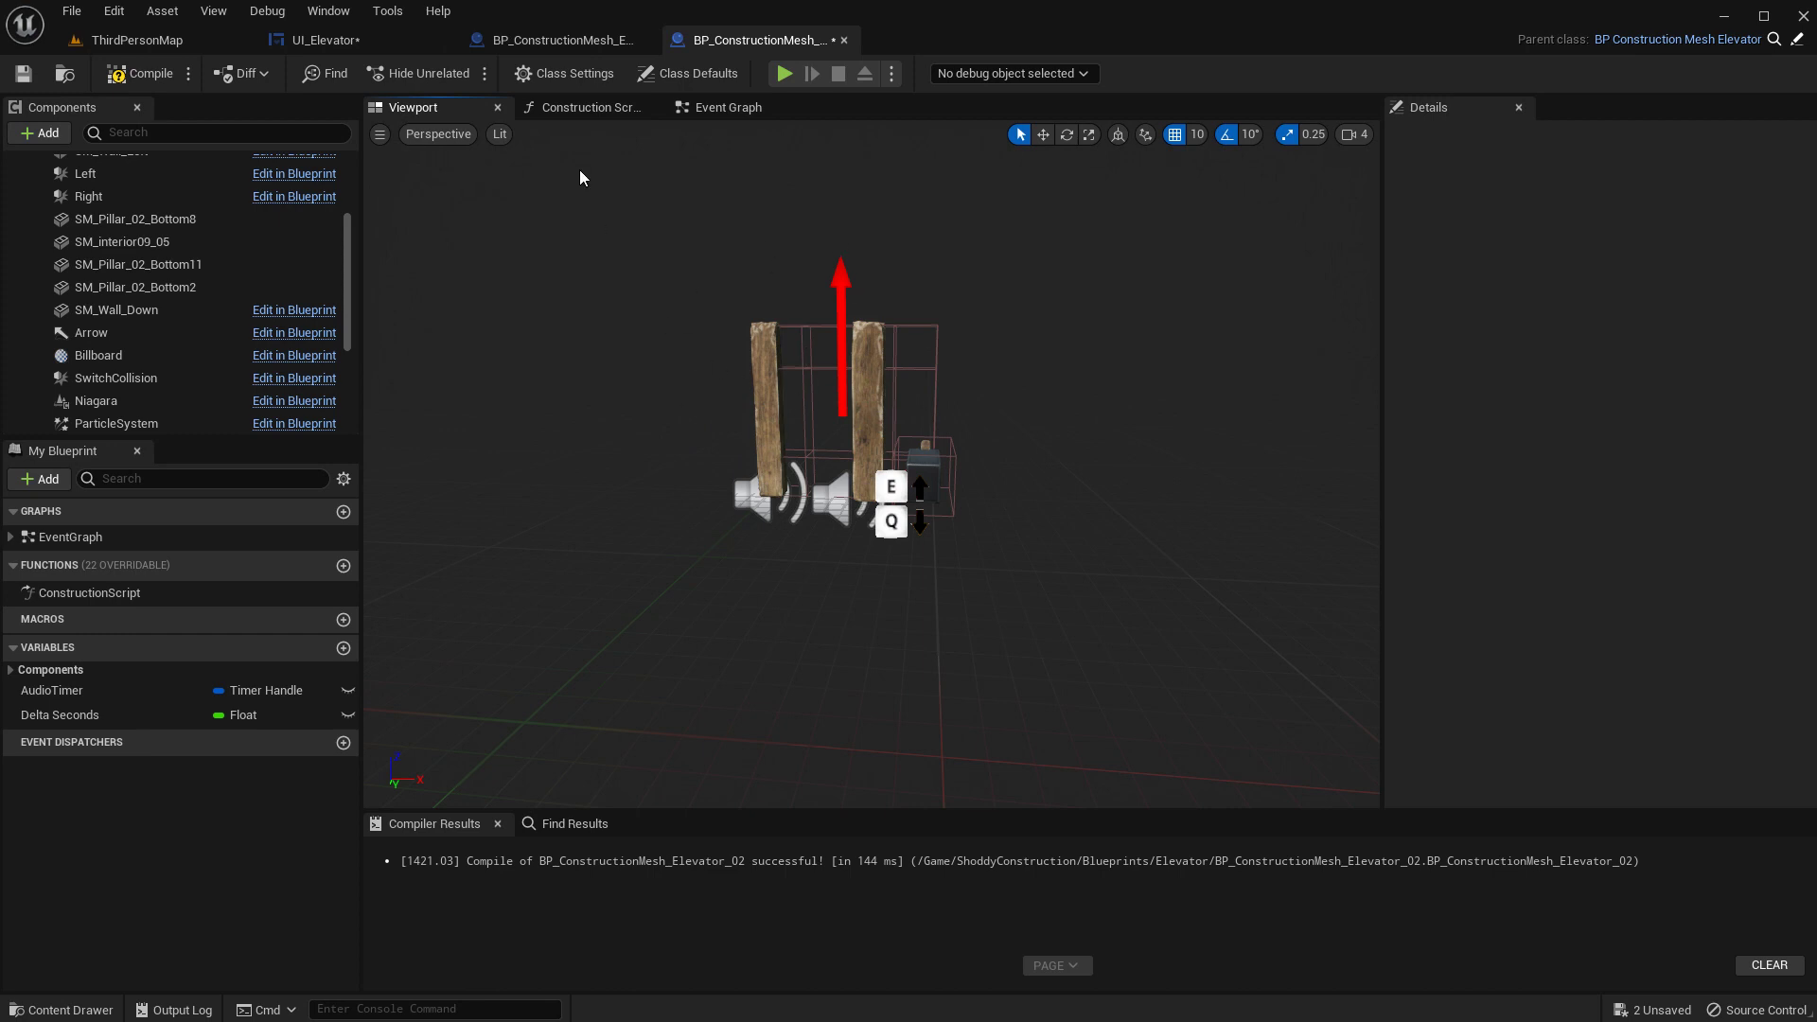
pyautogui.moveTo(670, 319)
pyautogui.mouseDown(button='right')
pyautogui.moveTo(663, 334)
pyautogui.moveTo(681, 308)
pyautogui.moveTo(670, 319)
pyautogui.mouseUp(button='right')
pyautogui.press('w')
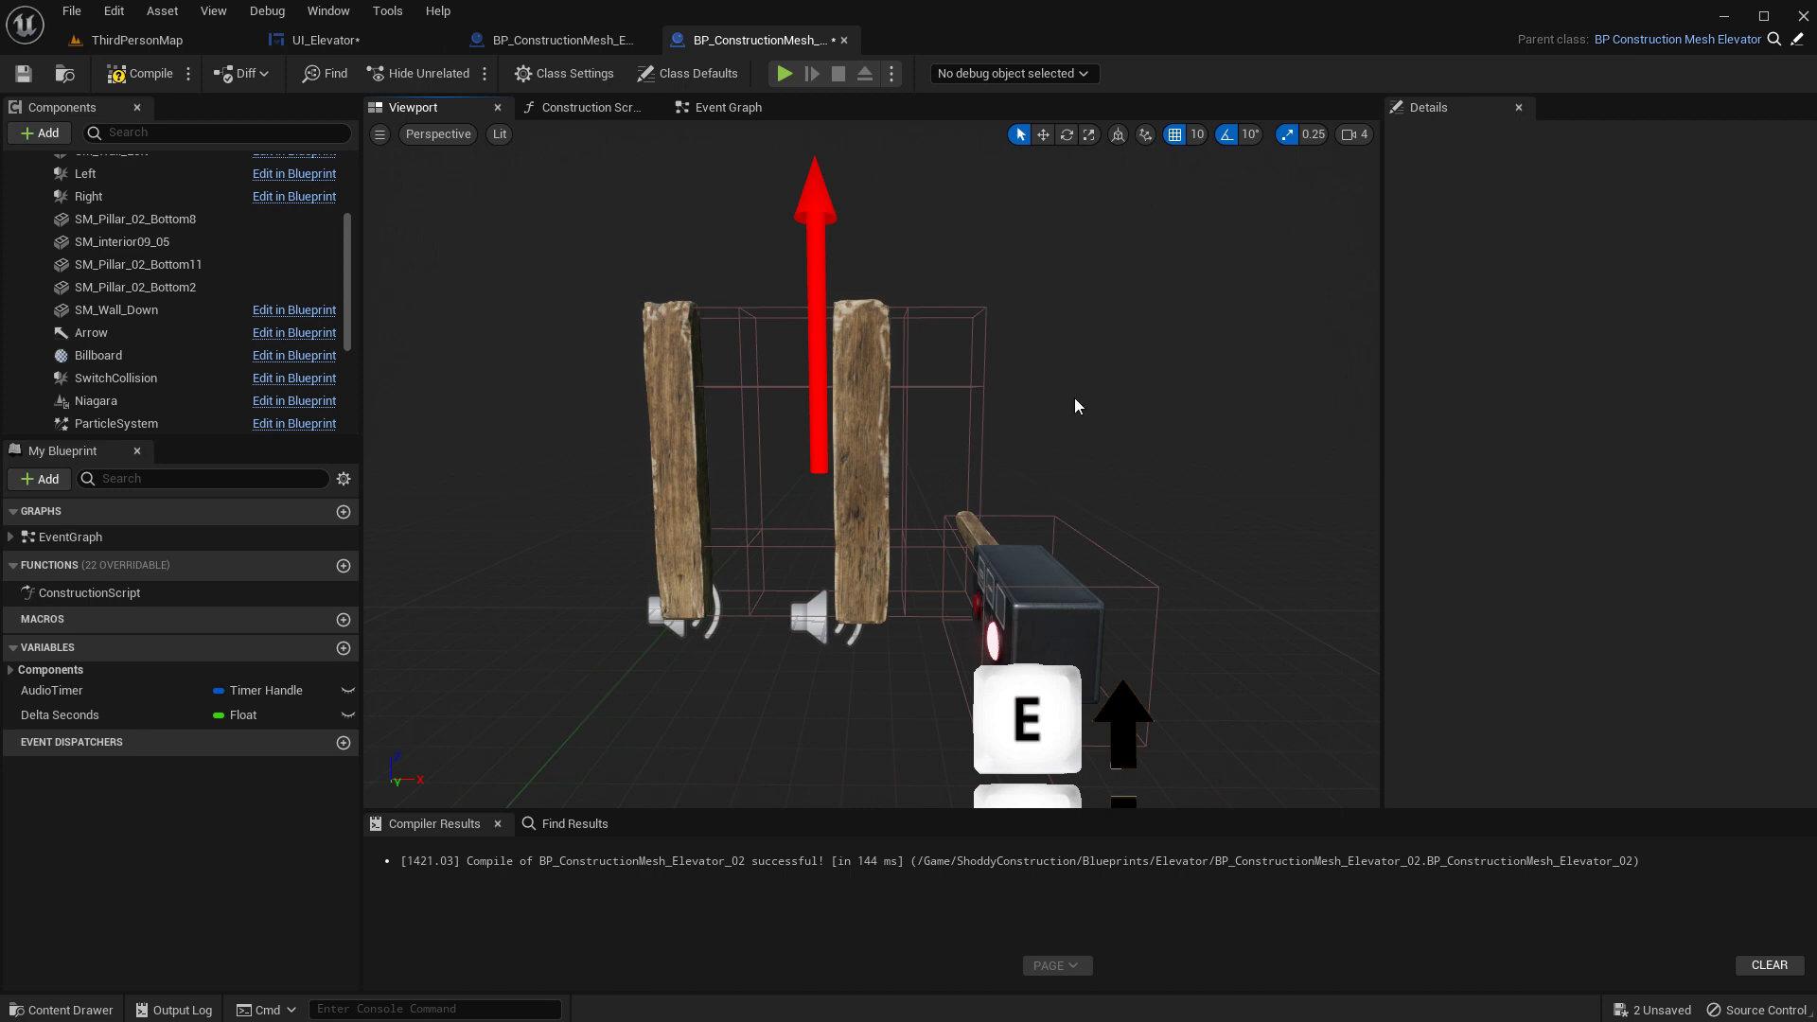
pyautogui.click(764, 303)
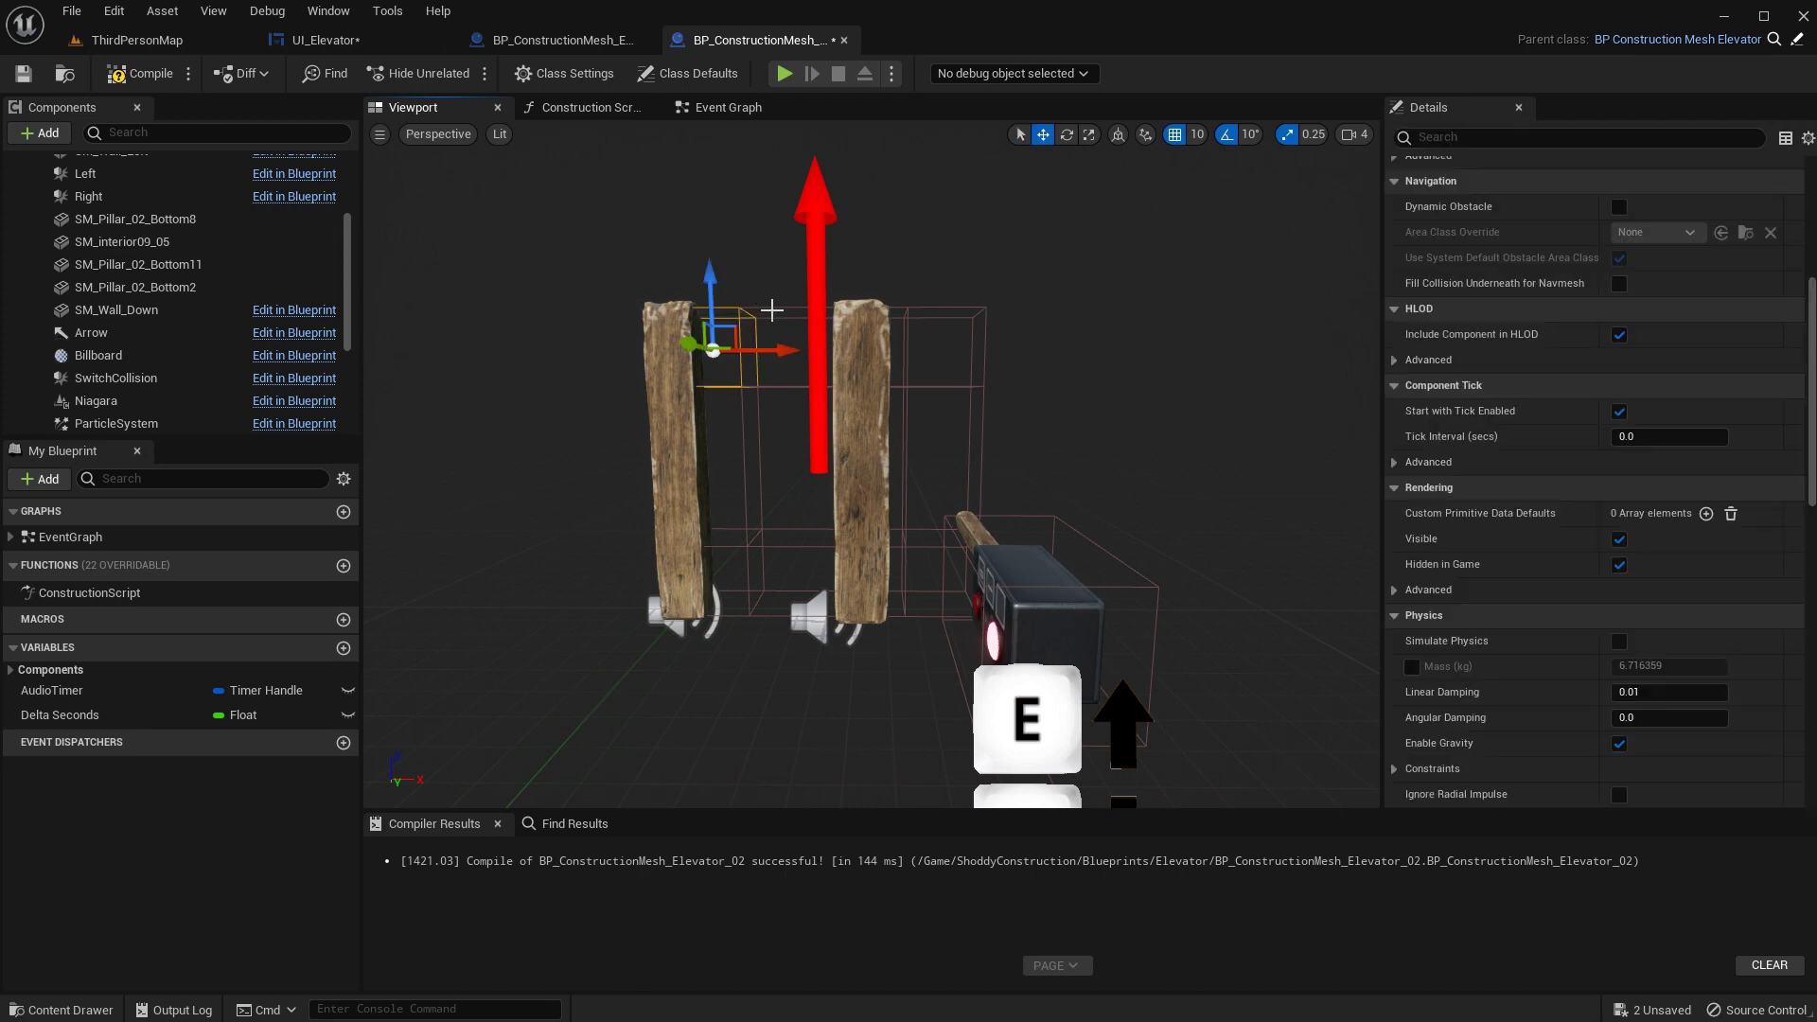
pyautogui.click(880, 310)
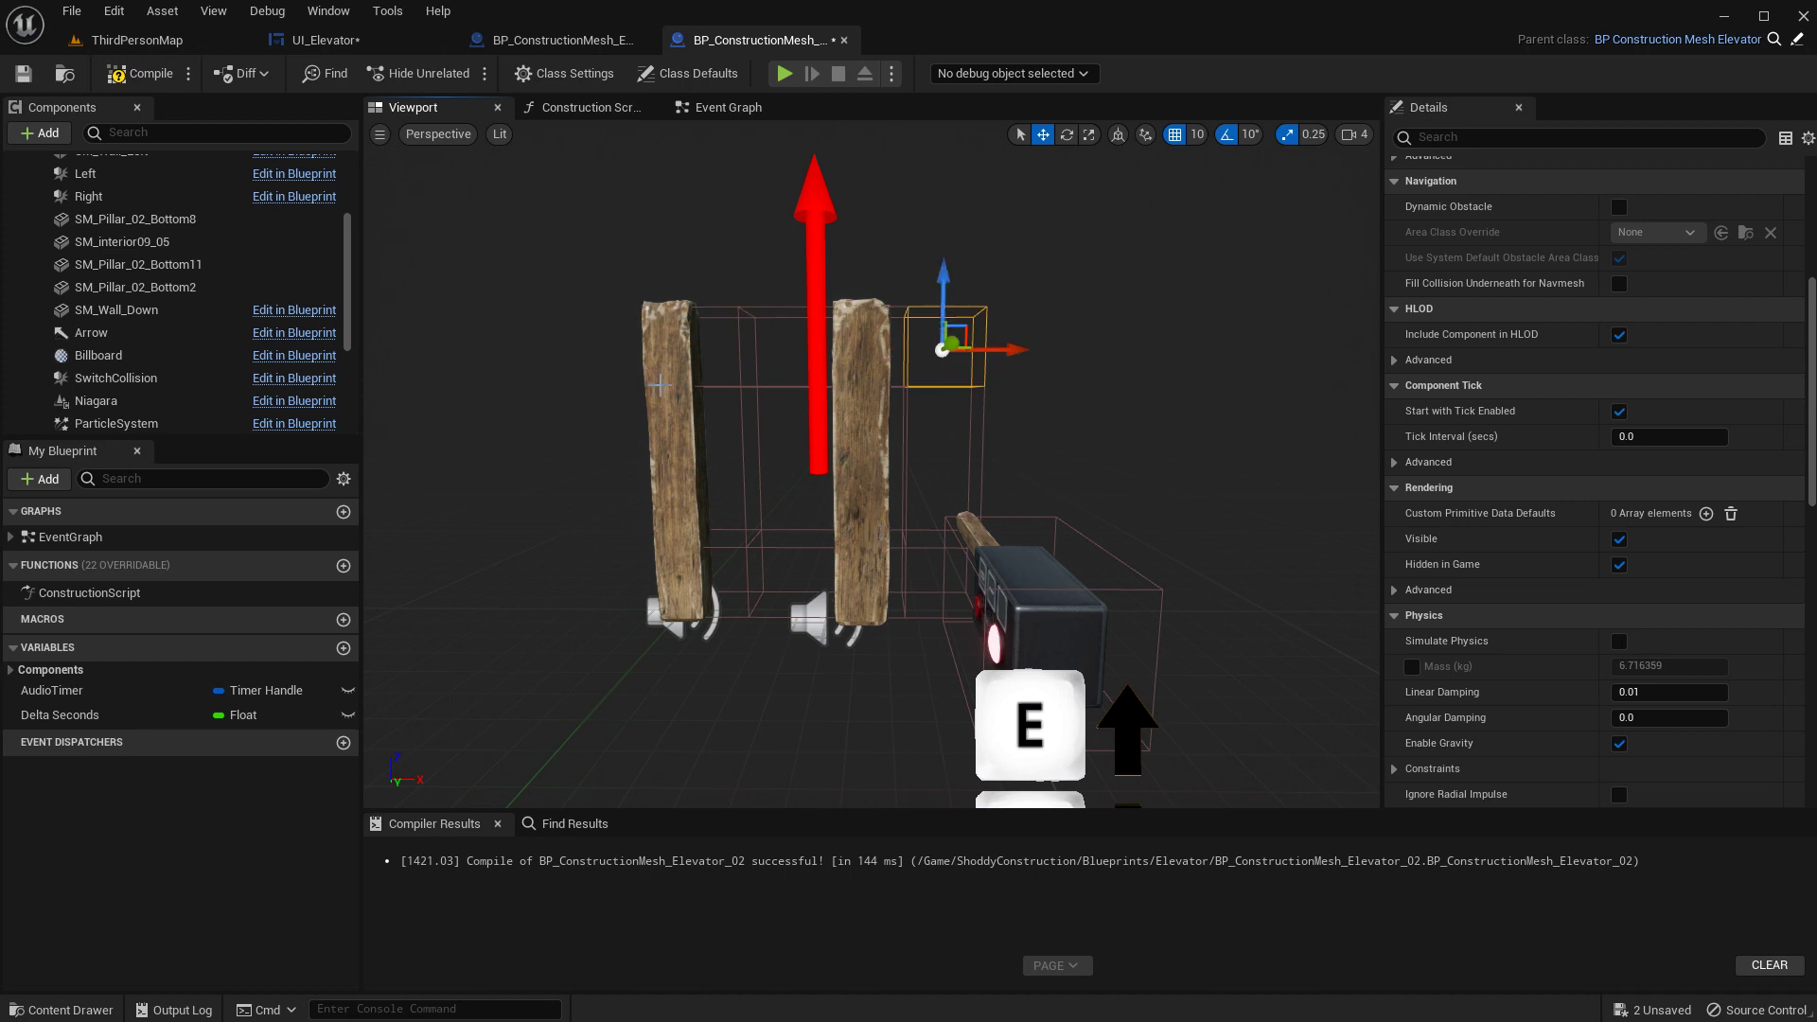
# - Play the ThirdPersonMap level and install the second Door plate item in front of the character
pyautogui.click(151, 40)
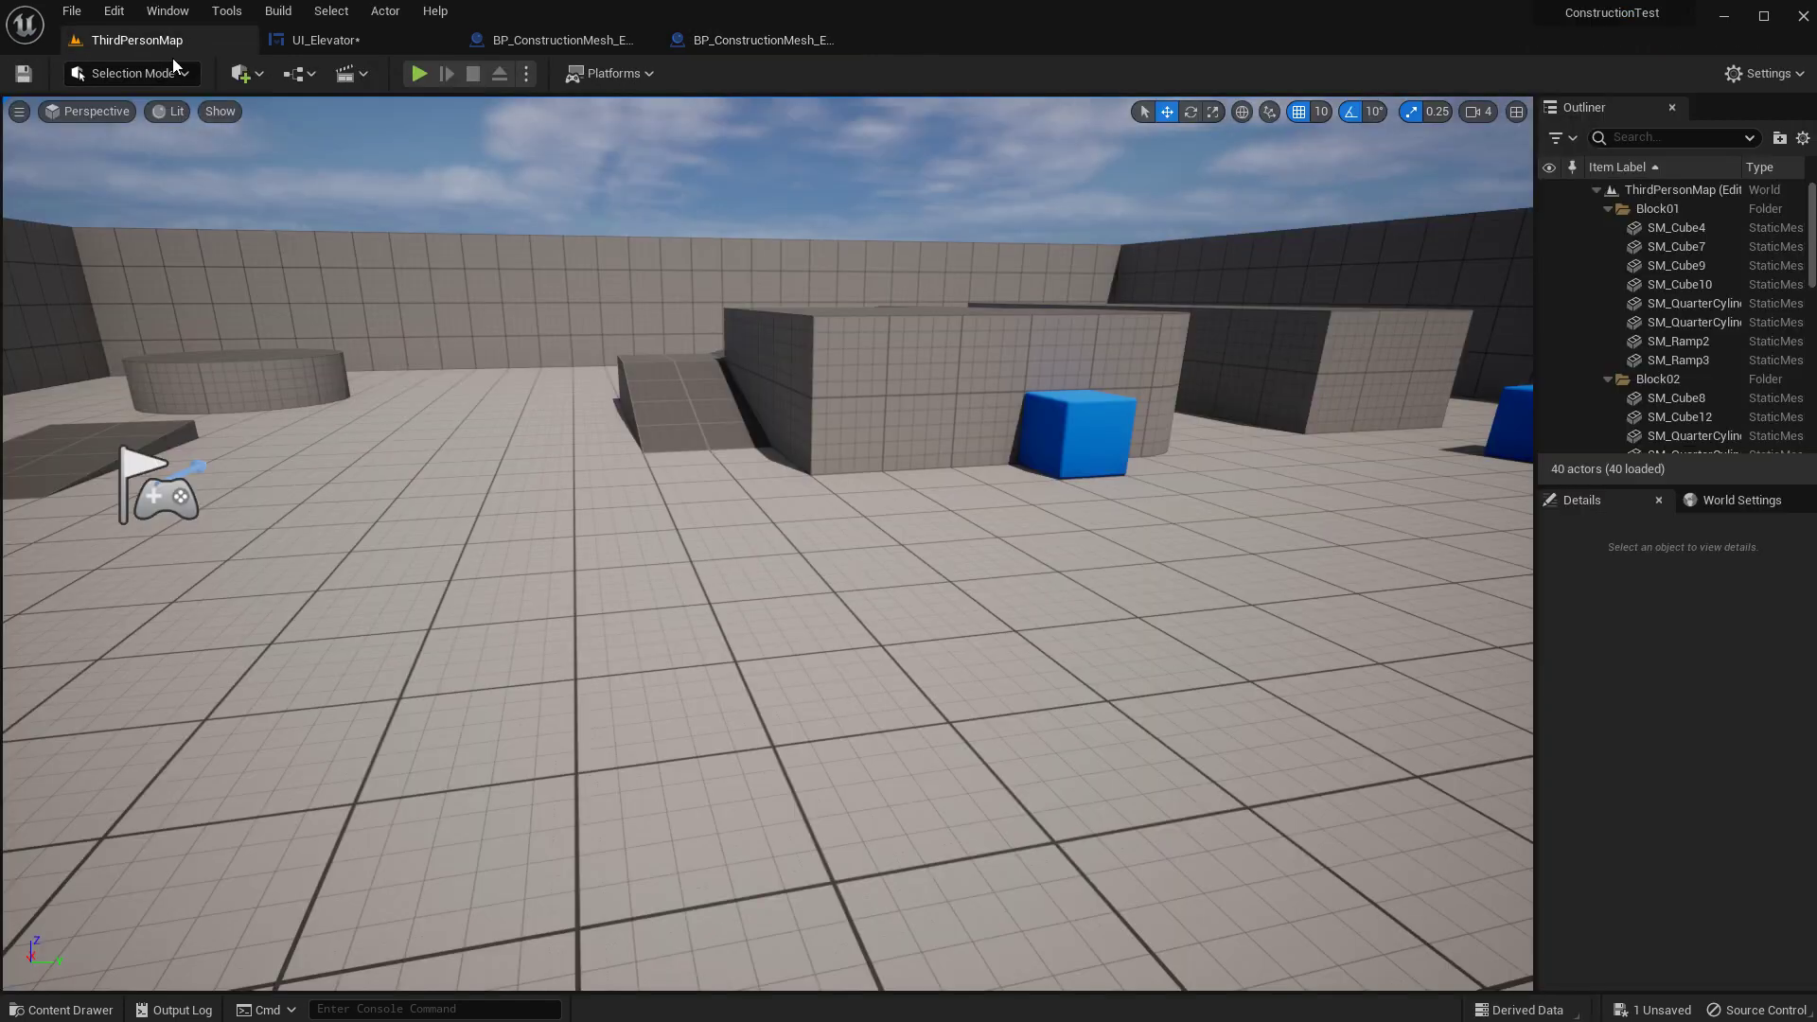
pyautogui.click(417, 74)
pyautogui.press('Tab')
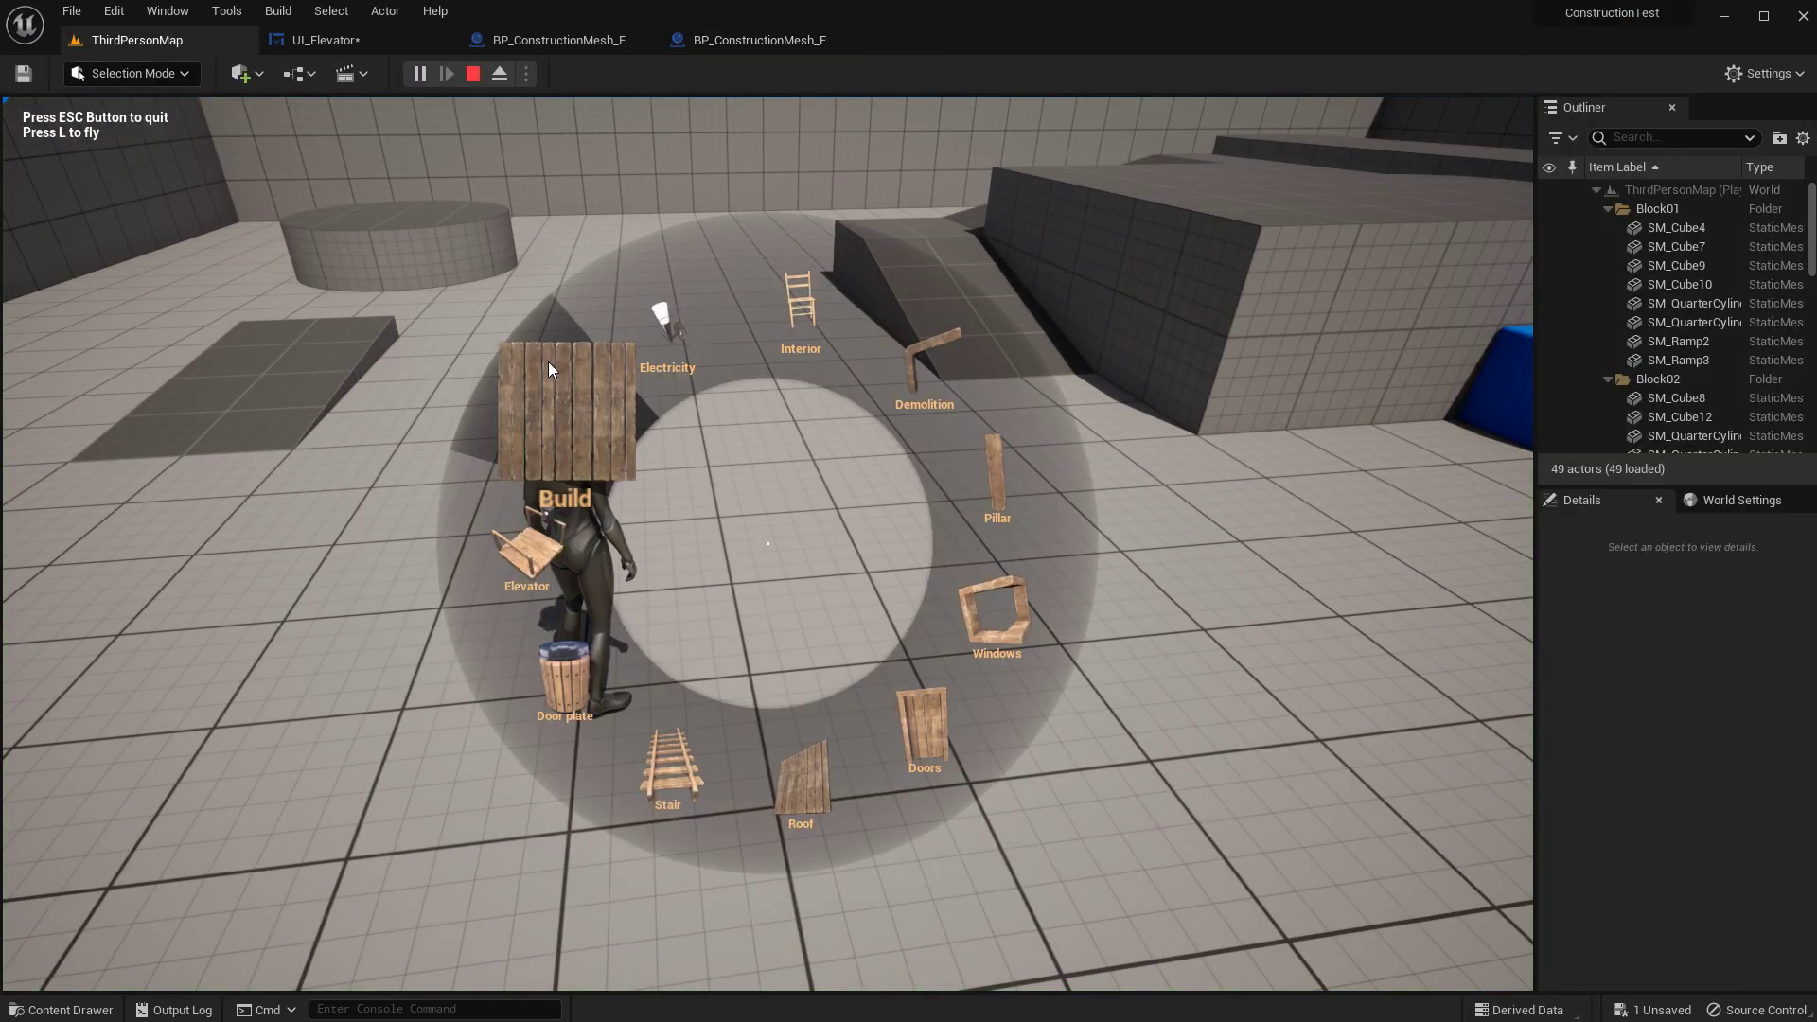
pyautogui.click(566, 668)
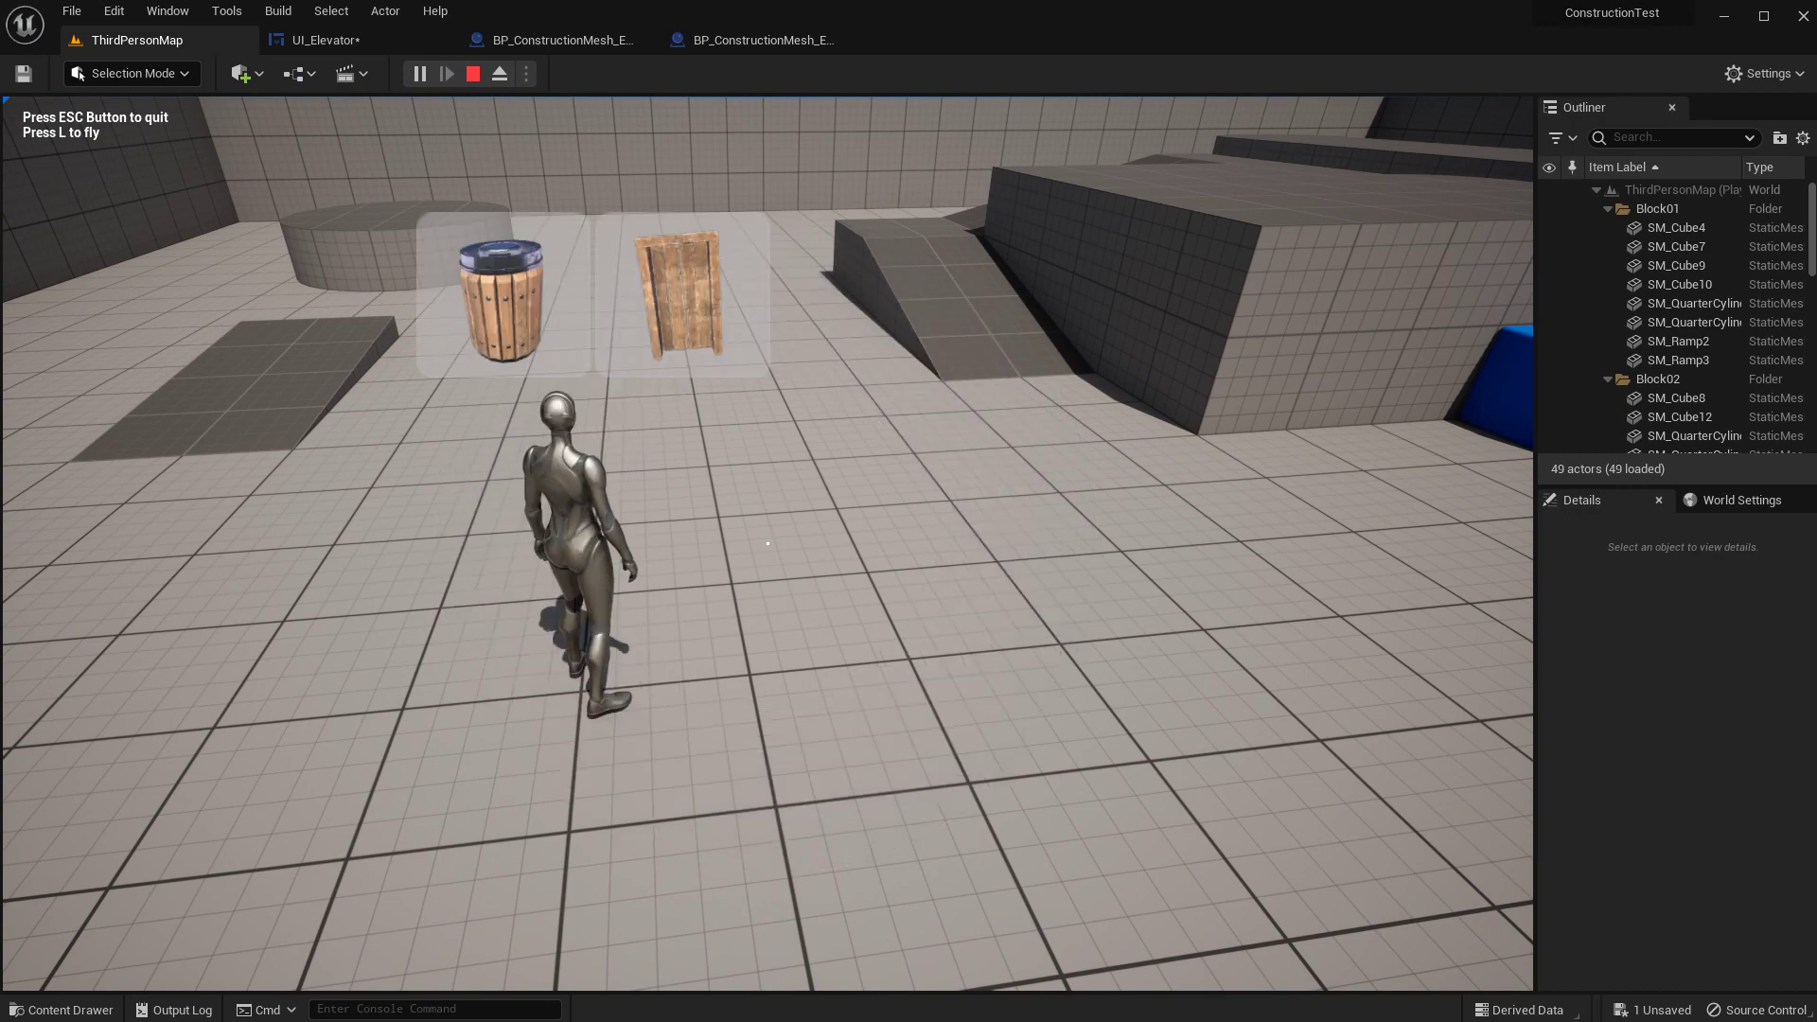
pyautogui.click(511, 308)
pyautogui.press('Tab')
pyautogui.click(565, 698)
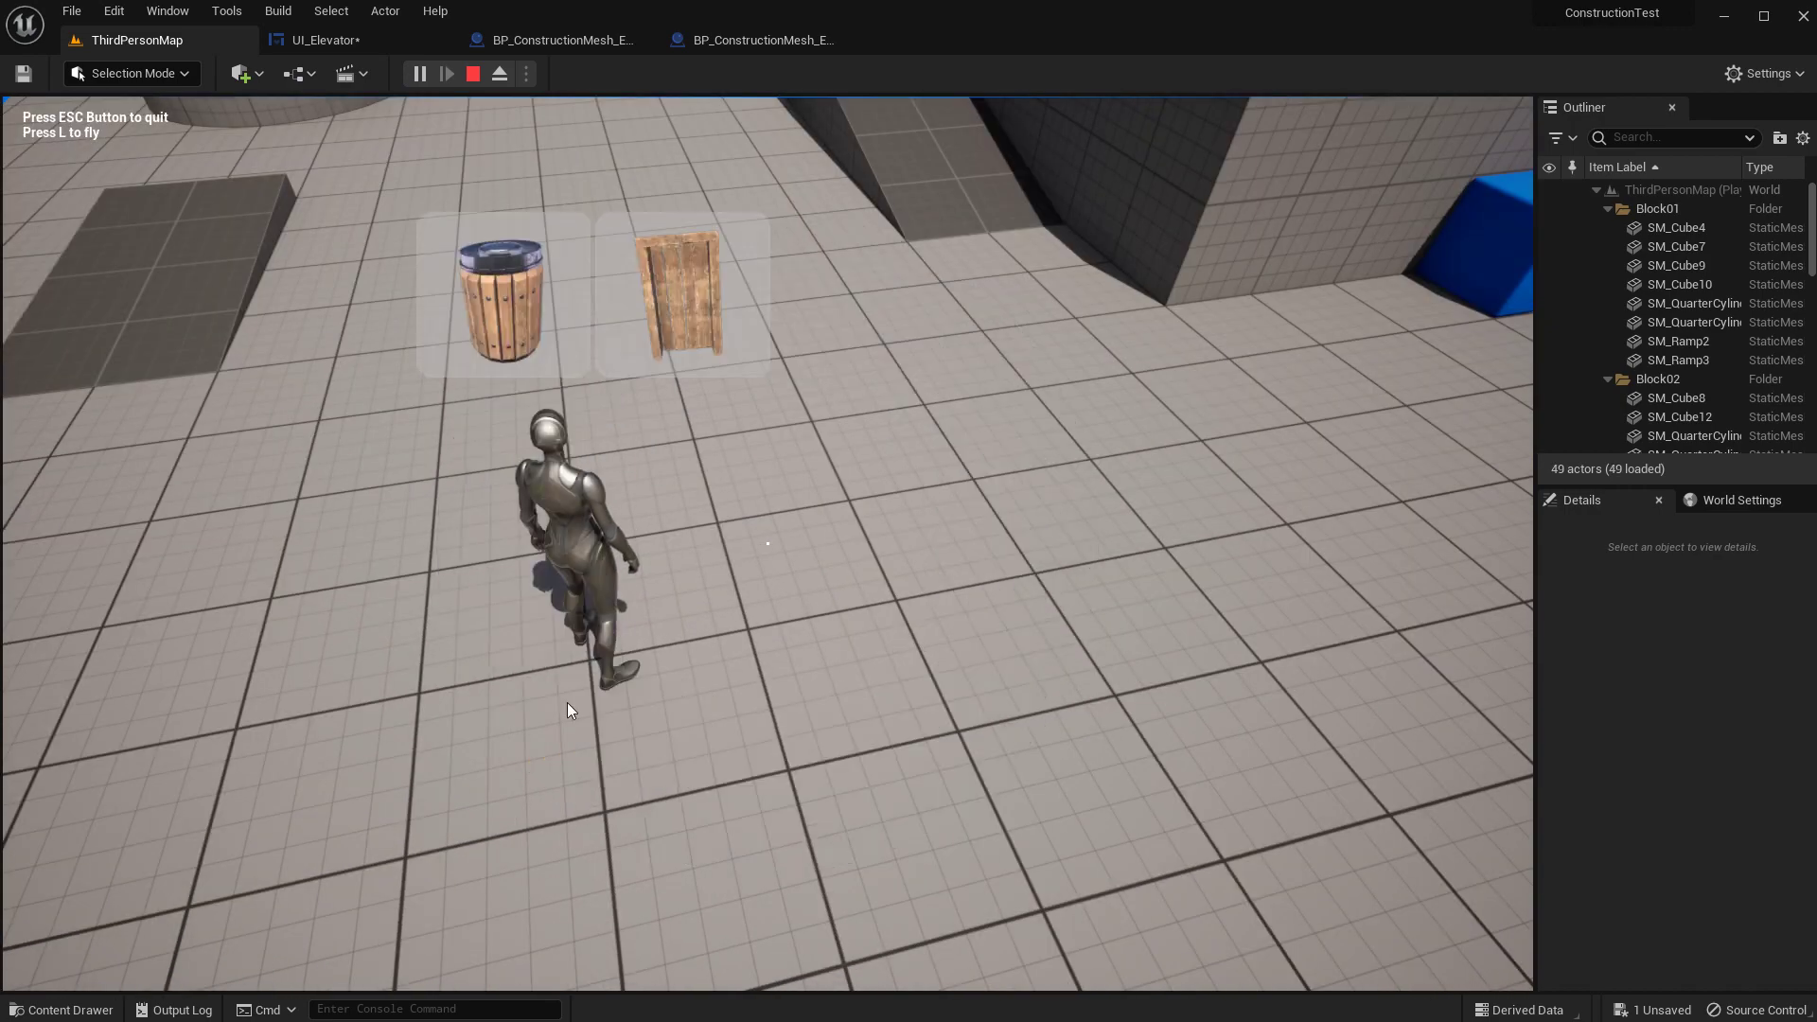
pyautogui.click(670, 307)
pyautogui.click(767, 543)
pyautogui.press('e')
pyautogui.click(757, 547)
pyautogui.press('a')
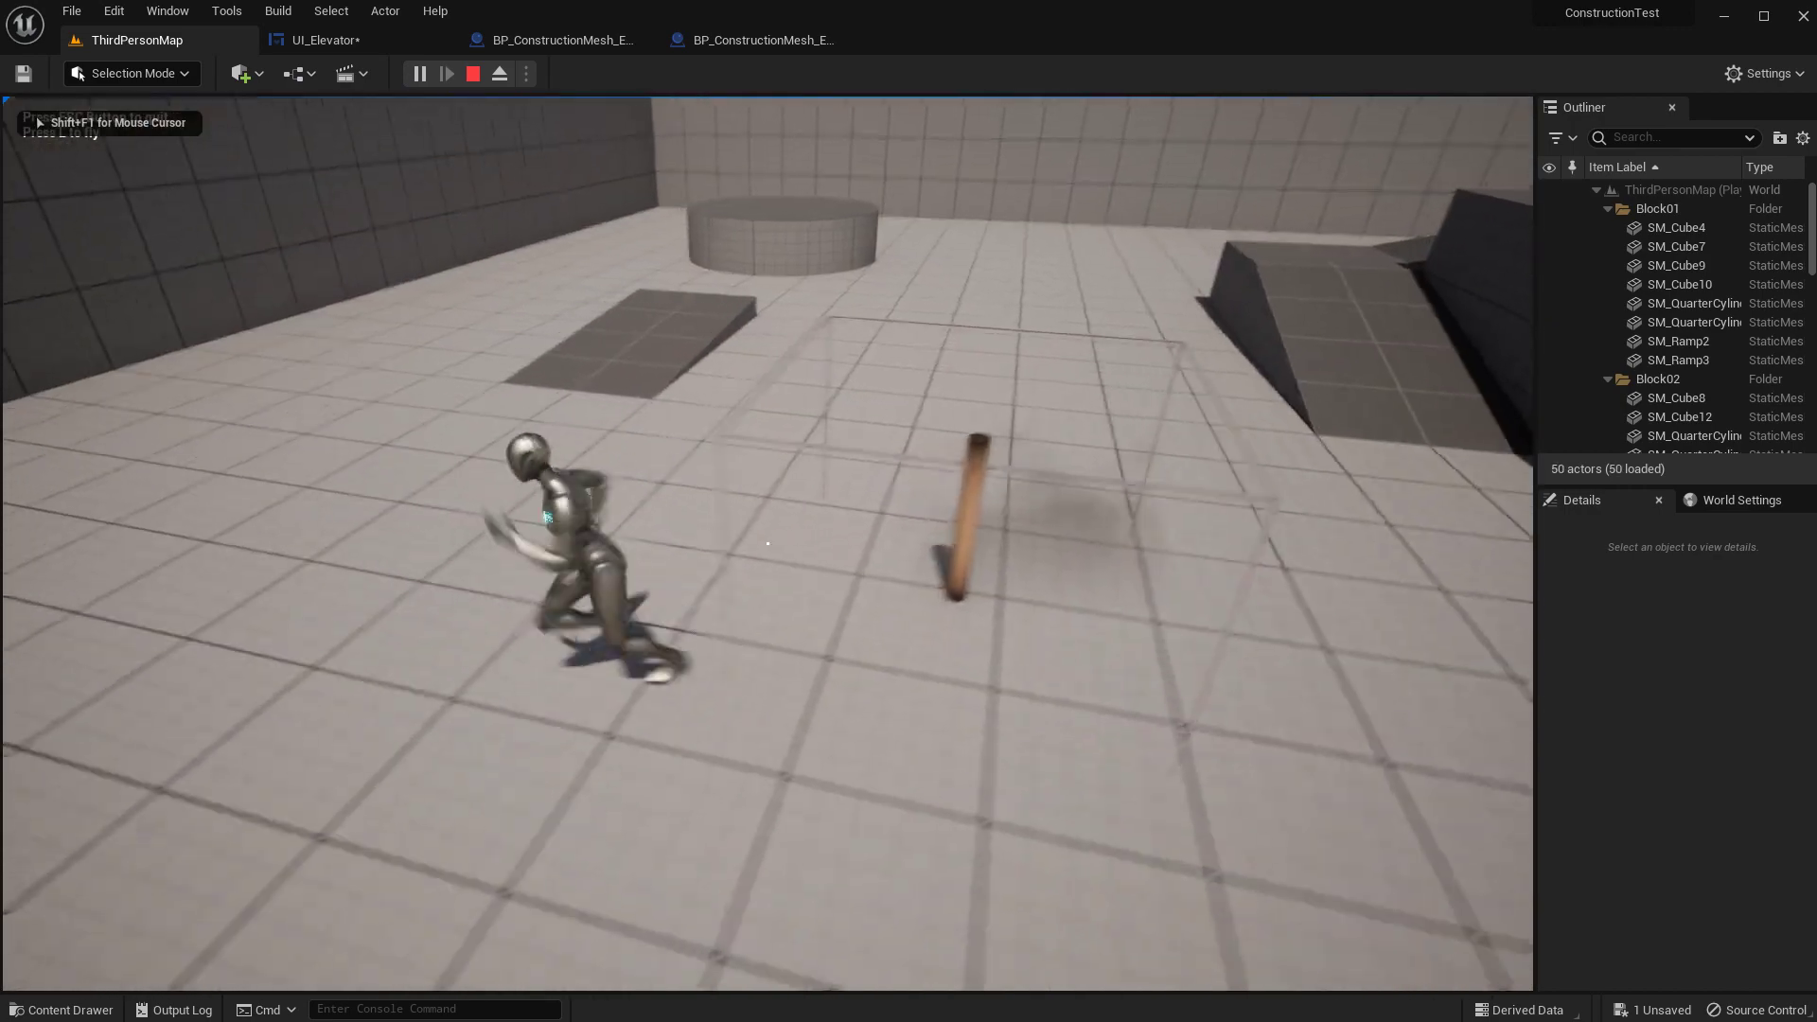
# - Install the first Elevator item near the door plate post, step onto its platform and operate it
pyautogui.press('Tab')
pyautogui.click(527, 541)
pyautogui.click(497, 327)
pyautogui.click(767, 543)
pyautogui.press('w')
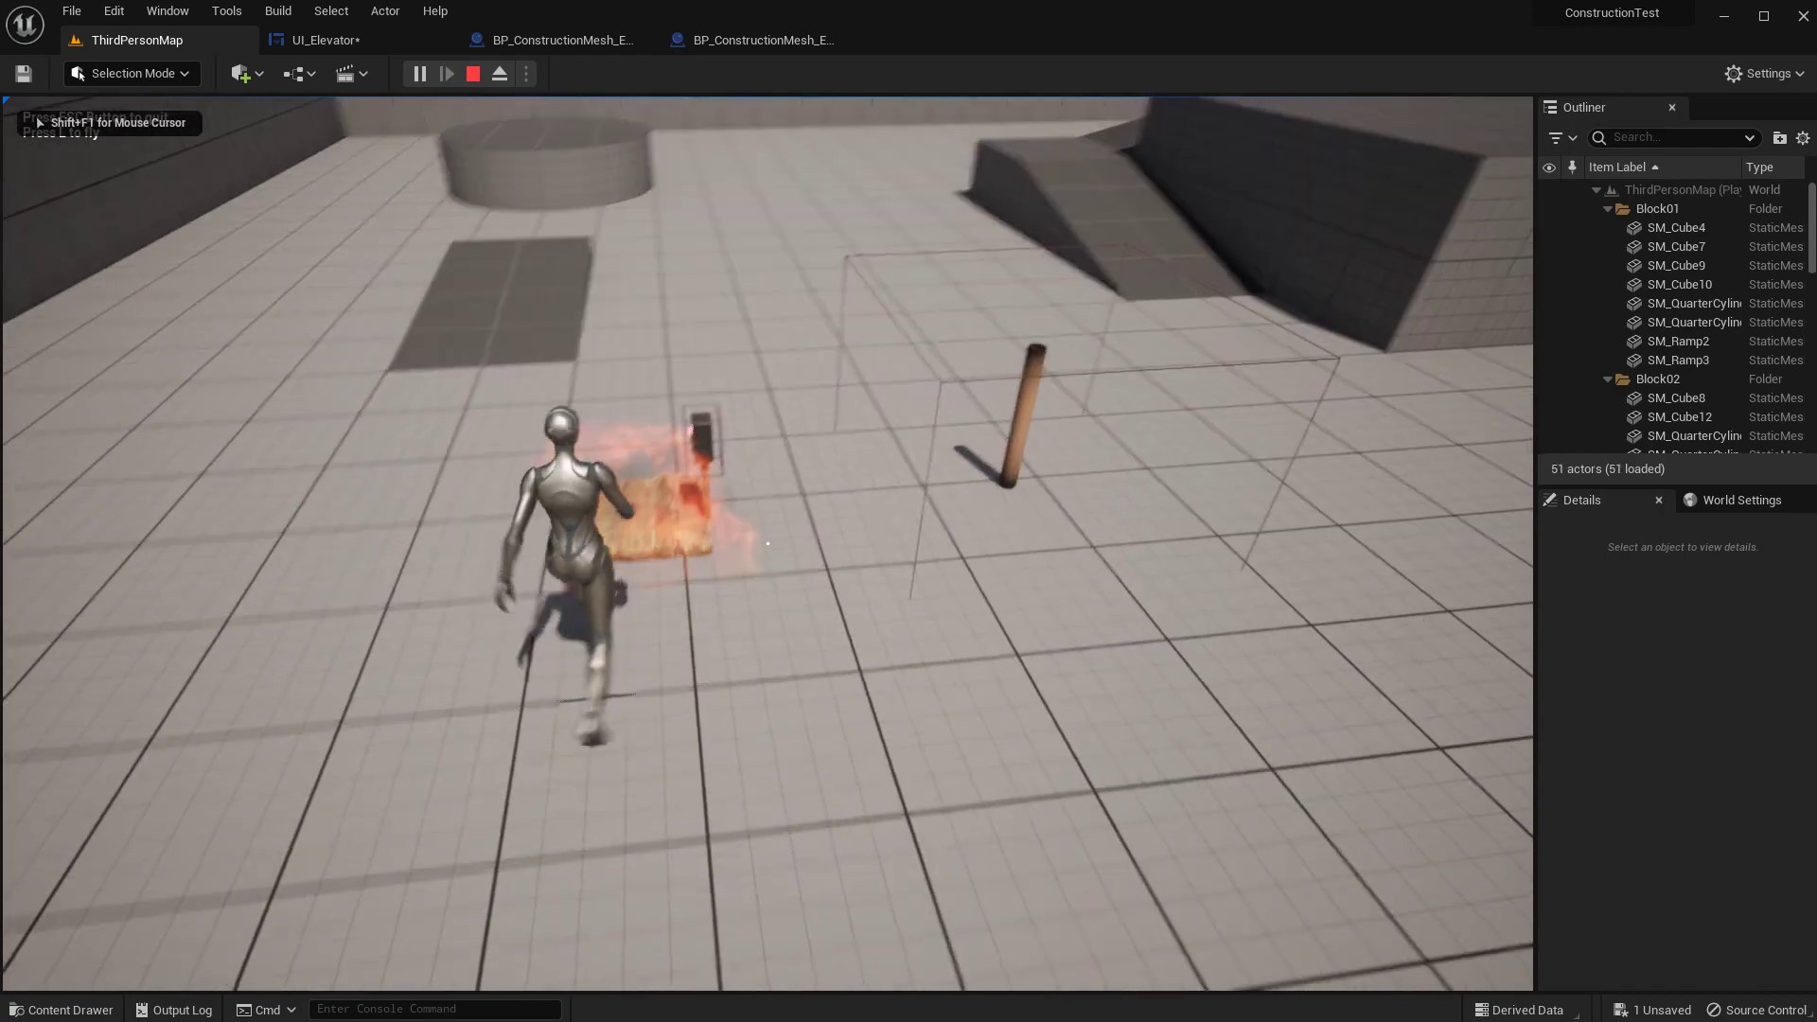
pyautogui.press('d')
pyautogui.press('e')
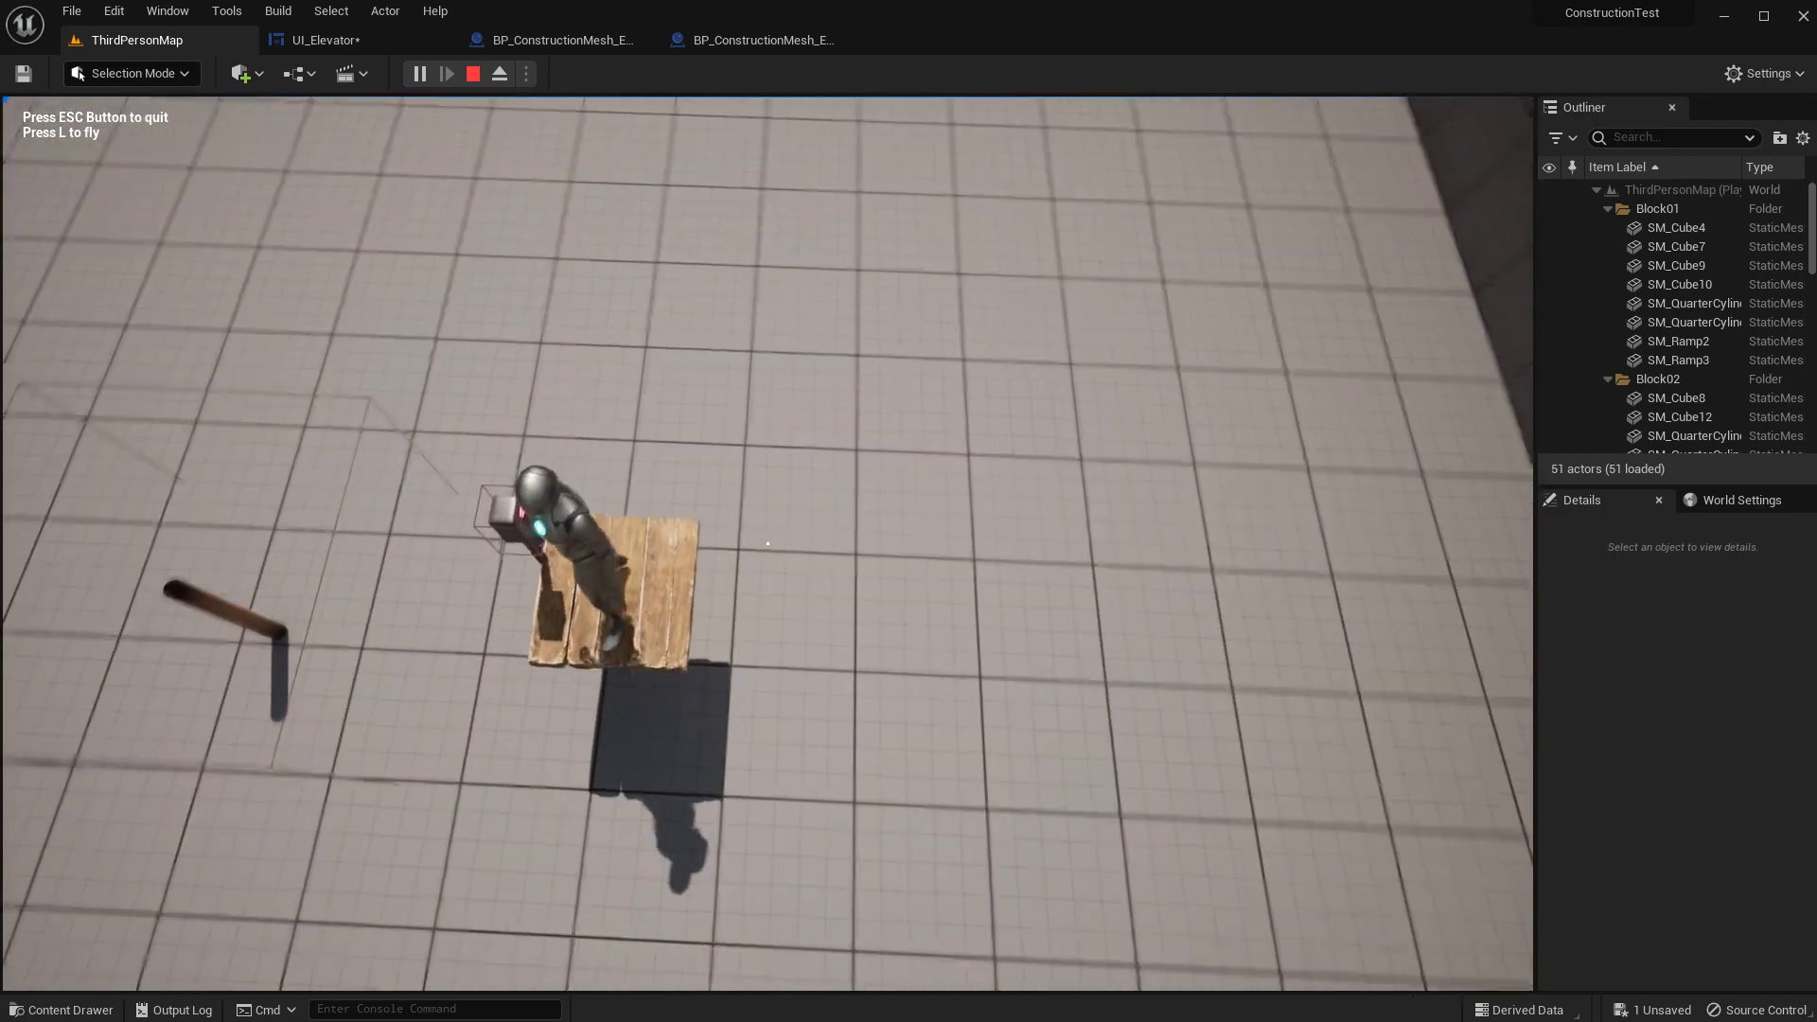
pyautogui.press('q')
# - Install the first Build panel flat against the raised elevator platform, rotated to X -90 and Z 90, inspect it and stop the play session
pyautogui.click(7, 463)
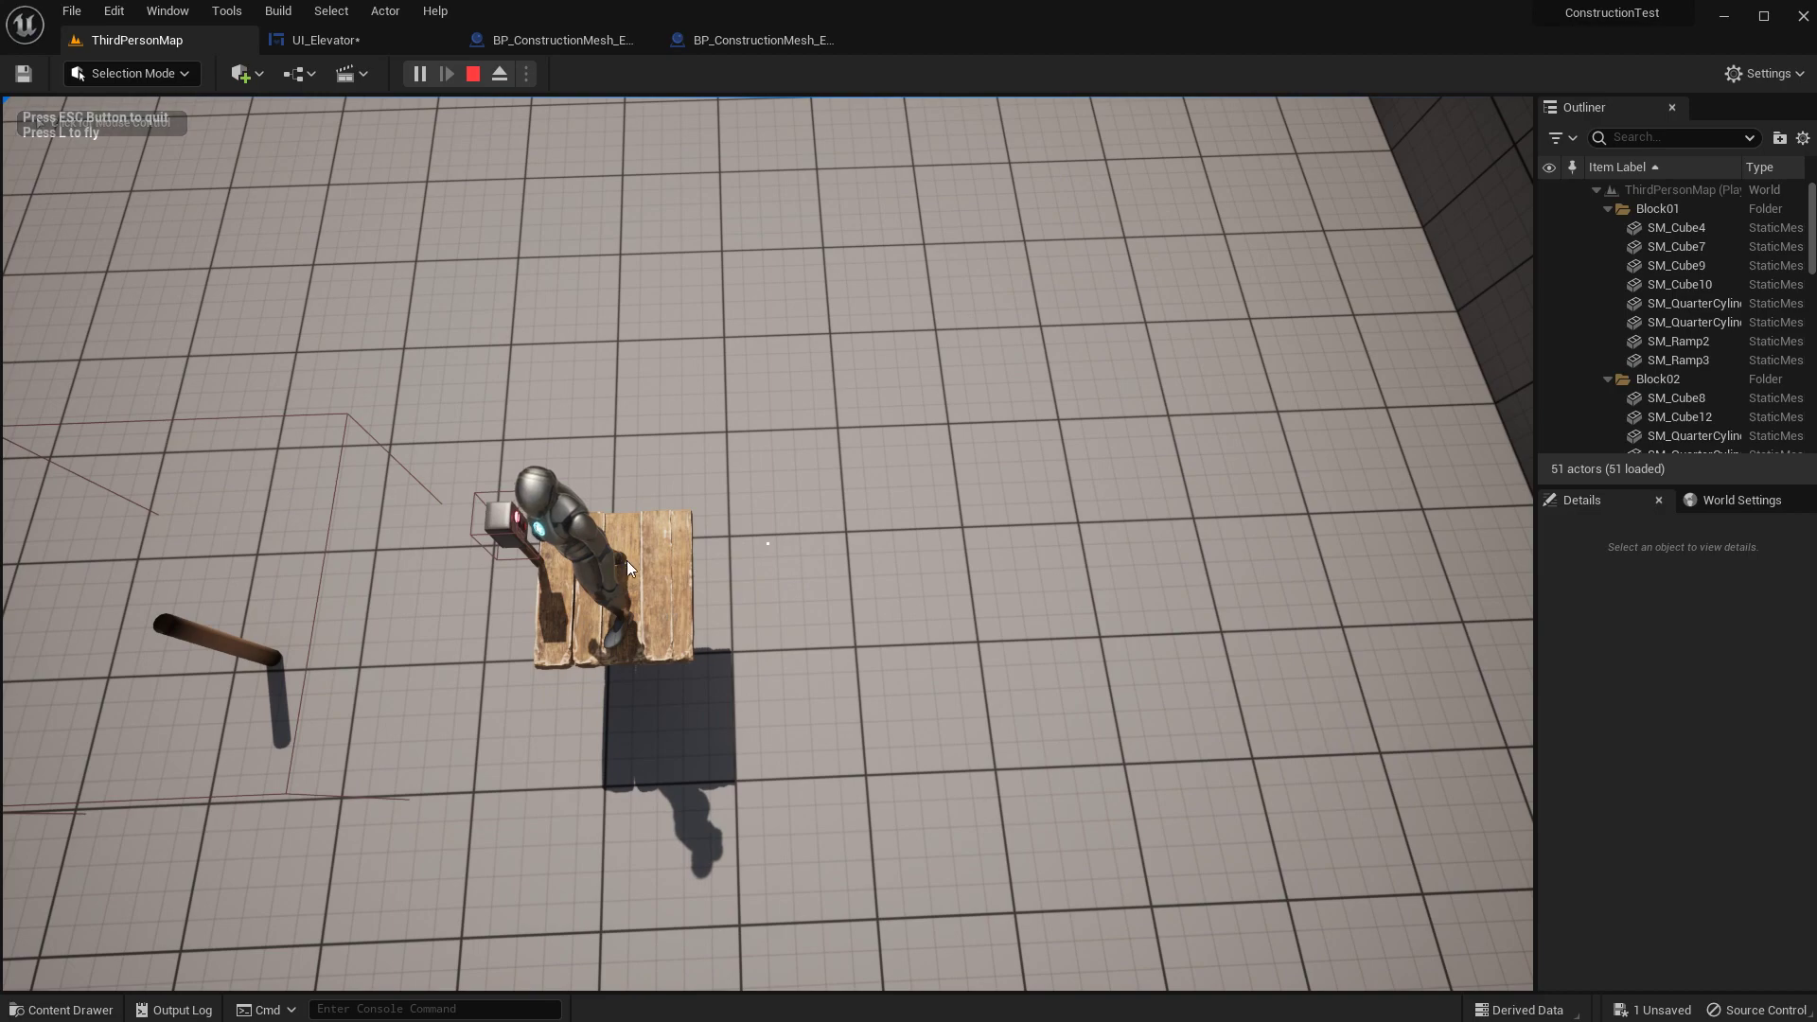
pyautogui.press('q')
pyautogui.click(555, 447)
pyautogui.click(479, 341)
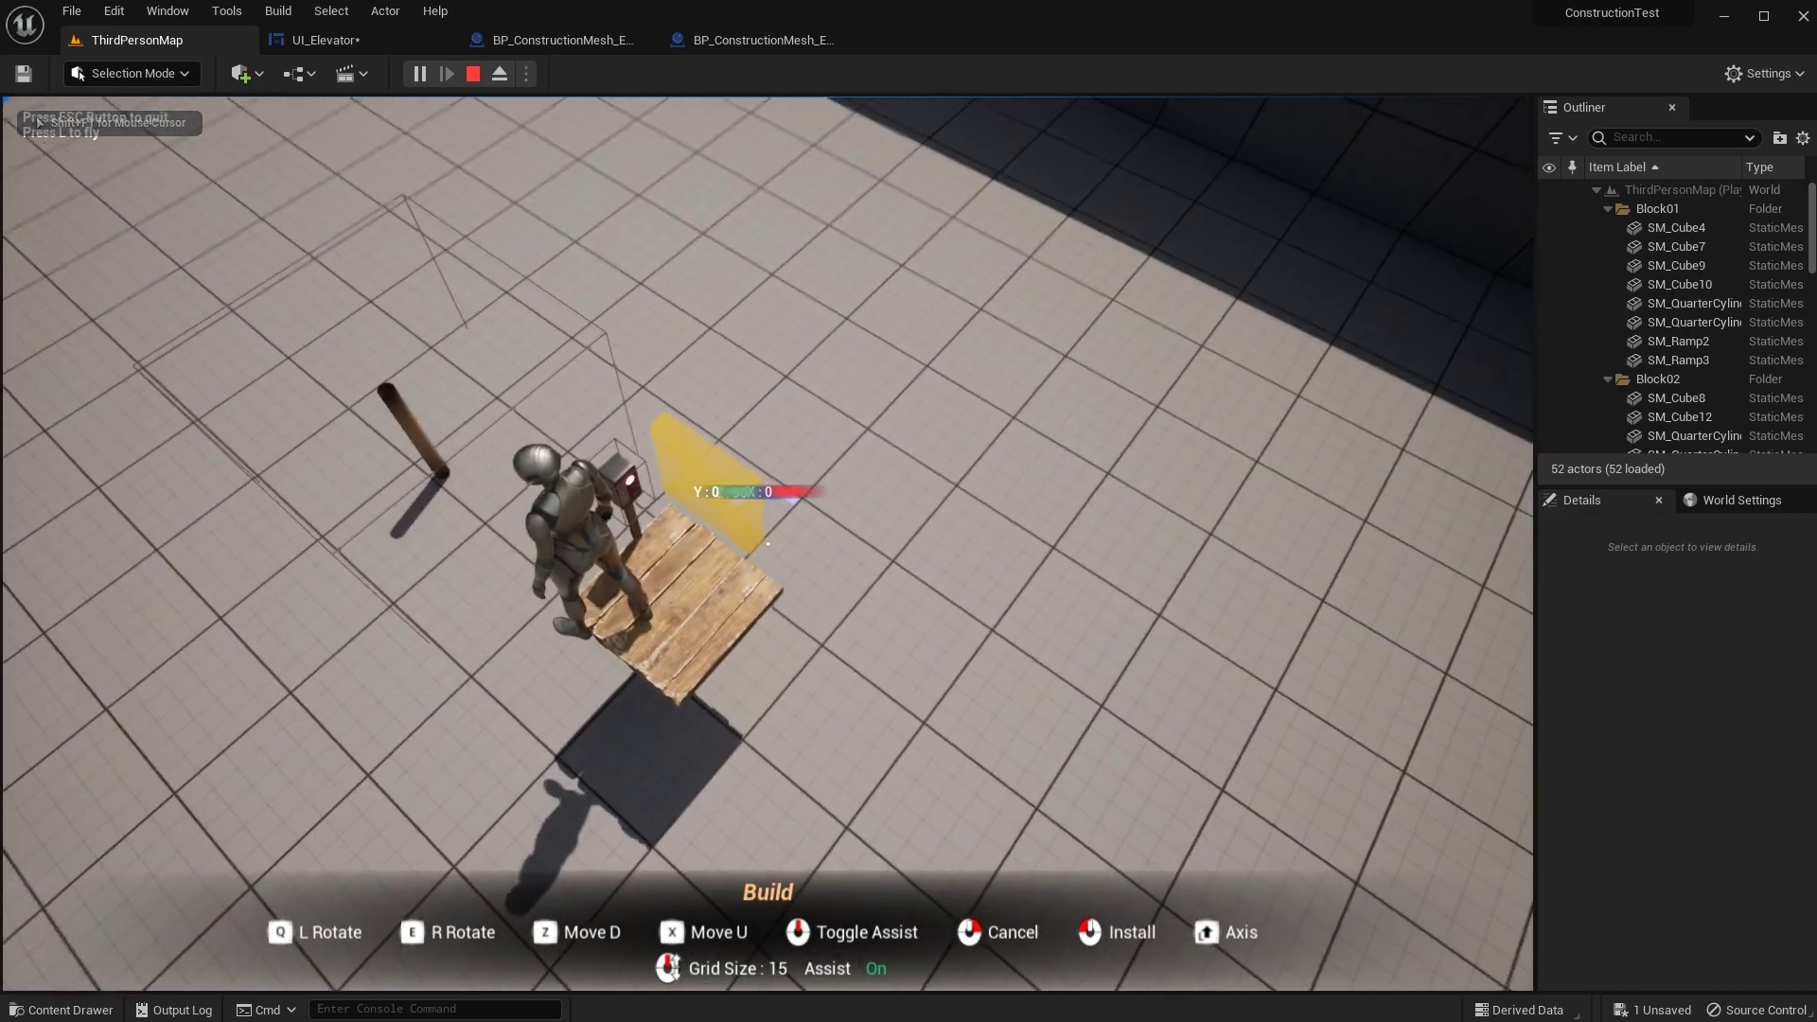
pyautogui.press('e')
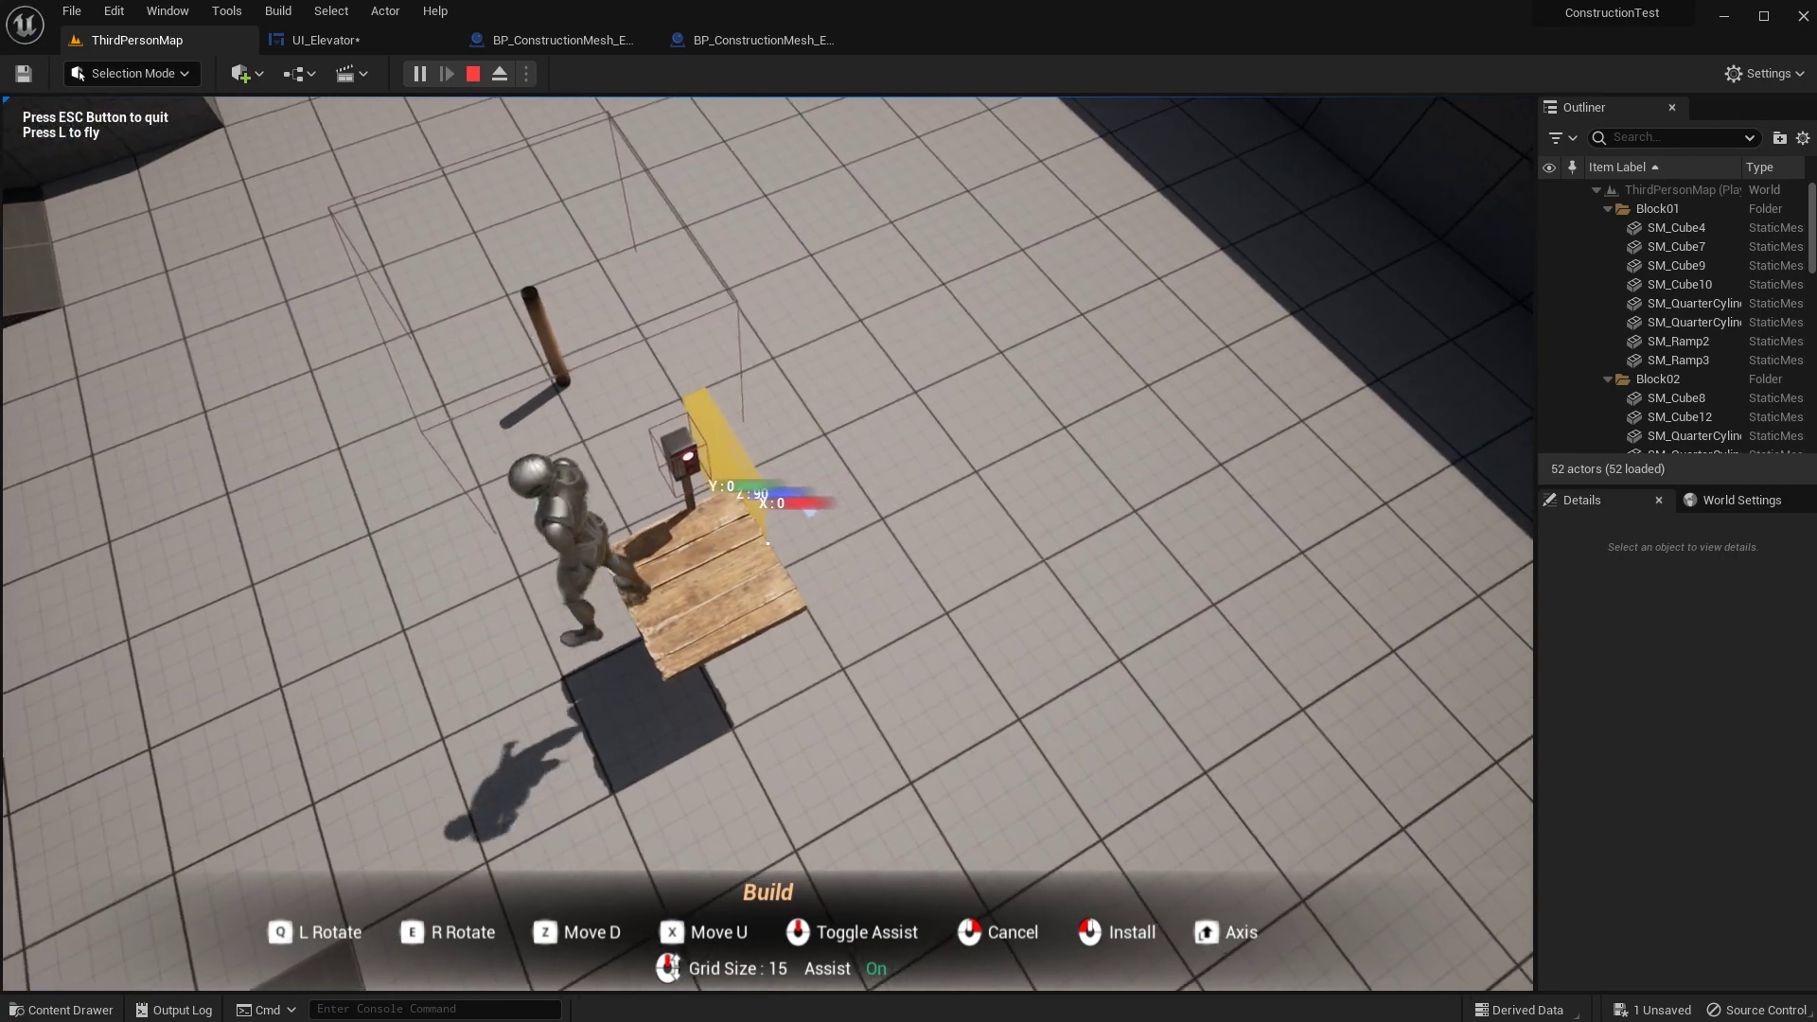
pyautogui.press('shift')
pyautogui.press('q')
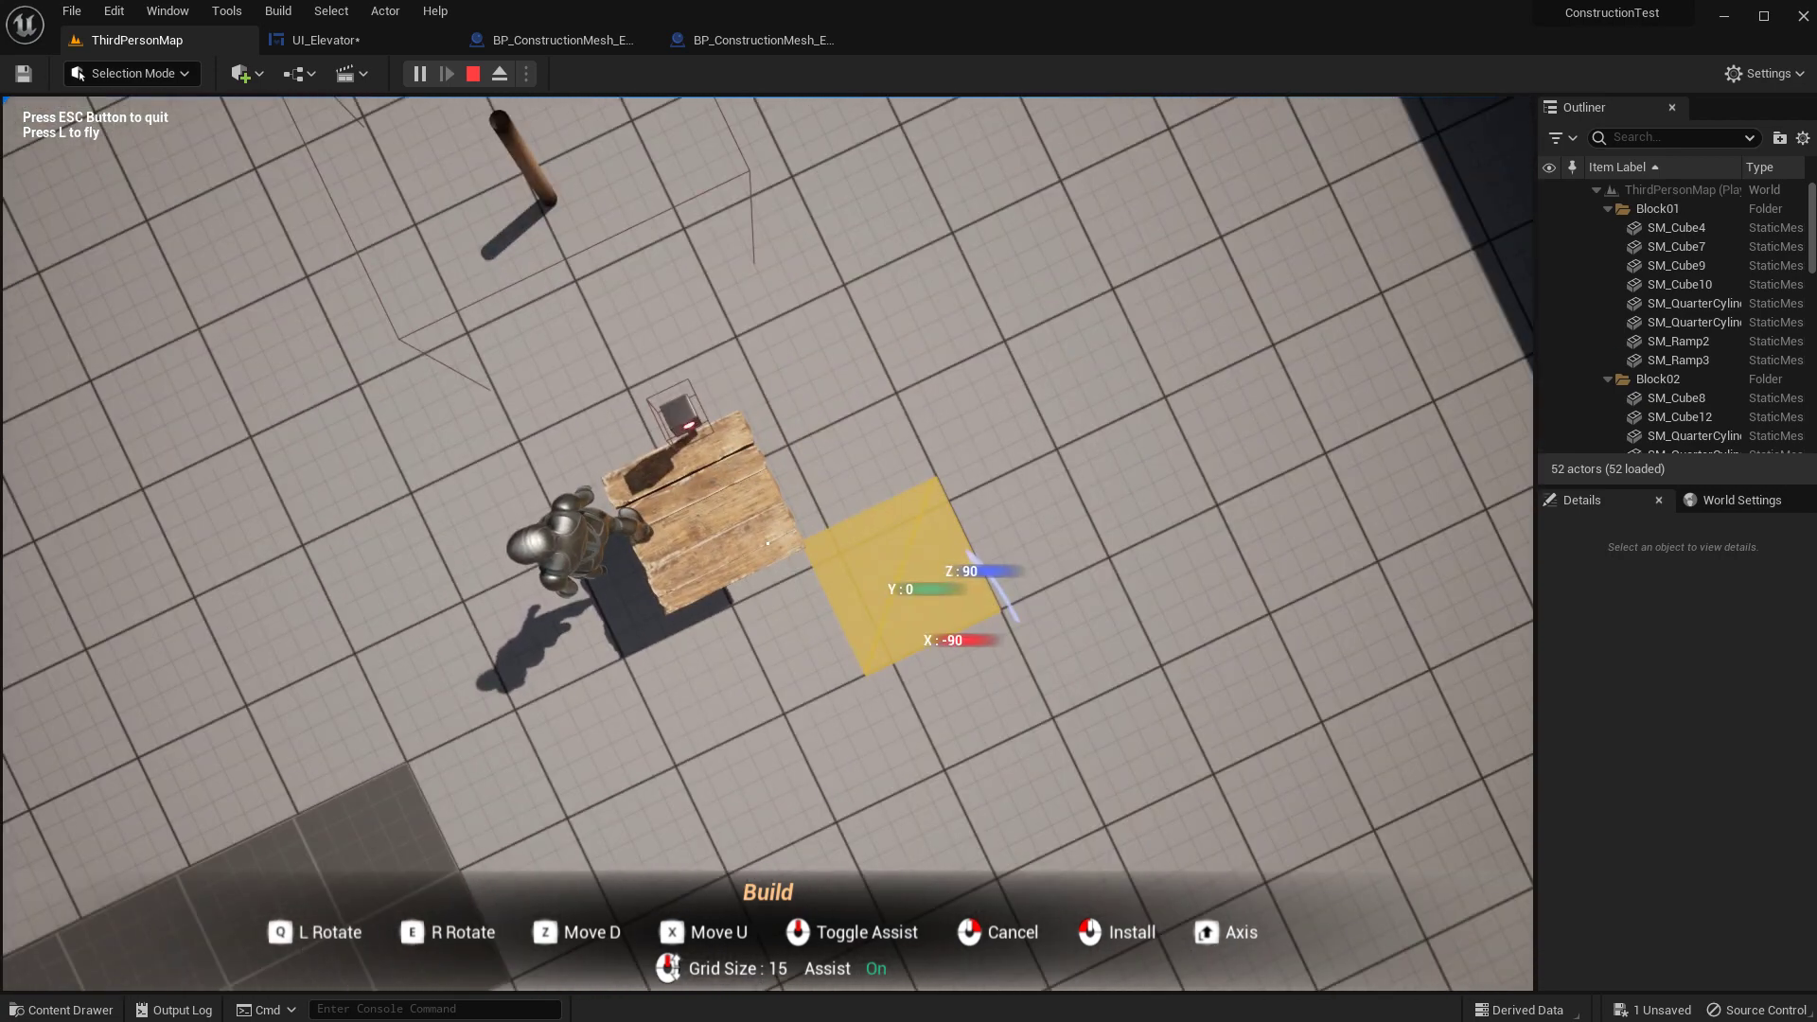
pyautogui.click(767, 542)
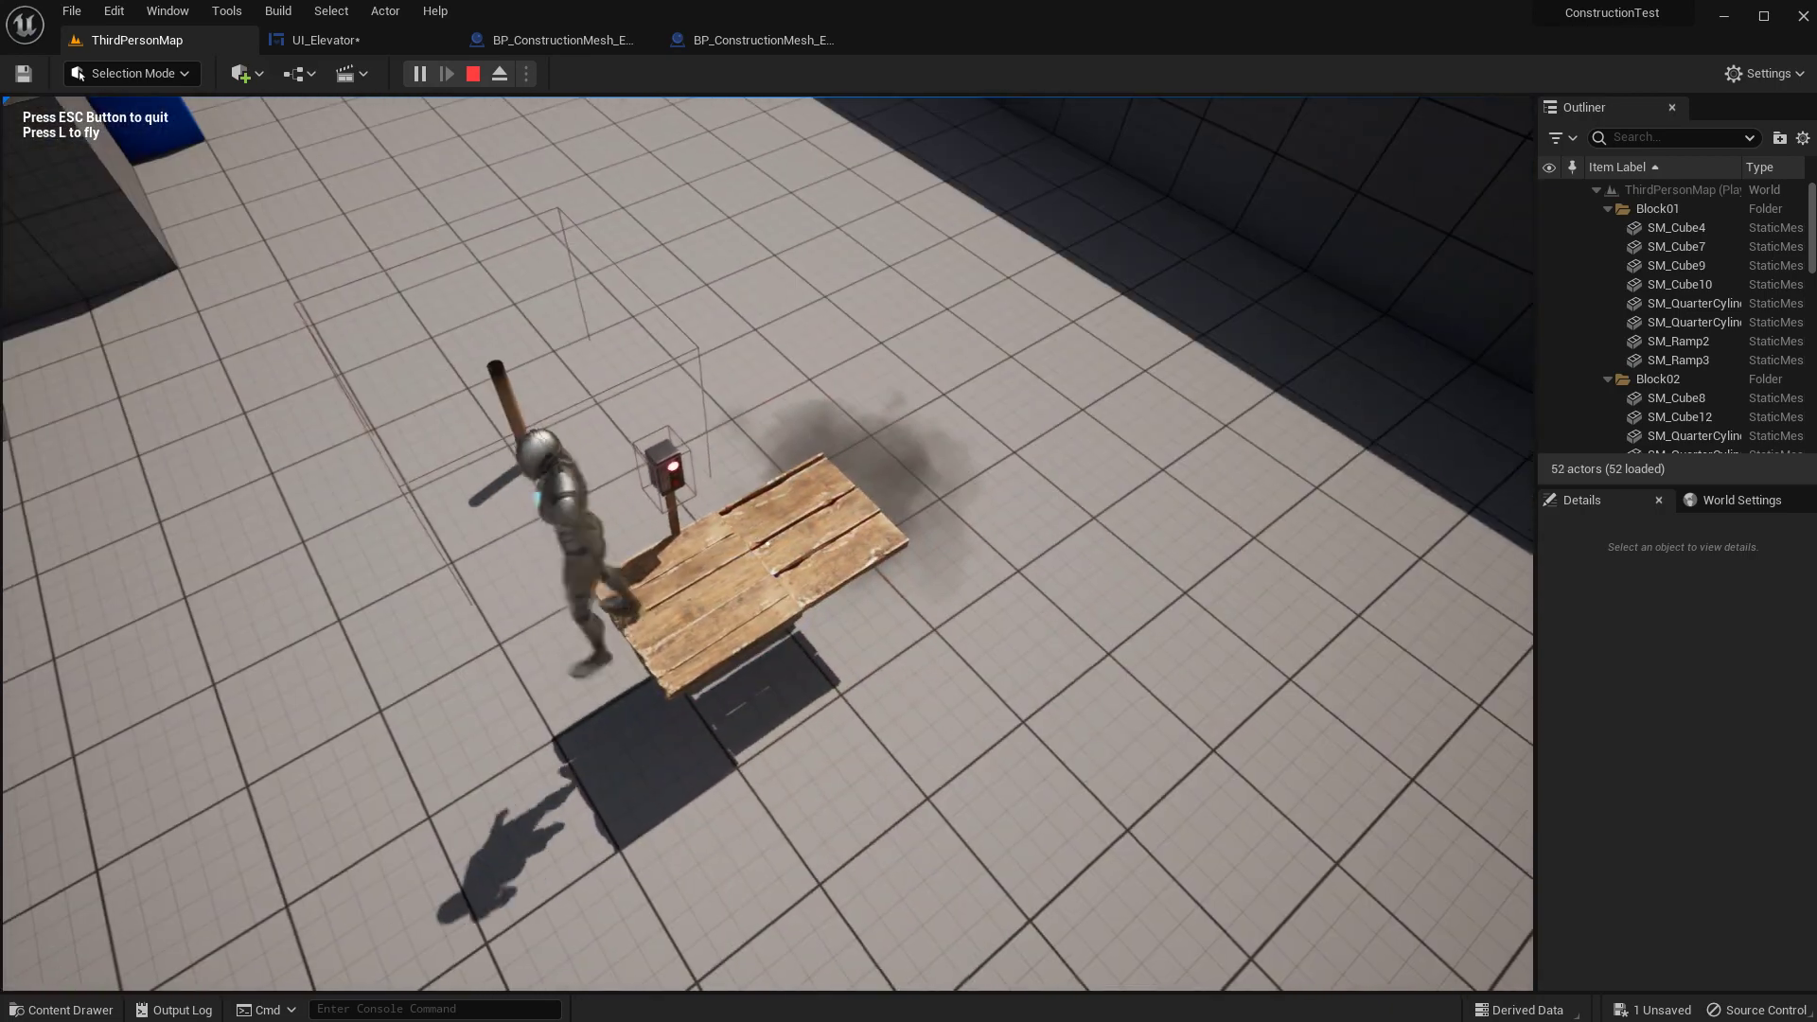
pyautogui.press('d')
pyautogui.press('a')
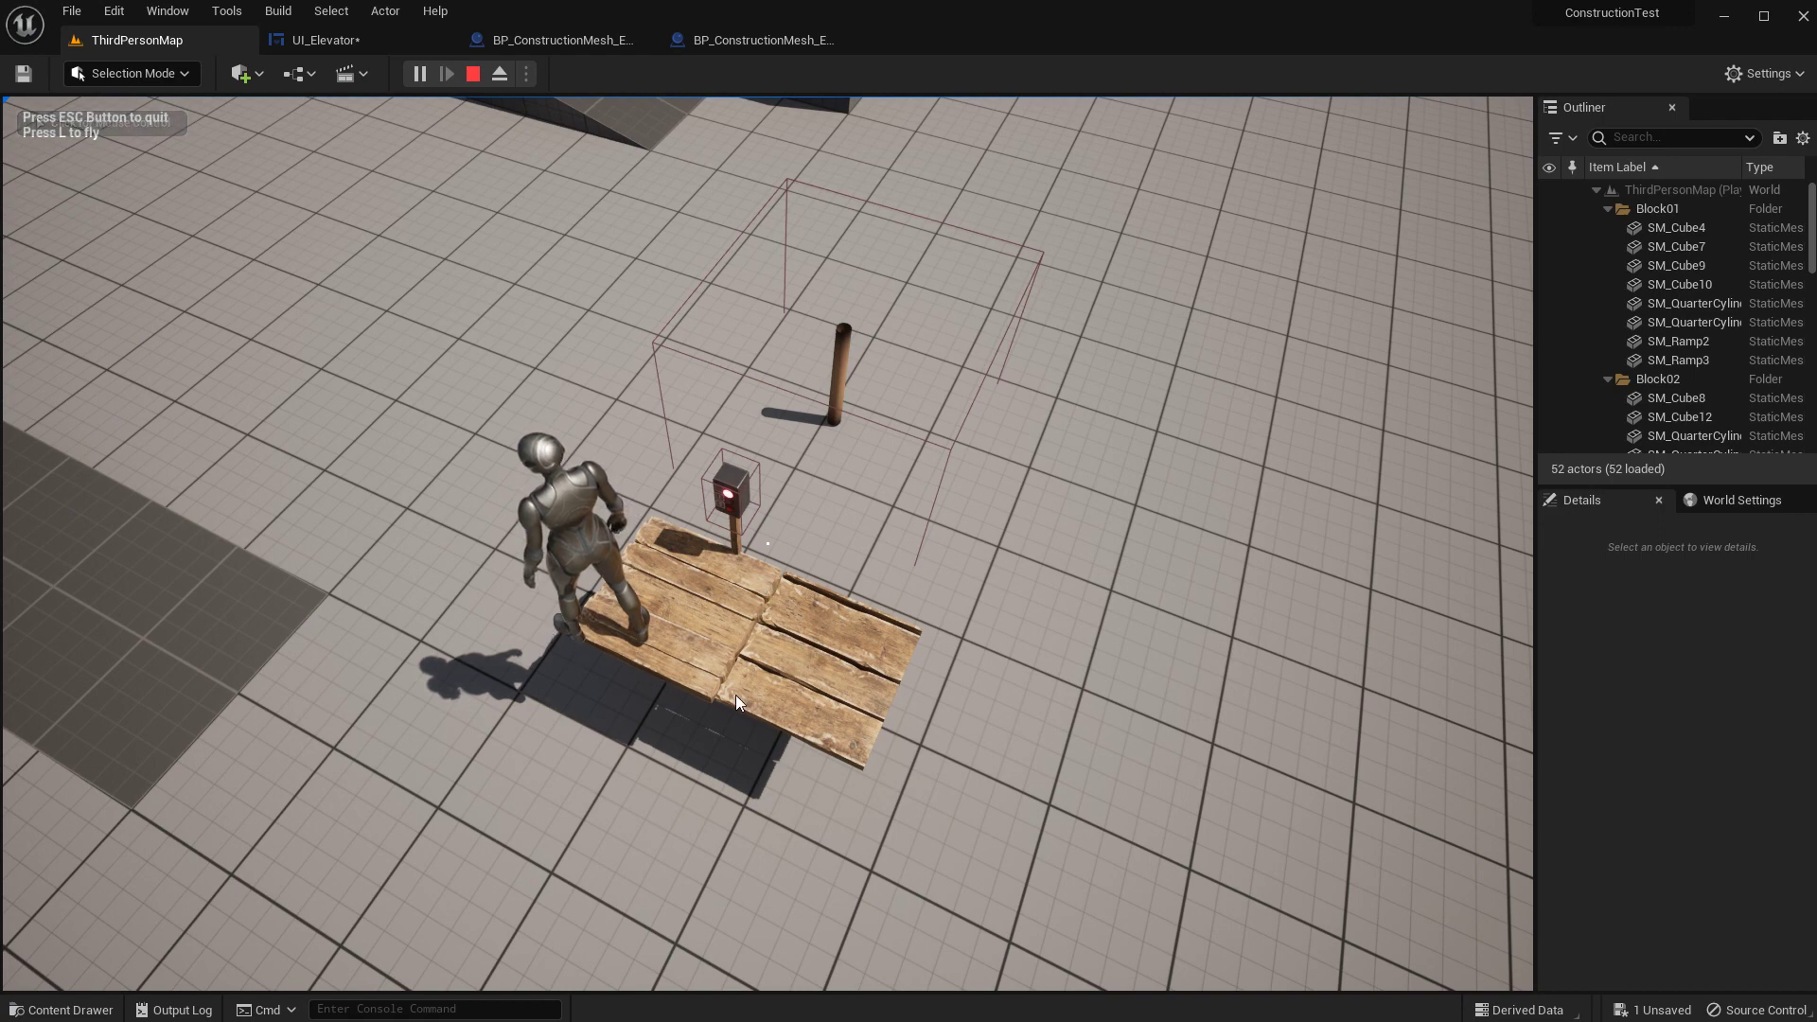
pyautogui.click(473, 72)
# - Set the third UI_Elevator element's Actor Class to BP_ConstructionActor_Elevator_02 and Mesh Class to BP_ConstructionMesh_Elevator_02, and compile the widget
pyautogui.click(763, 40)
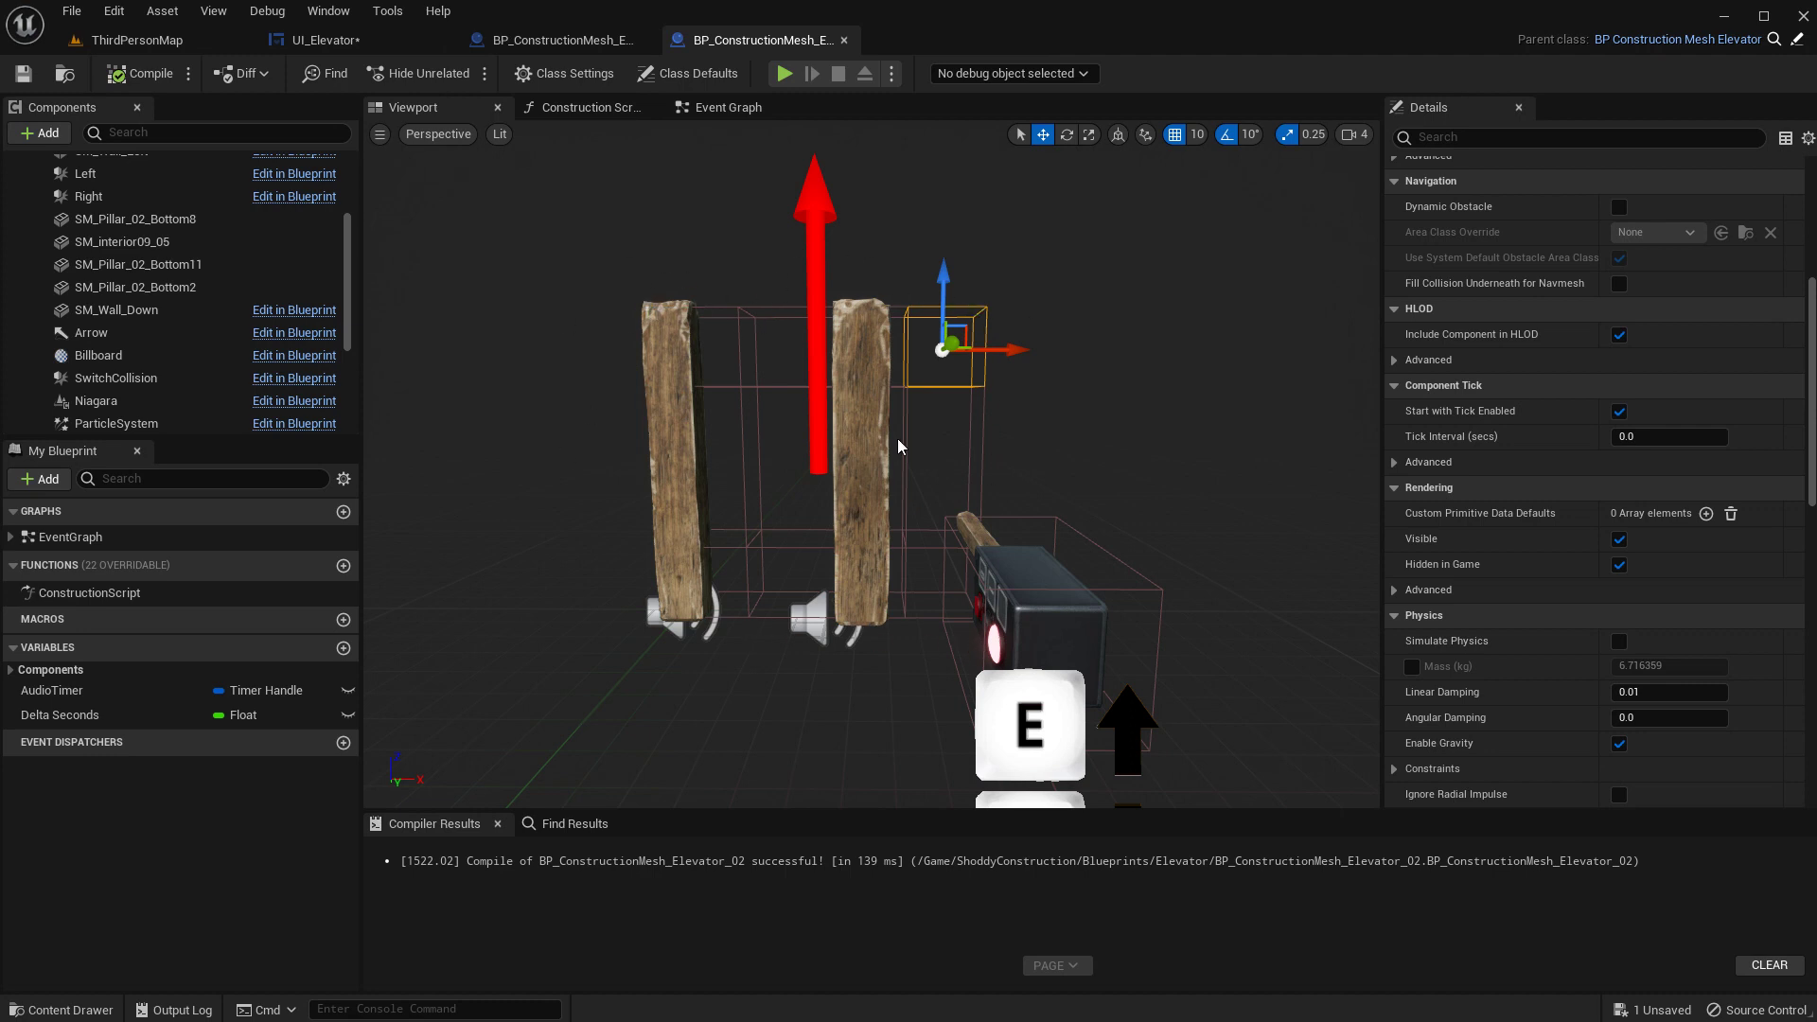
pyautogui.moveTo(636, 360); pyautogui.dragTo(651, 347, button='right')
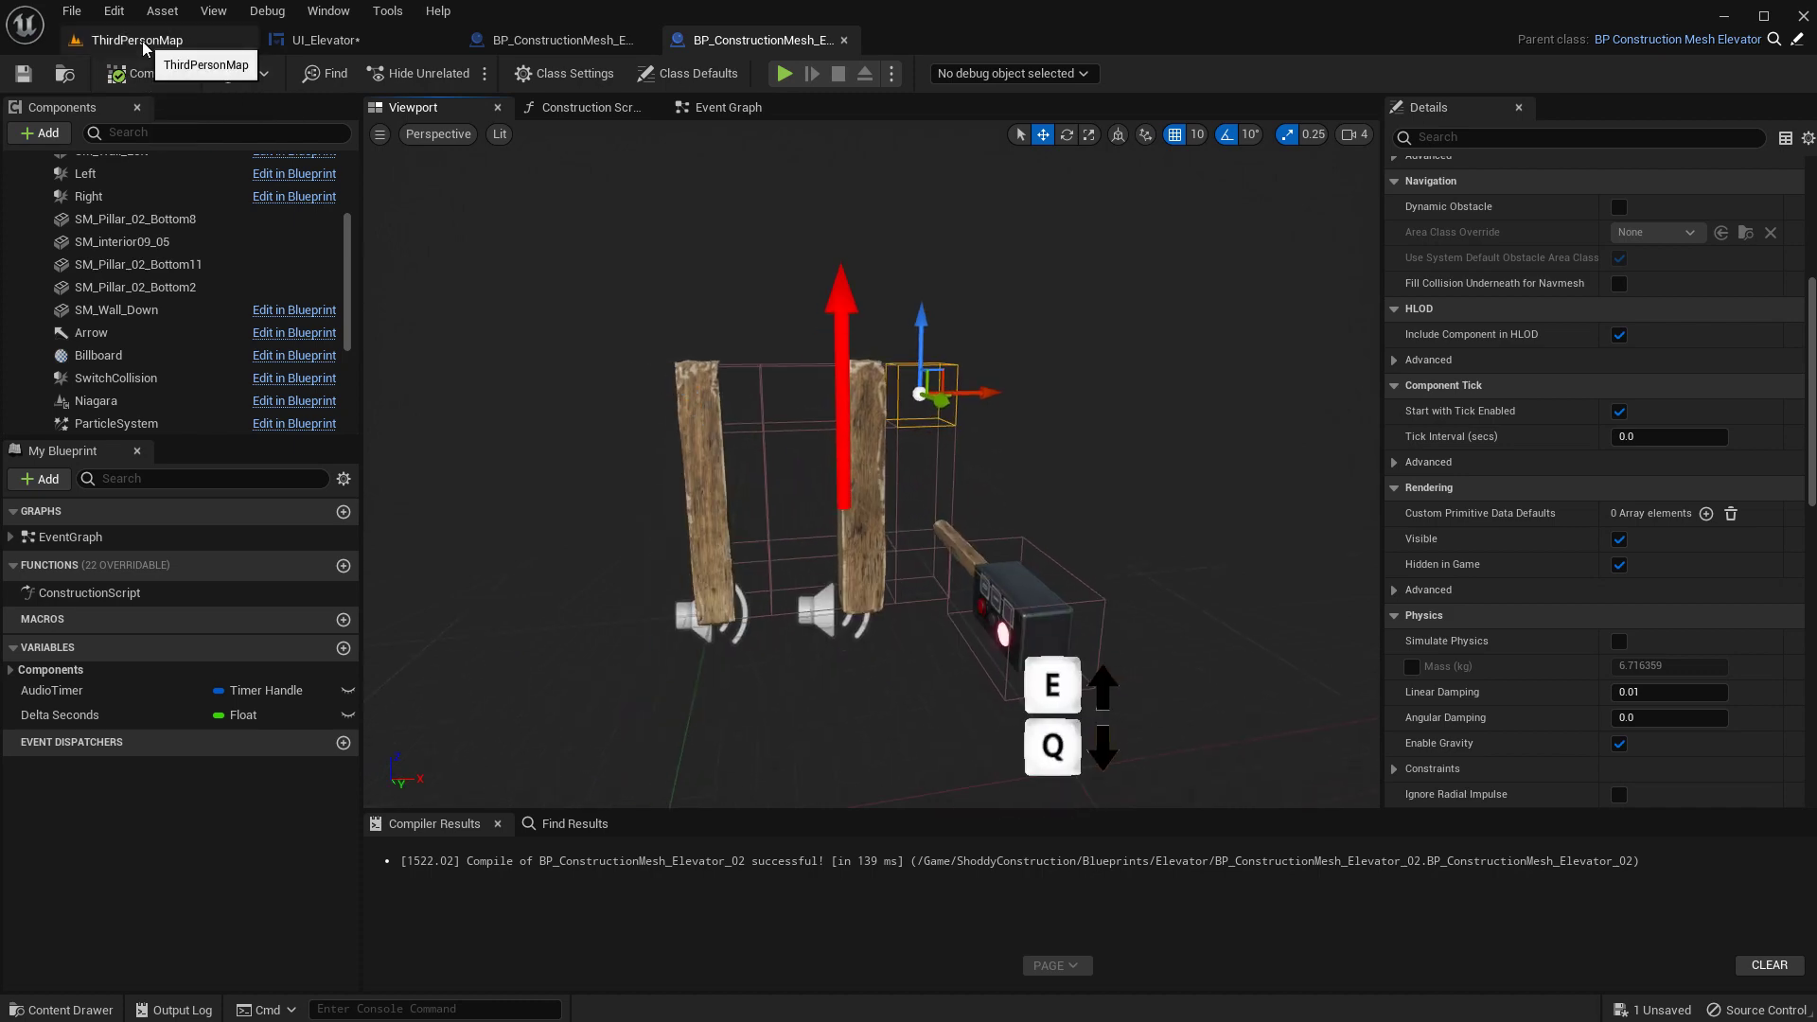
pyautogui.click(379, 42)
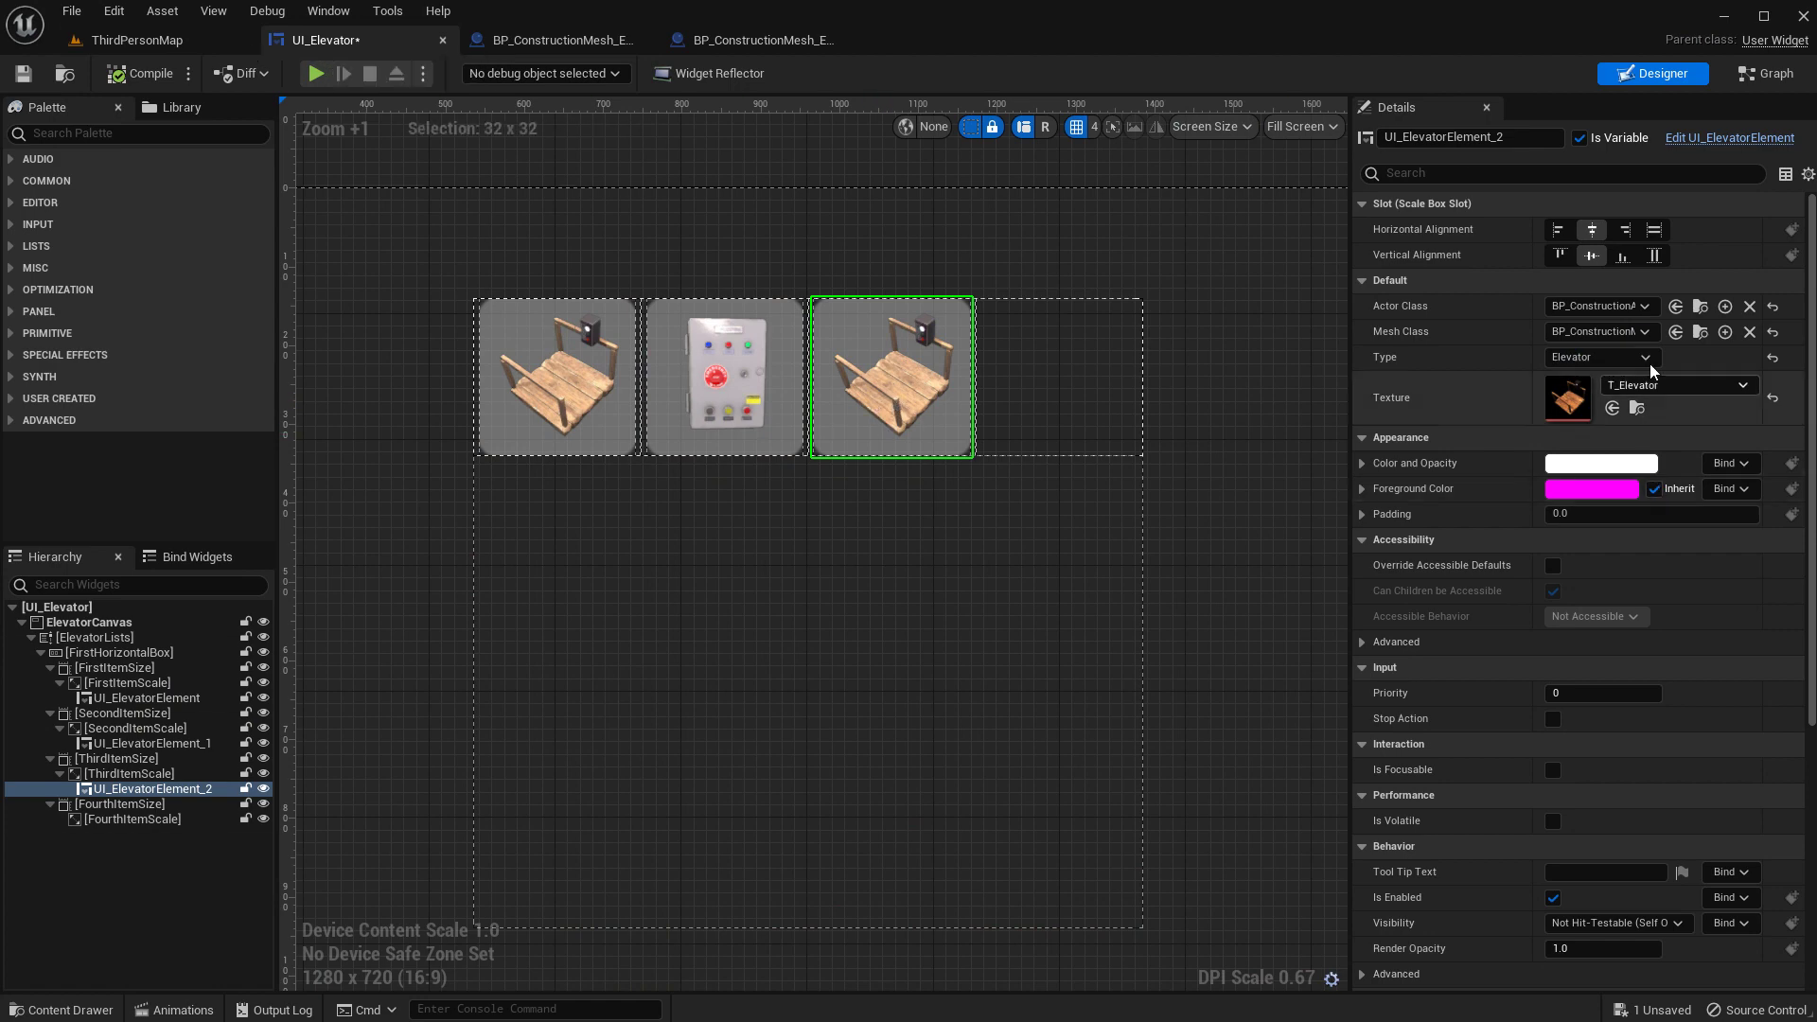
pyautogui.click(1604, 306)
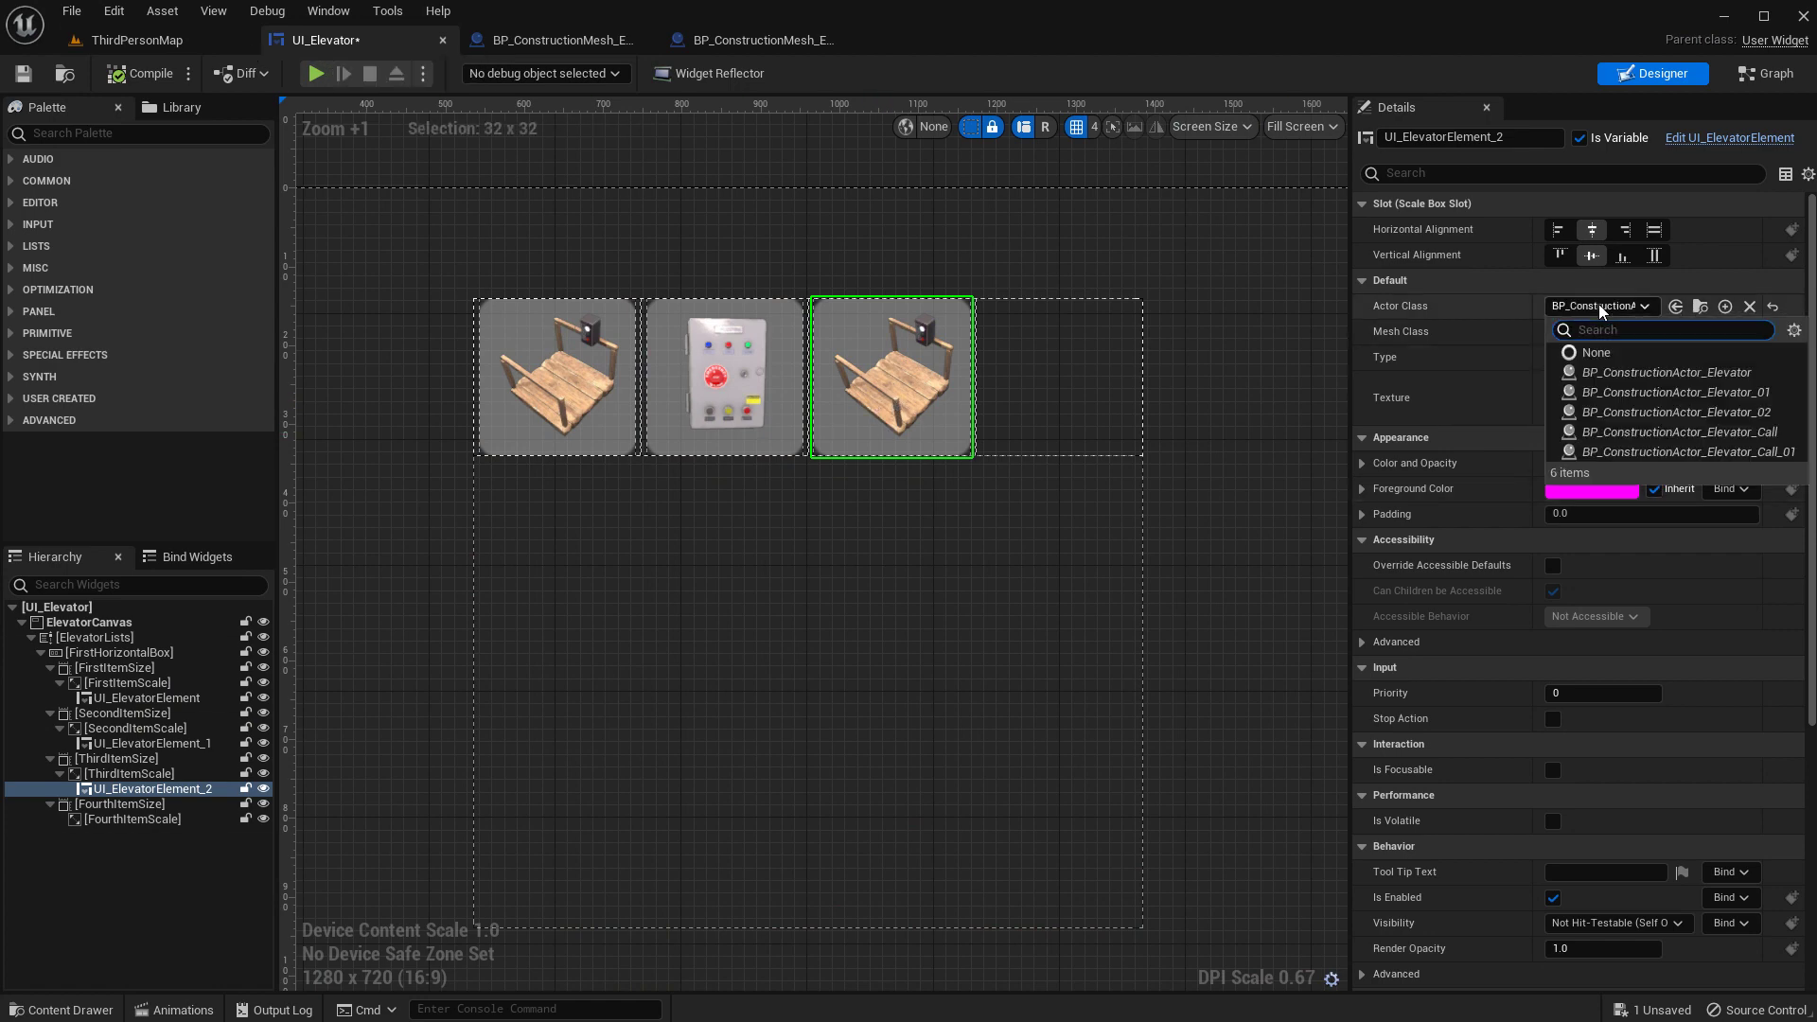
pyautogui.click(1734, 414)
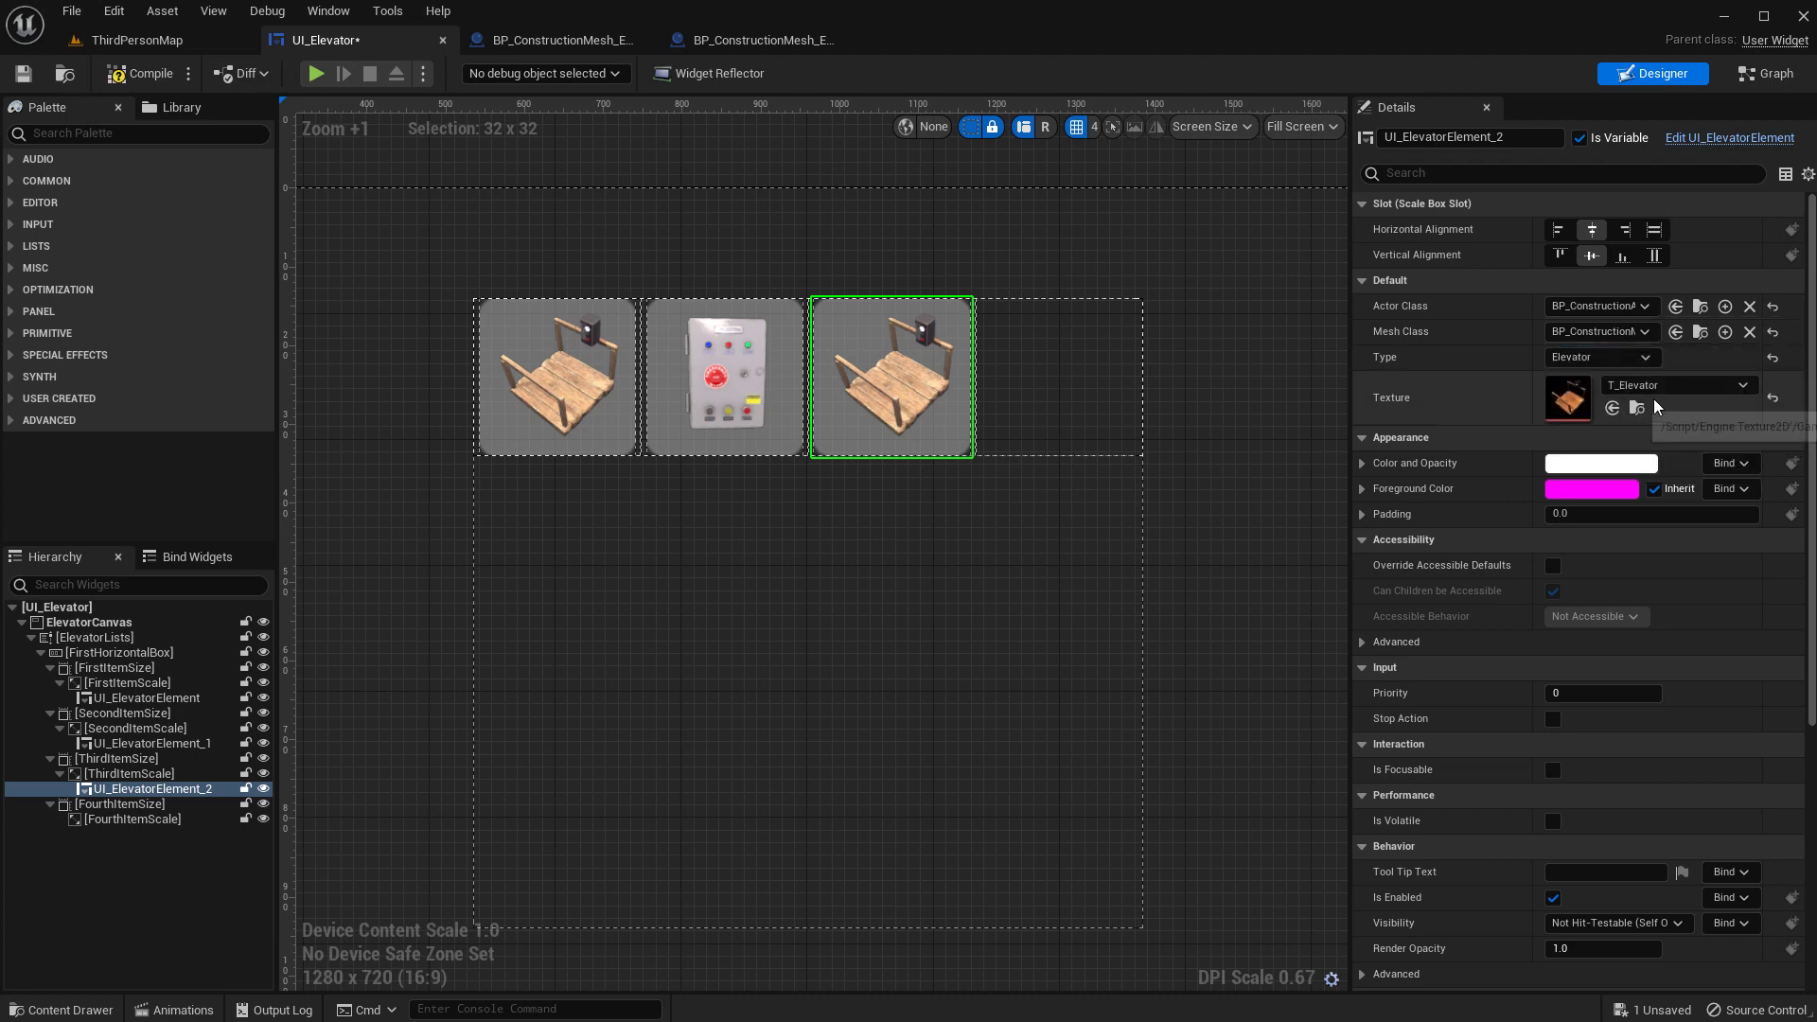
pyautogui.click(1599, 331)
pyautogui.click(1744, 452)
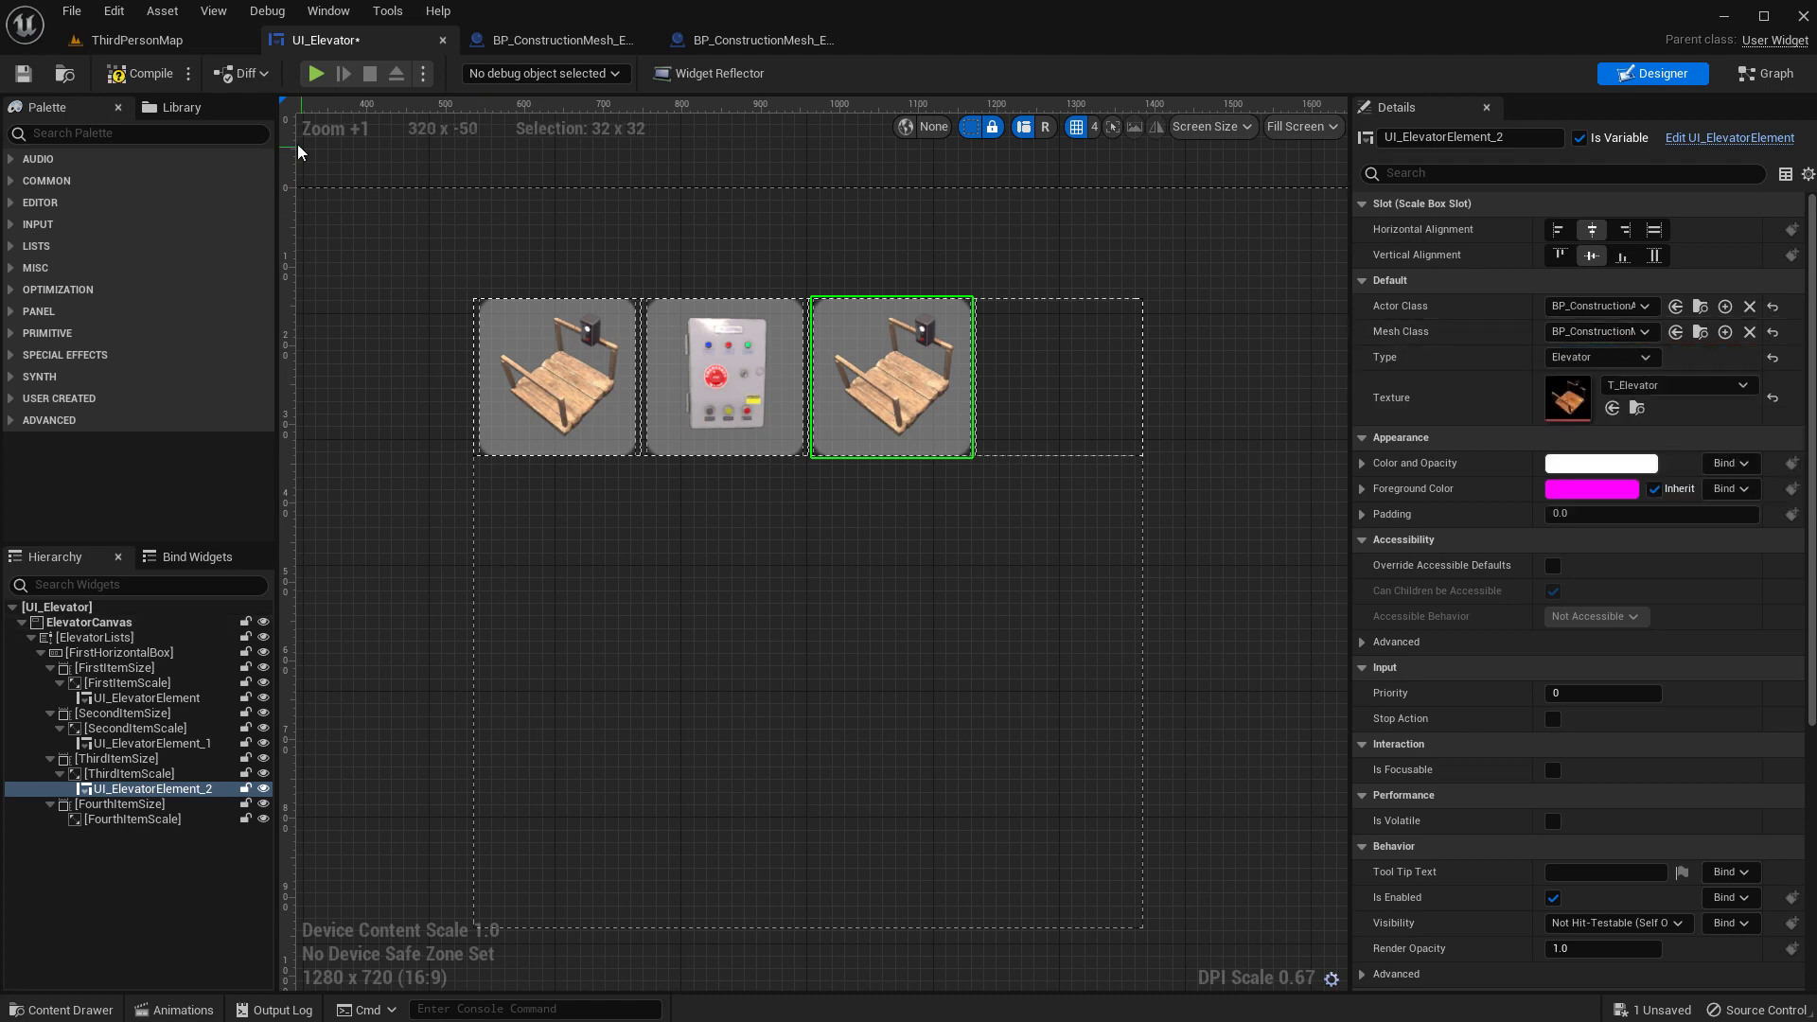
pyautogui.click(114, 67)
# - Start a new play session in ThirdPersonMap, install one door plate post and leave placement mode
pyautogui.click(132, 43)
pyautogui.click(419, 76)
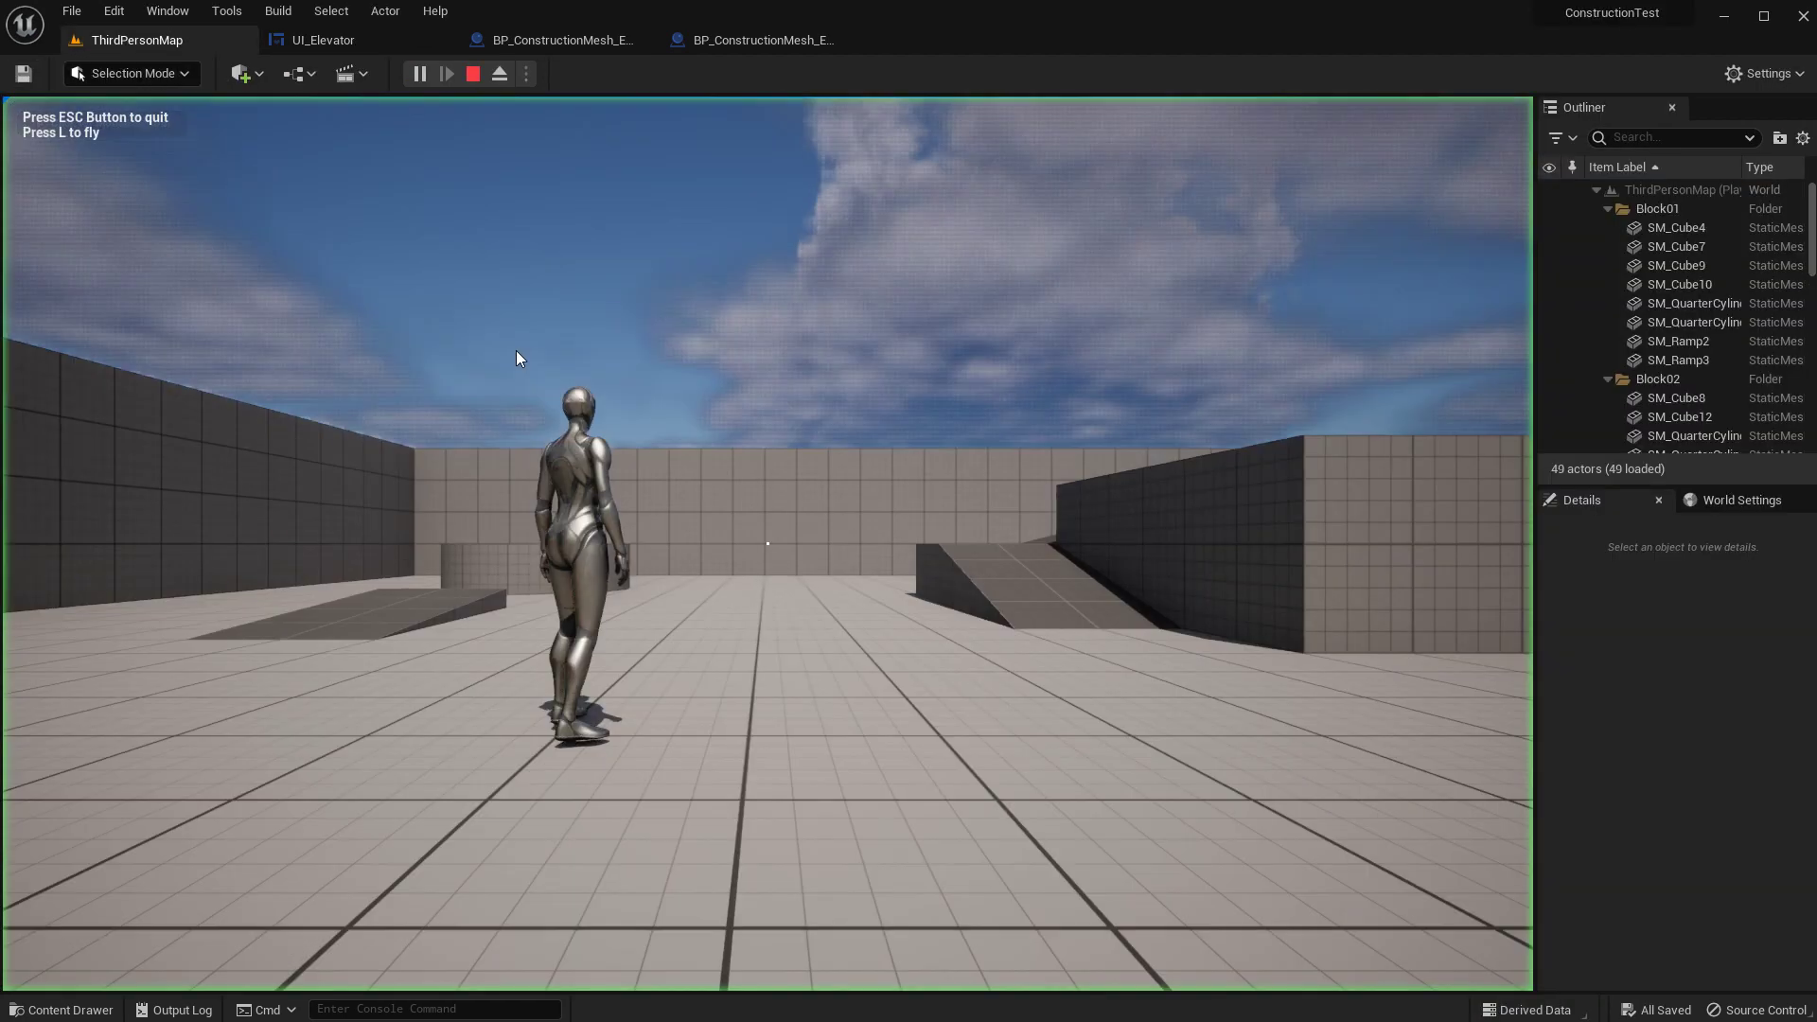
pyautogui.click(520, 358)
pyautogui.press('q')
pyautogui.click(544, 661)
pyautogui.click(723, 343)
pyautogui.click(768, 543)
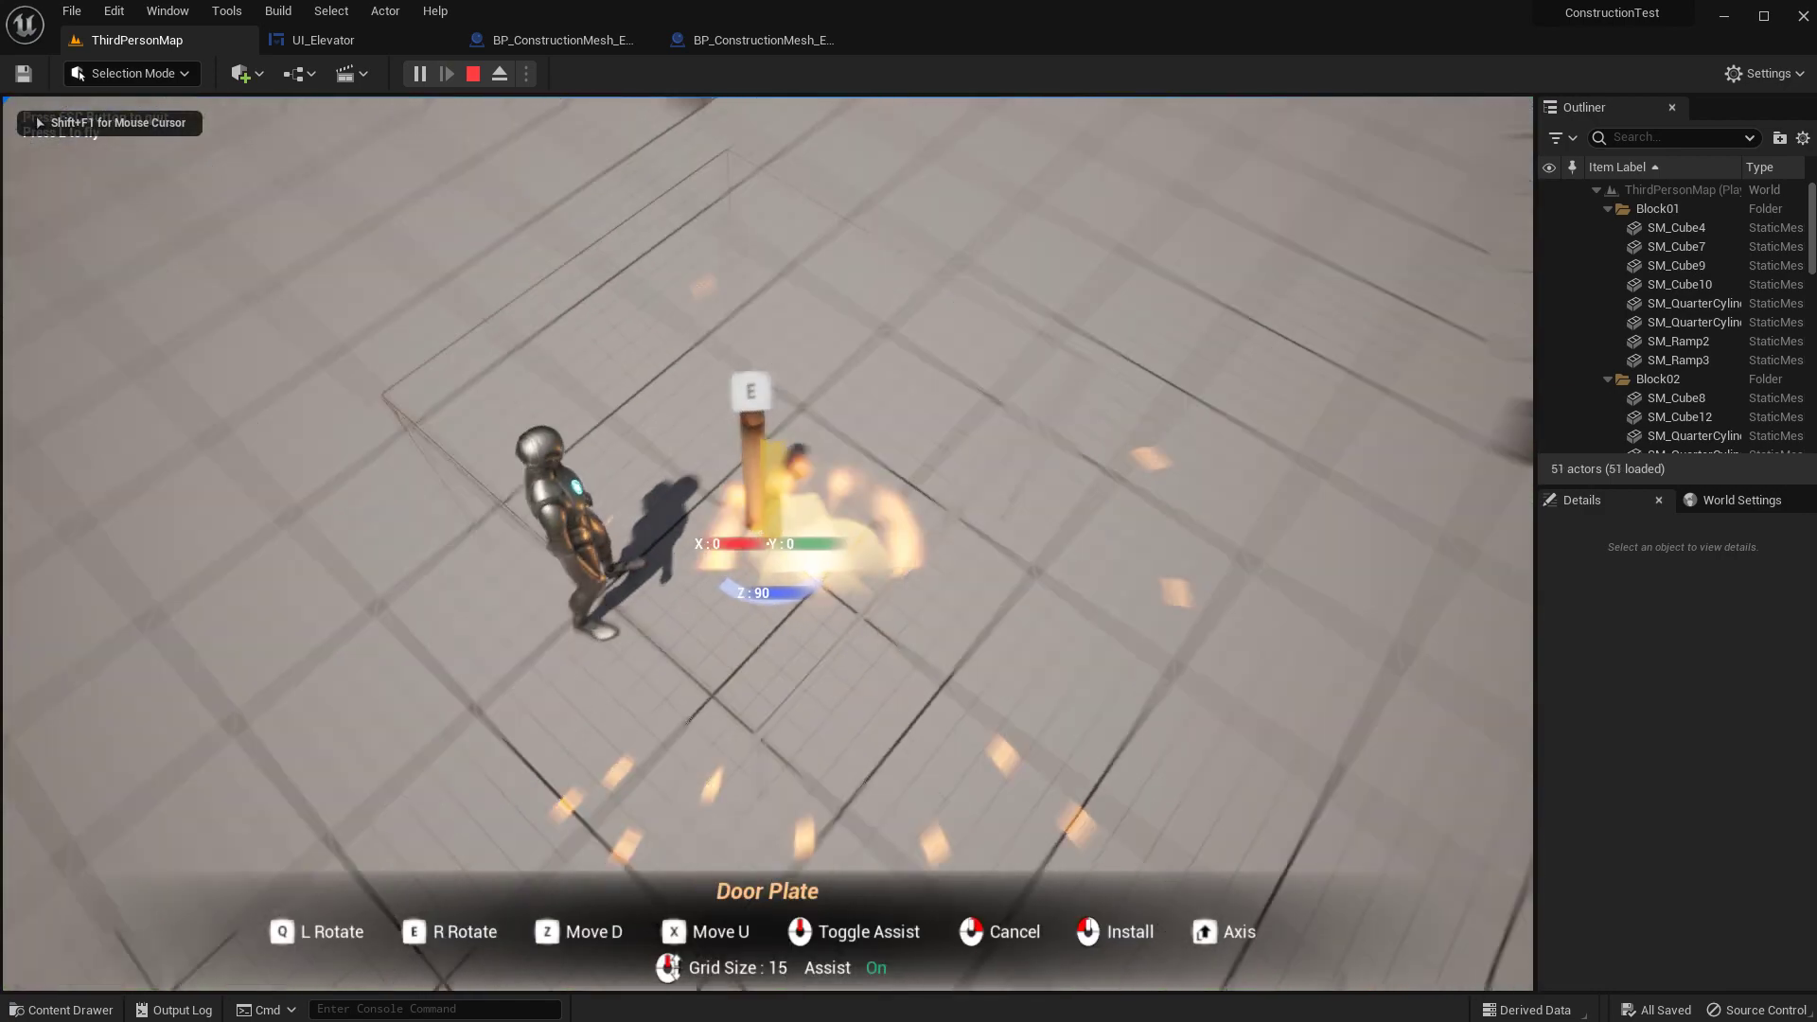
pyautogui.rightClick(767, 543)
pyautogui.press('e')
pyautogui.click(696, 552)
# - Pick the third item from the construction menu's Elevator category and install it in front of the character
pyautogui.press('Tab')
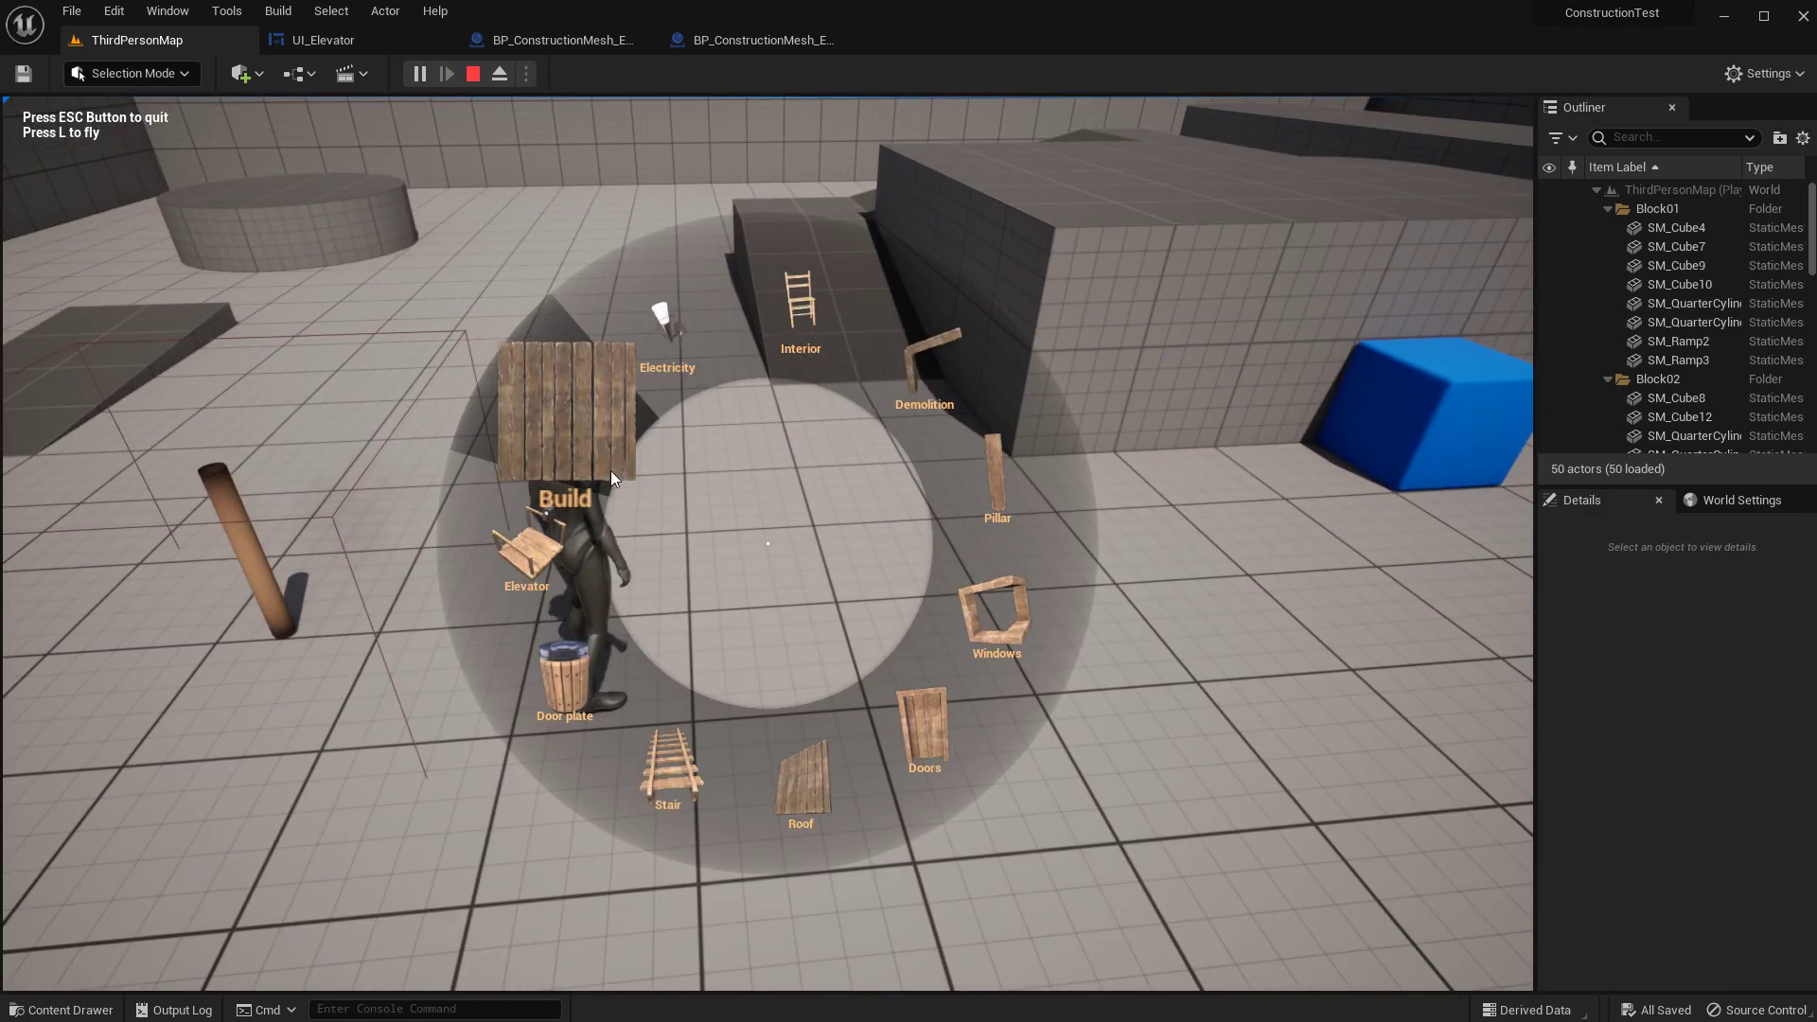
pyautogui.click(539, 564)
pyautogui.click(871, 318)
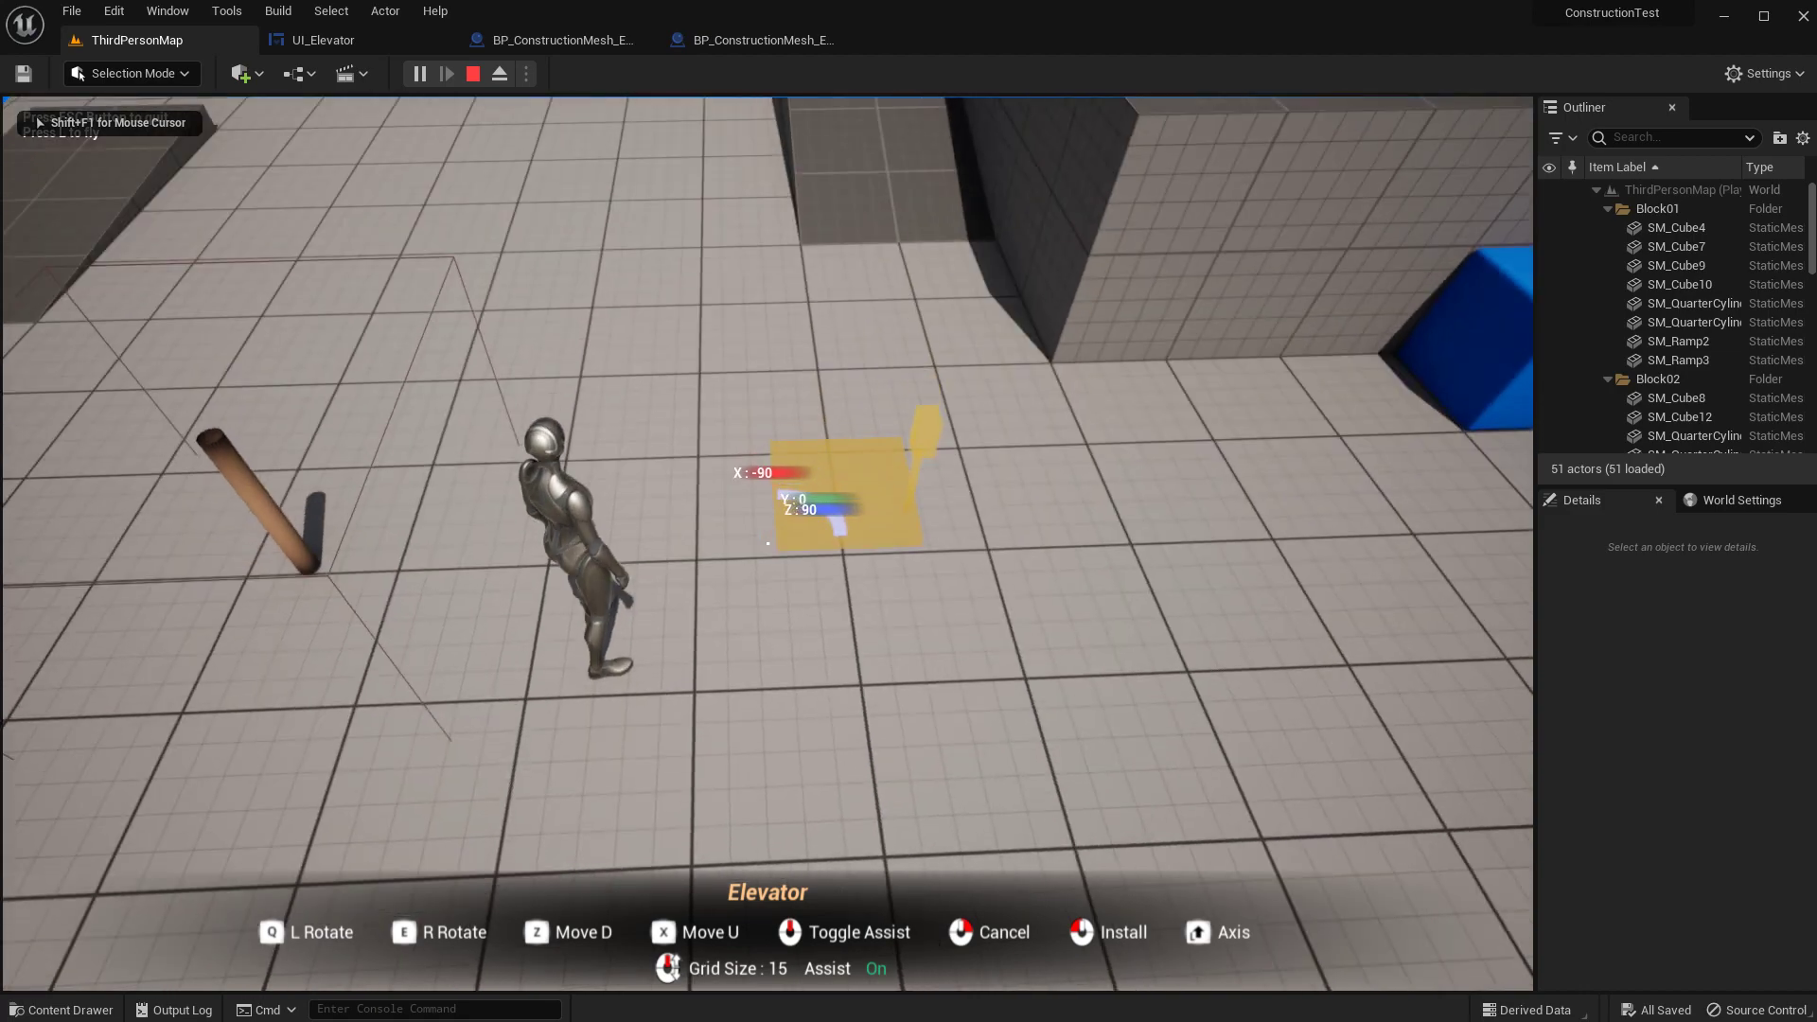
pyautogui.click(767, 543)
# - Walk the character onto the two-plank elevator, raise it and test moving across the gap between the planks
pyautogui.press('d')
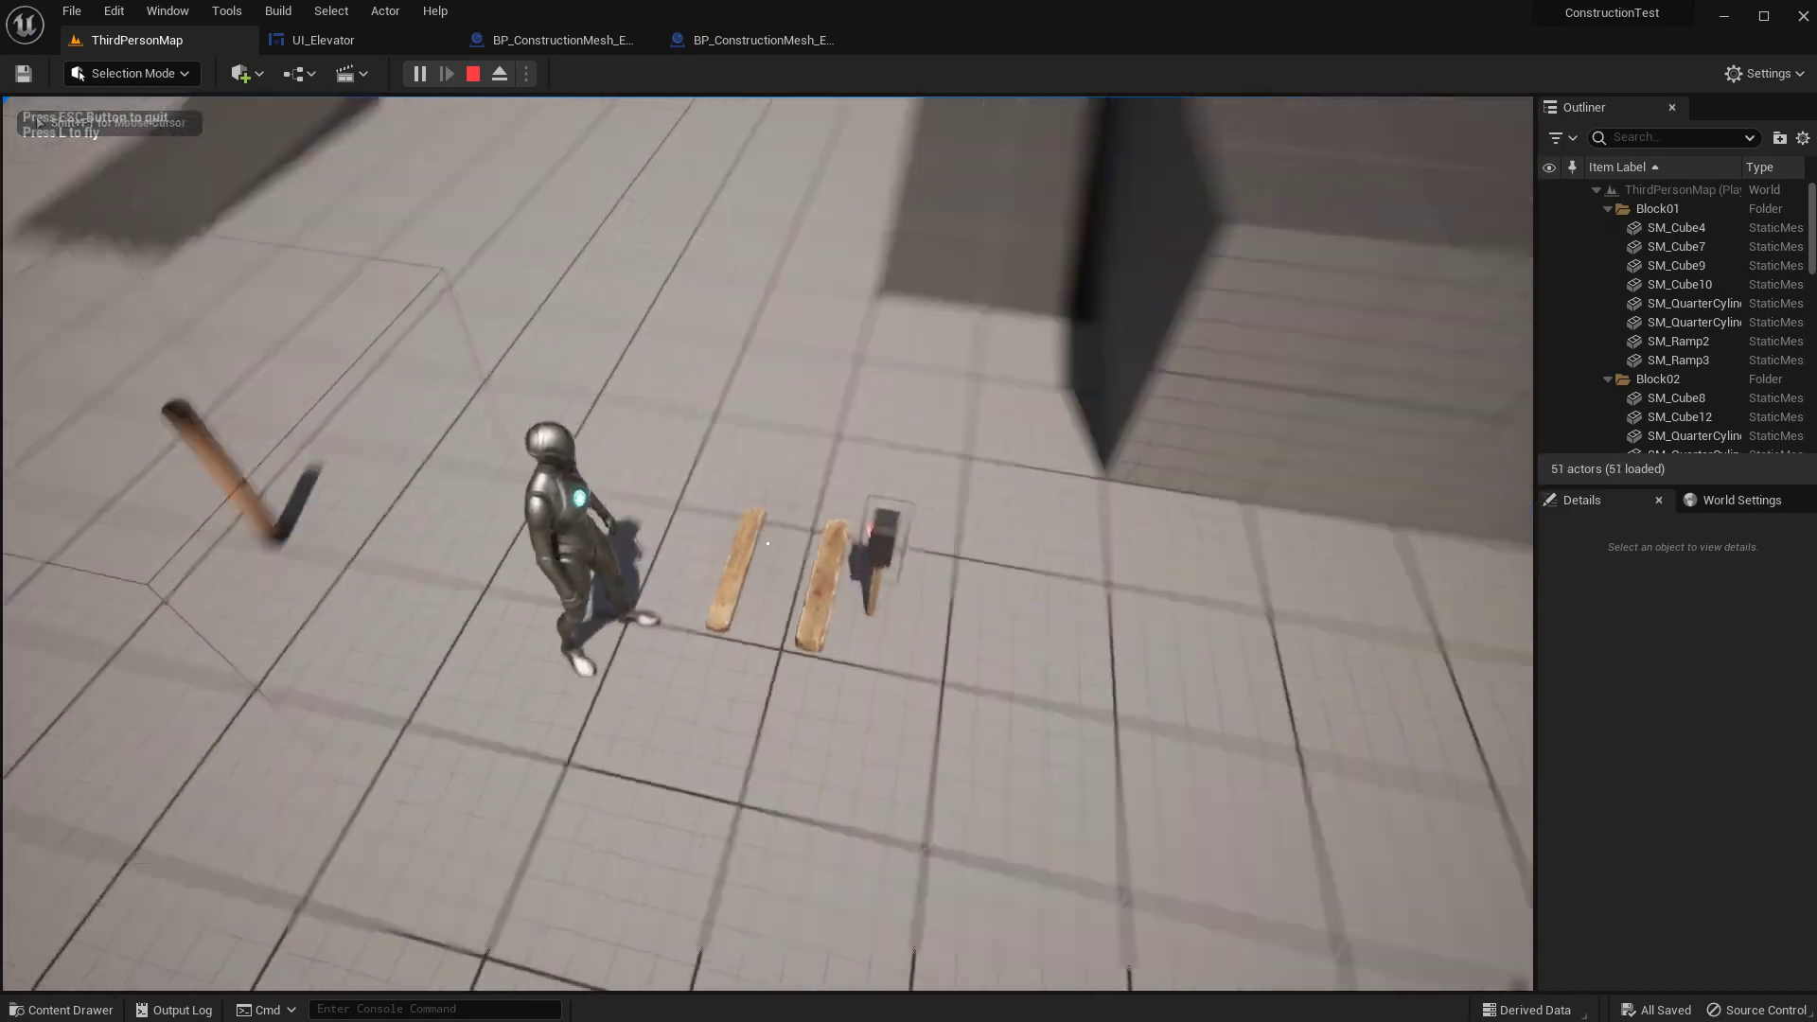
pyautogui.press('s')
pyautogui.press('w')
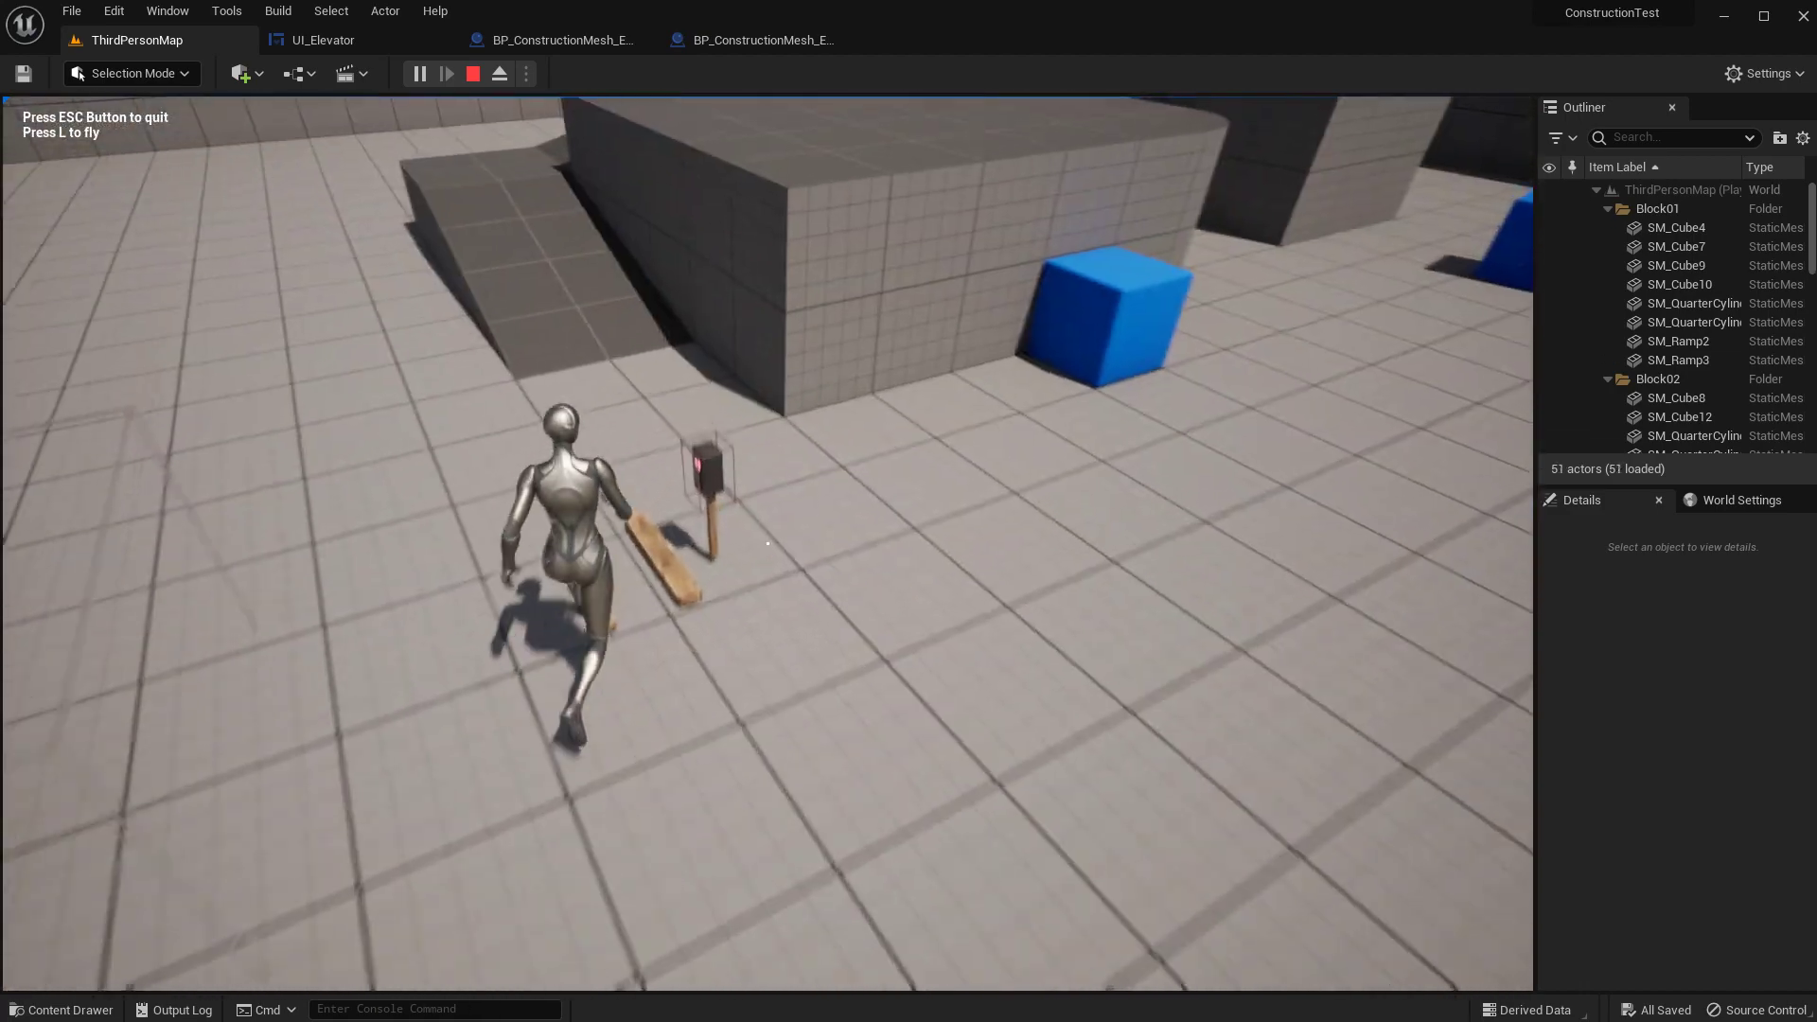
pyautogui.press('d')
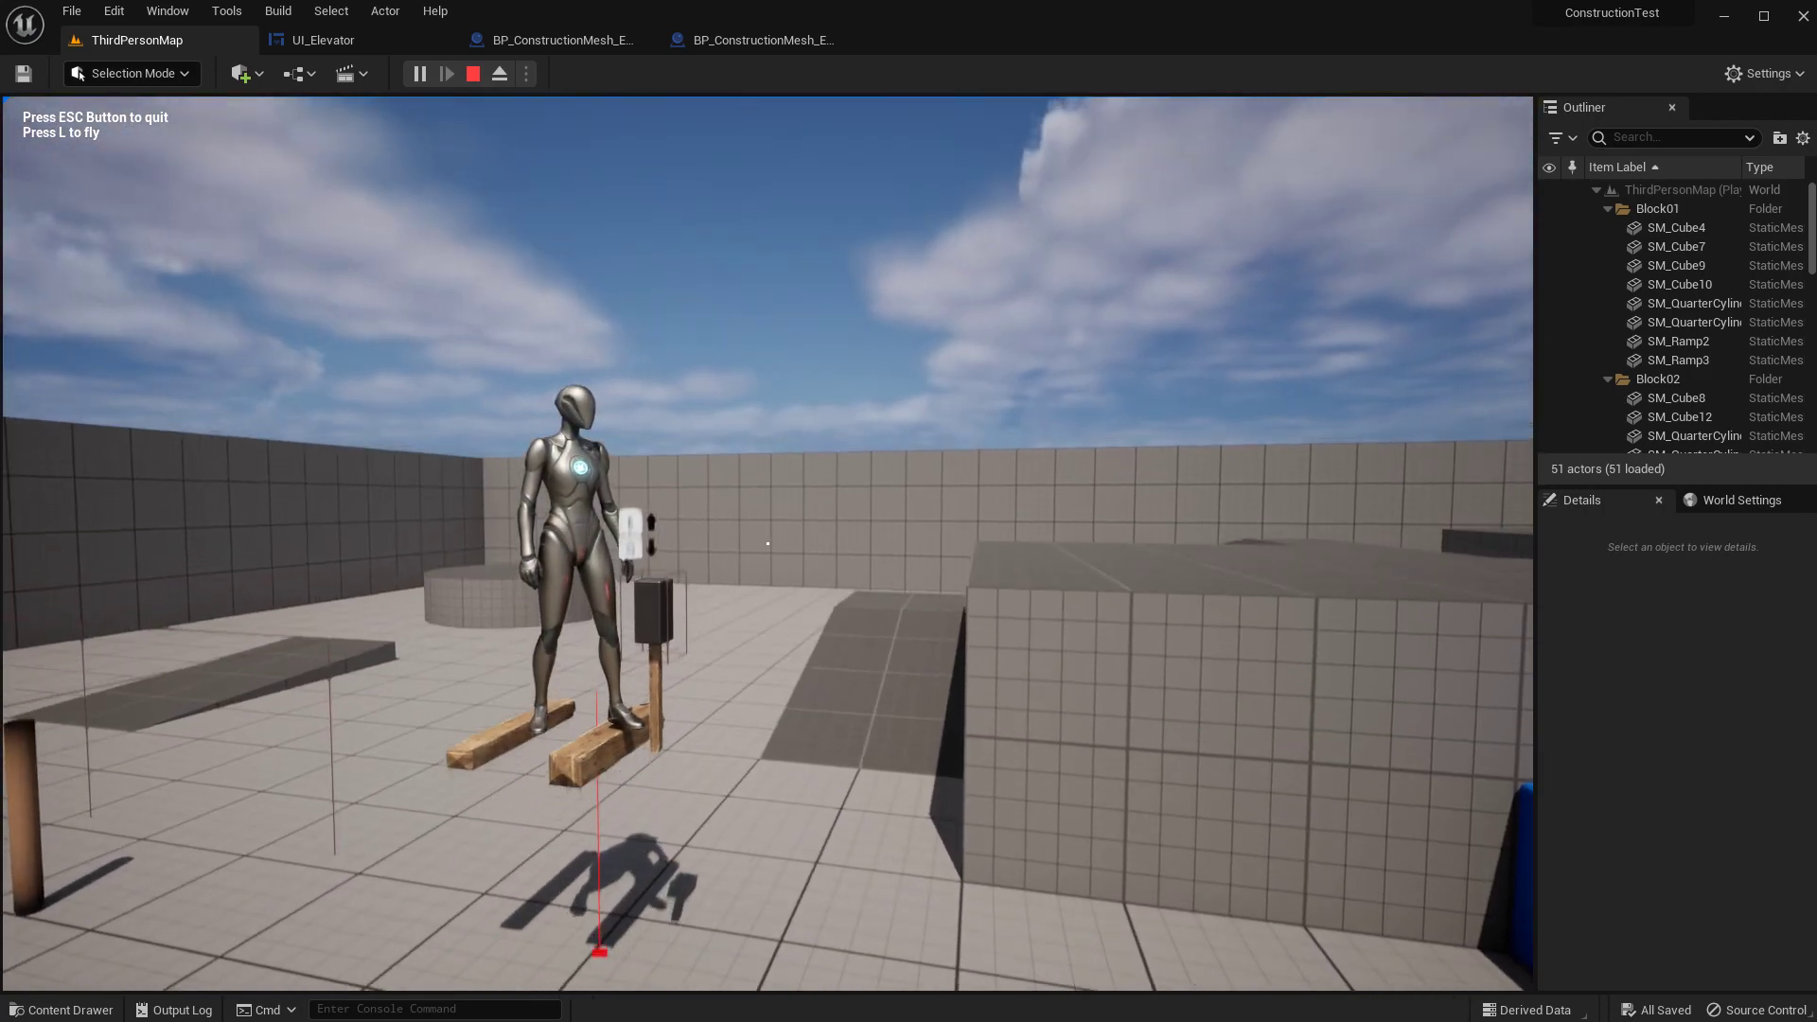
pyautogui.press('a')
pyautogui.press('s')
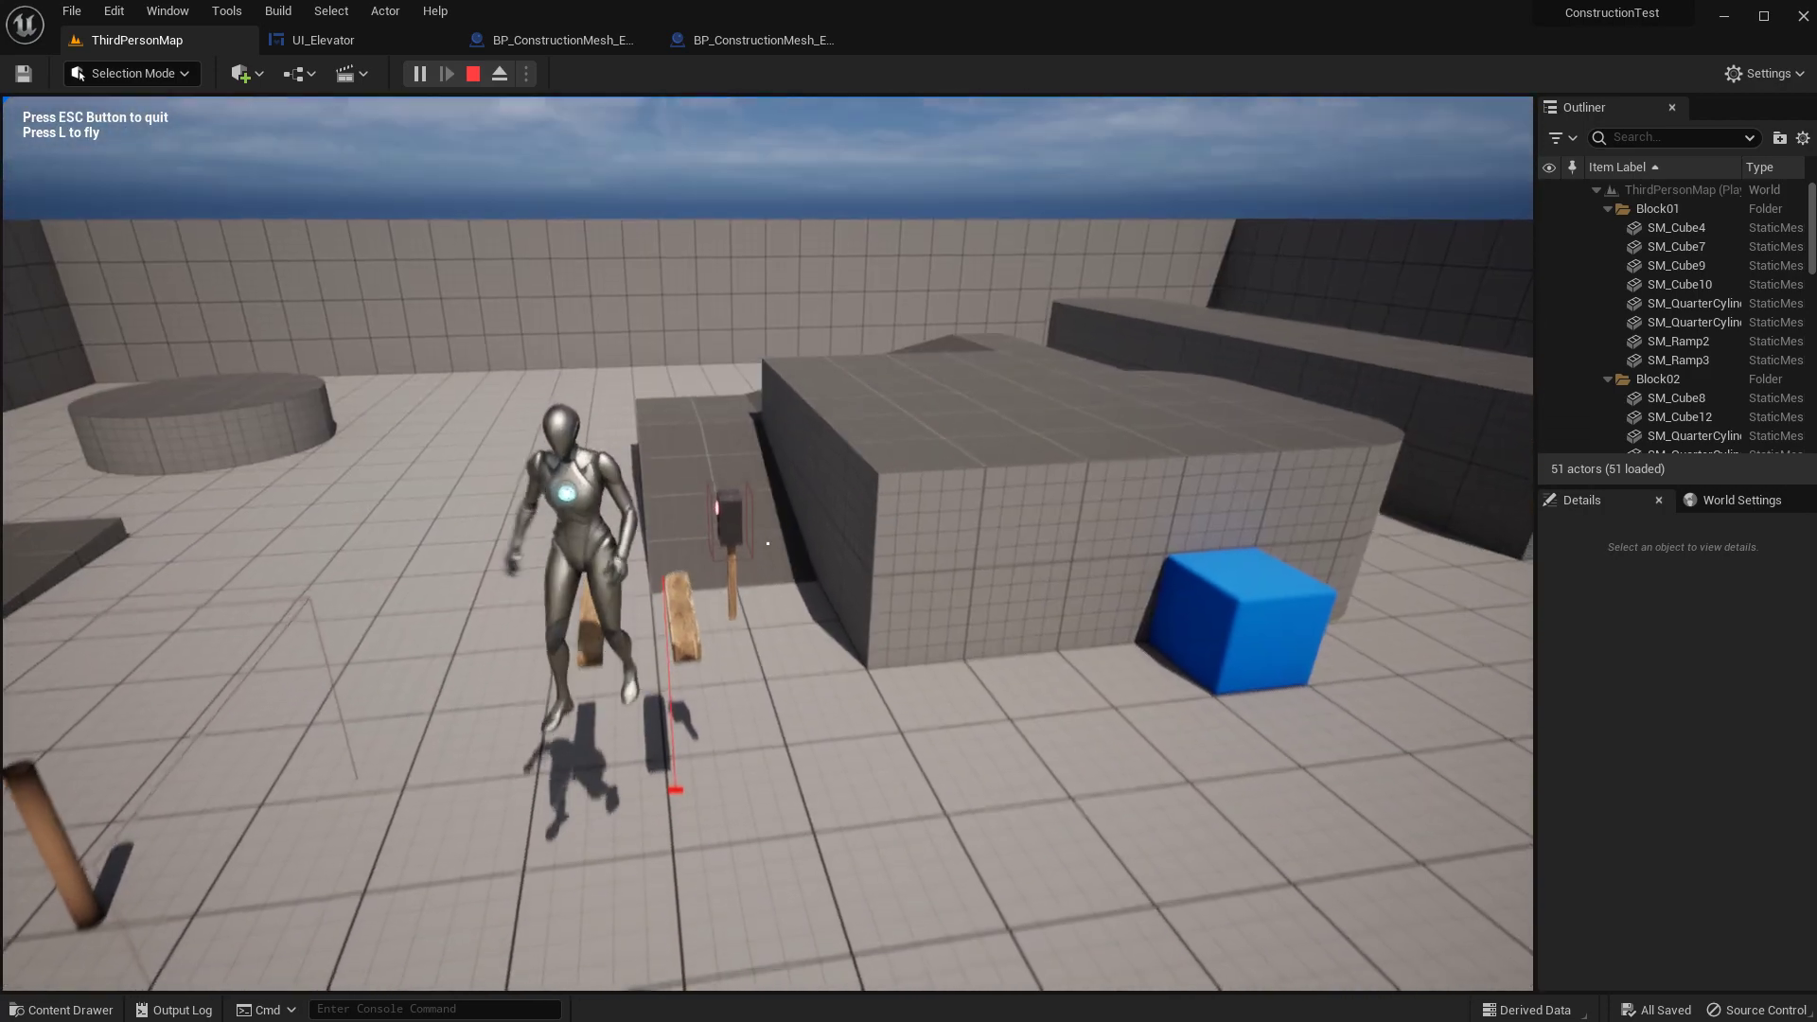
# - End the play session and duplicate BP_ConstructionActor_Elevator_Call_01 and BP_ConstructionMesh_Elevator_Call_01 in the Elevator folder
pyautogui.press('Escape')
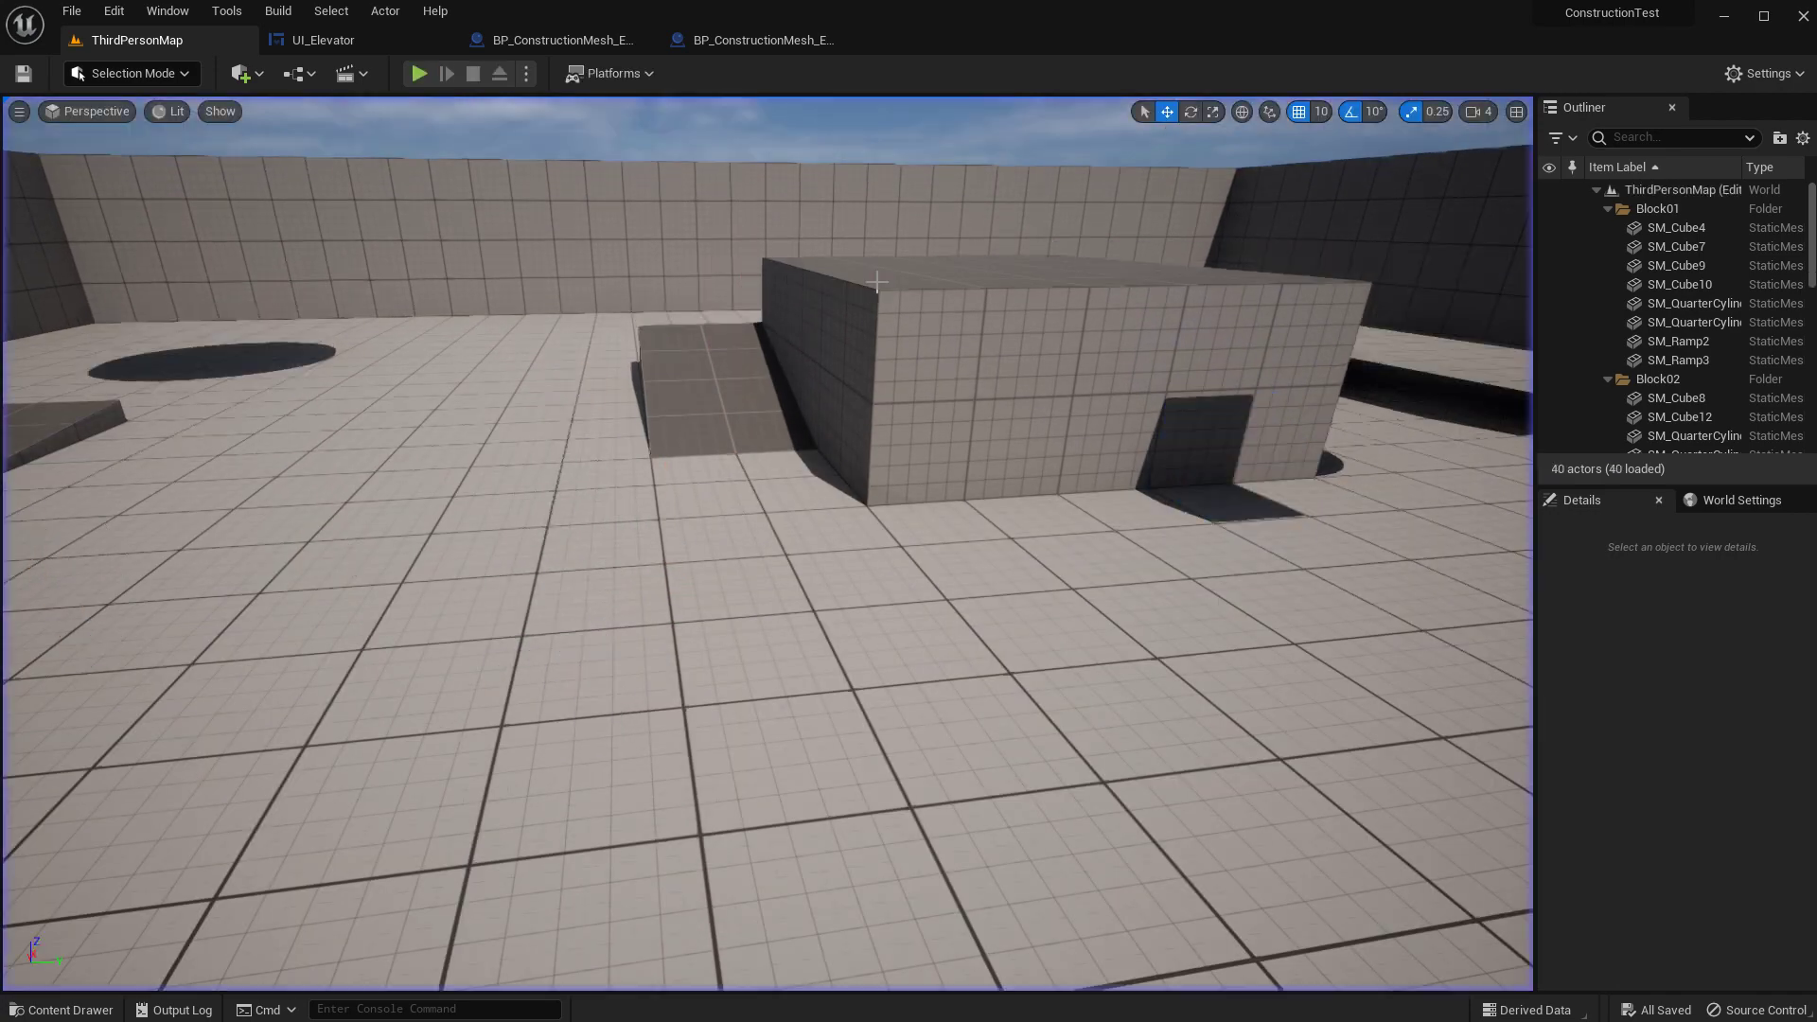
pyautogui.click(762, 42)
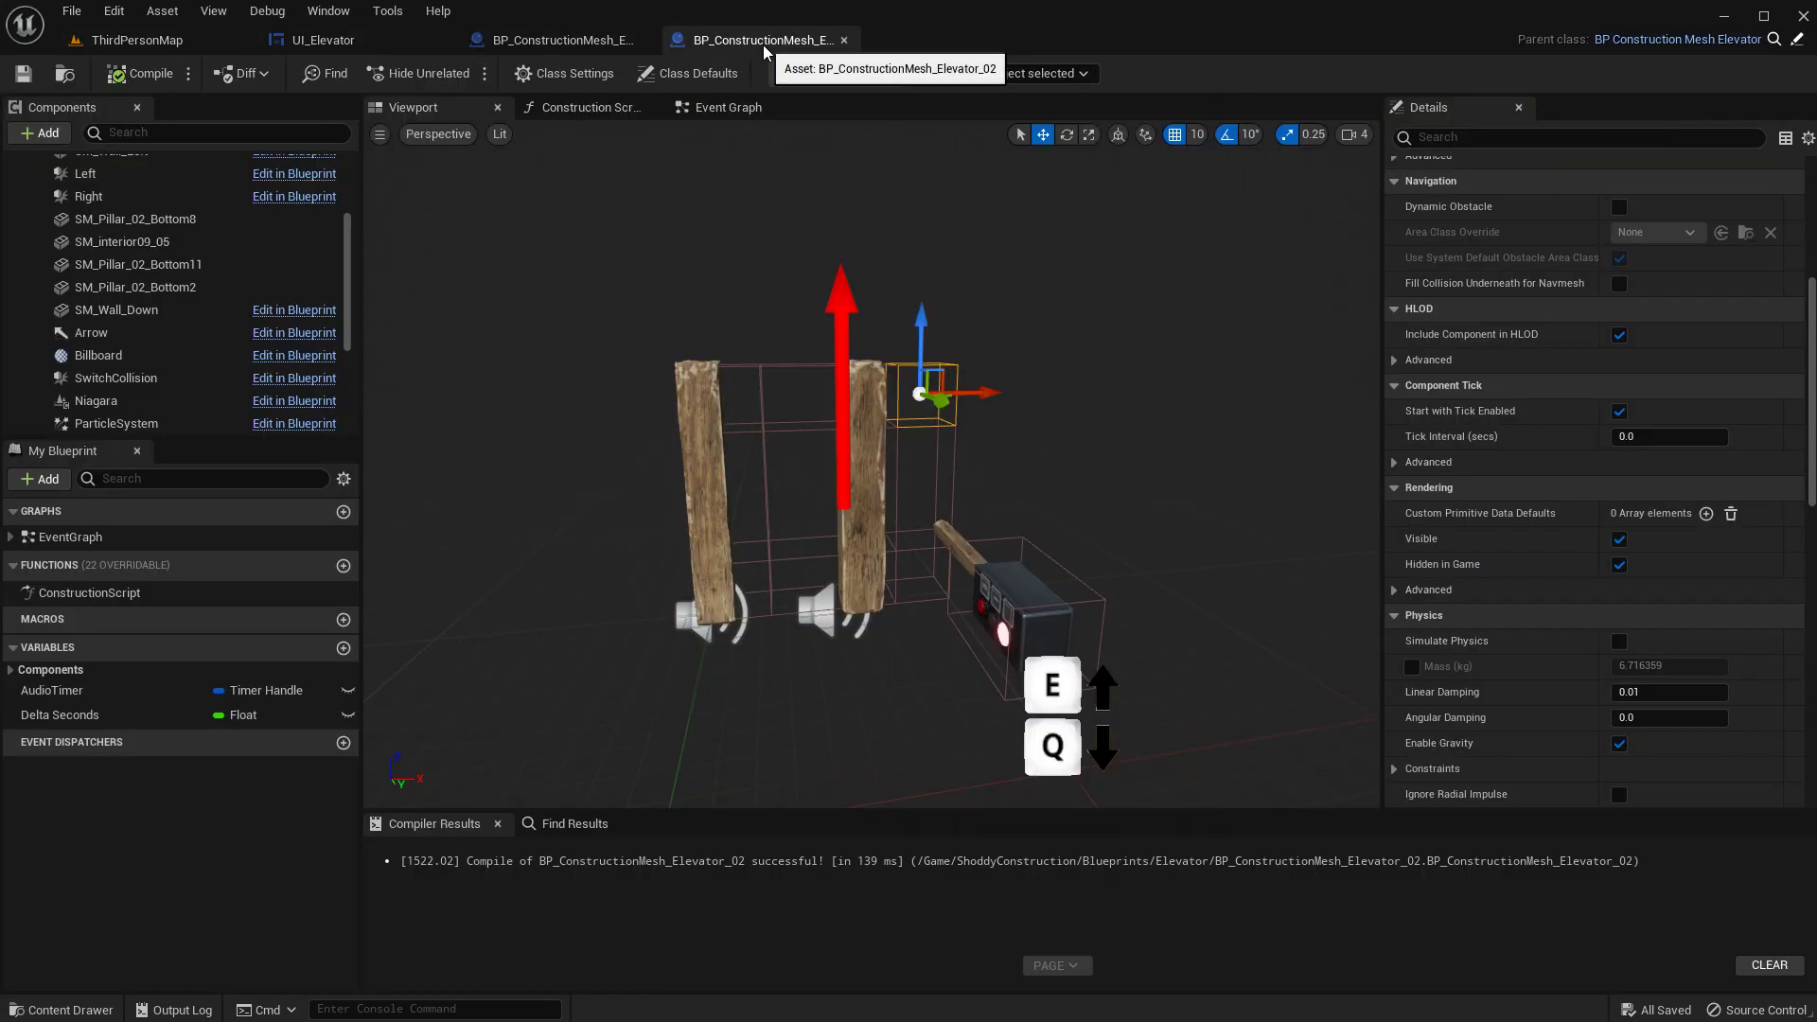
pyautogui.hotkey('ctrl', 'space')
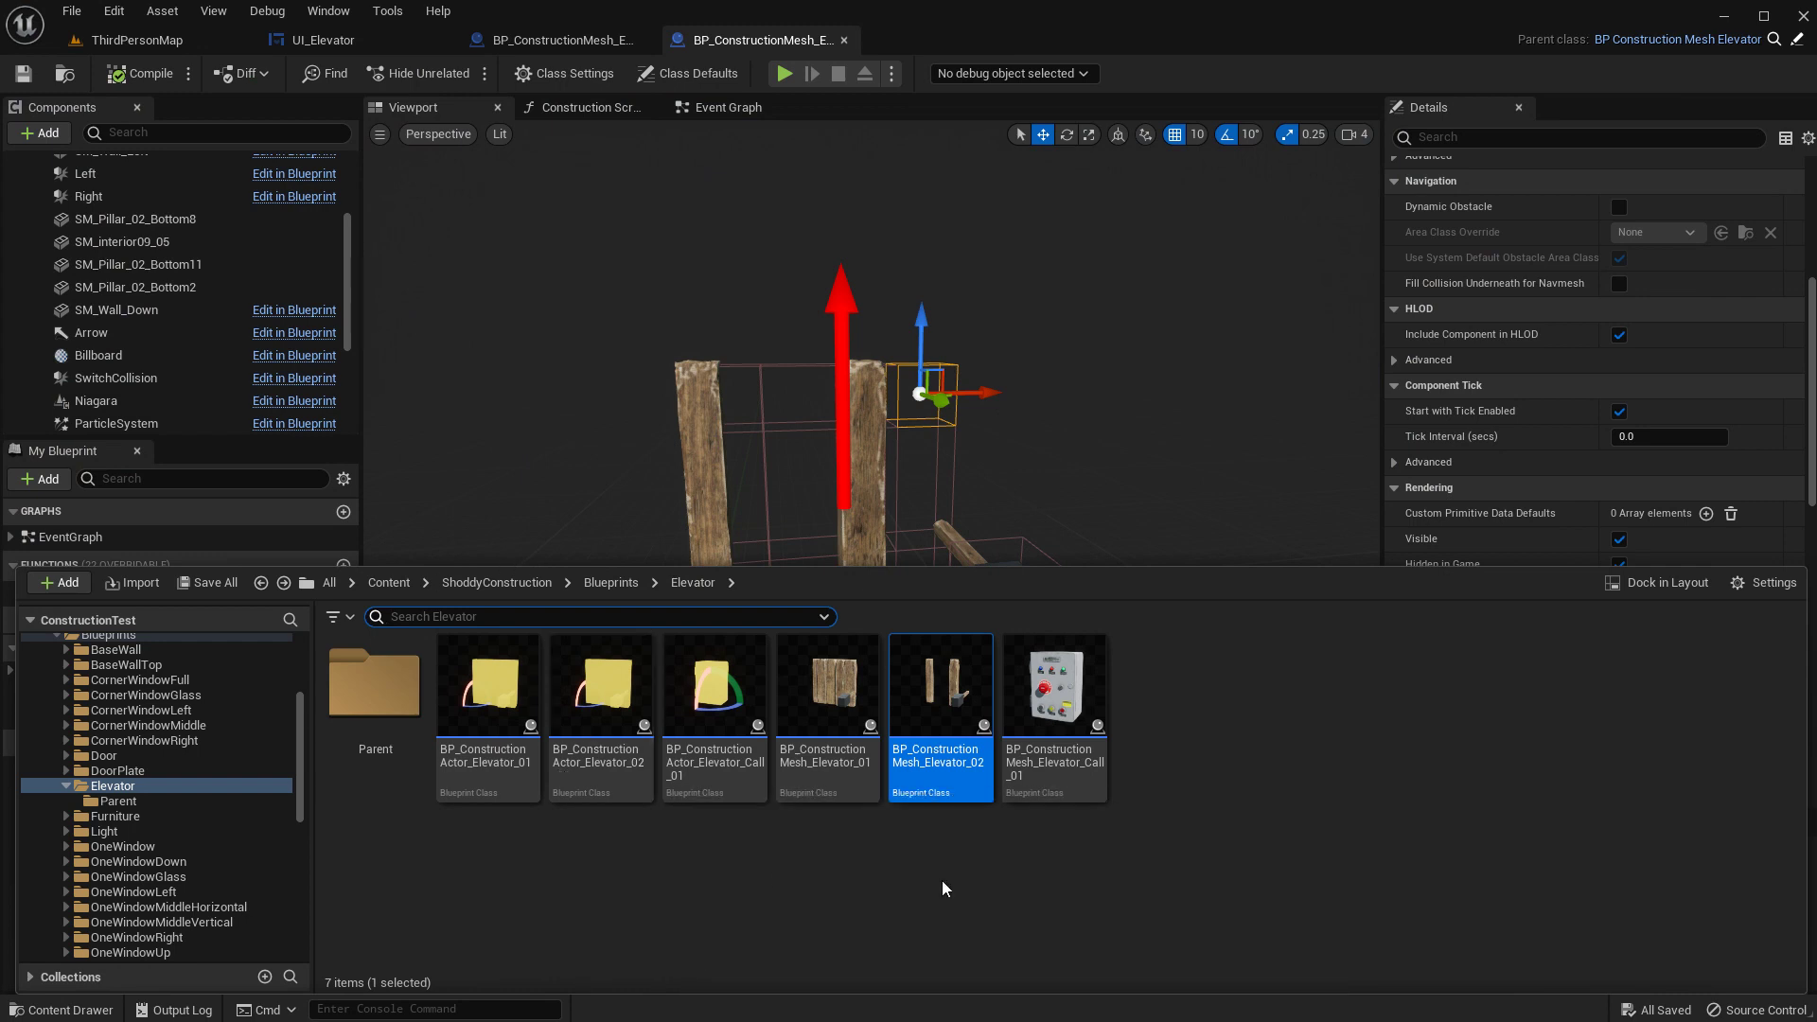
pyautogui.click(1074, 798)
pyautogui.click(837, 847)
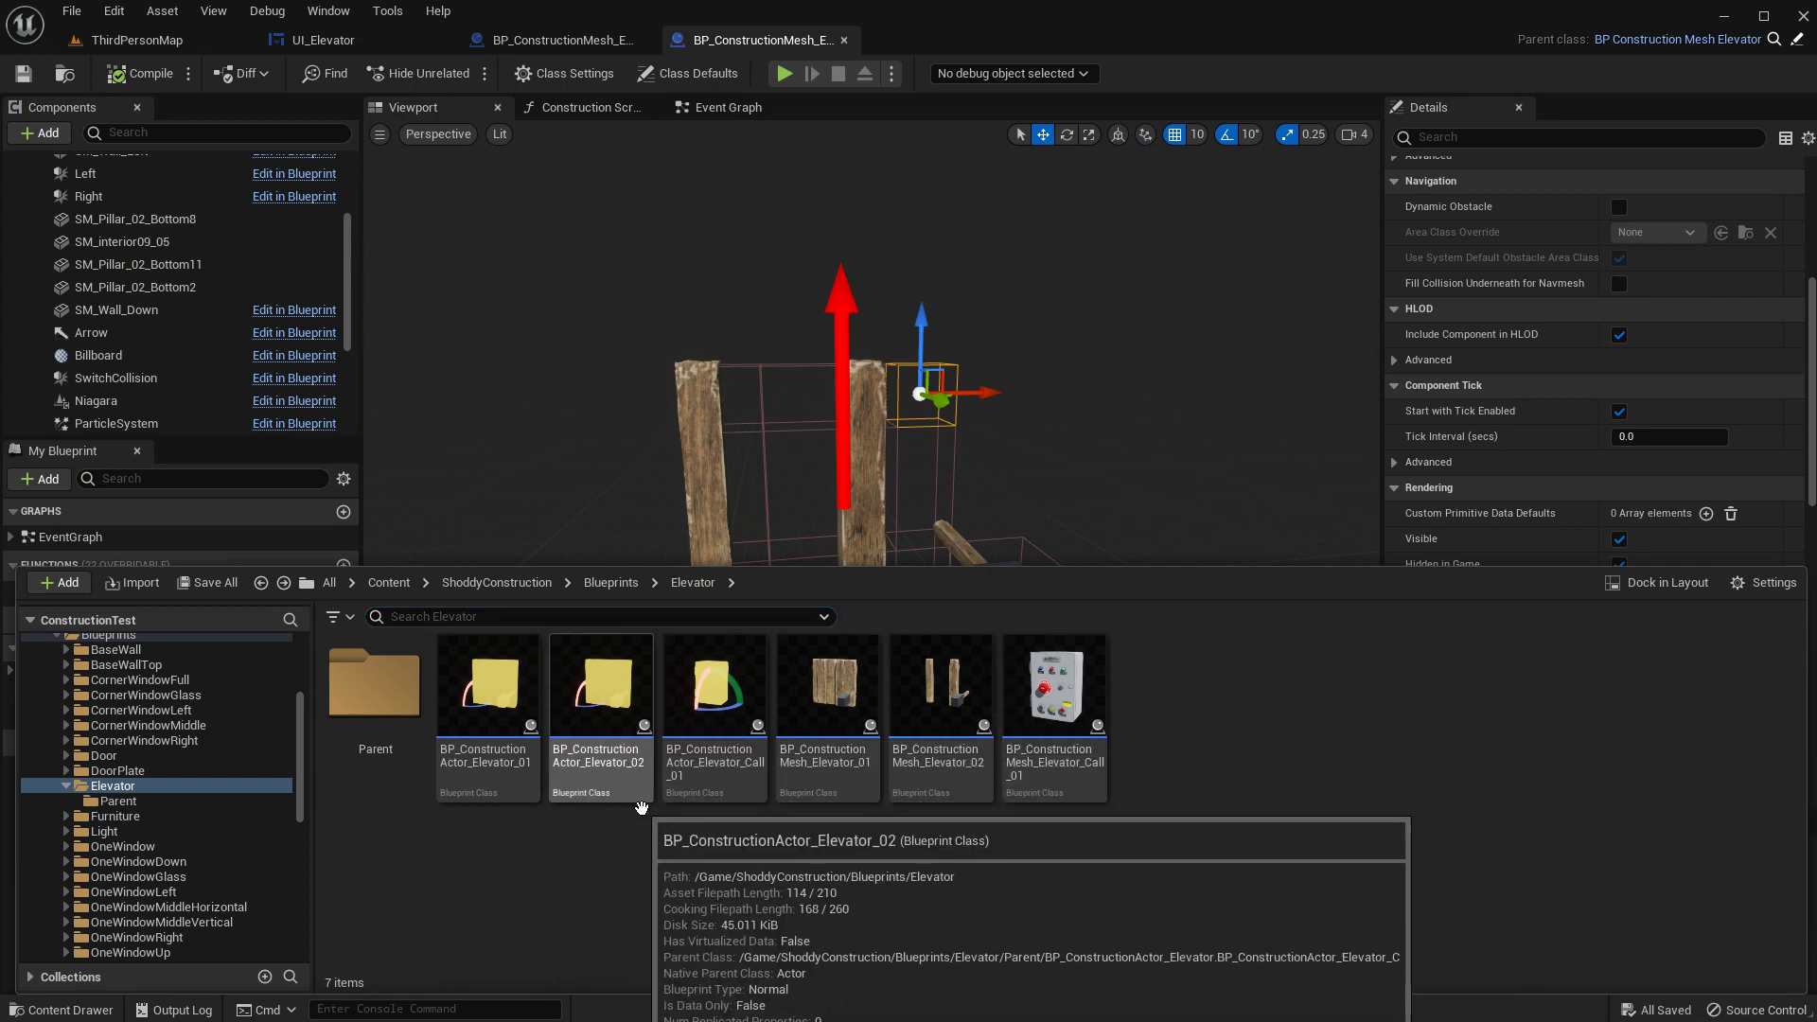
pyautogui.click(695, 785)
pyautogui.keyDown('ctrl'); pyautogui.click(1056, 748); pyautogui.keyUp('ctrl')
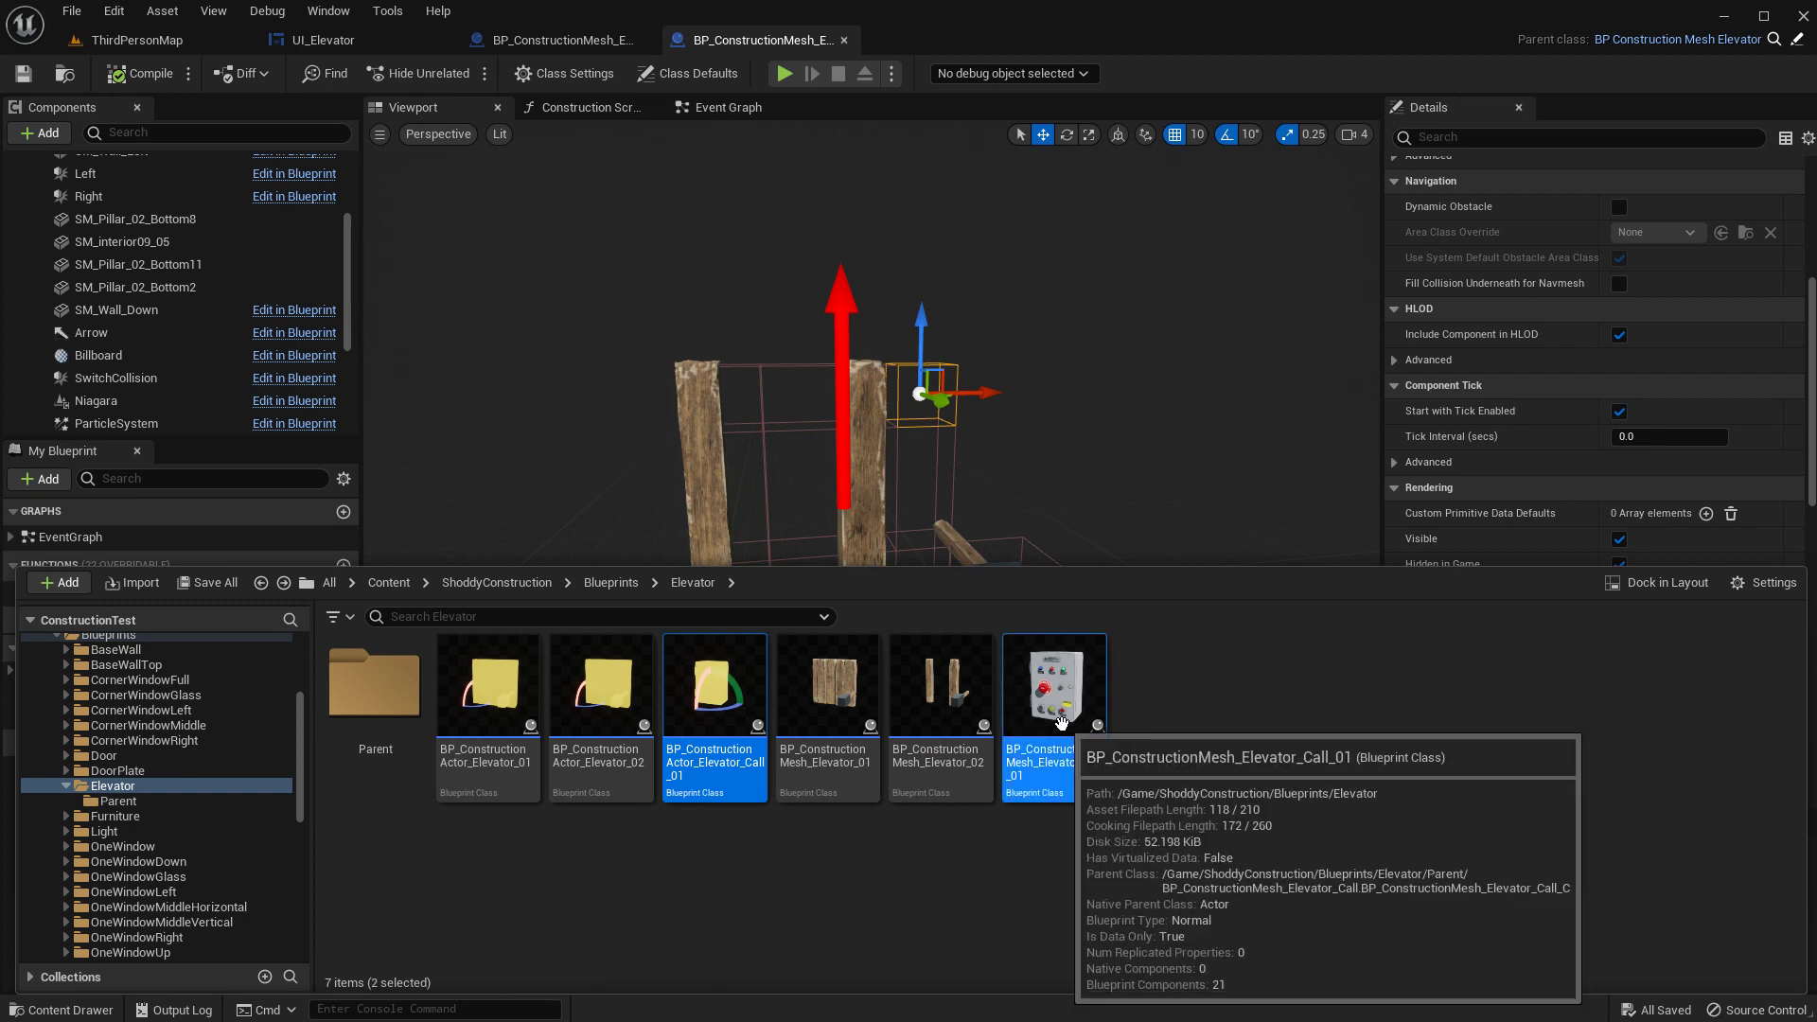
pyautogui.rightClick(1061, 748)
pyautogui.click(1150, 371)
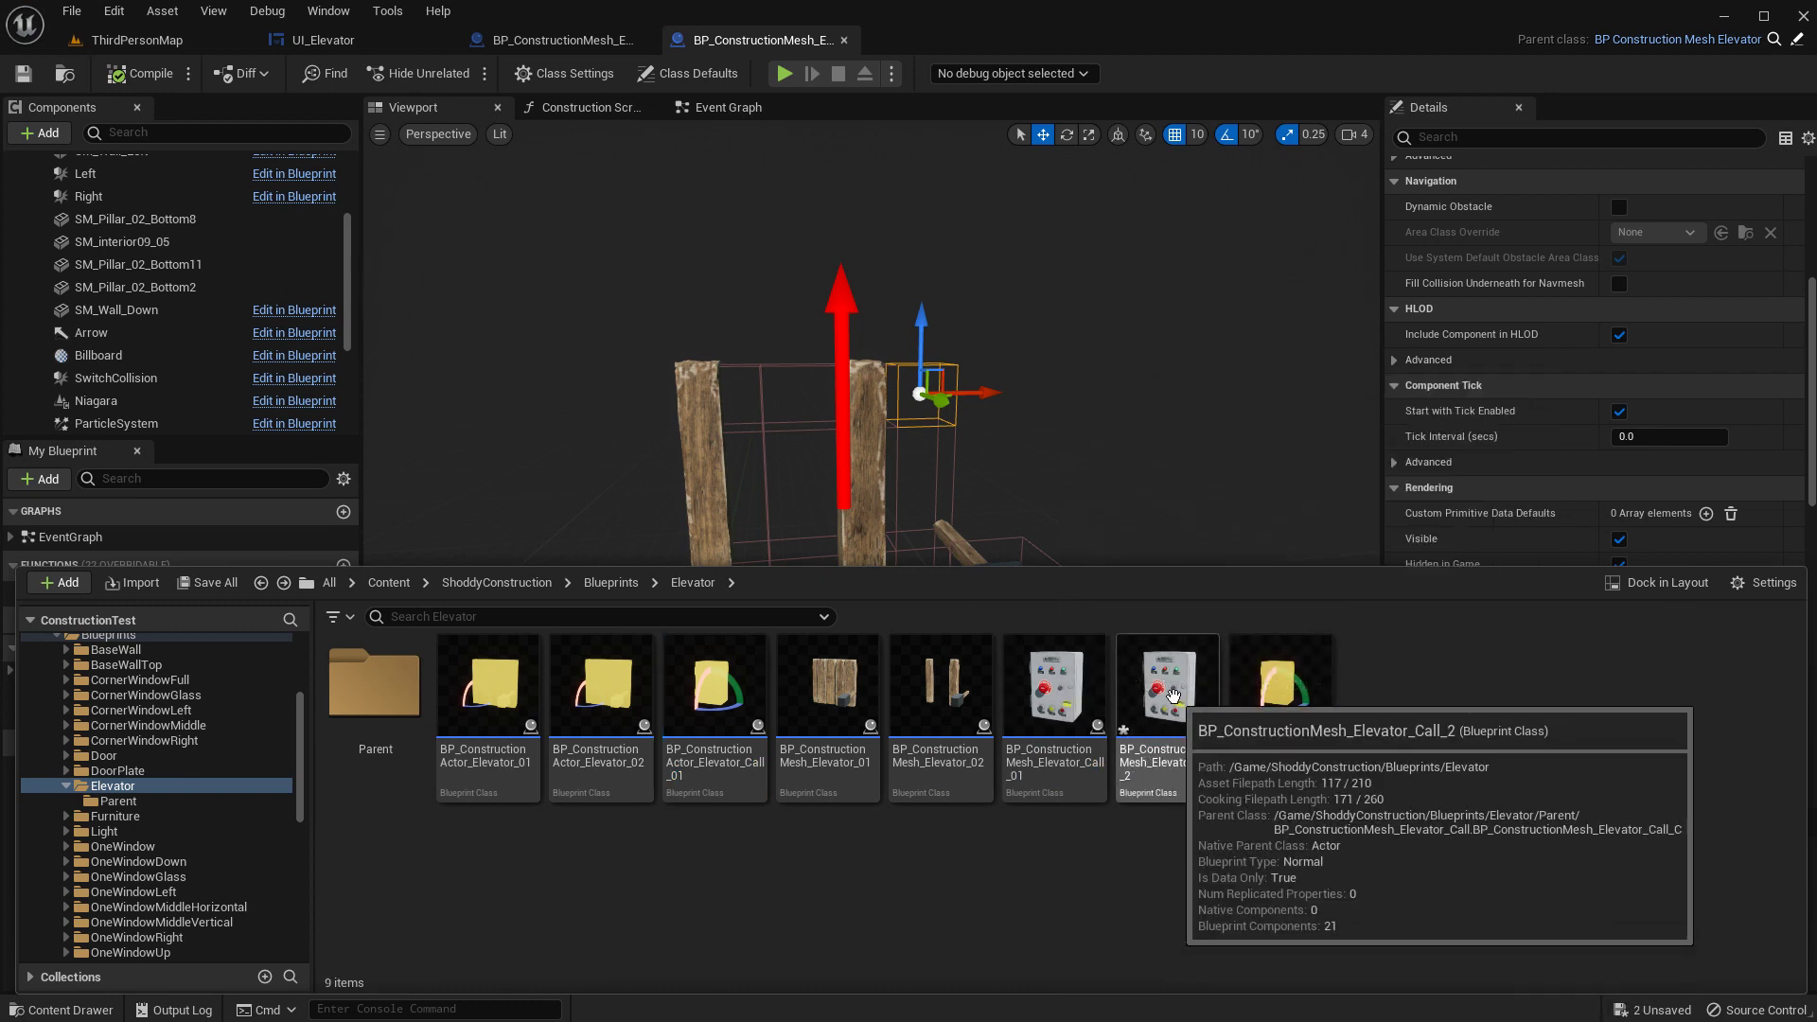
# - Open BP_ConstructionMesh_Elevator_Call_2 in the full Blueprint editor and set its MainMesh component's static mesh to SM_lamp_07
pyautogui.doubleClick(1166, 719)
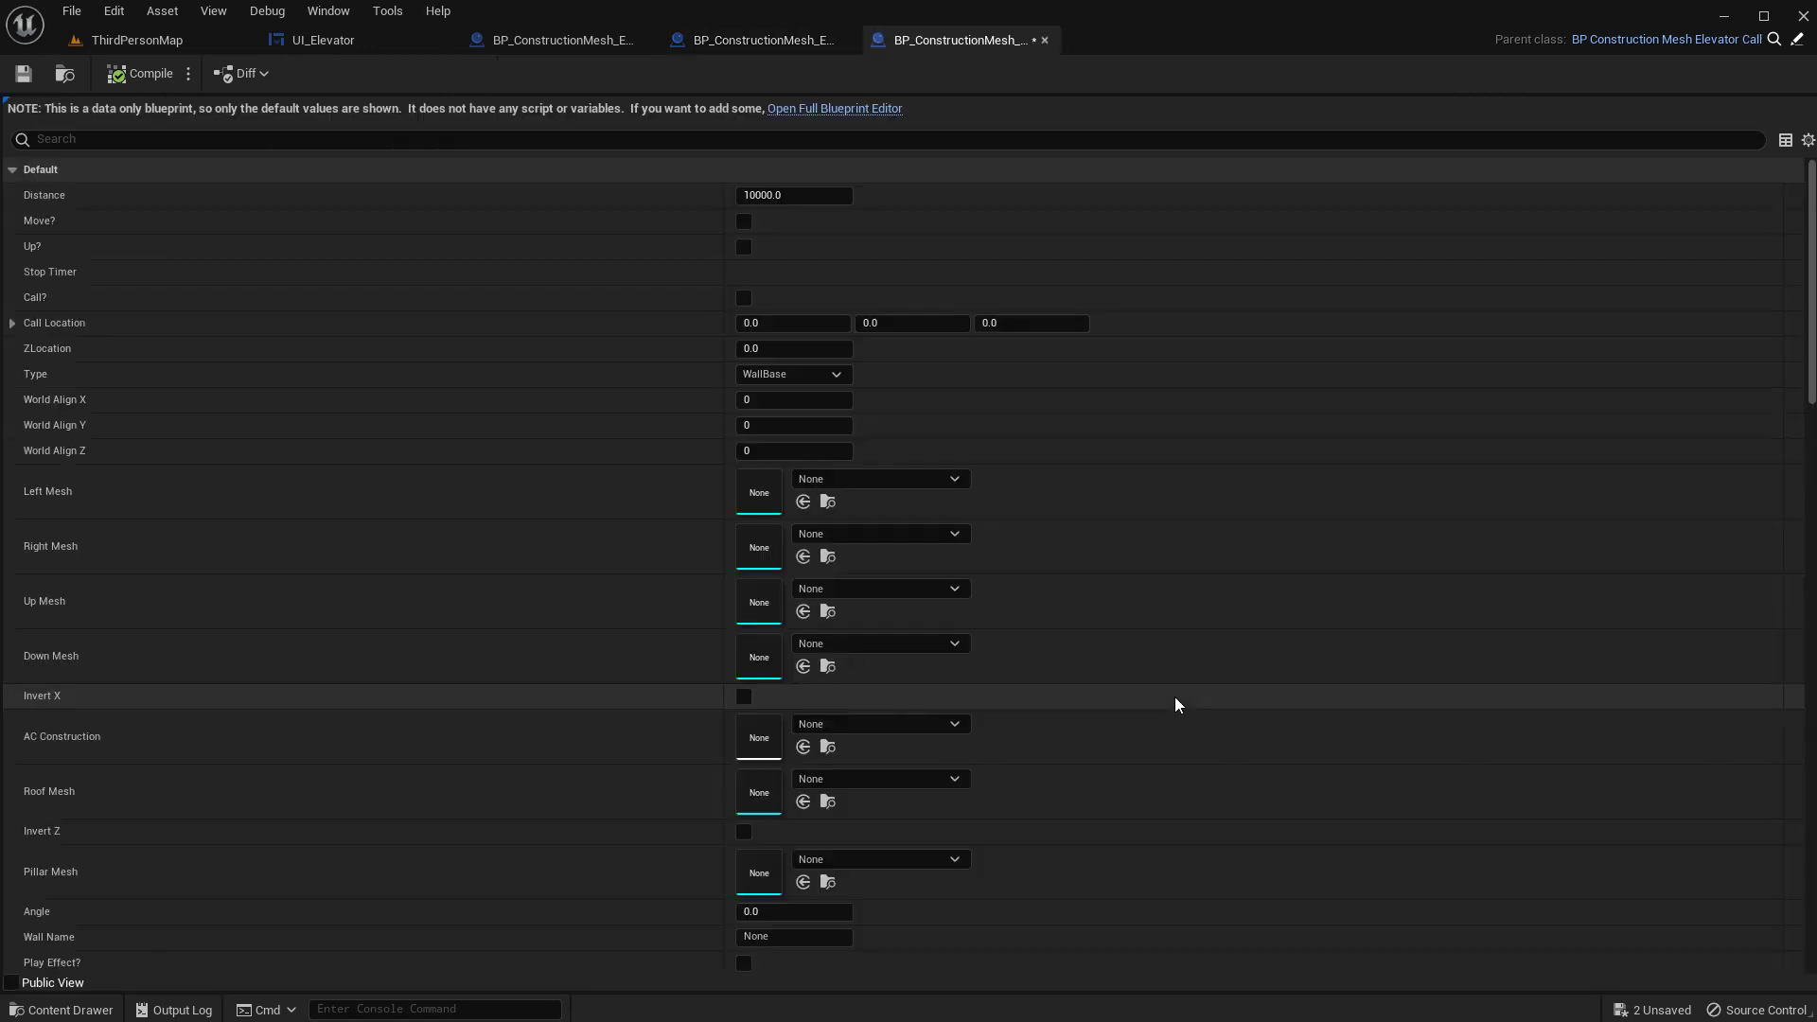
pyautogui.click(825, 109)
pyautogui.hotkey('ctrl', 'space')
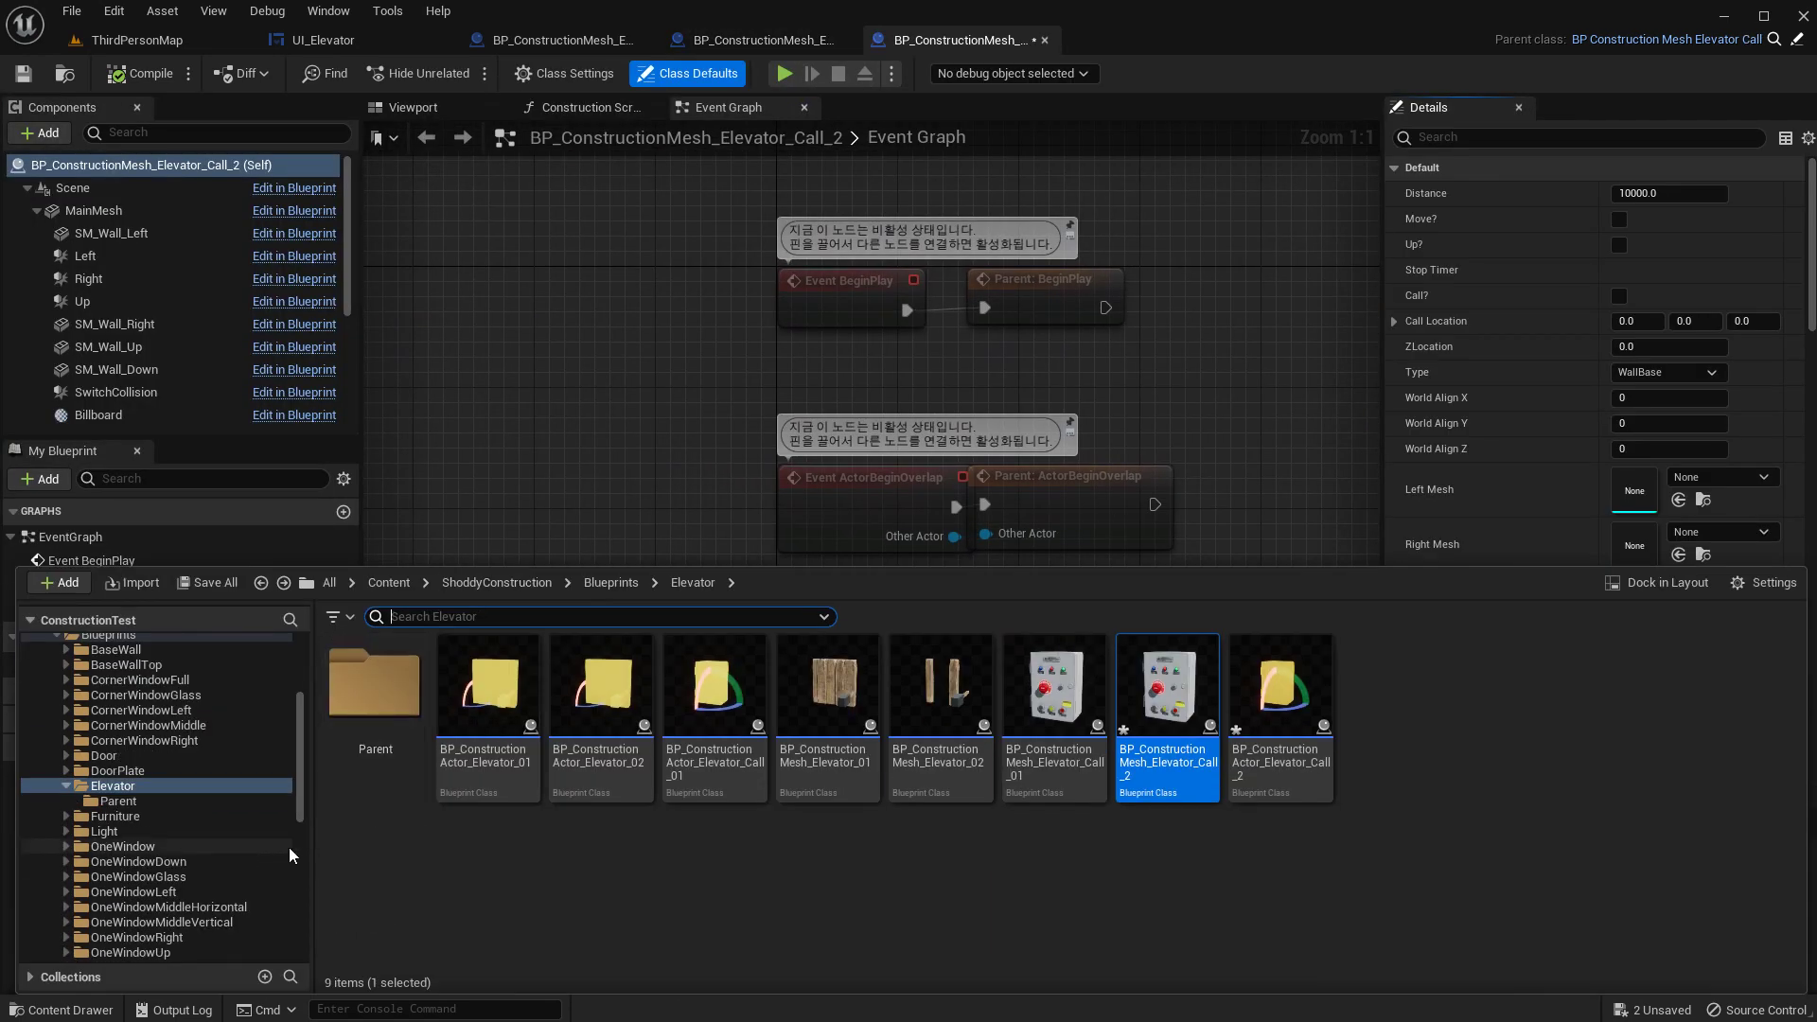
pyautogui.click(87, 210)
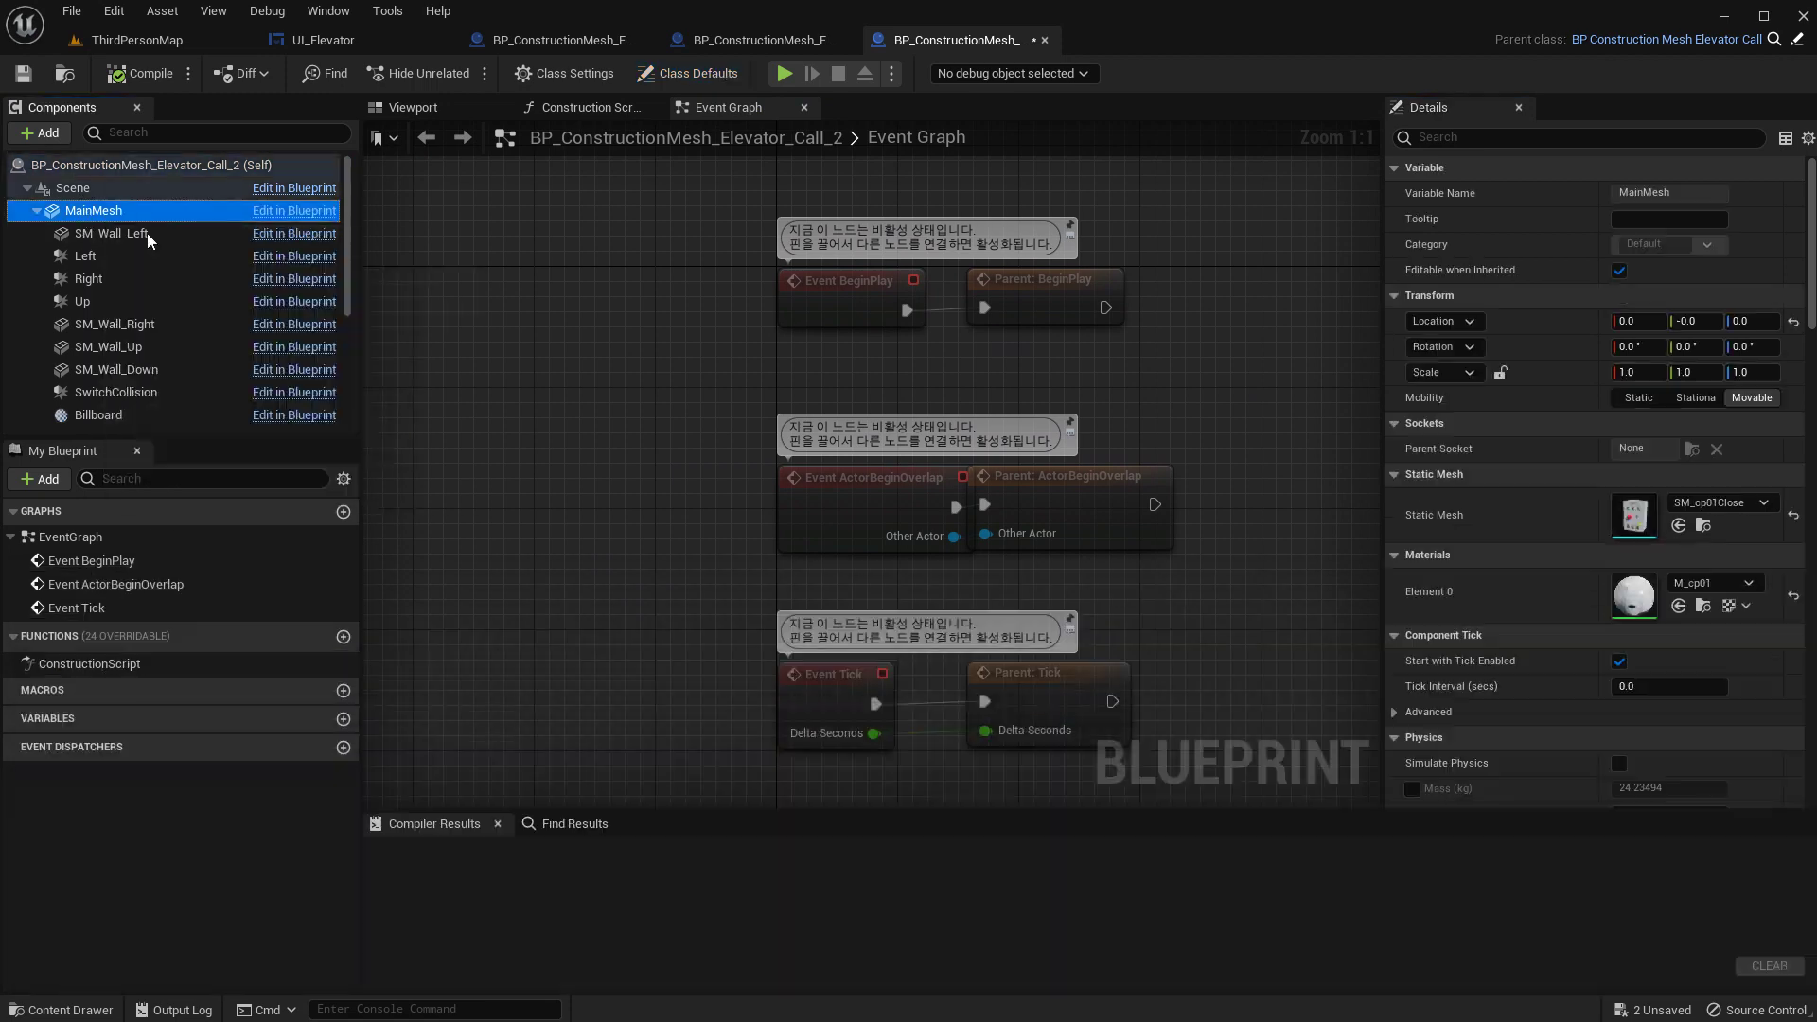
pyautogui.click(1703, 525)
pyautogui.click(1110, 870)
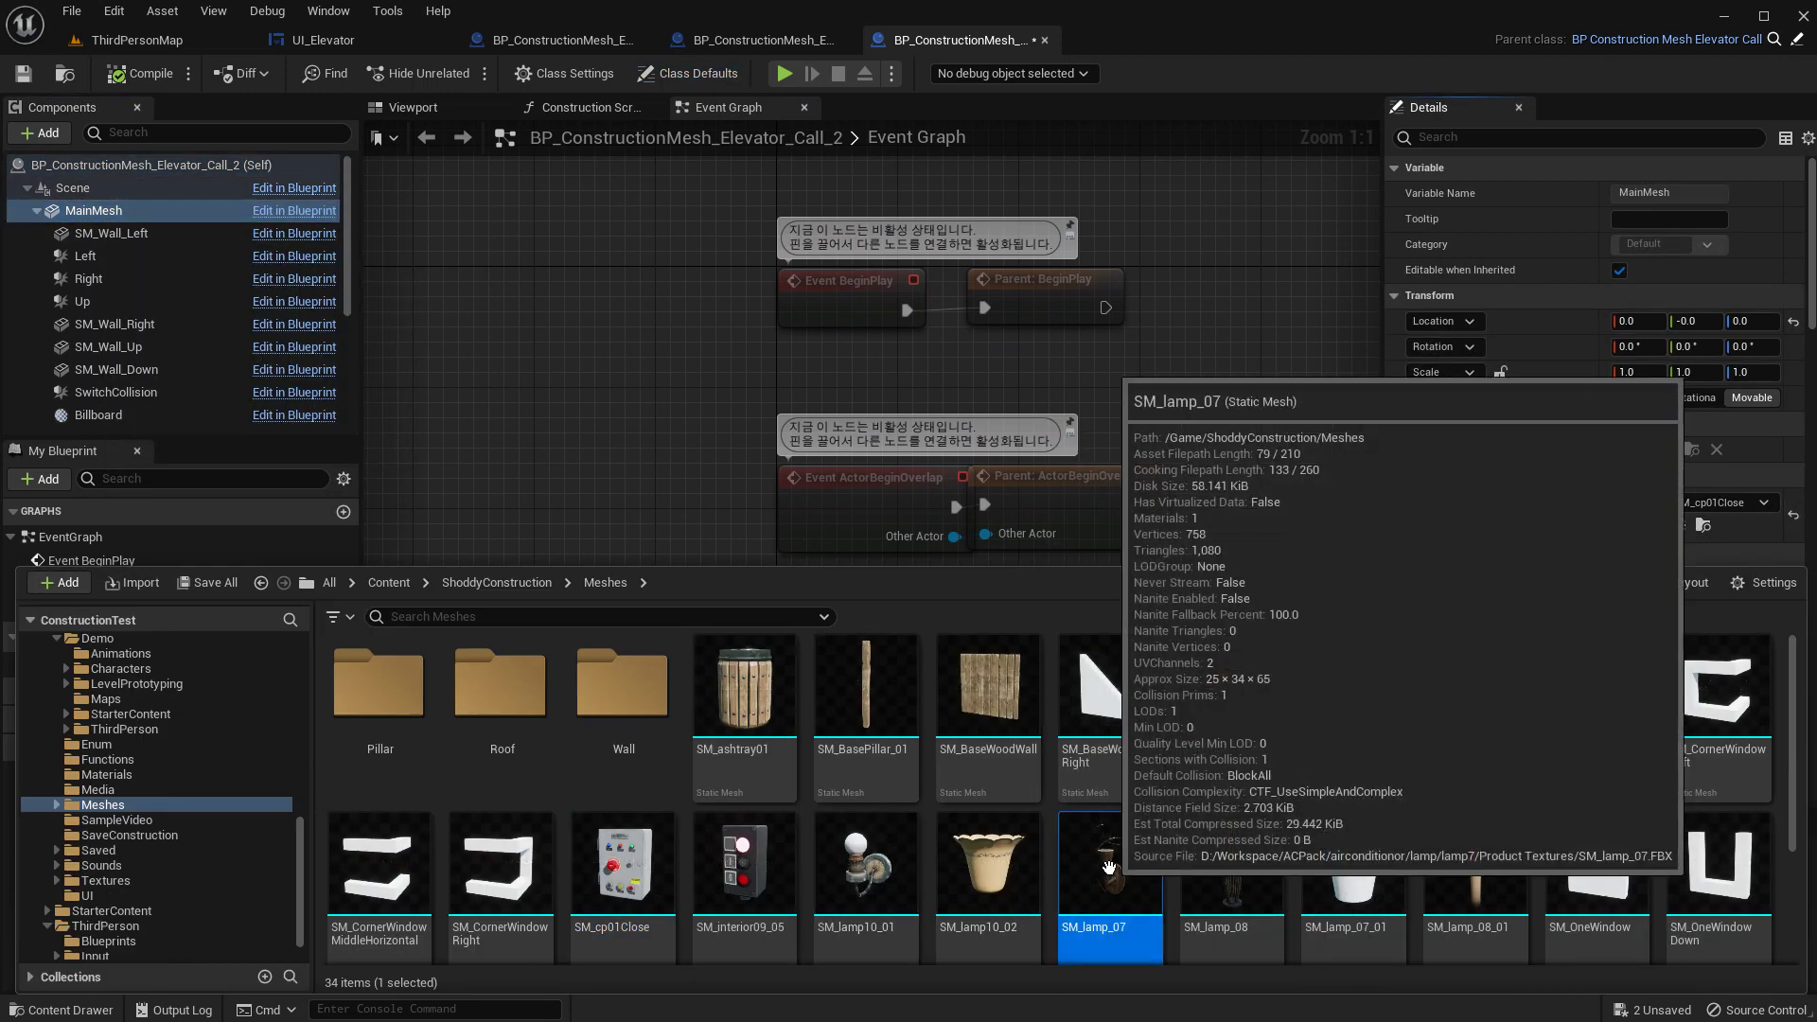
pyautogui.click(1677, 525)
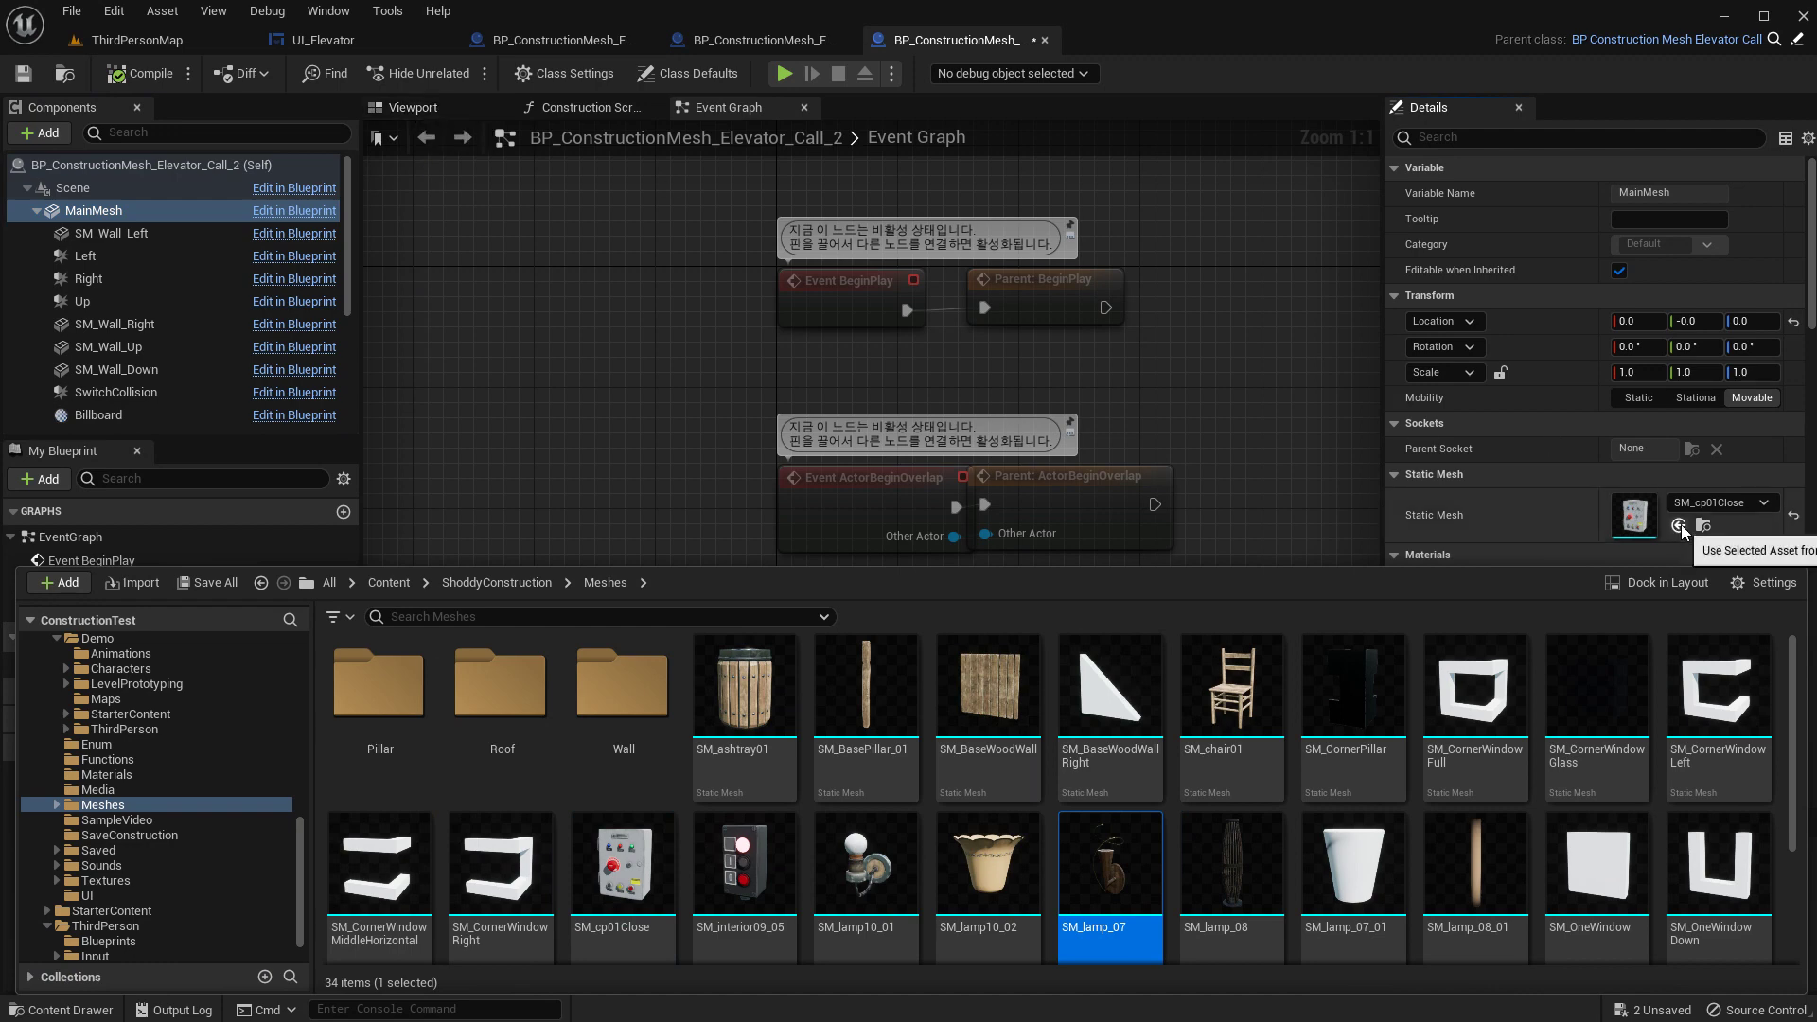
# - Open BP_ConstructionActor_Elevator_Call_2 from the Blueprints/Elevator folder in the full Blueprint editor
pyautogui.click(805, 45)
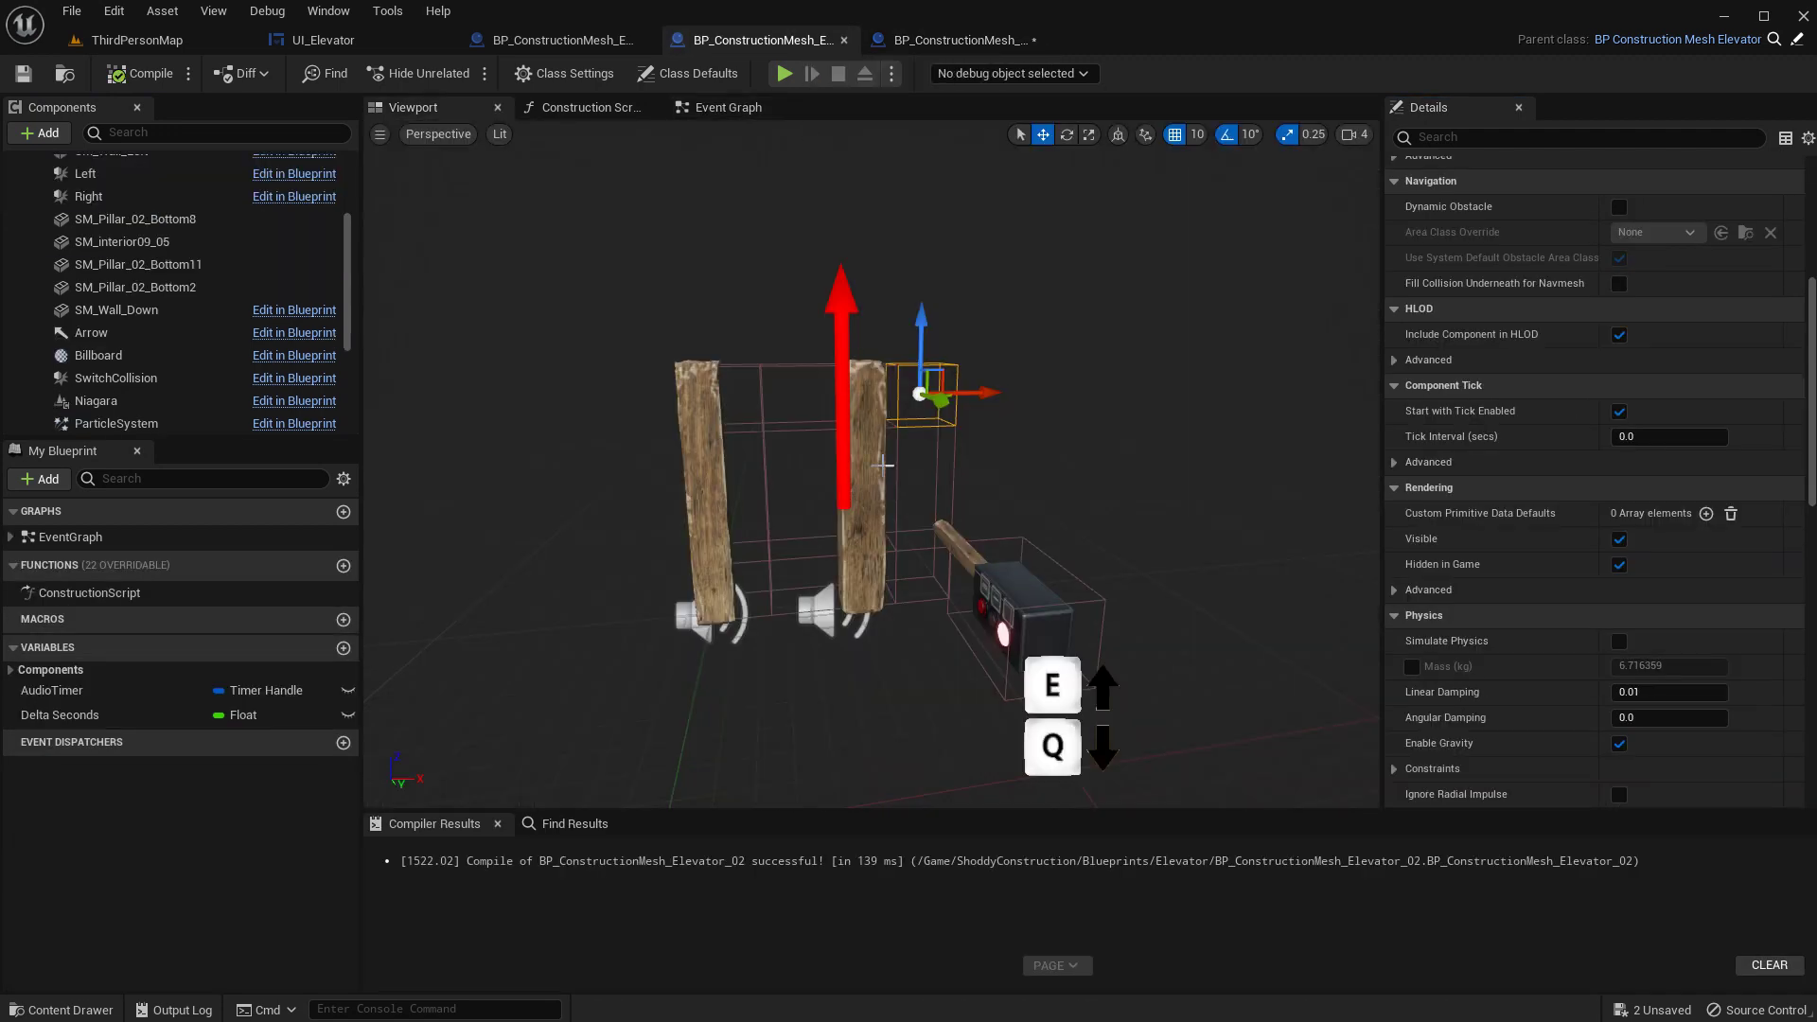
pyautogui.click(606, 49)
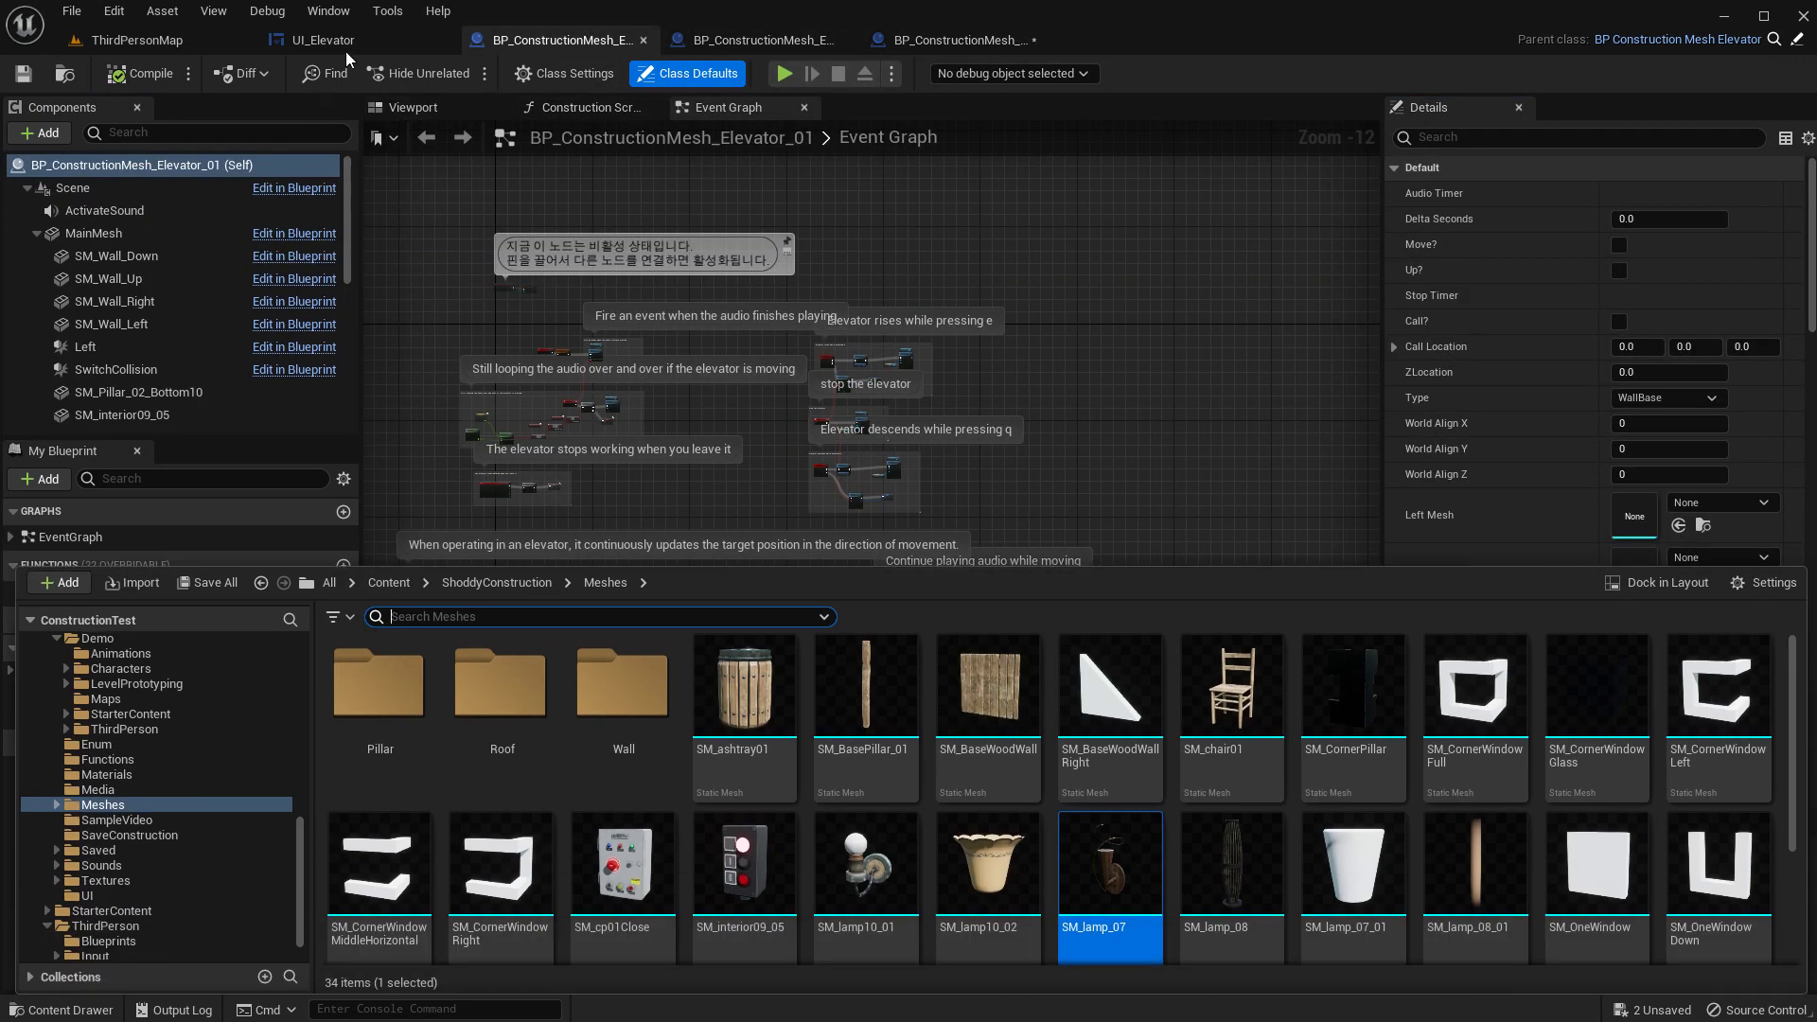
pyautogui.click(346, 51)
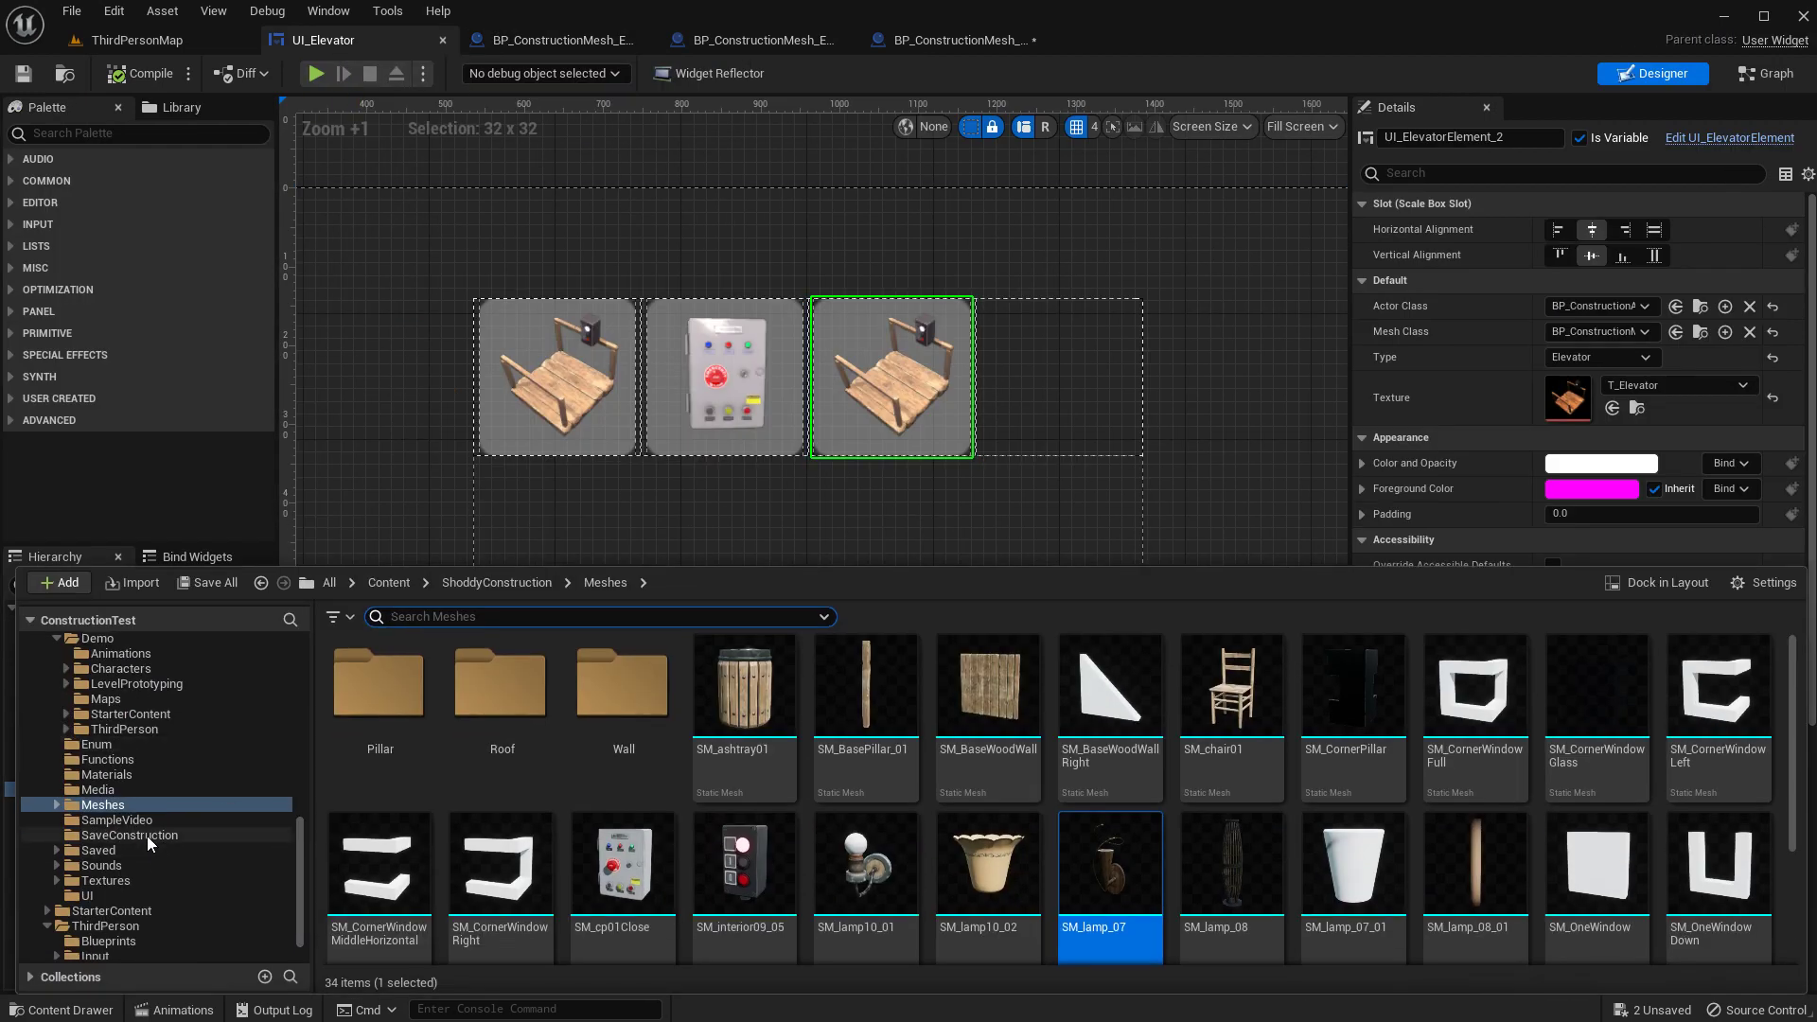
pyautogui.scroll(7, 117, 810)
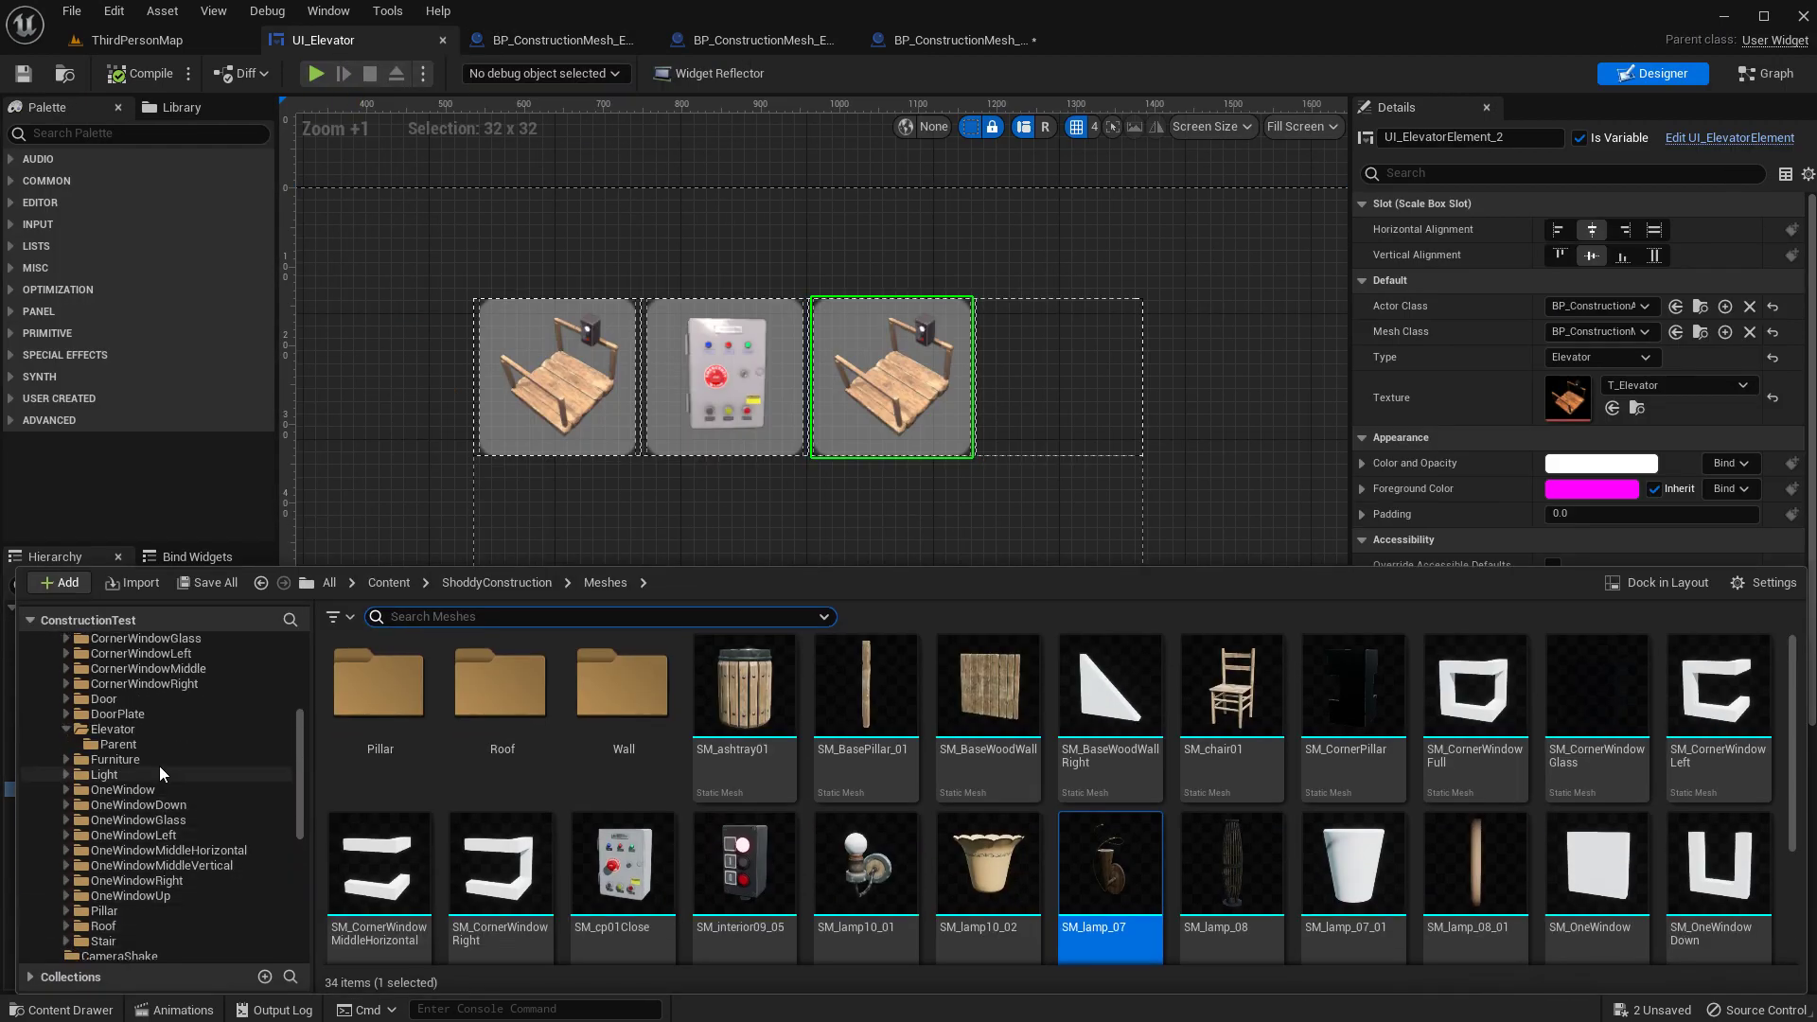
pyautogui.click(139, 731)
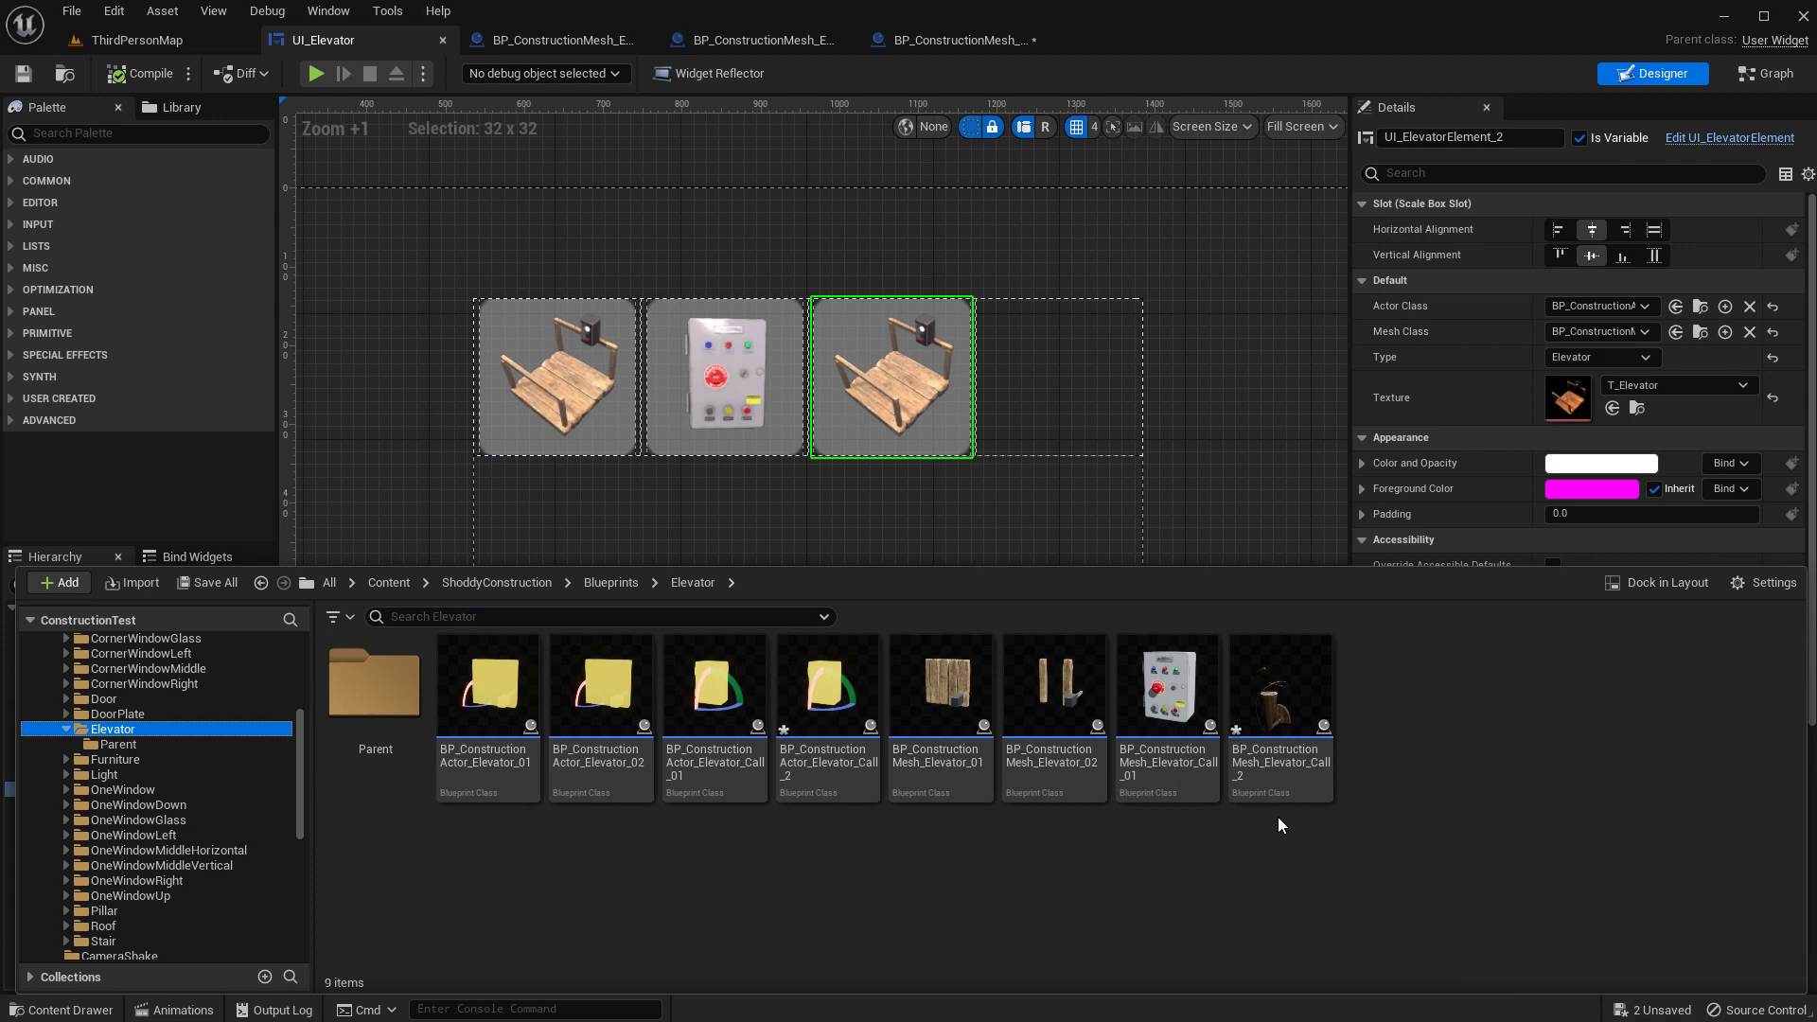
pyautogui.click(834, 712)
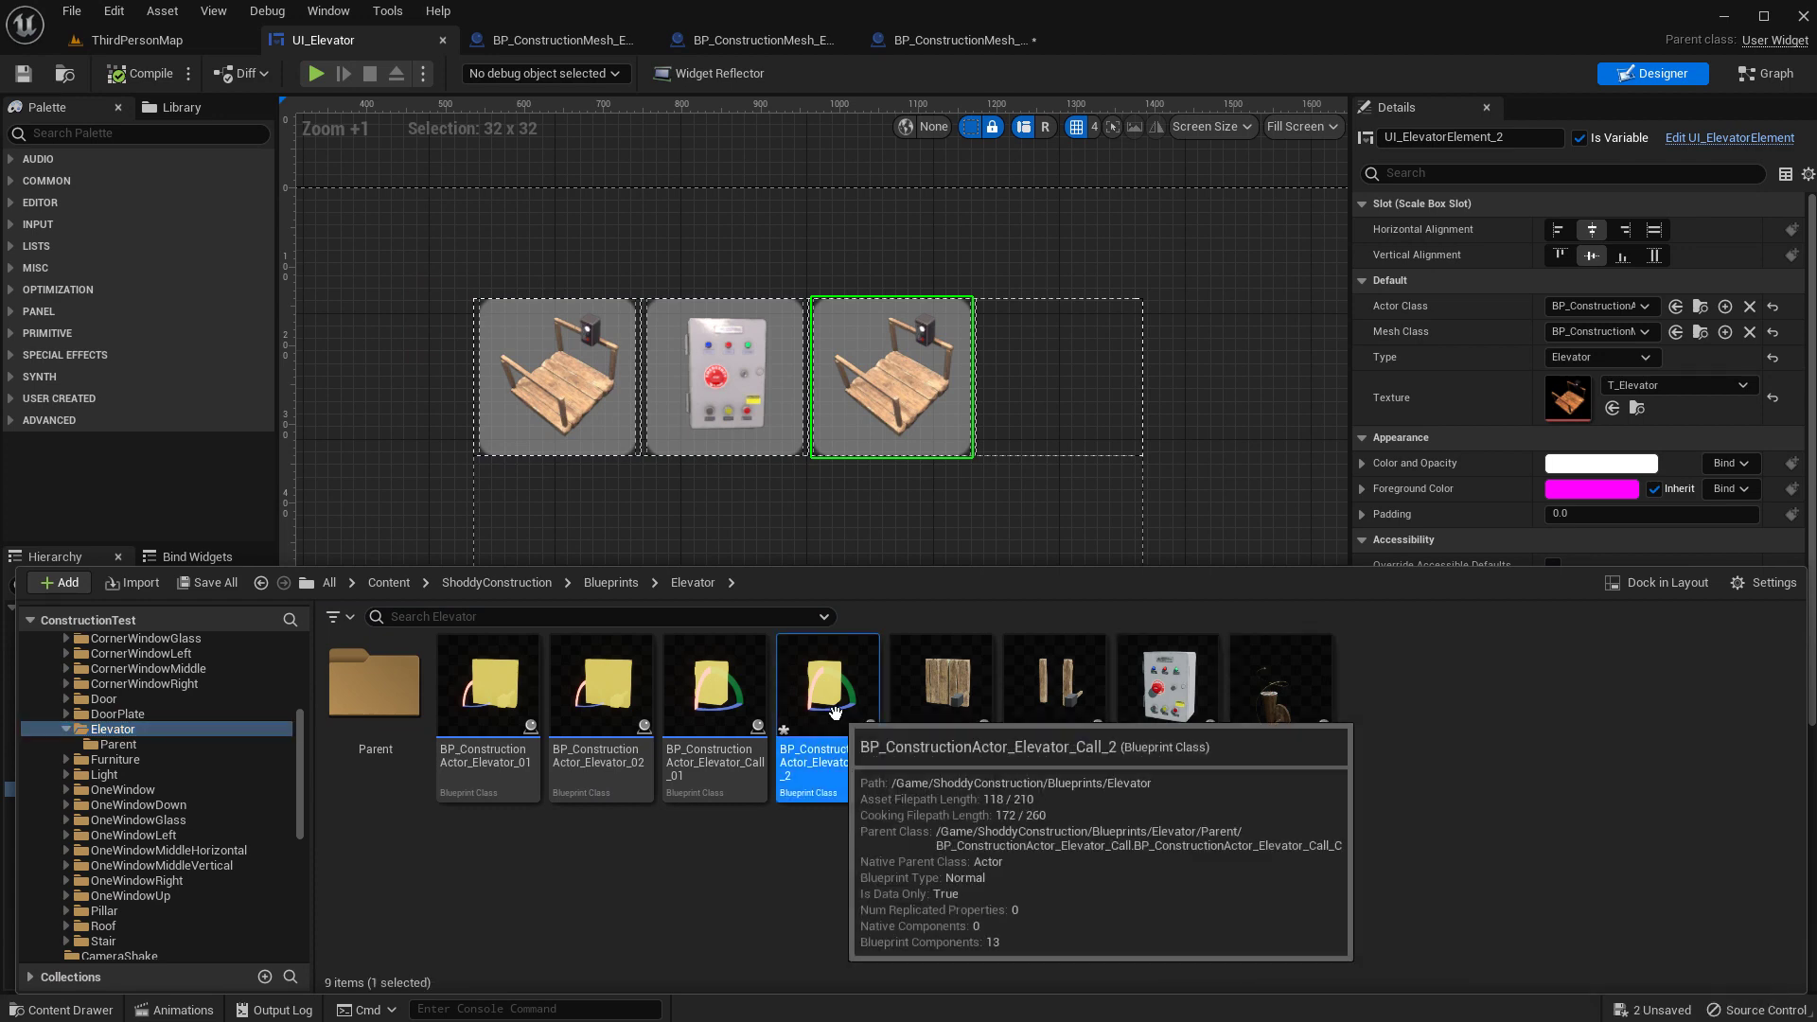
pyautogui.doubleClick(834, 711)
pyautogui.click(842, 112)
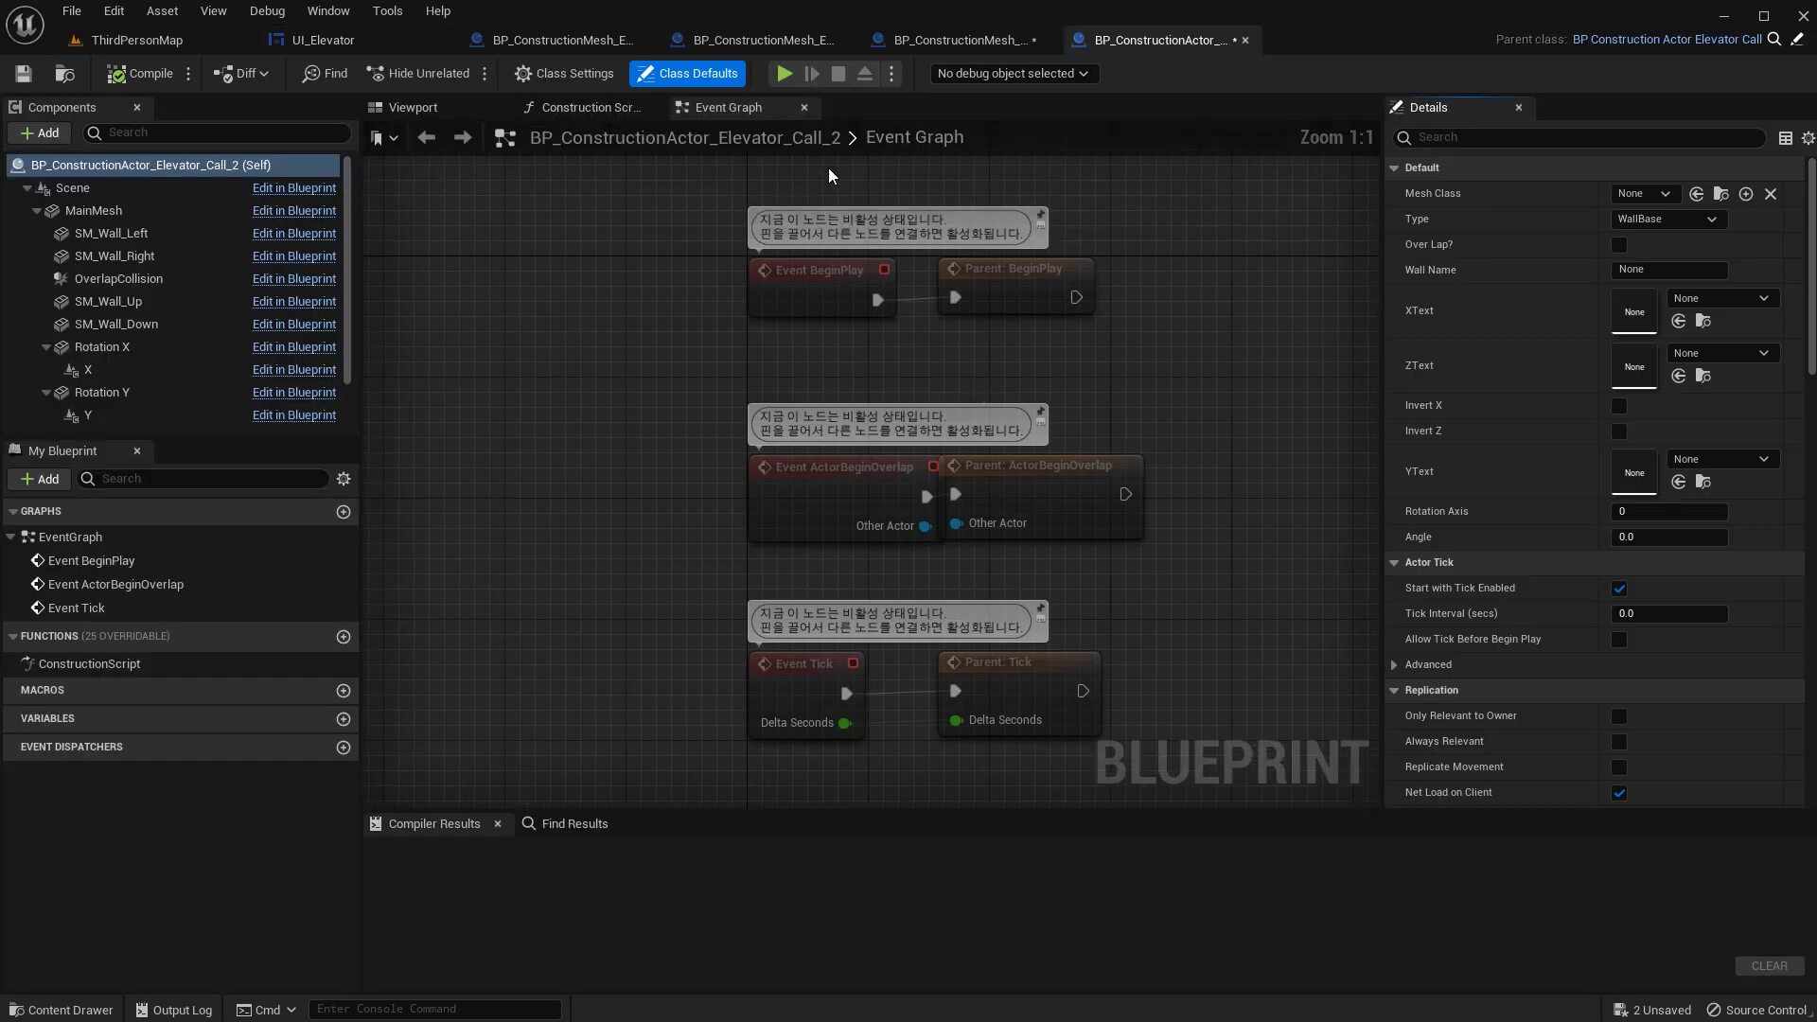
# - Set the MainMesh component's static mesh to SM_lamp_07 in BP_ConstructionActor_Elevator_Call_2 and compile the blueprint
pyautogui.click(122, 210)
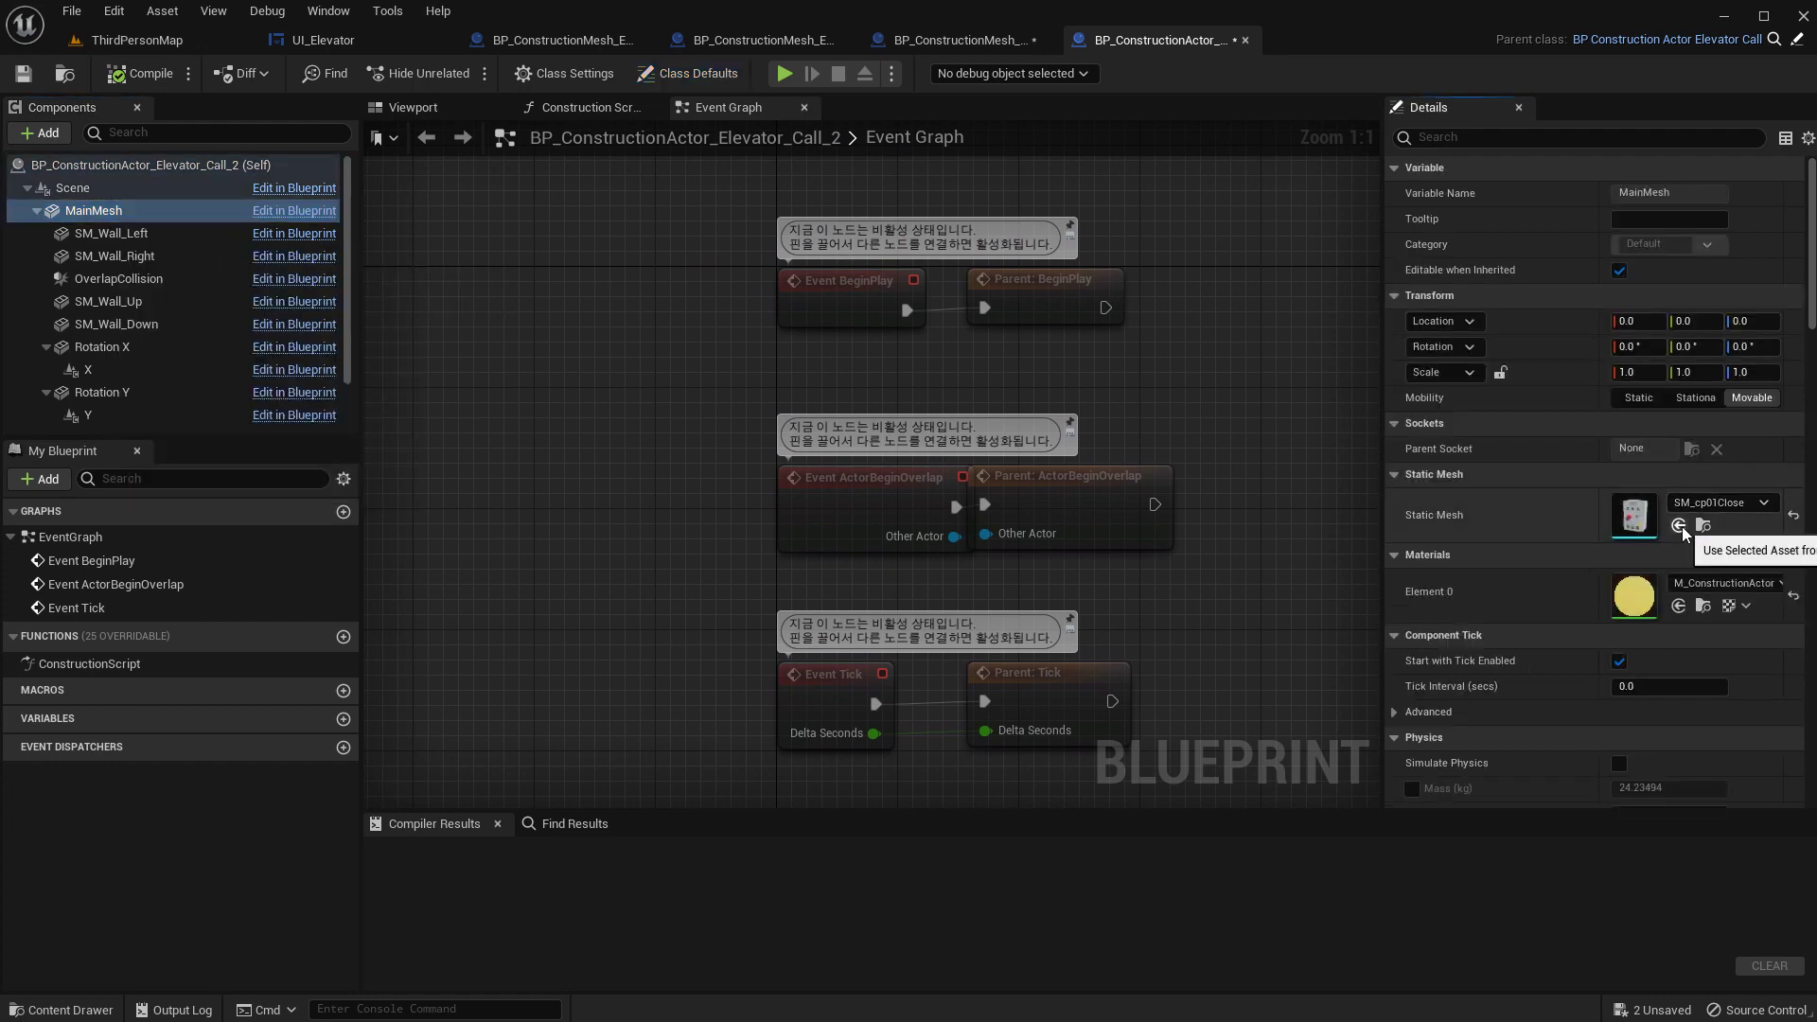
pyautogui.click(1703, 526)
pyautogui.click(1124, 868)
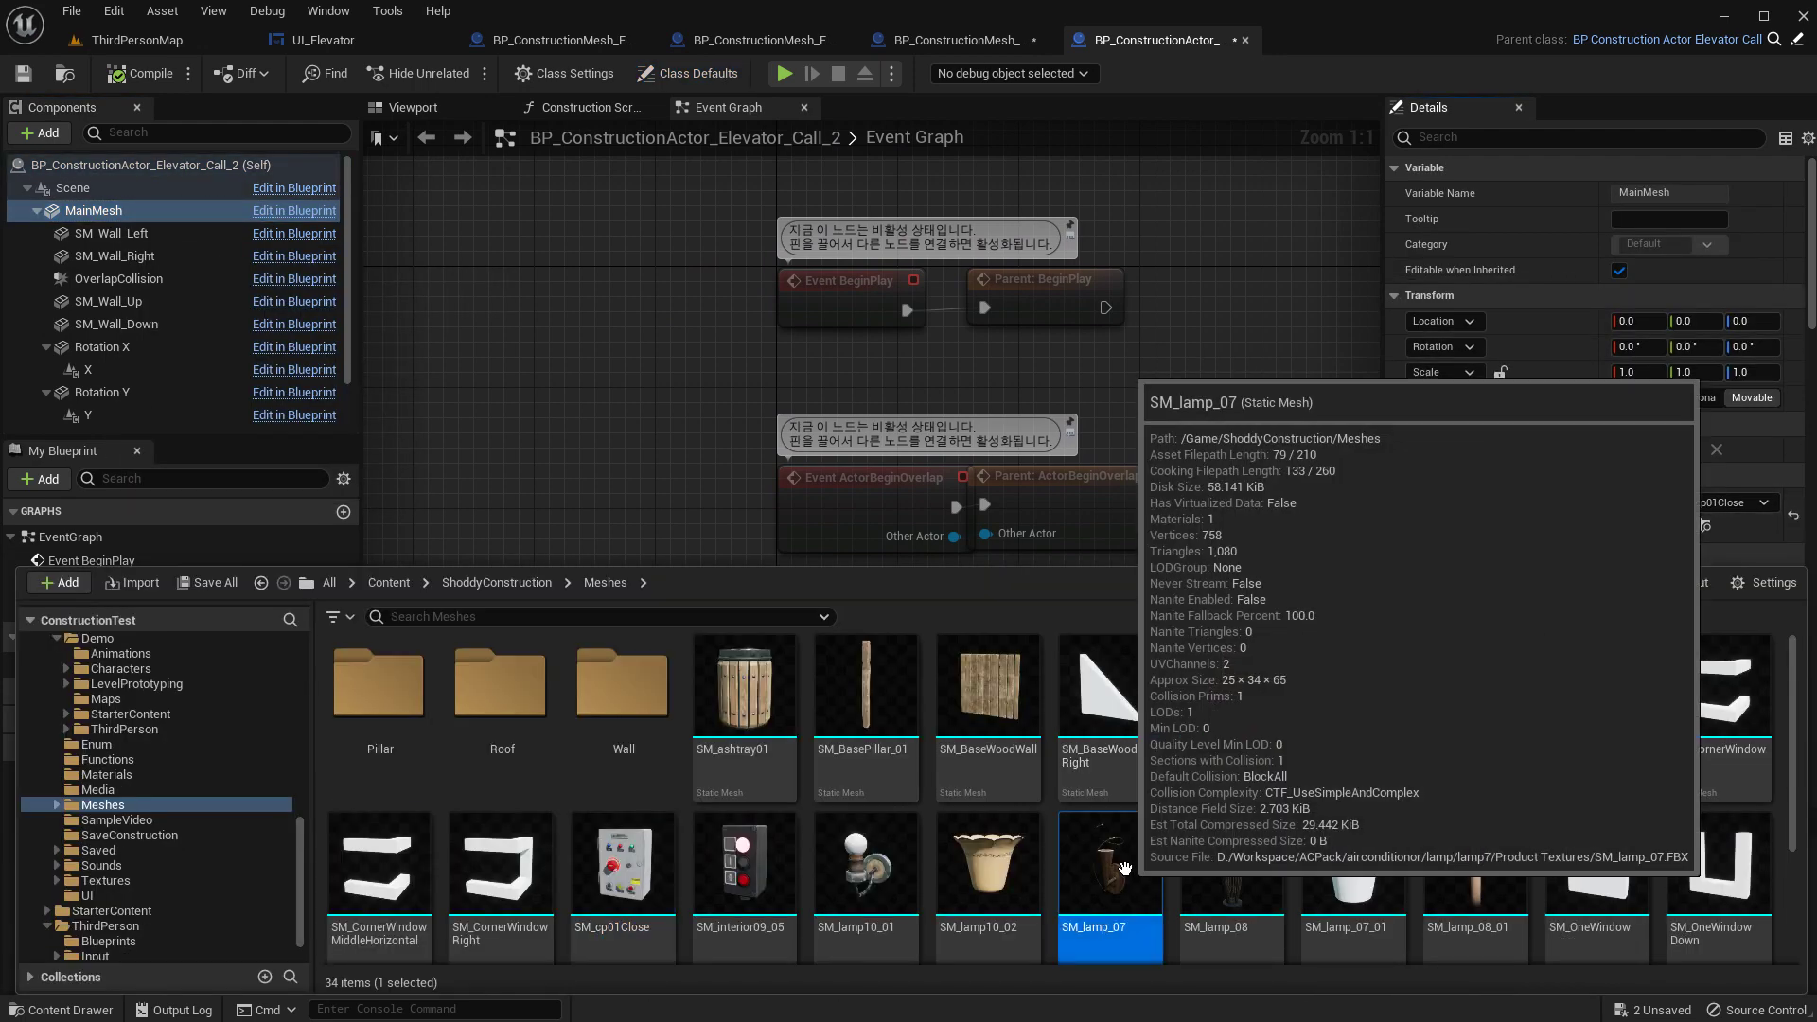
pyautogui.click(1679, 525)
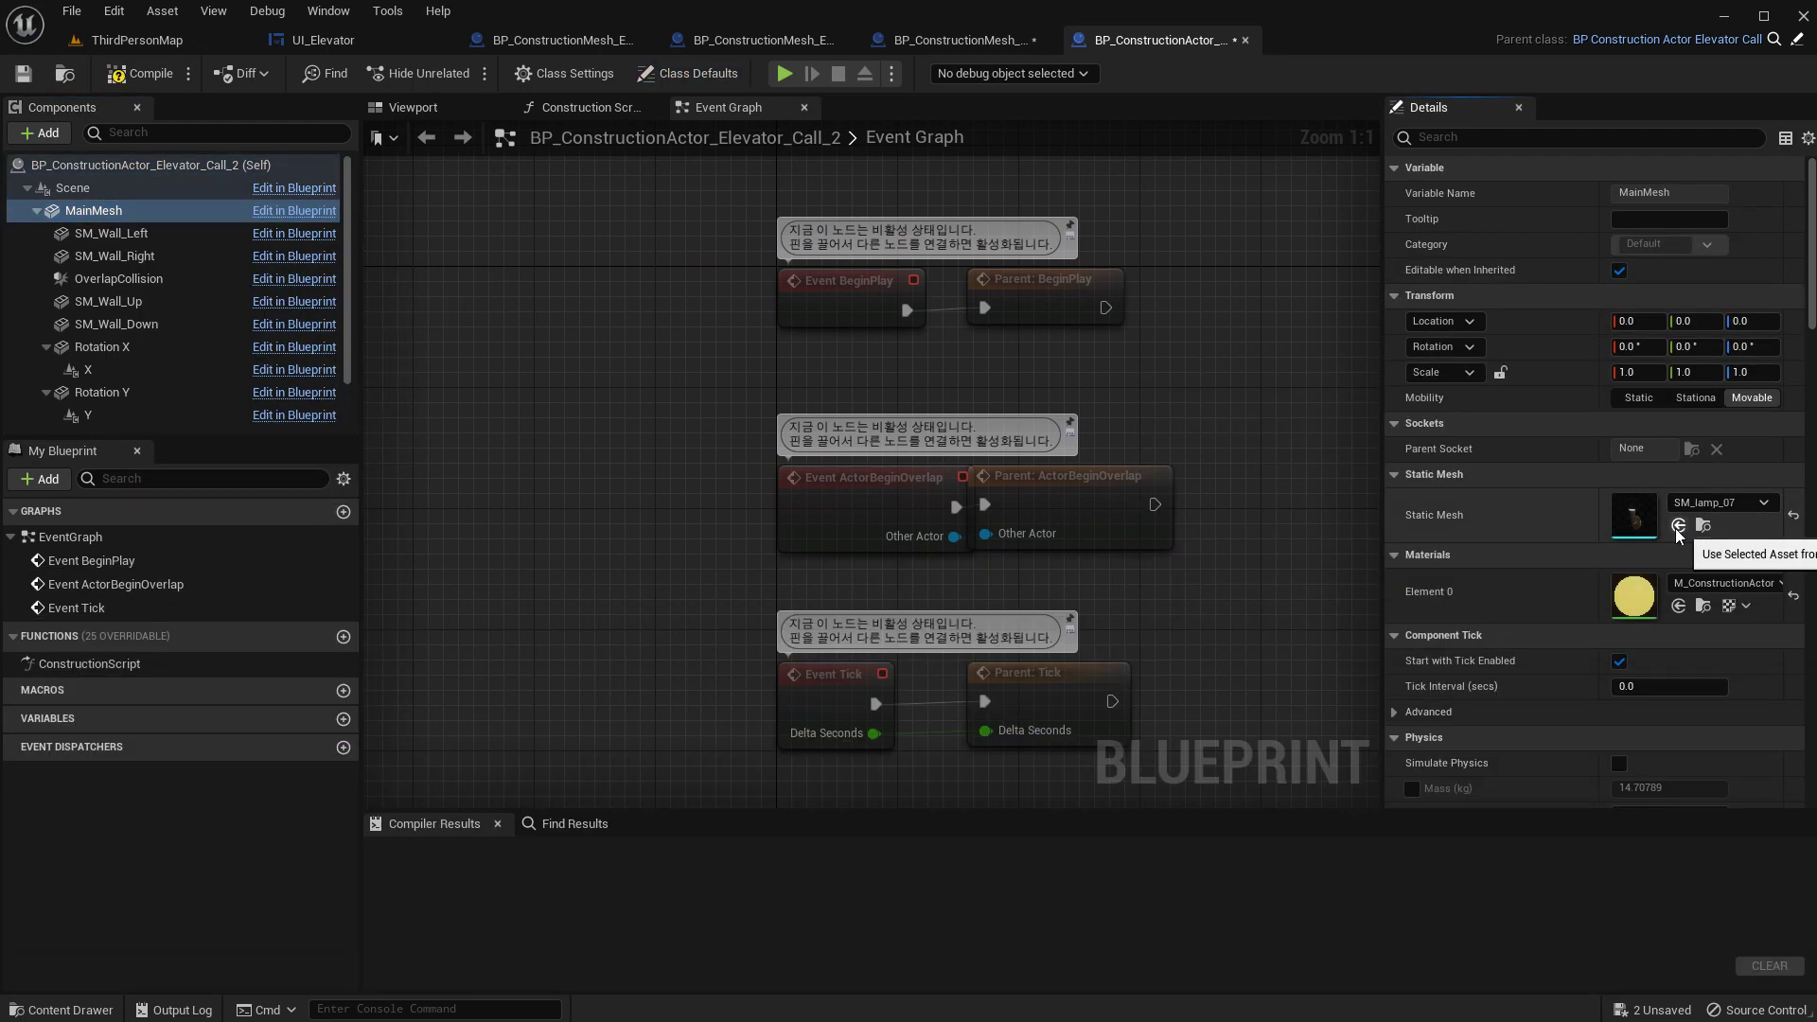
pyautogui.click(137, 76)
# - Copy the call-switch element UI_ElevatorElement_1 in the UI_Elevator widget into the empty FourthItemScale box
pyautogui.click(323, 40)
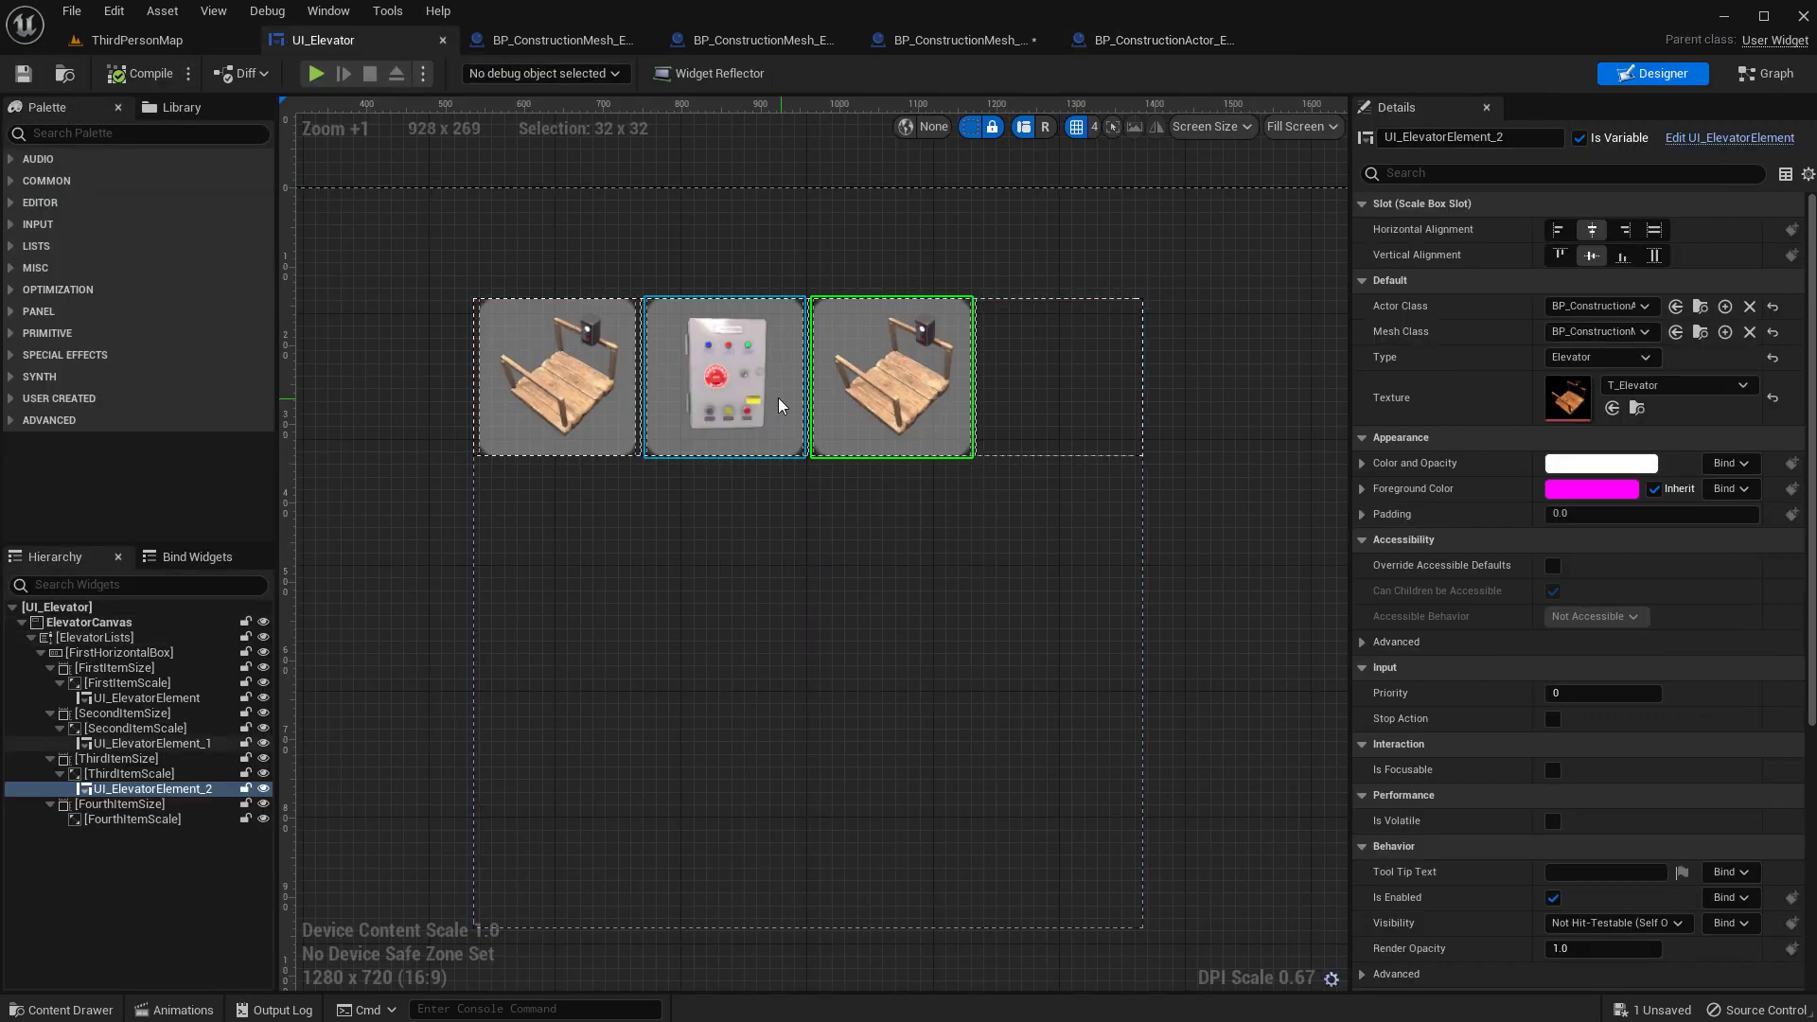
pyautogui.click(152, 743)
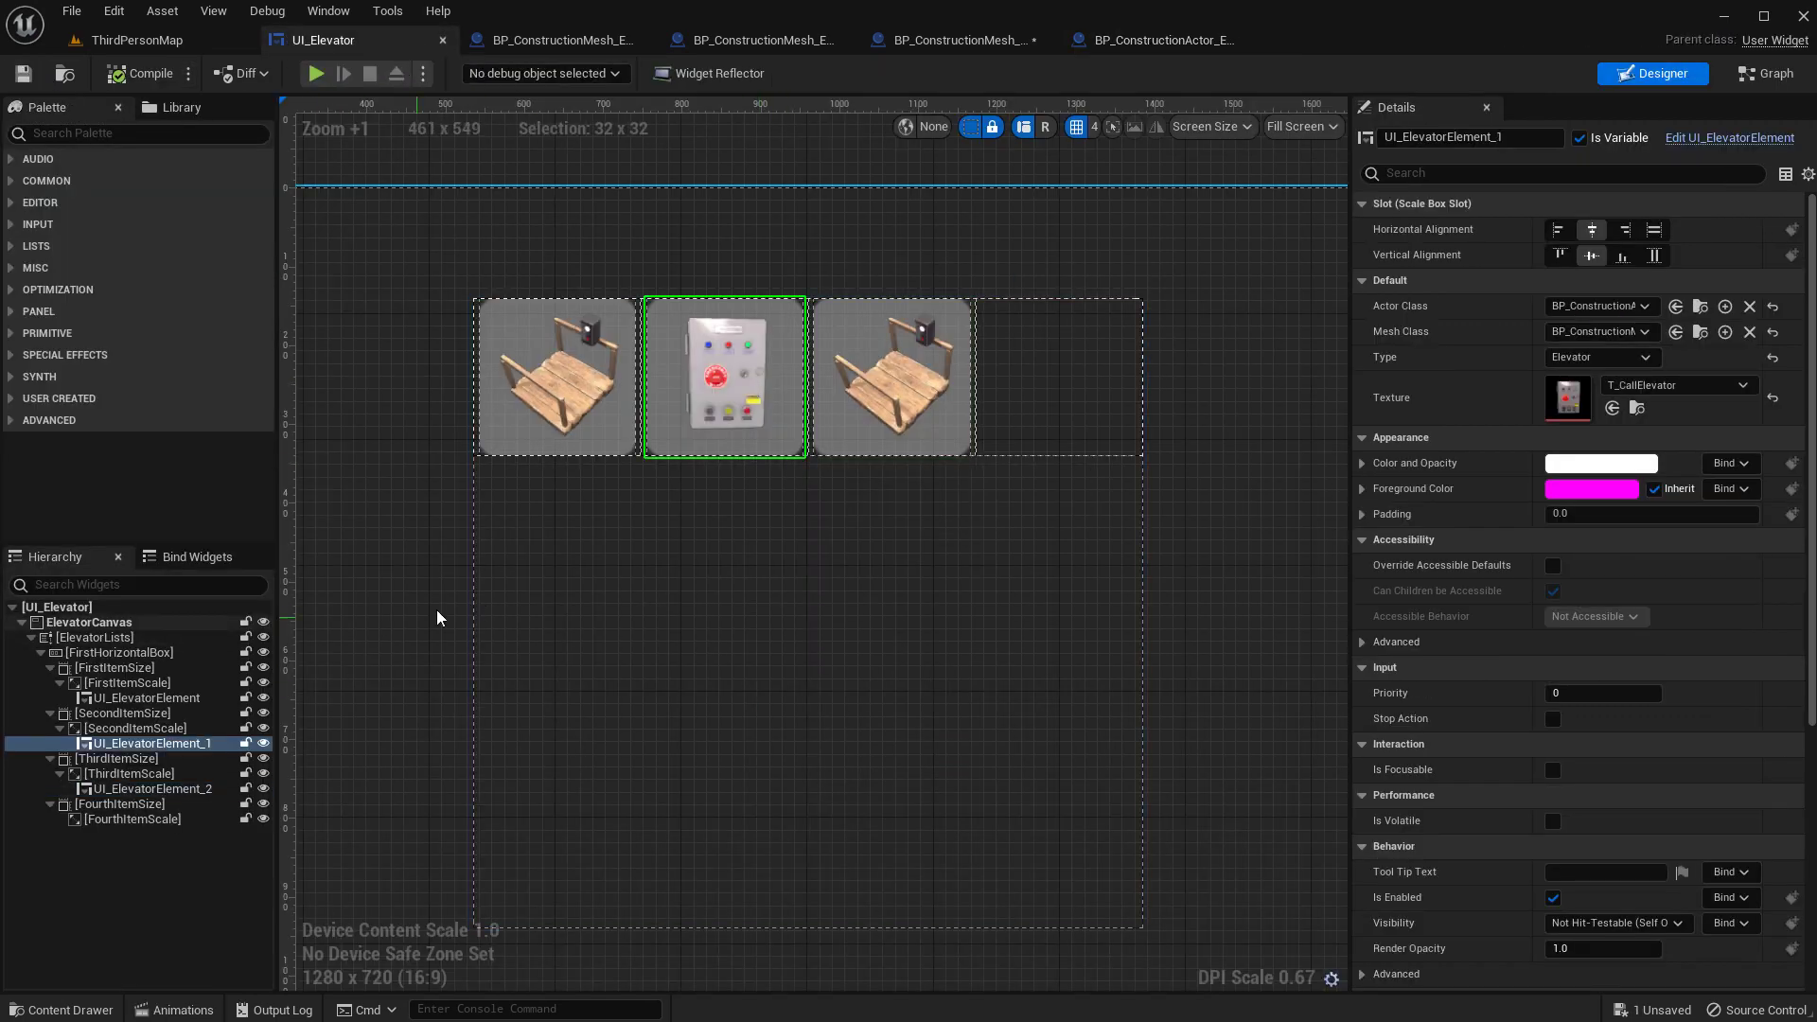
pyautogui.click(1083, 409)
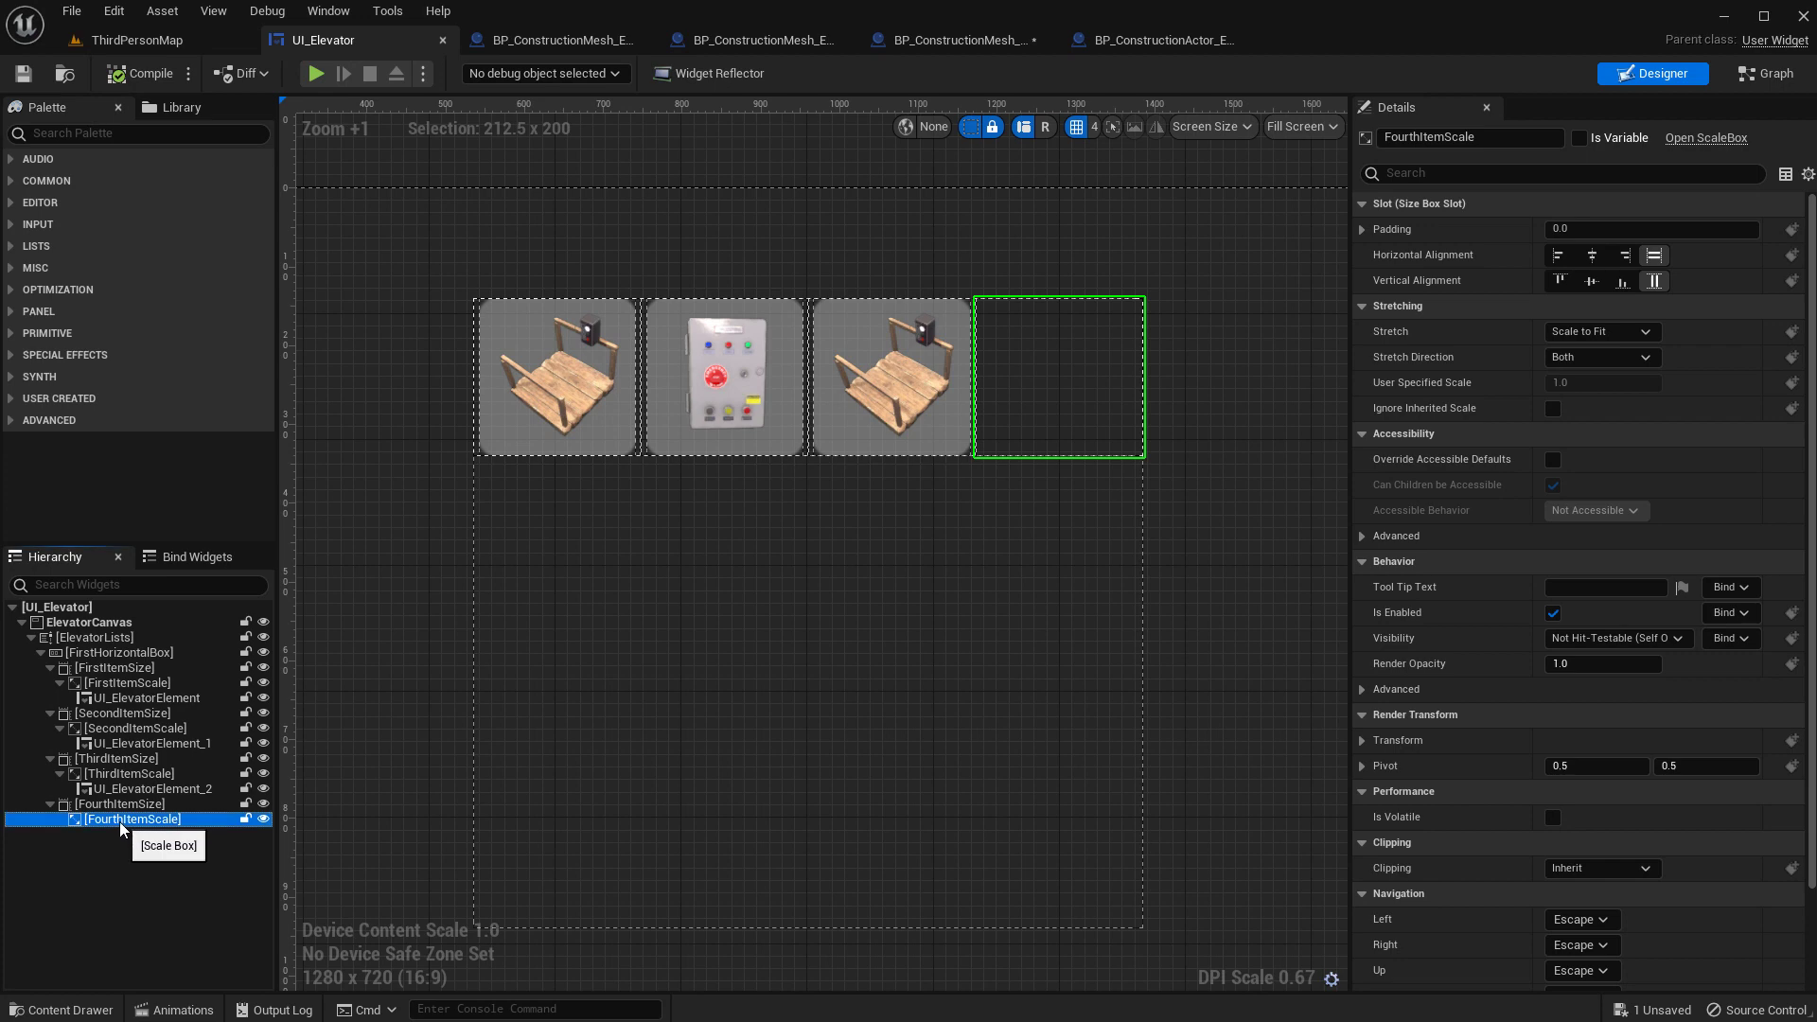
pyautogui.hotkey('ctrl', 'v')
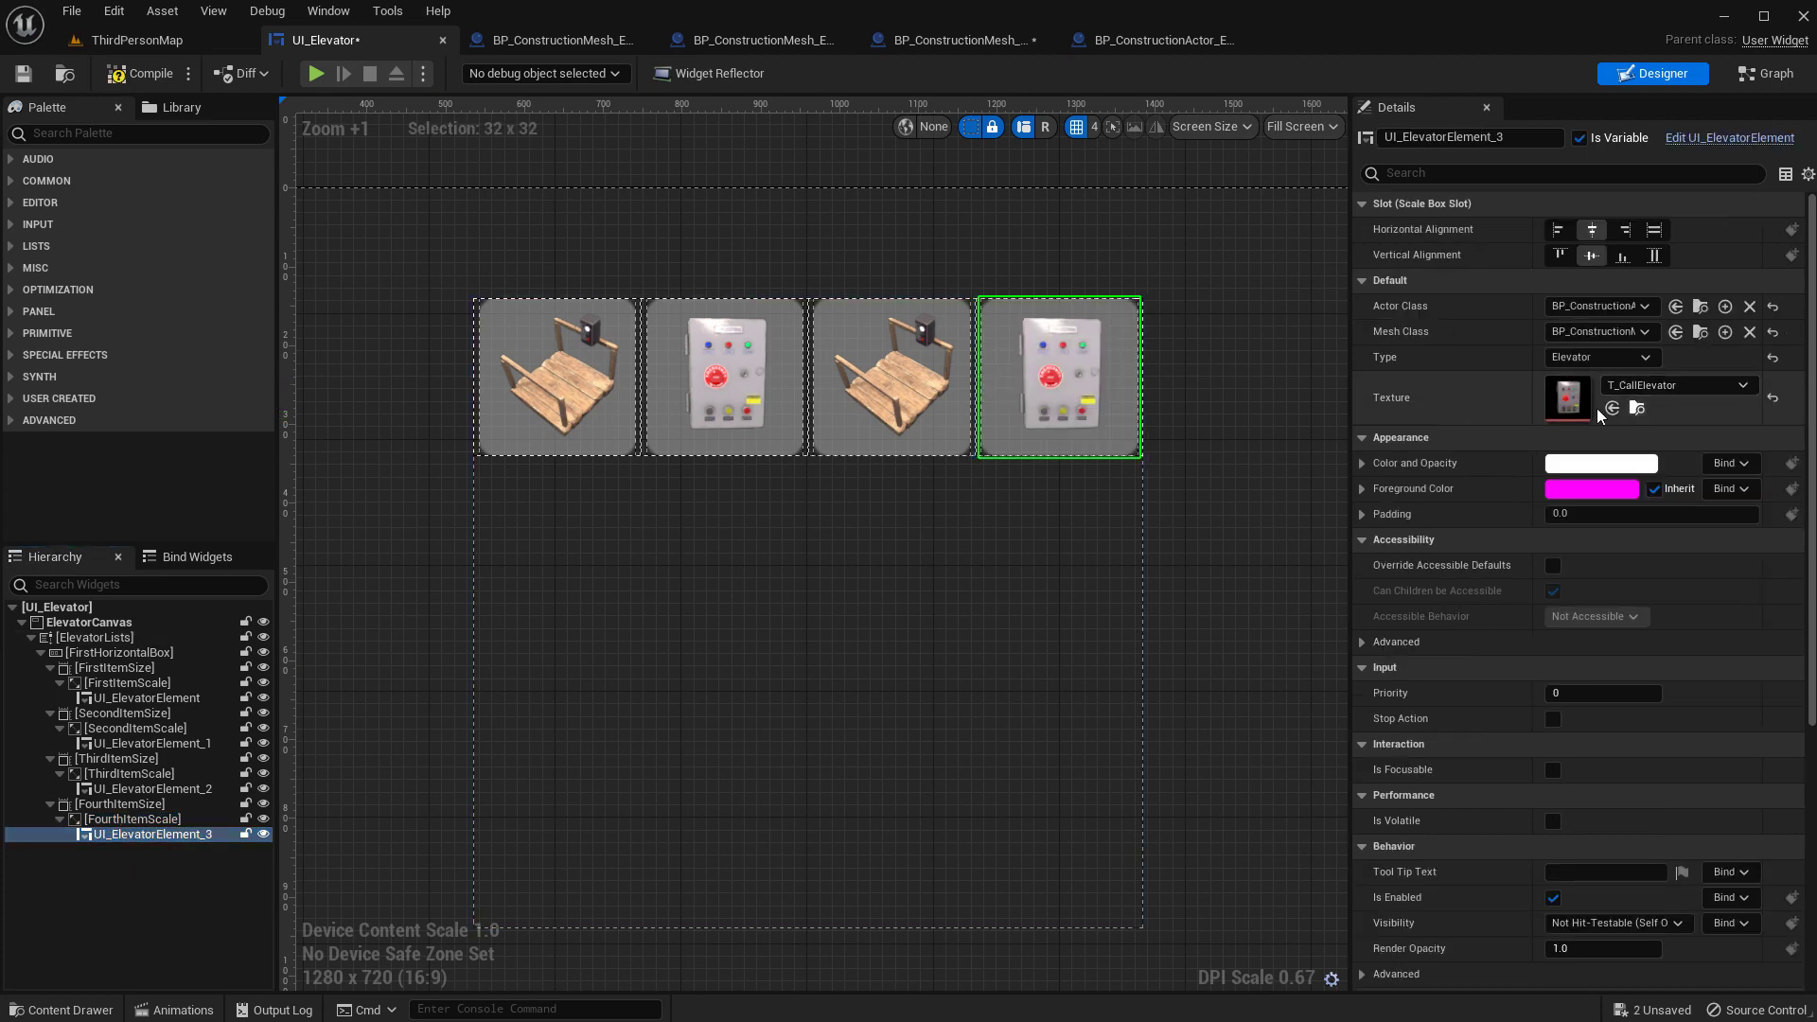
# - Set the fourth element's Actor Class to BP_ConstructionActor_Elevator_Call_2 and its Mesh Class to BP_ConstructionMesh_Elevator_Call_2
pyautogui.click(1620, 306)
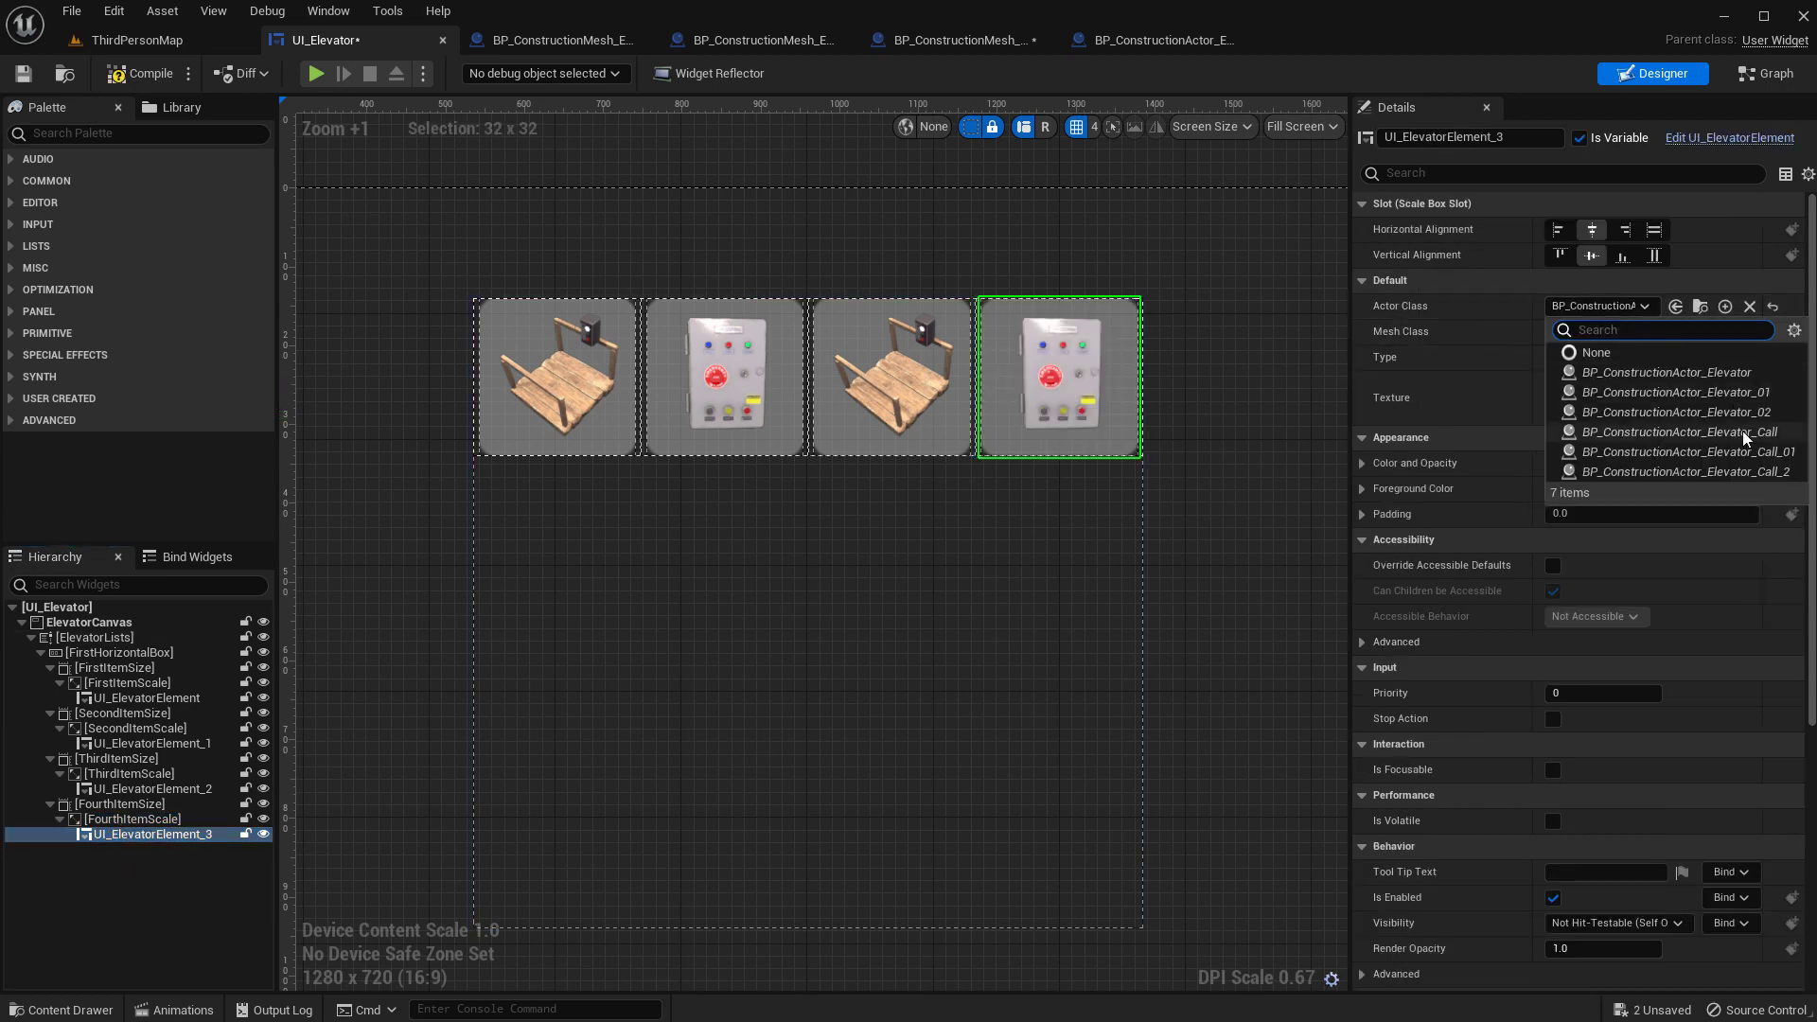
pyautogui.click(1747, 471)
pyautogui.click(1599, 331)
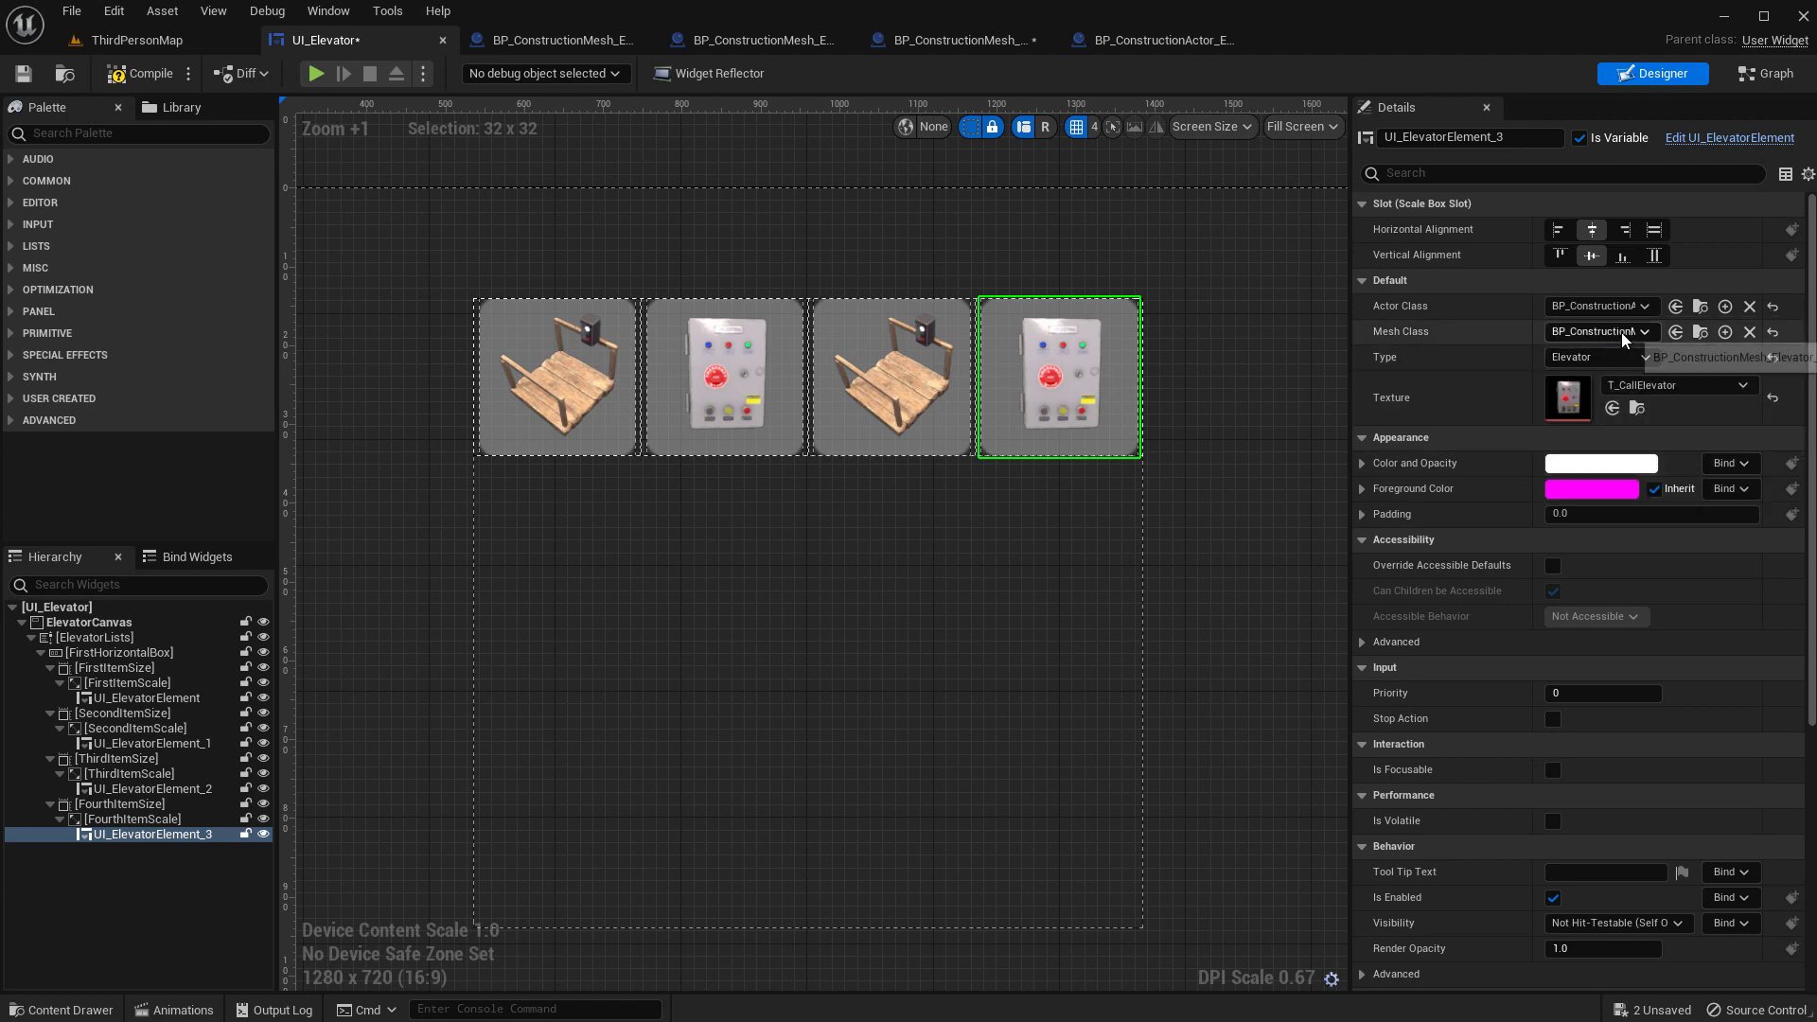
pyautogui.click(1734, 497)
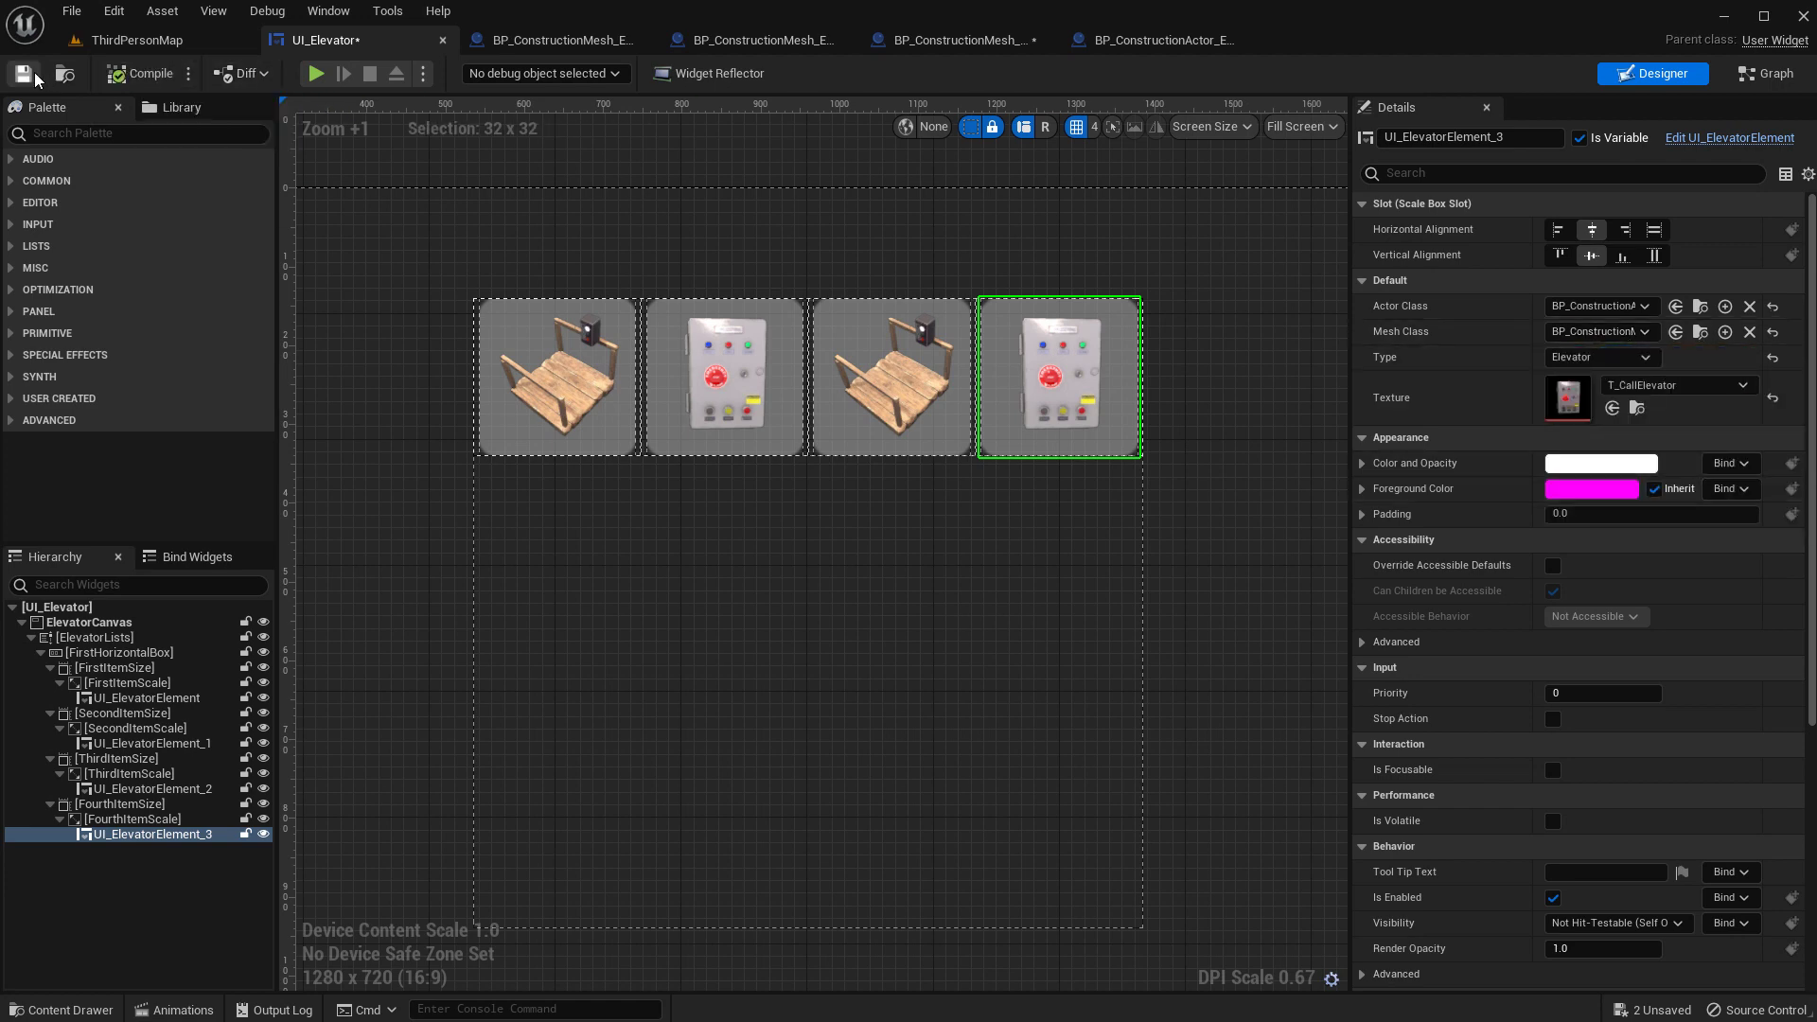
# - Start a new play session in ThirdPersonMap and pick the two-plank elevator from the construction menu's Elevator category
pyautogui.click(166, 43)
pyautogui.click(420, 74)
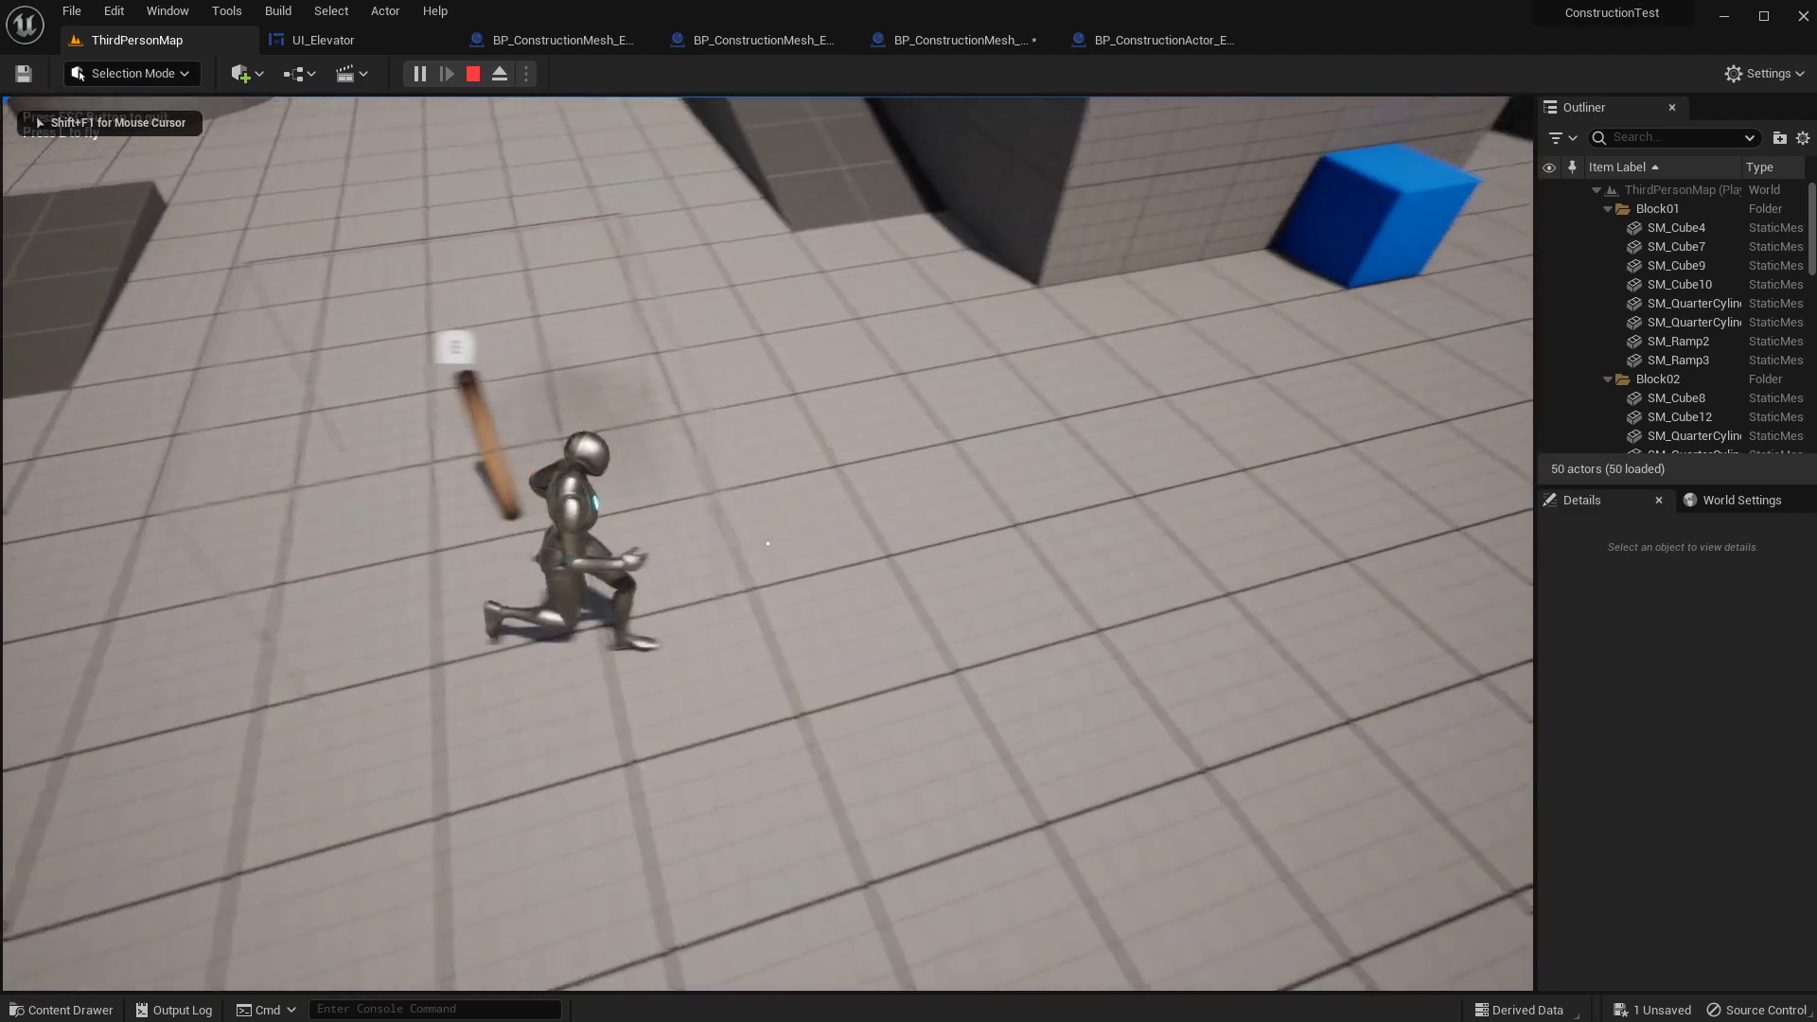
pyautogui.press('Tab')
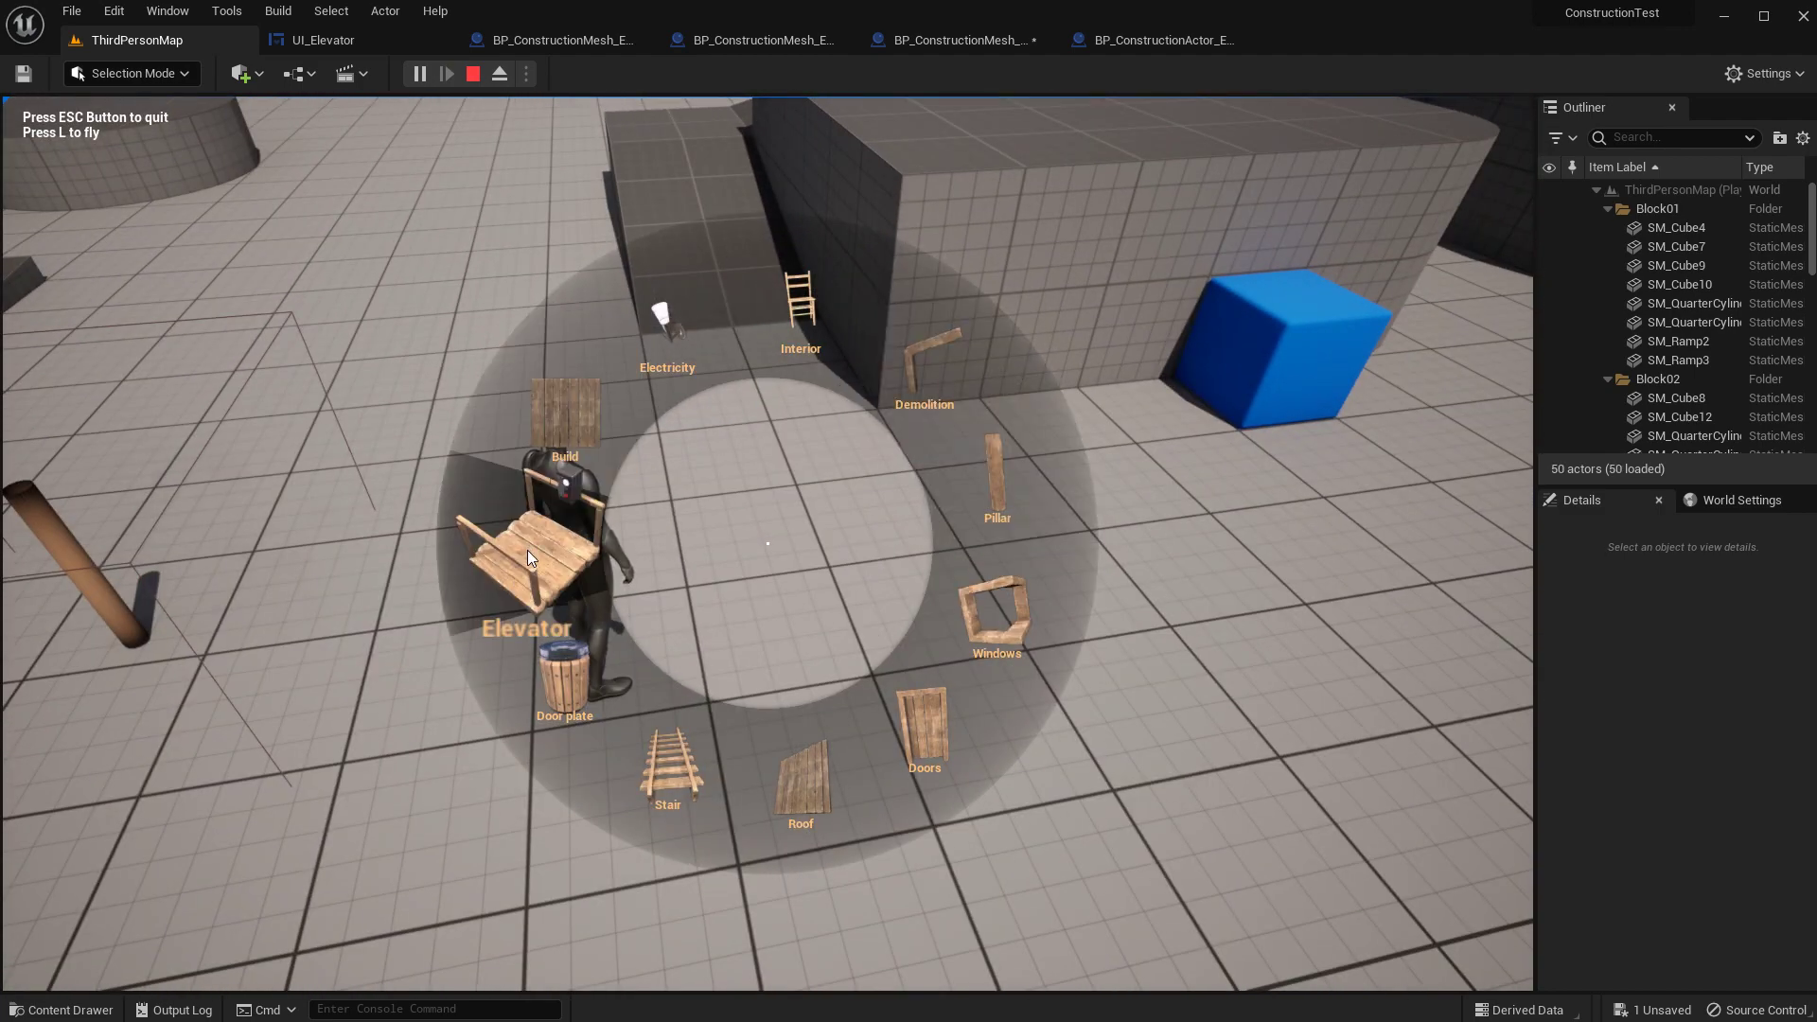
pyautogui.click(526, 549)
pyautogui.click(683, 321)
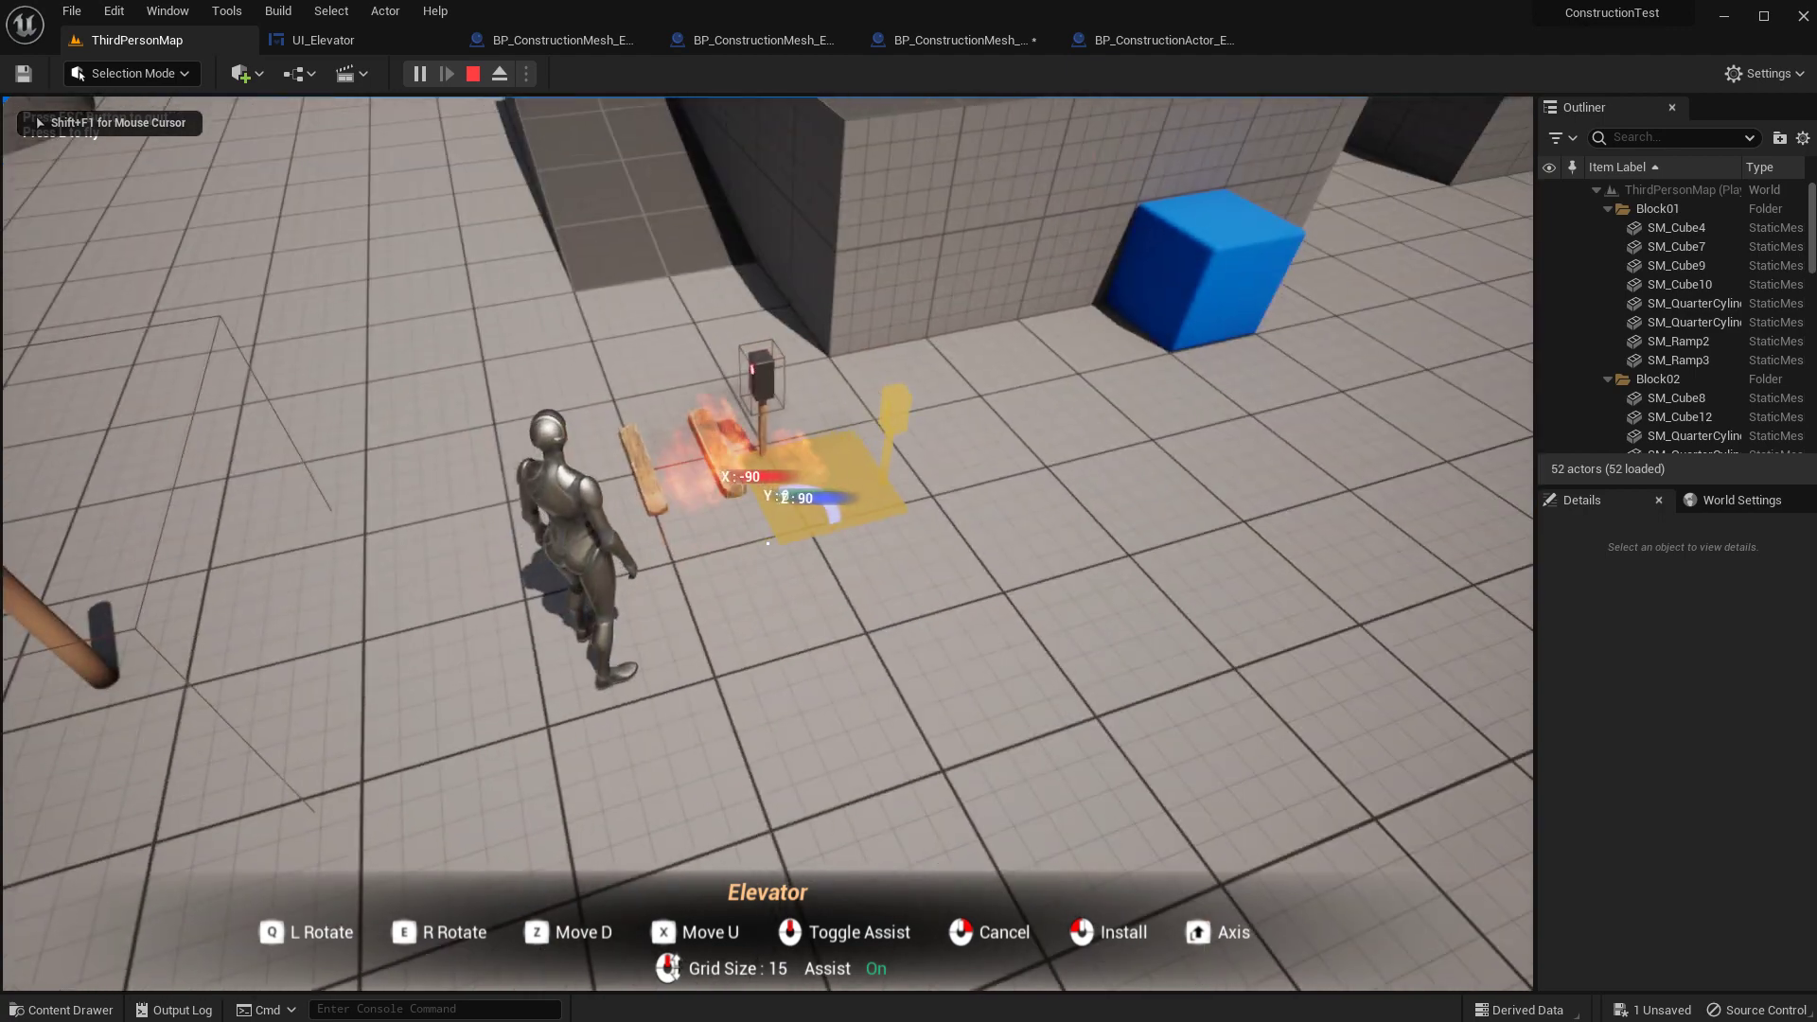
# - Install the two-plank elevator in front of the character, ride it up and step back off
pyautogui.click(767, 543)
pyautogui.press('w')
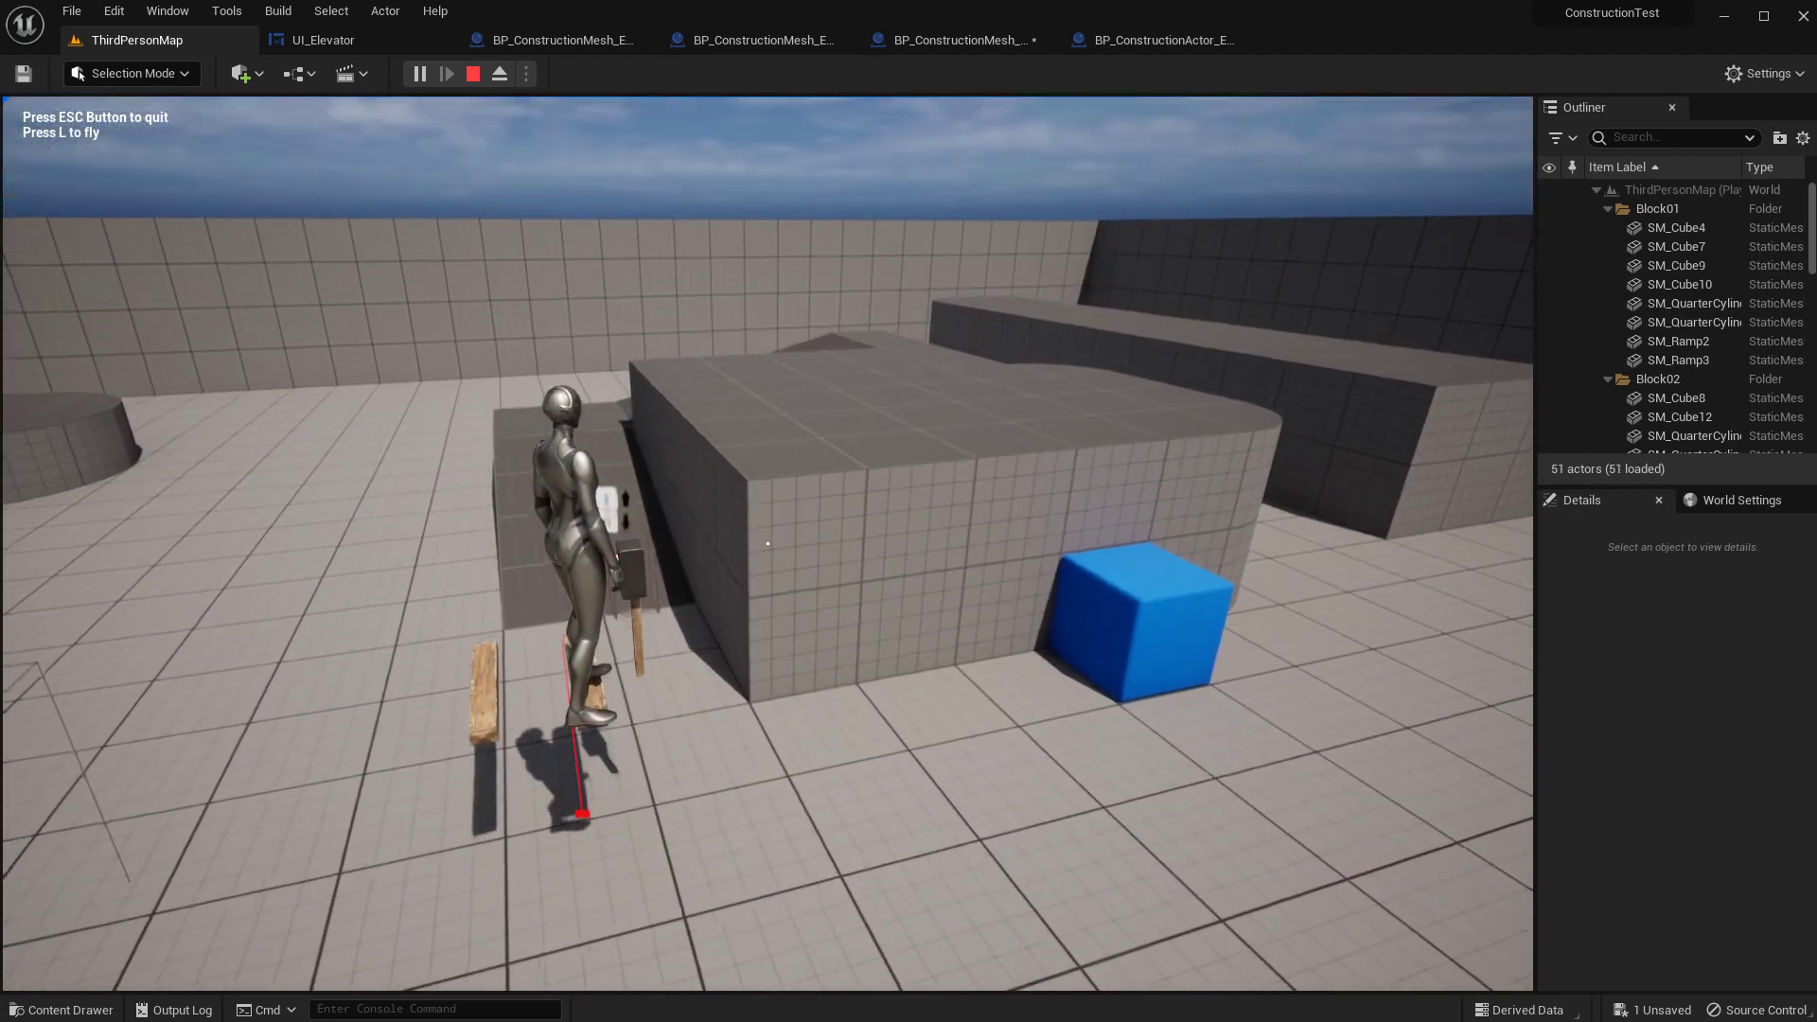
pyautogui.press('s')
# - Pick the fourth item from the construction menu's Elevator category and install the lamp-shaped call switch near the raised elevator
pyautogui.press('Tab')
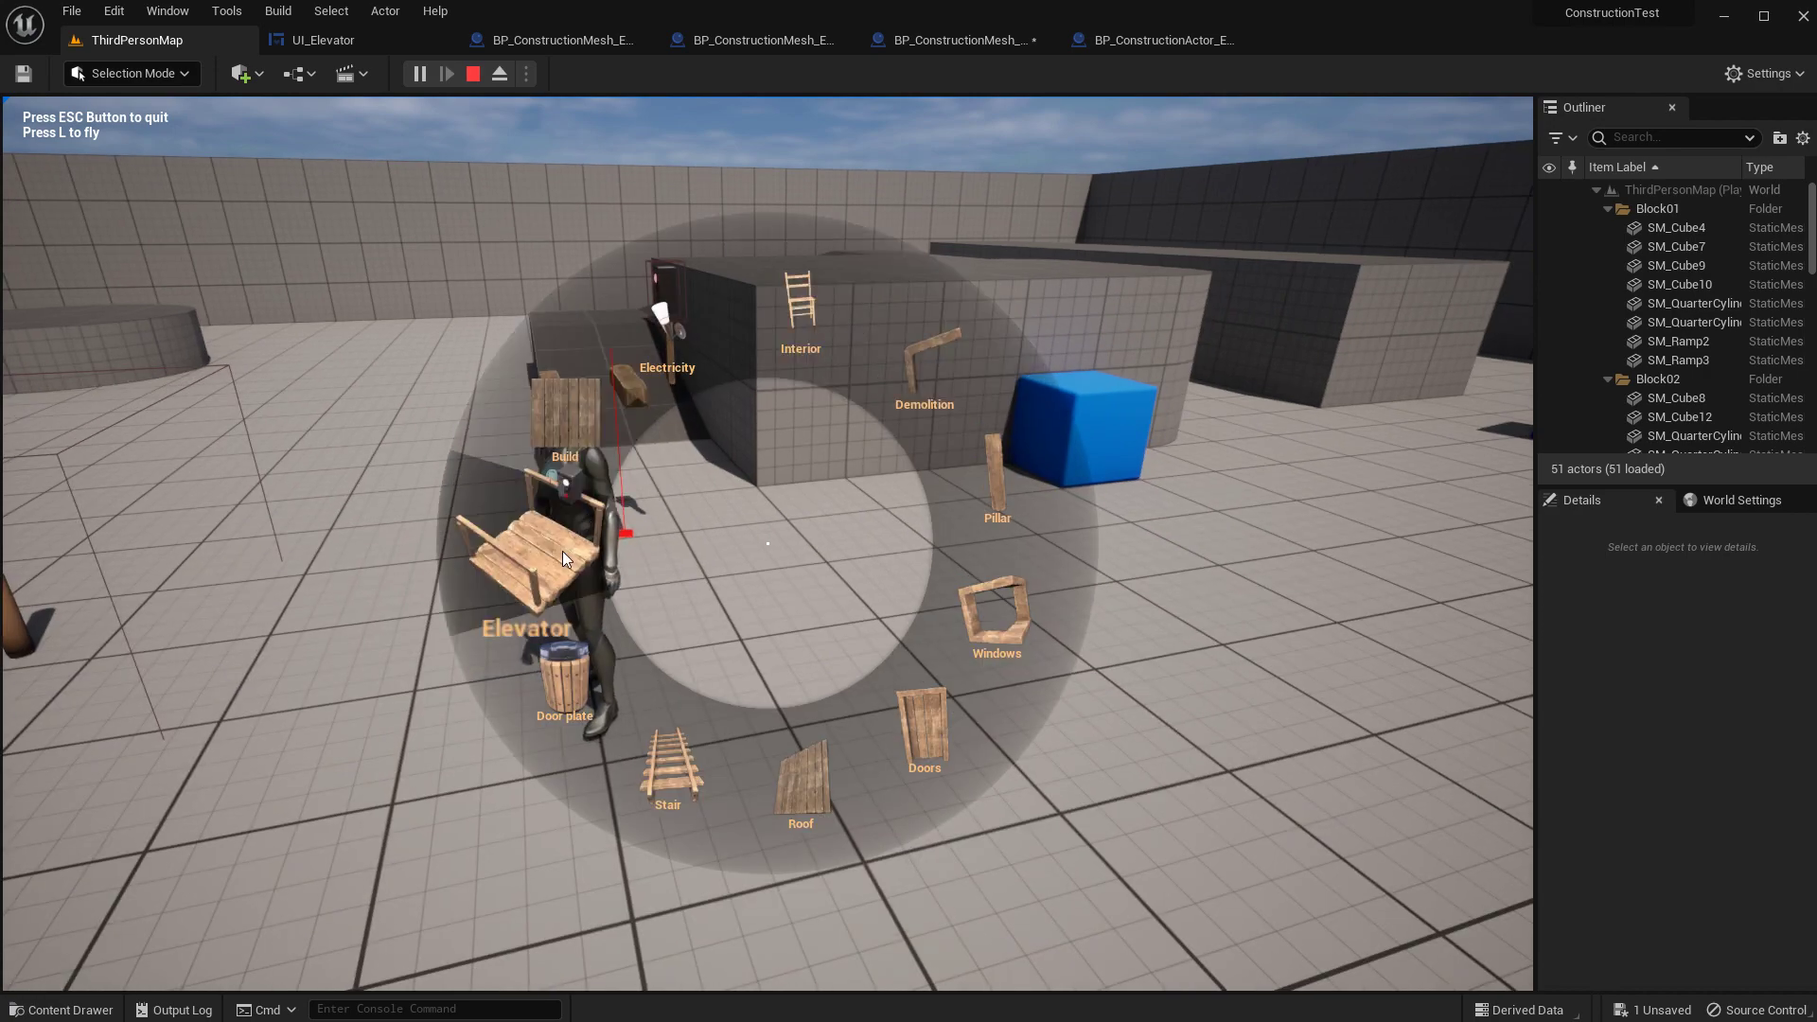
pyautogui.click(562, 551)
pyautogui.click(1033, 337)
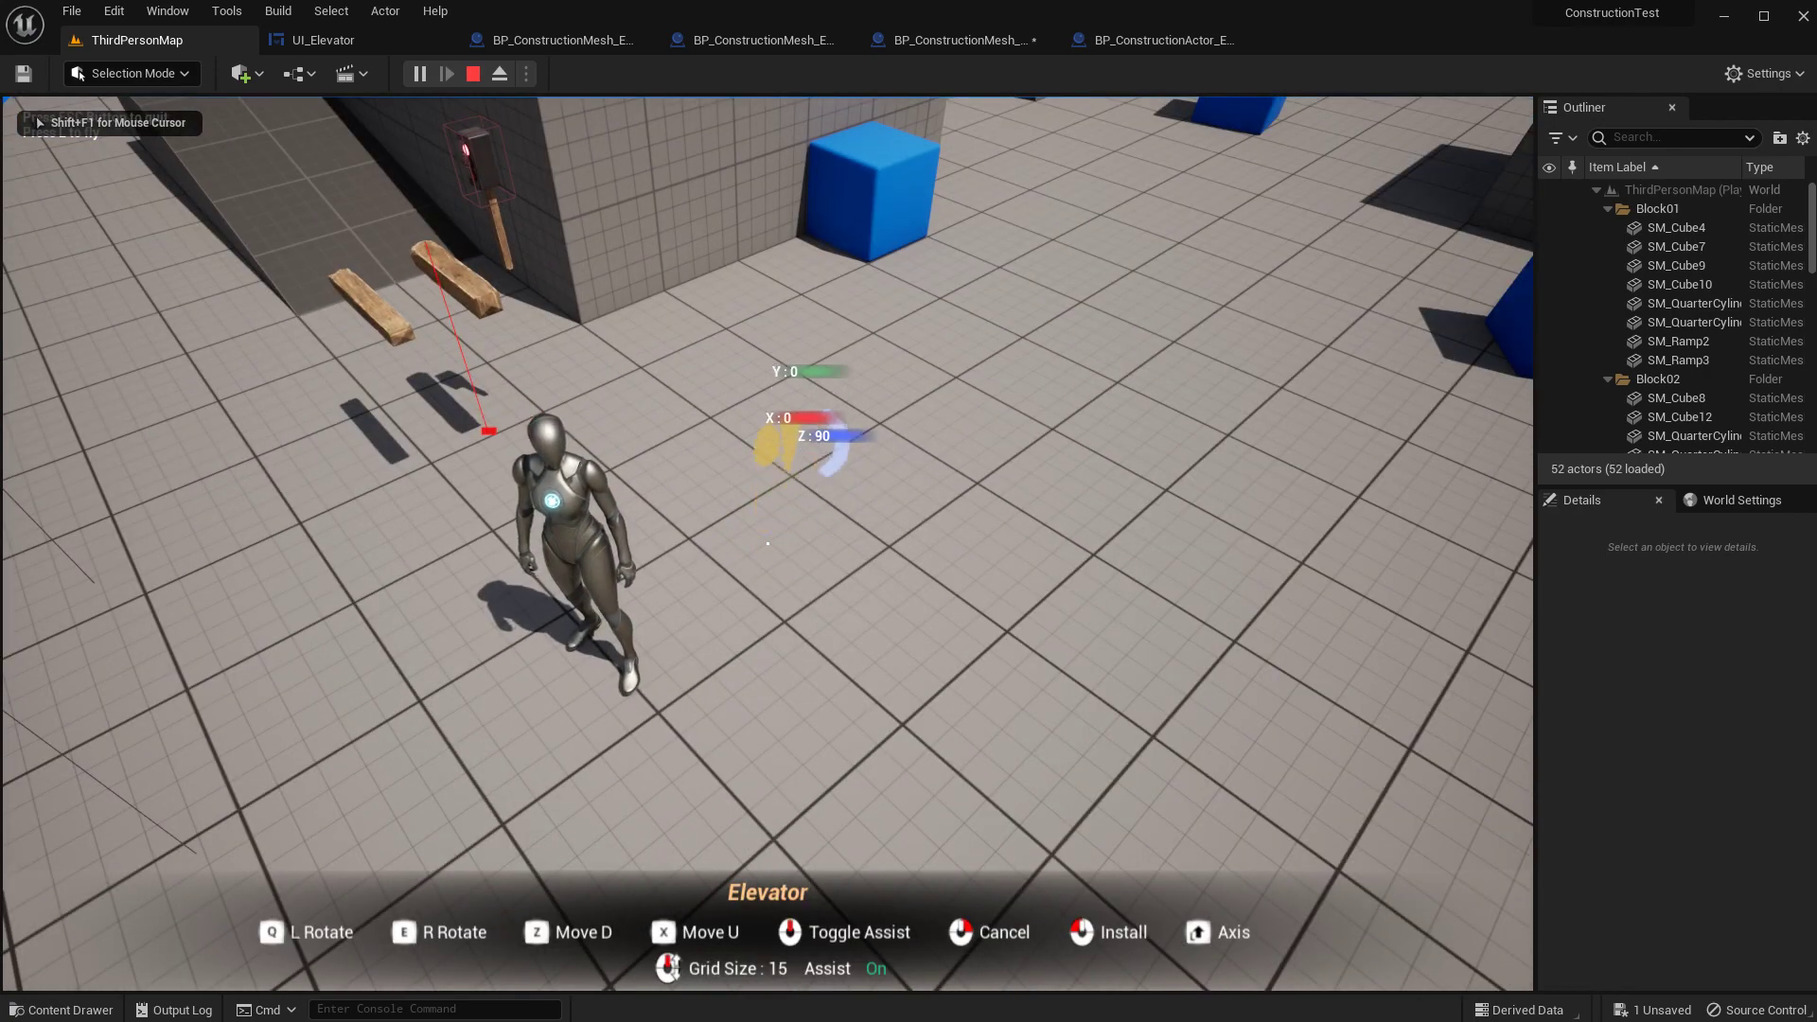
pyautogui.click(766, 543)
# - Walk the character to the lamp-shaped switch, call the raised elevator down with it and end the play session
pyautogui.press('d')
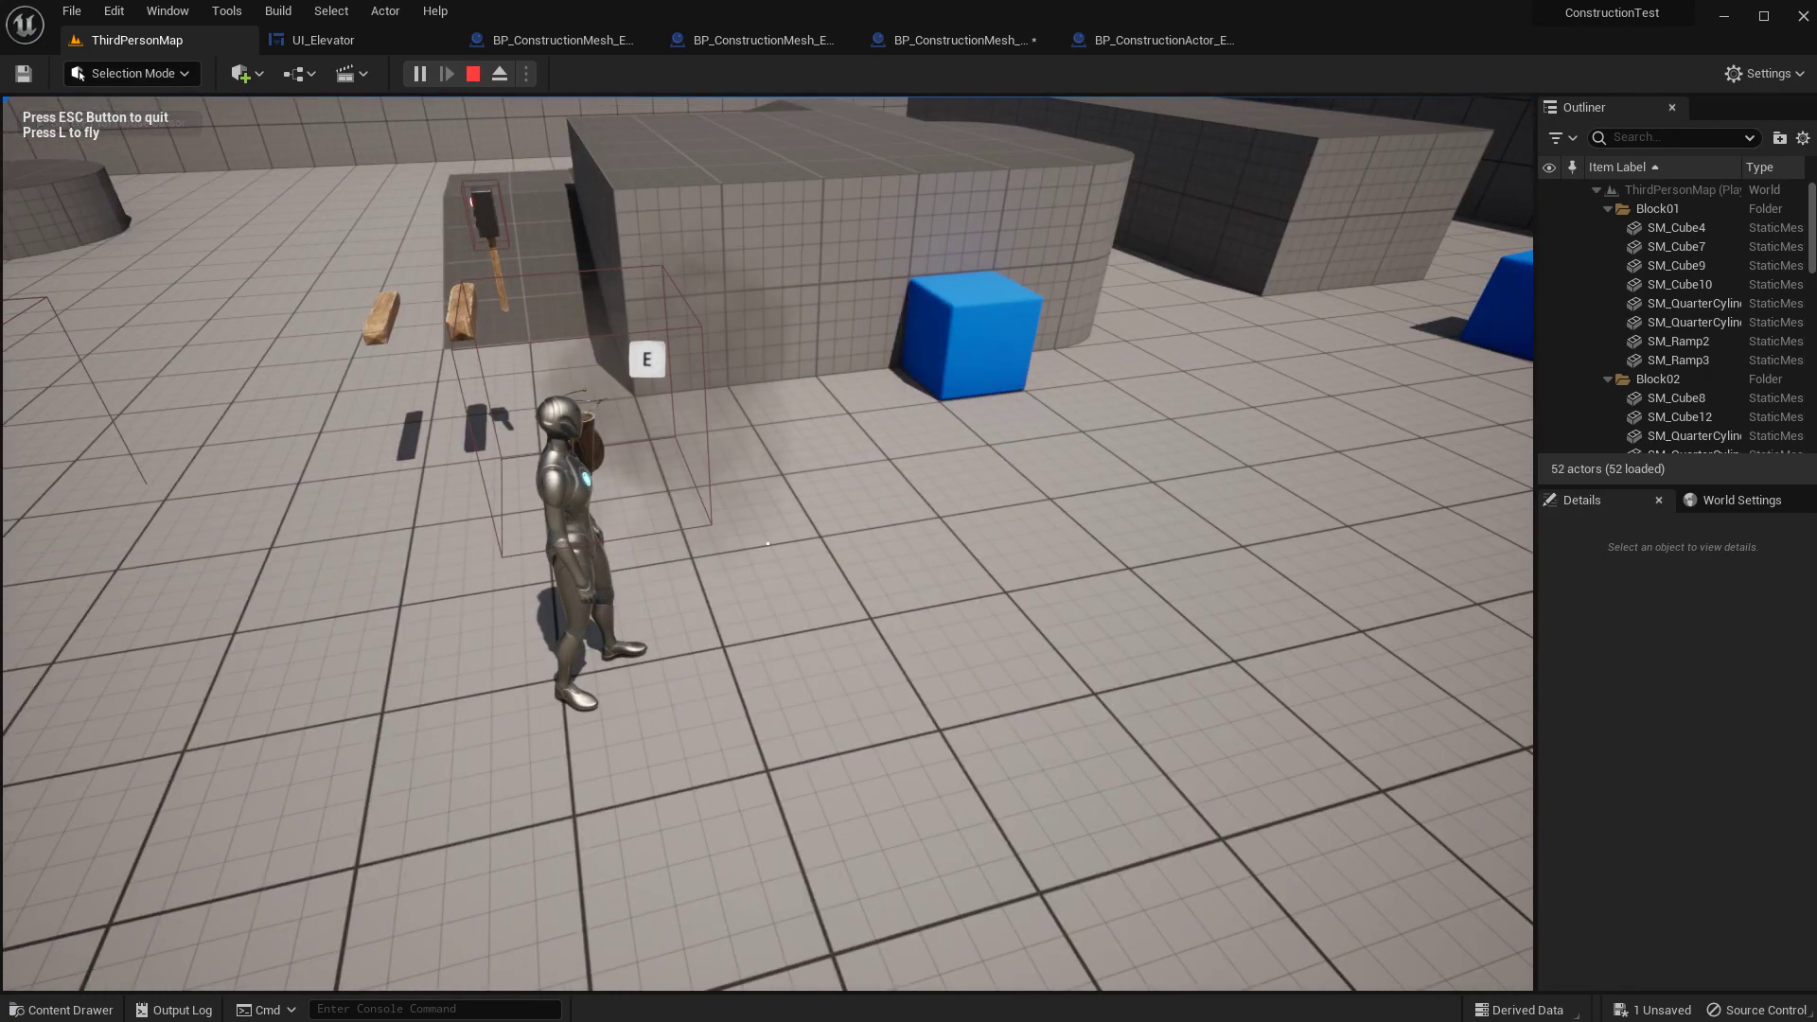
pyautogui.press('w')
pyautogui.press('d')
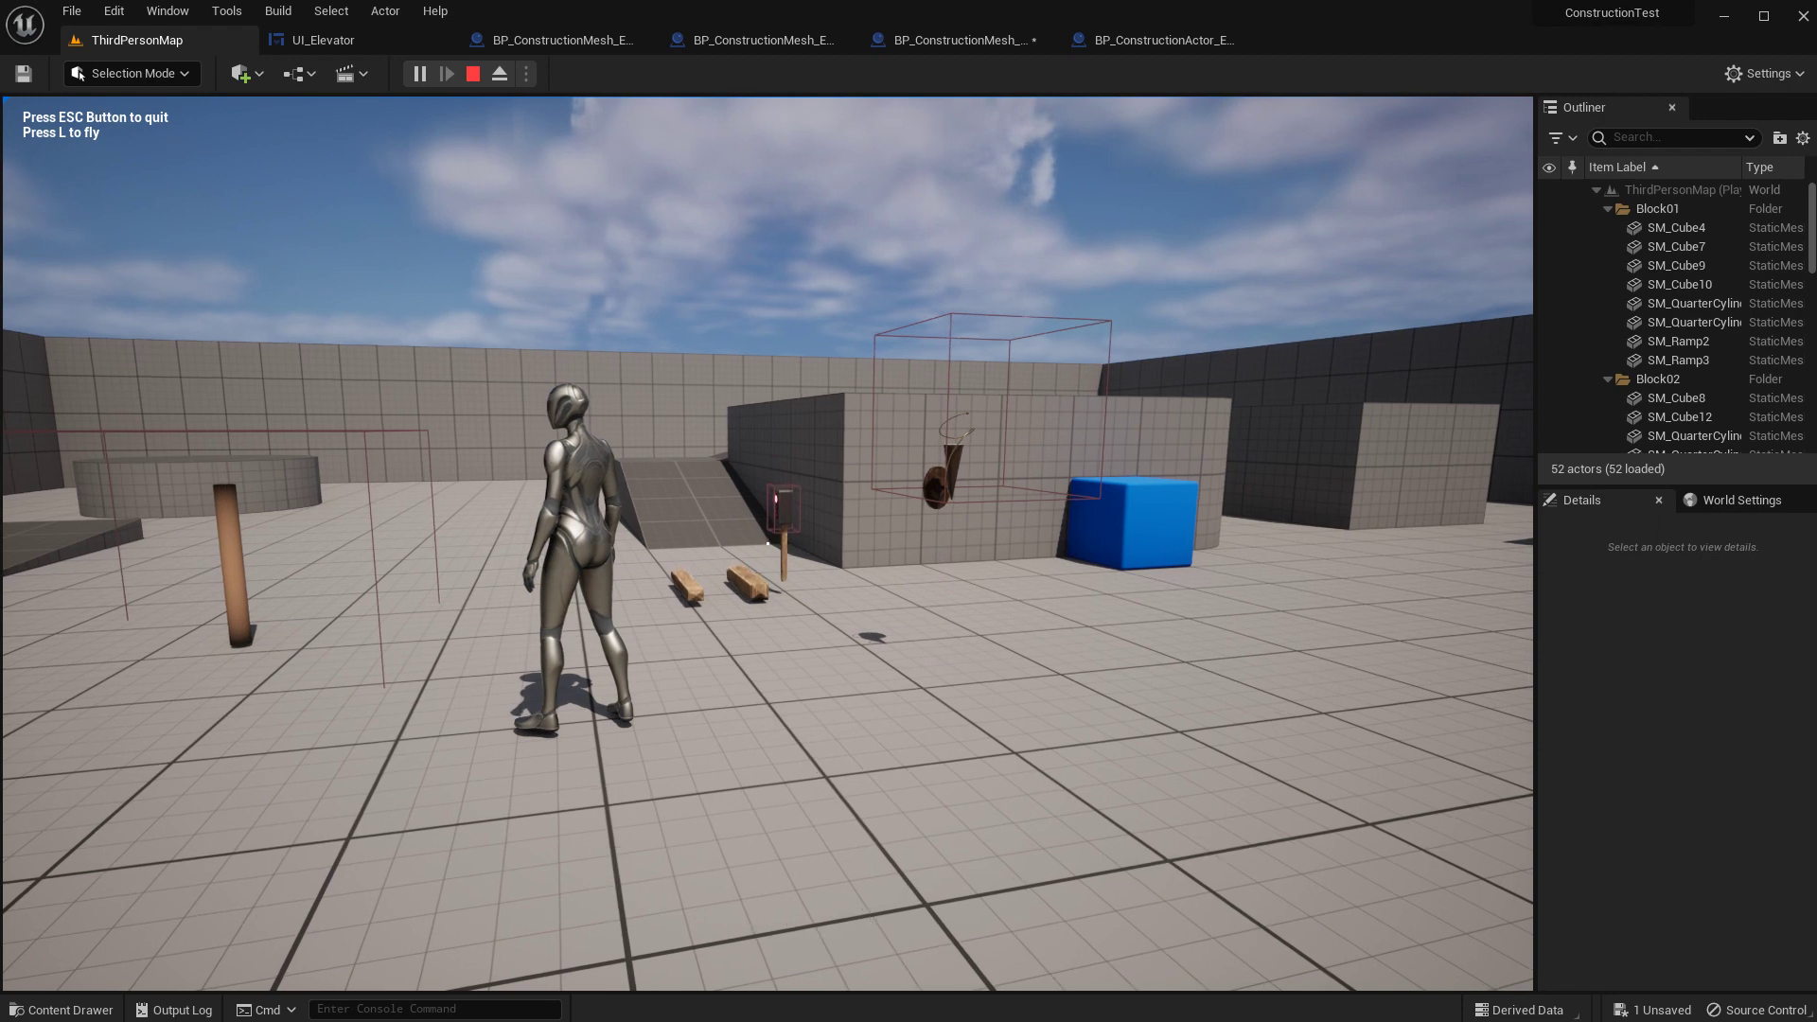
pyautogui.press('Escape')
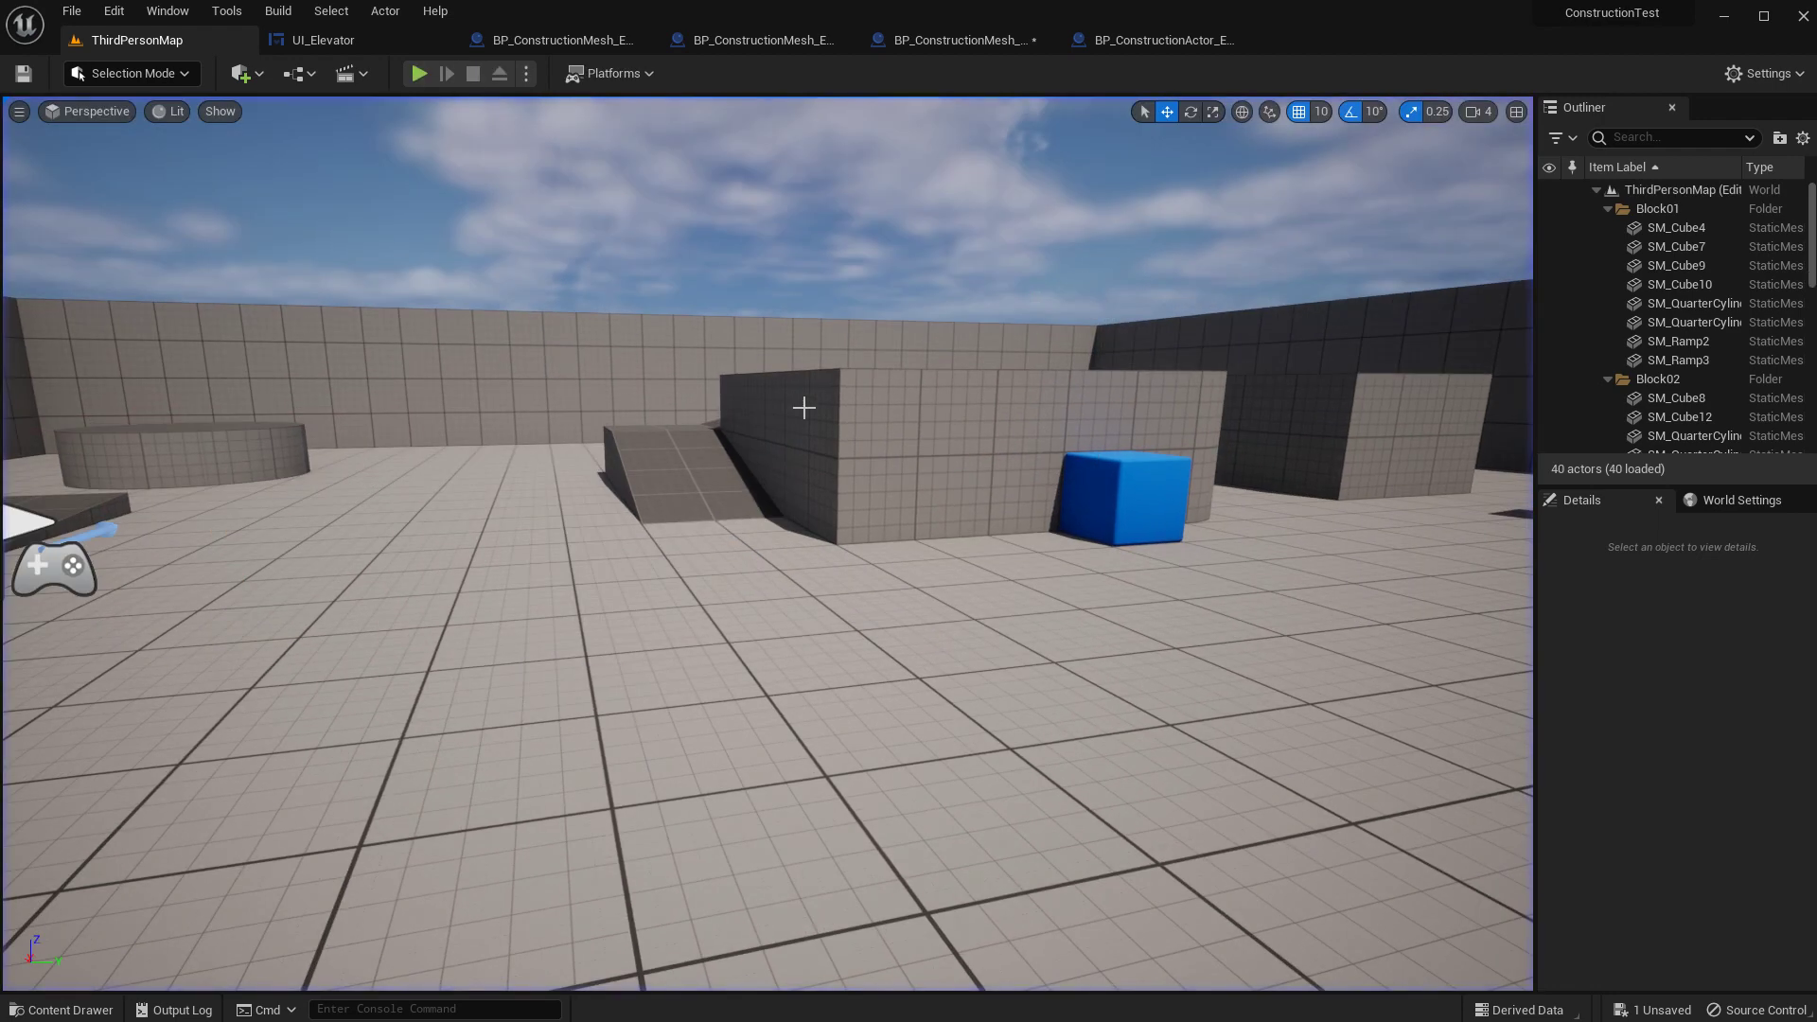